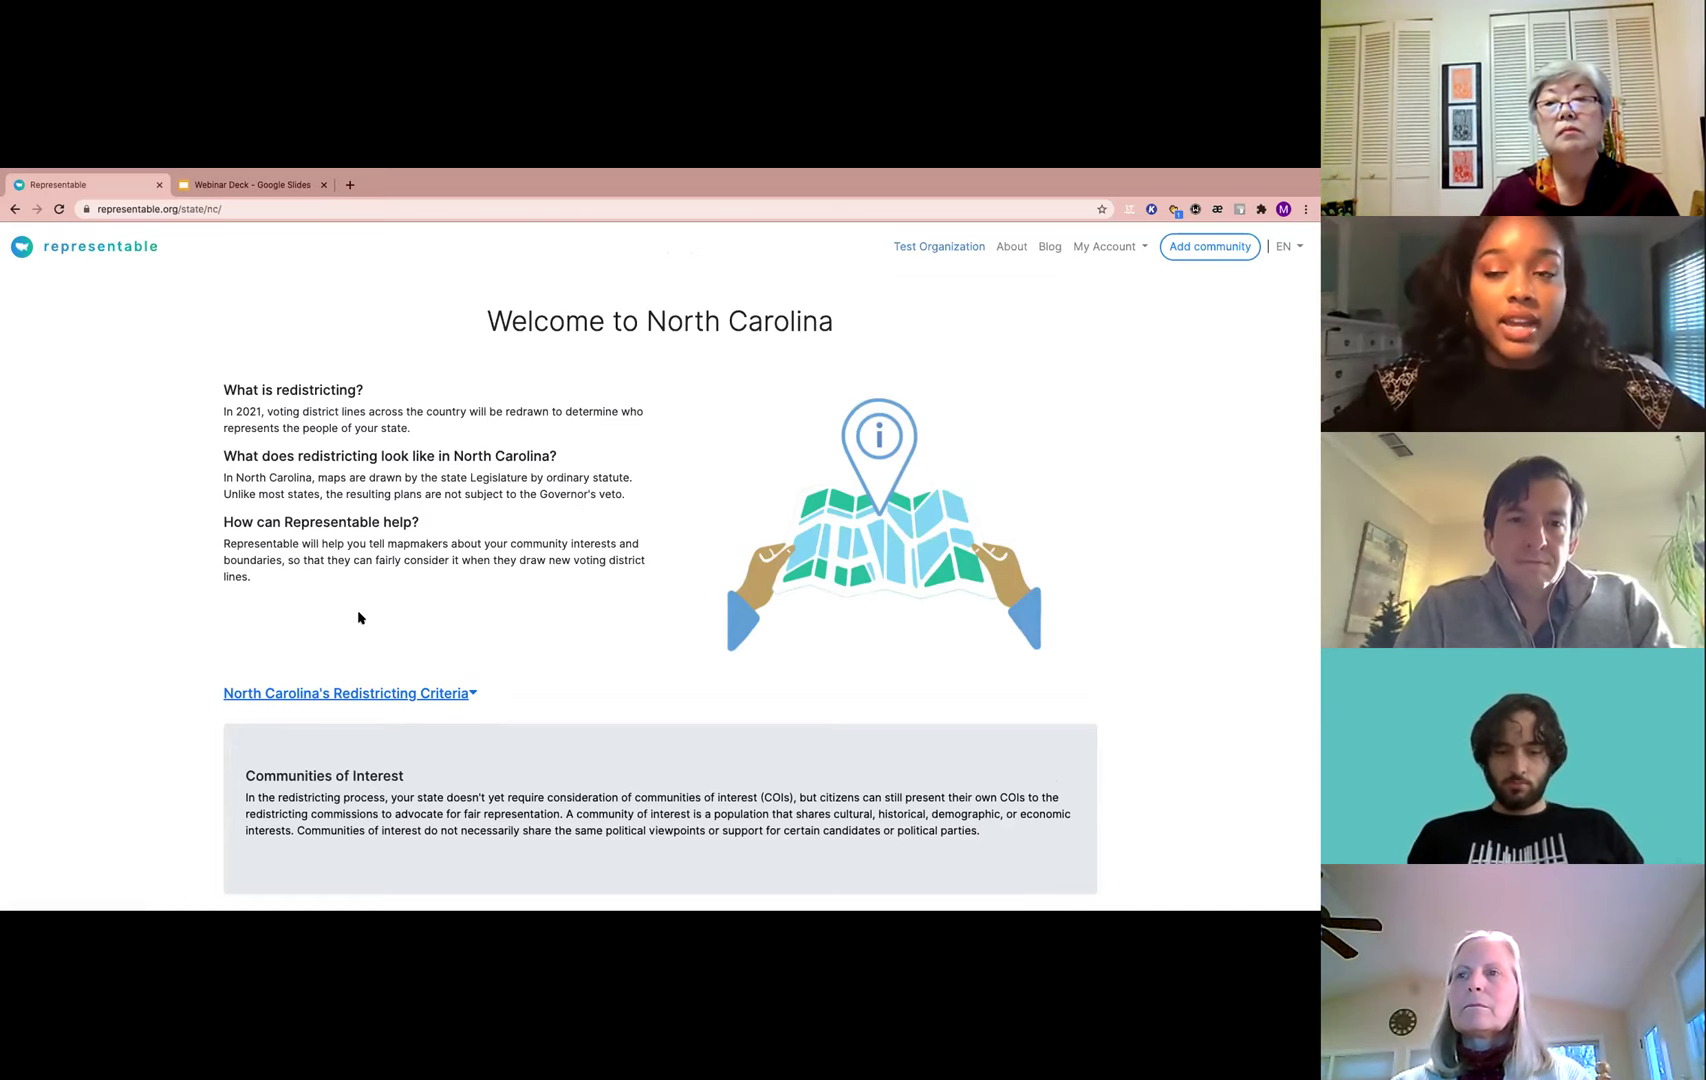
# Expand North Carolina's Redistricting Criteria, then start a new entry with 'Draw my community'
pyautogui.scroll(-1, 392, 623)
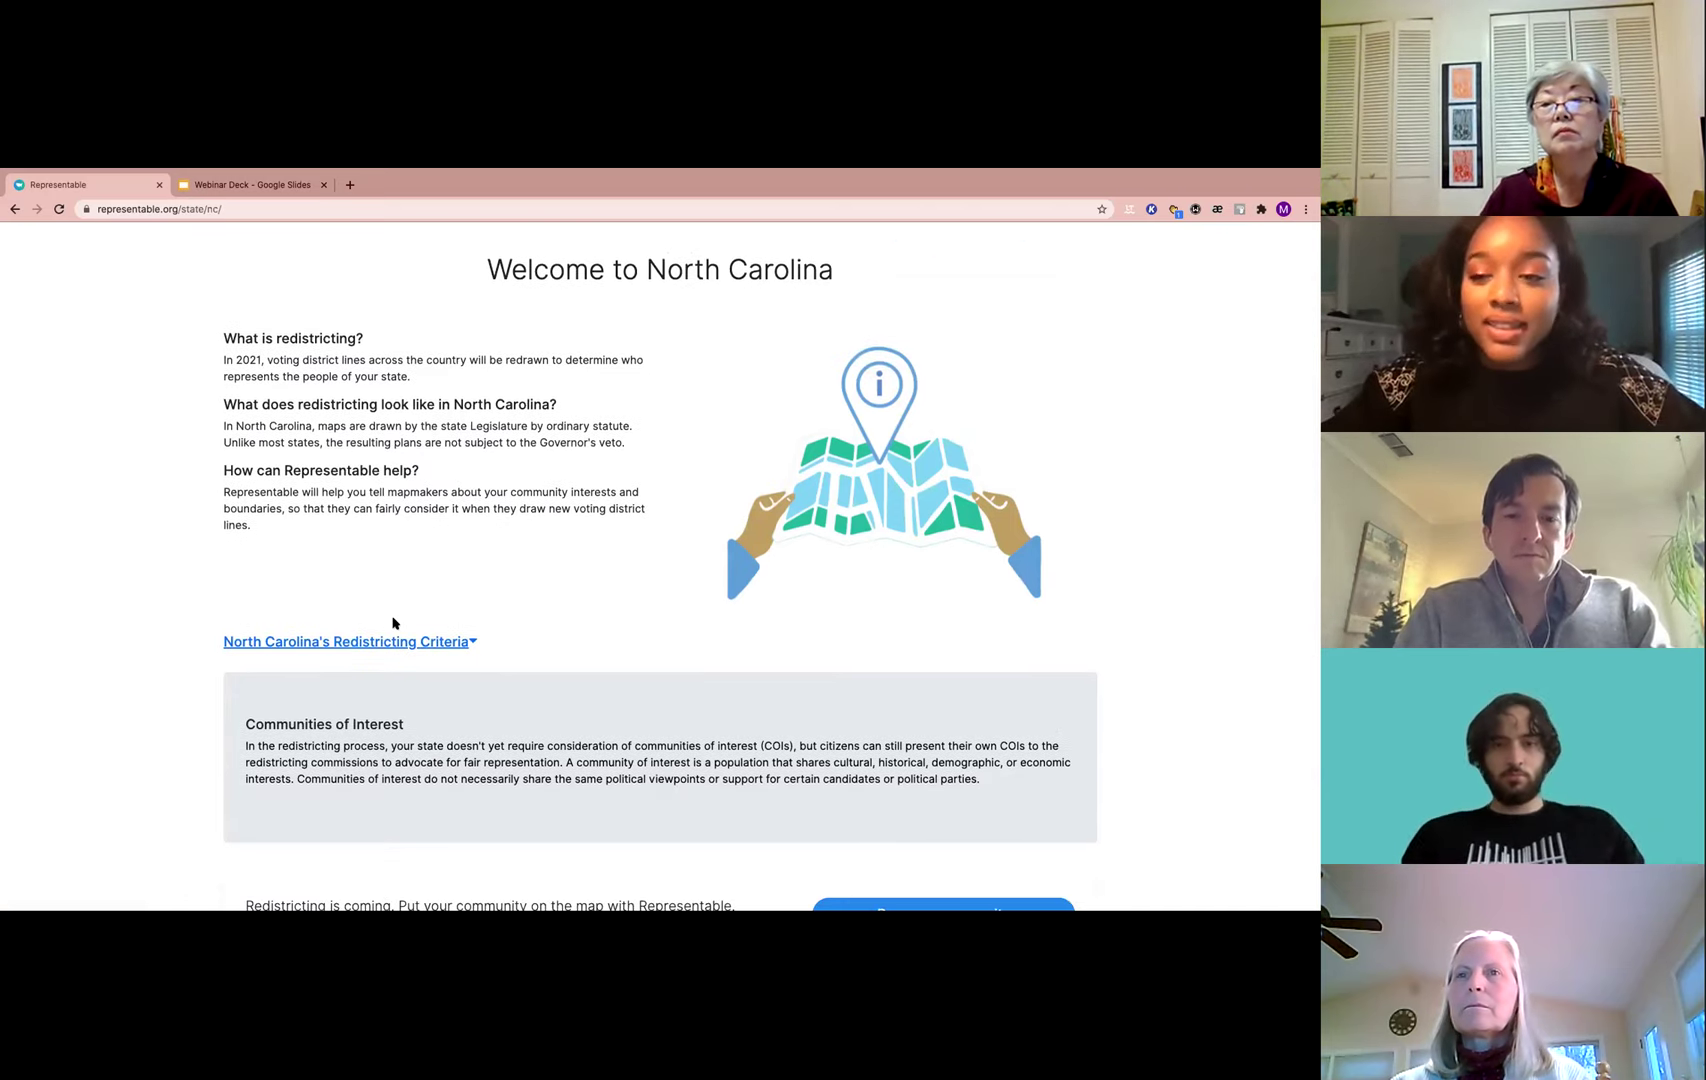
pyautogui.scroll(-1, 399, 724)
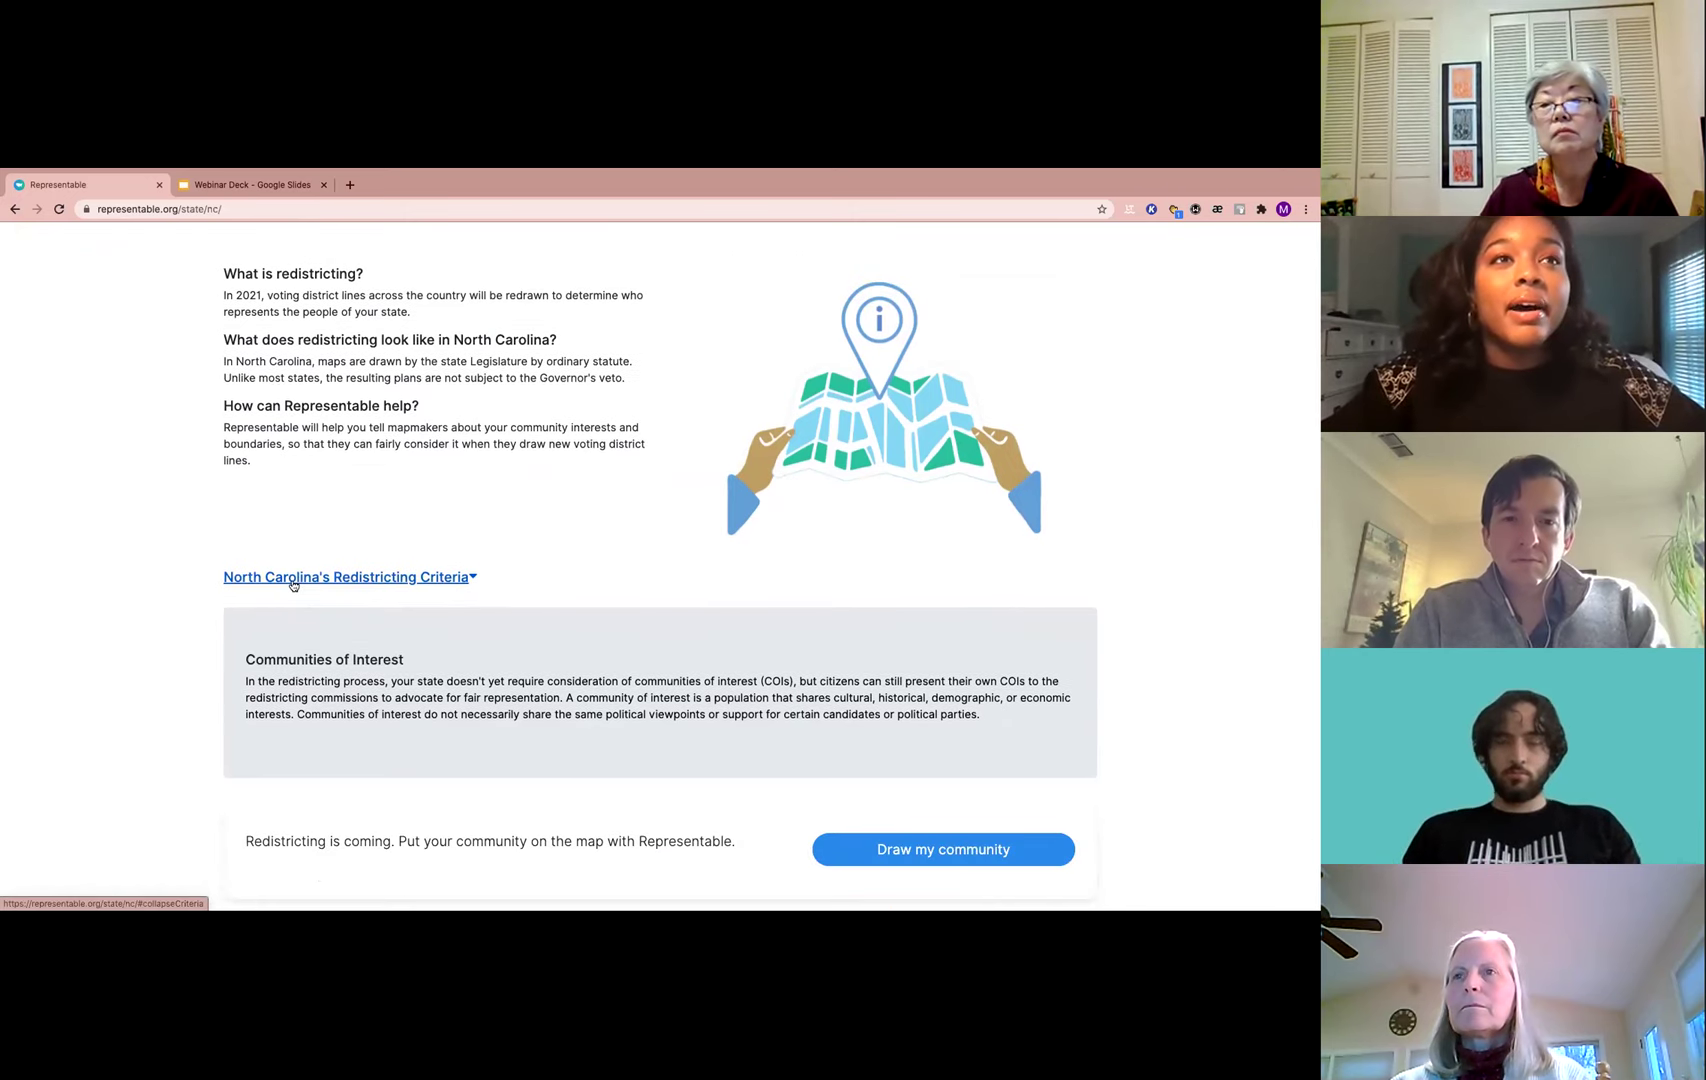
pyautogui.click(230, 578)
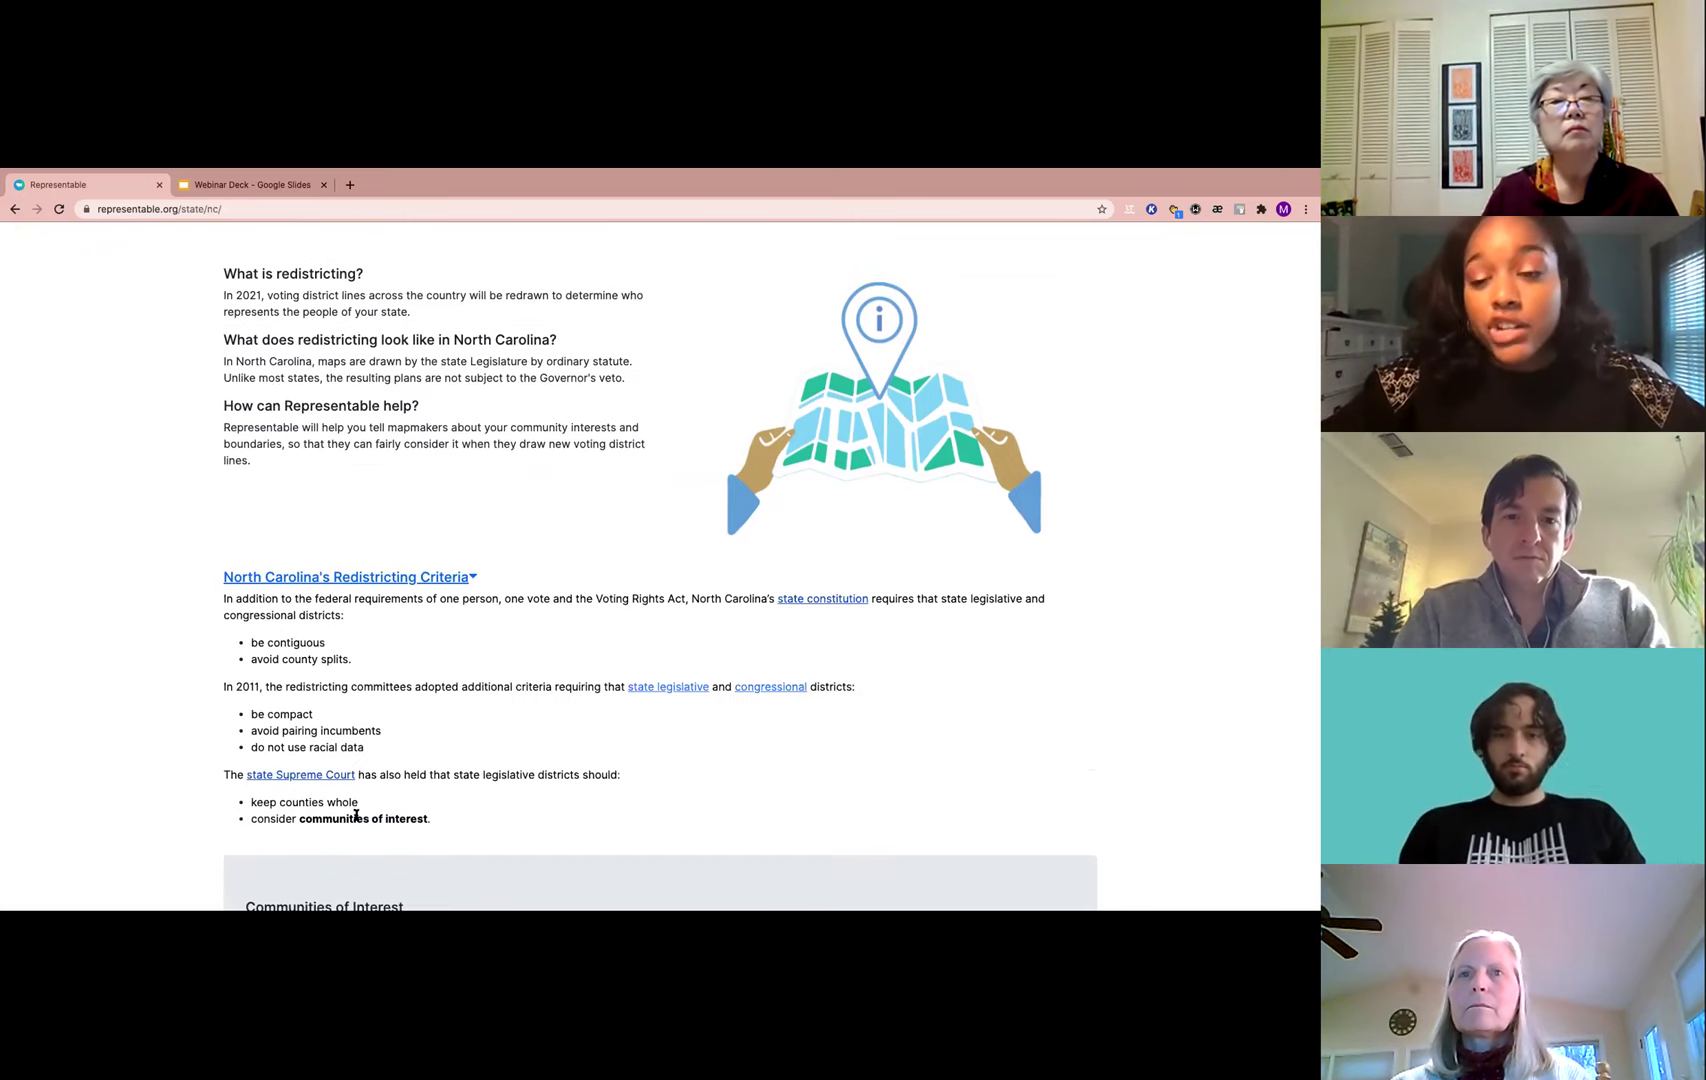
pyautogui.scroll(-3, 405, 816)
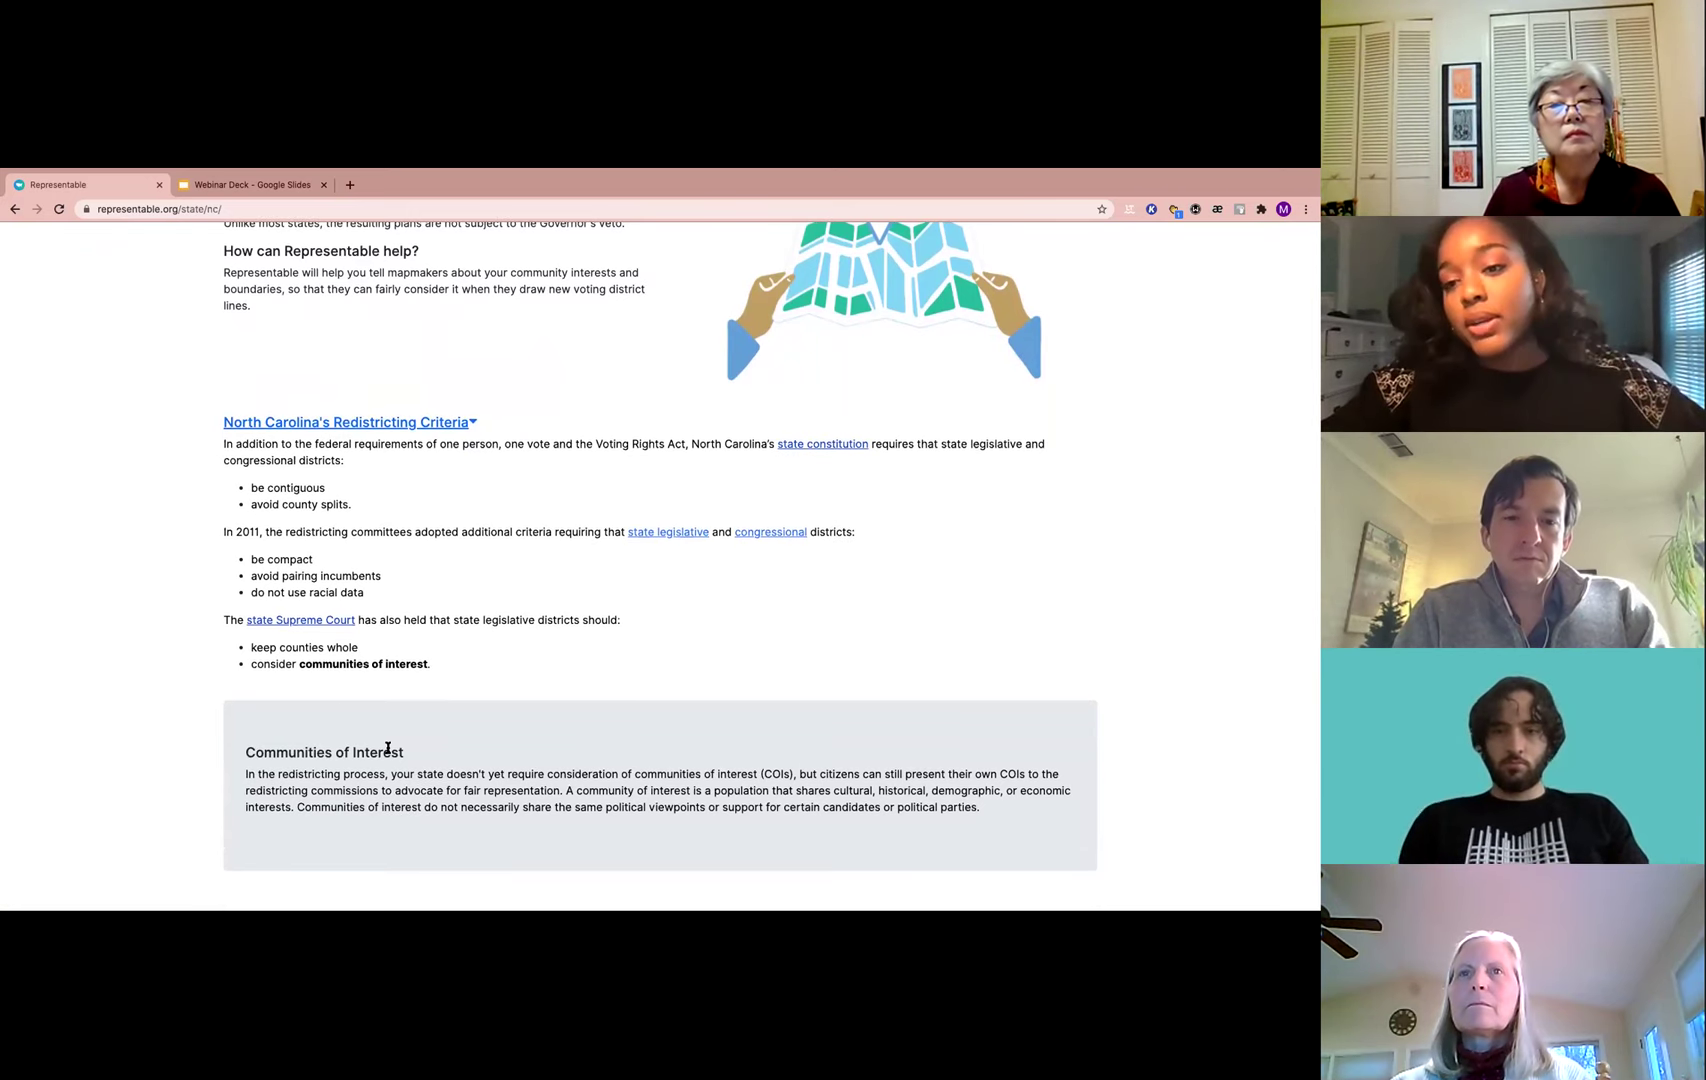
pyautogui.scroll(-1, 388, 748)
pyautogui.scroll(-1, 388, 748)
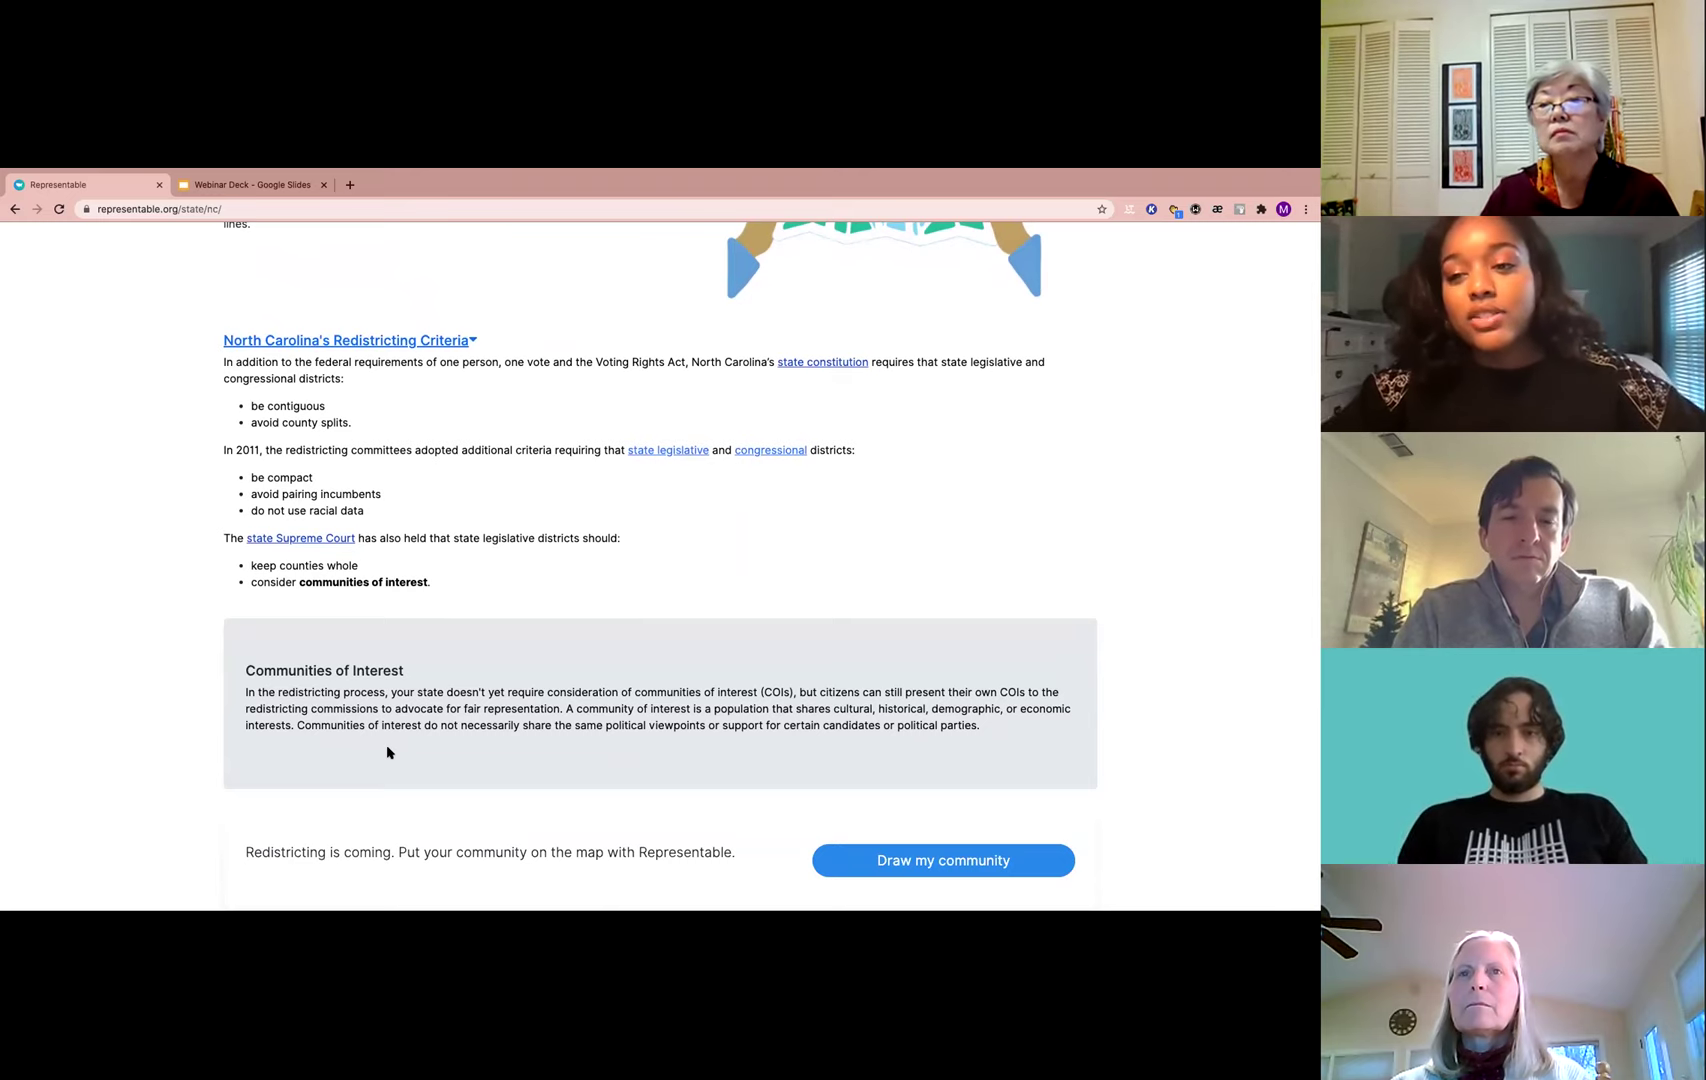
pyautogui.click(906, 862)
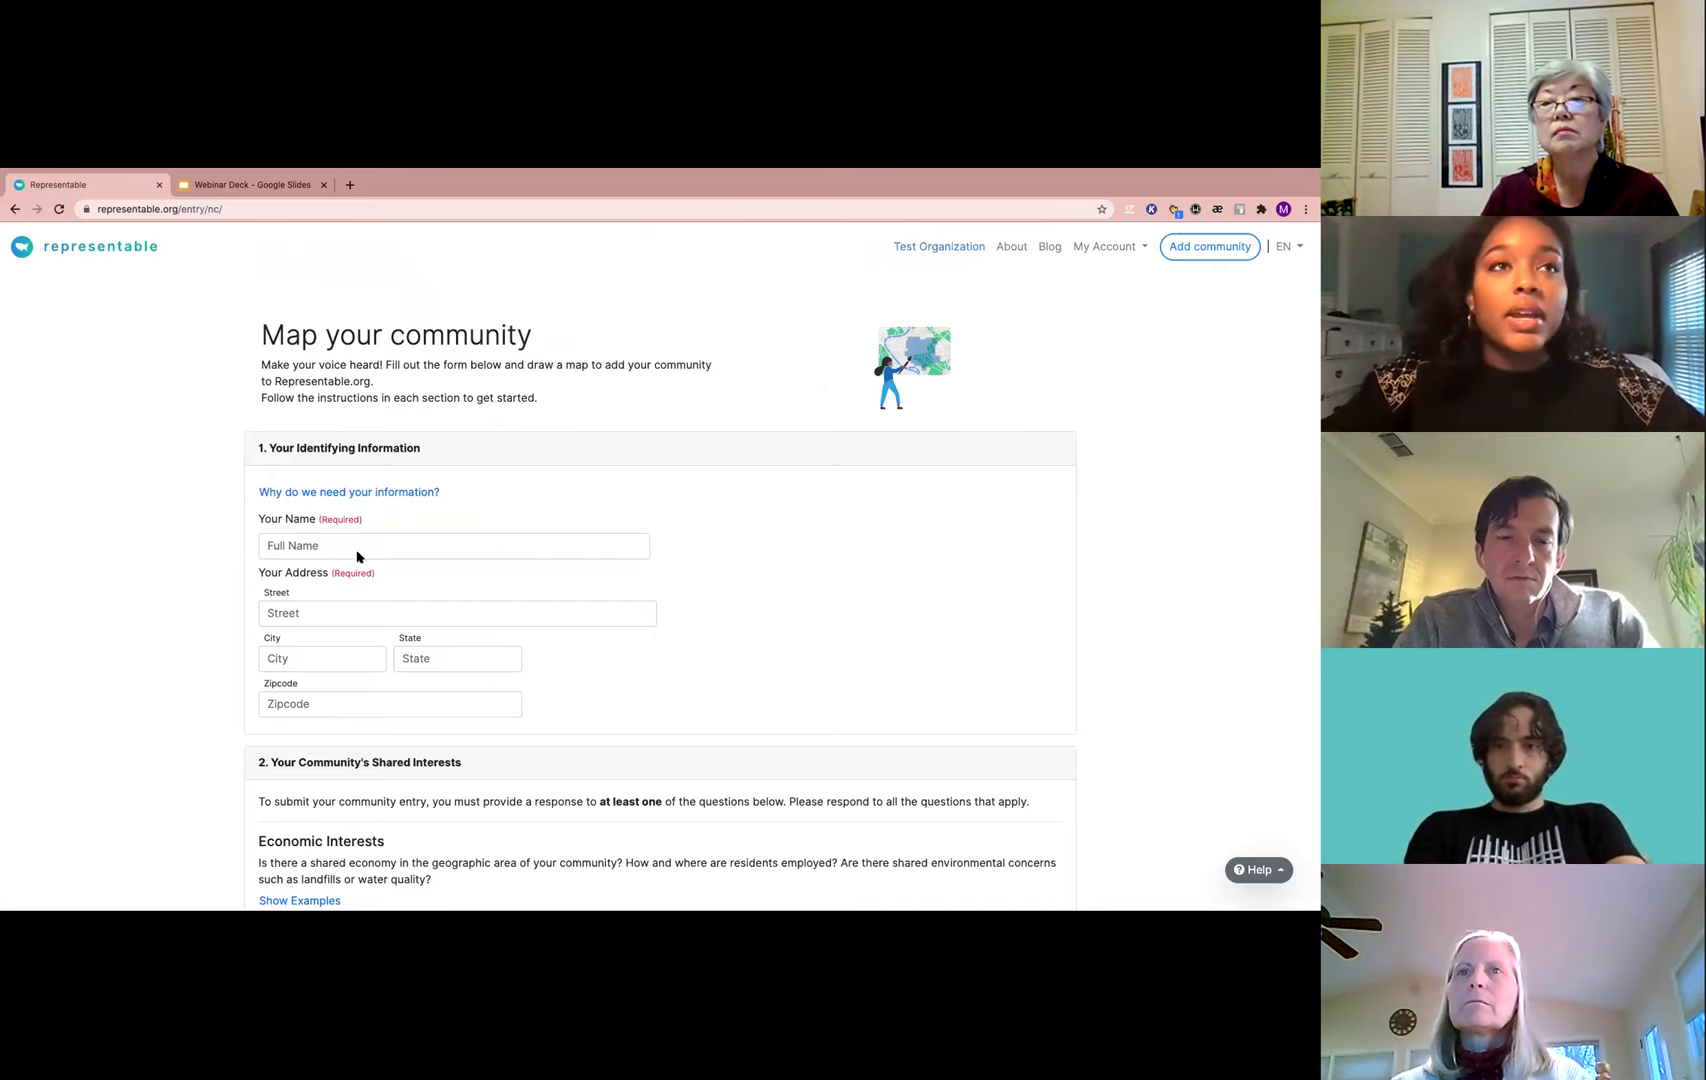
# Enter the full name and fill street, city, state and zip from the saved address
pyautogui.click(298, 551)
pyautogui.click(407, 610)
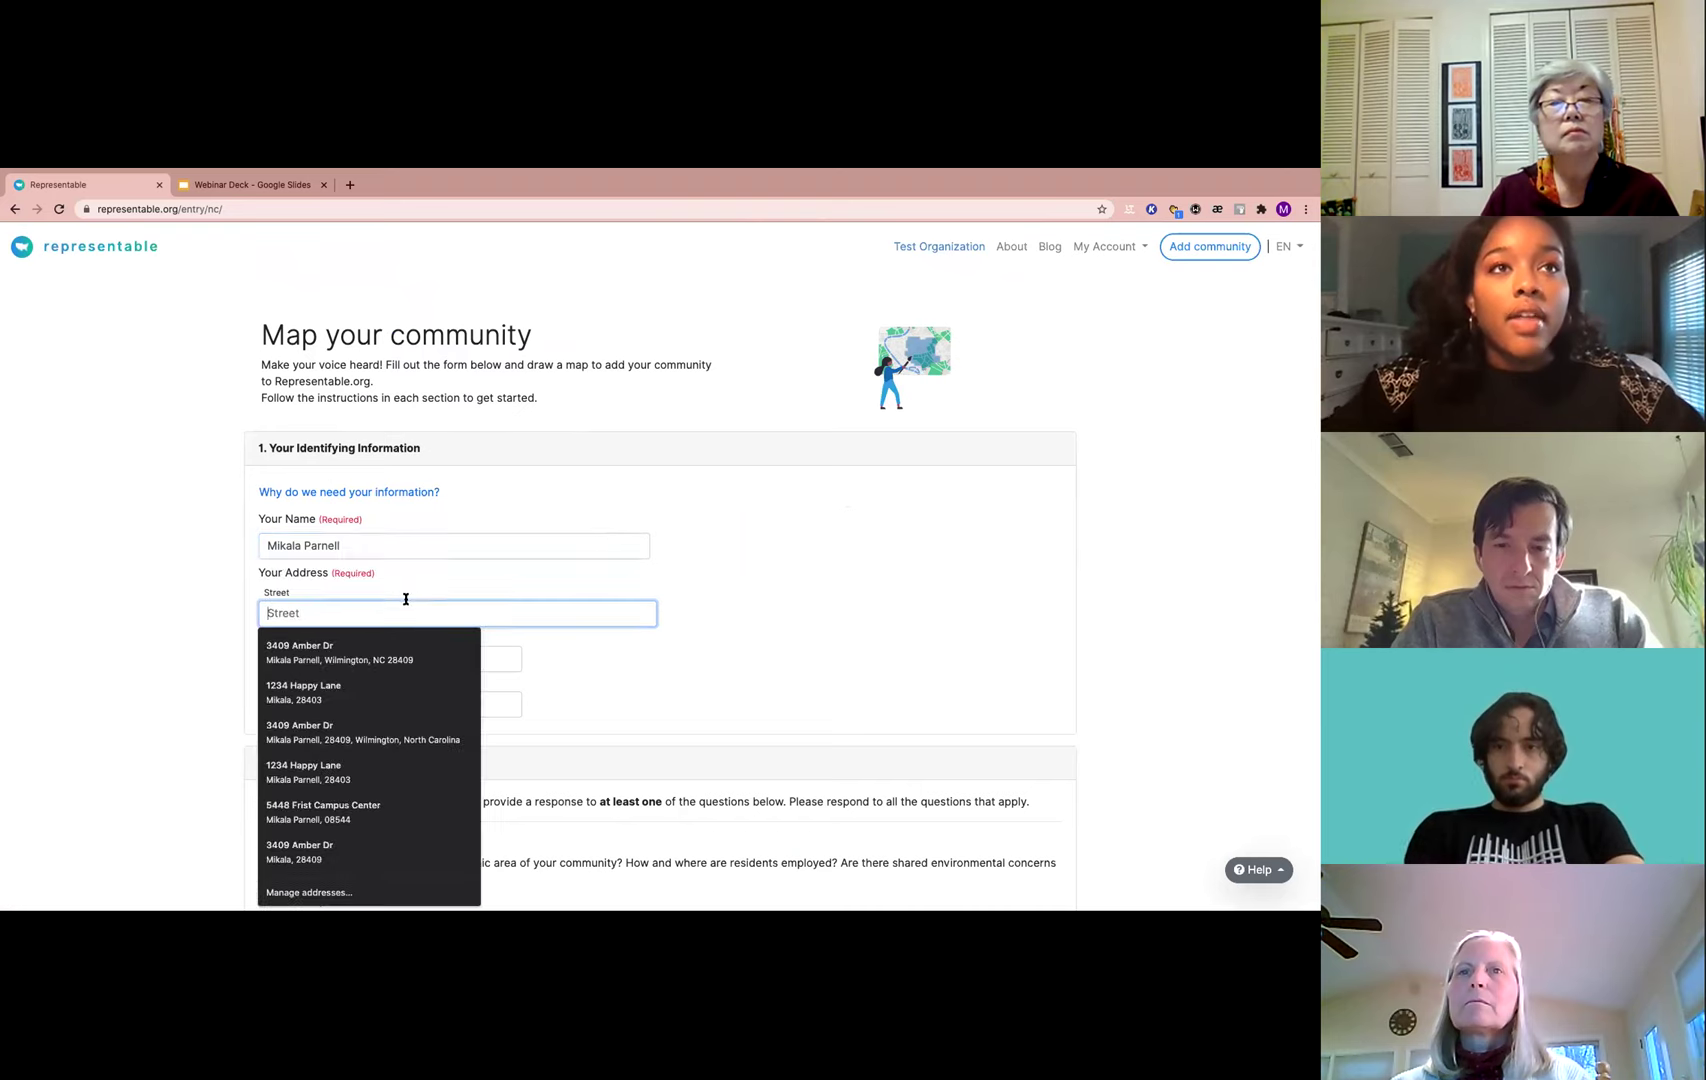
pyautogui.click(305, 695)
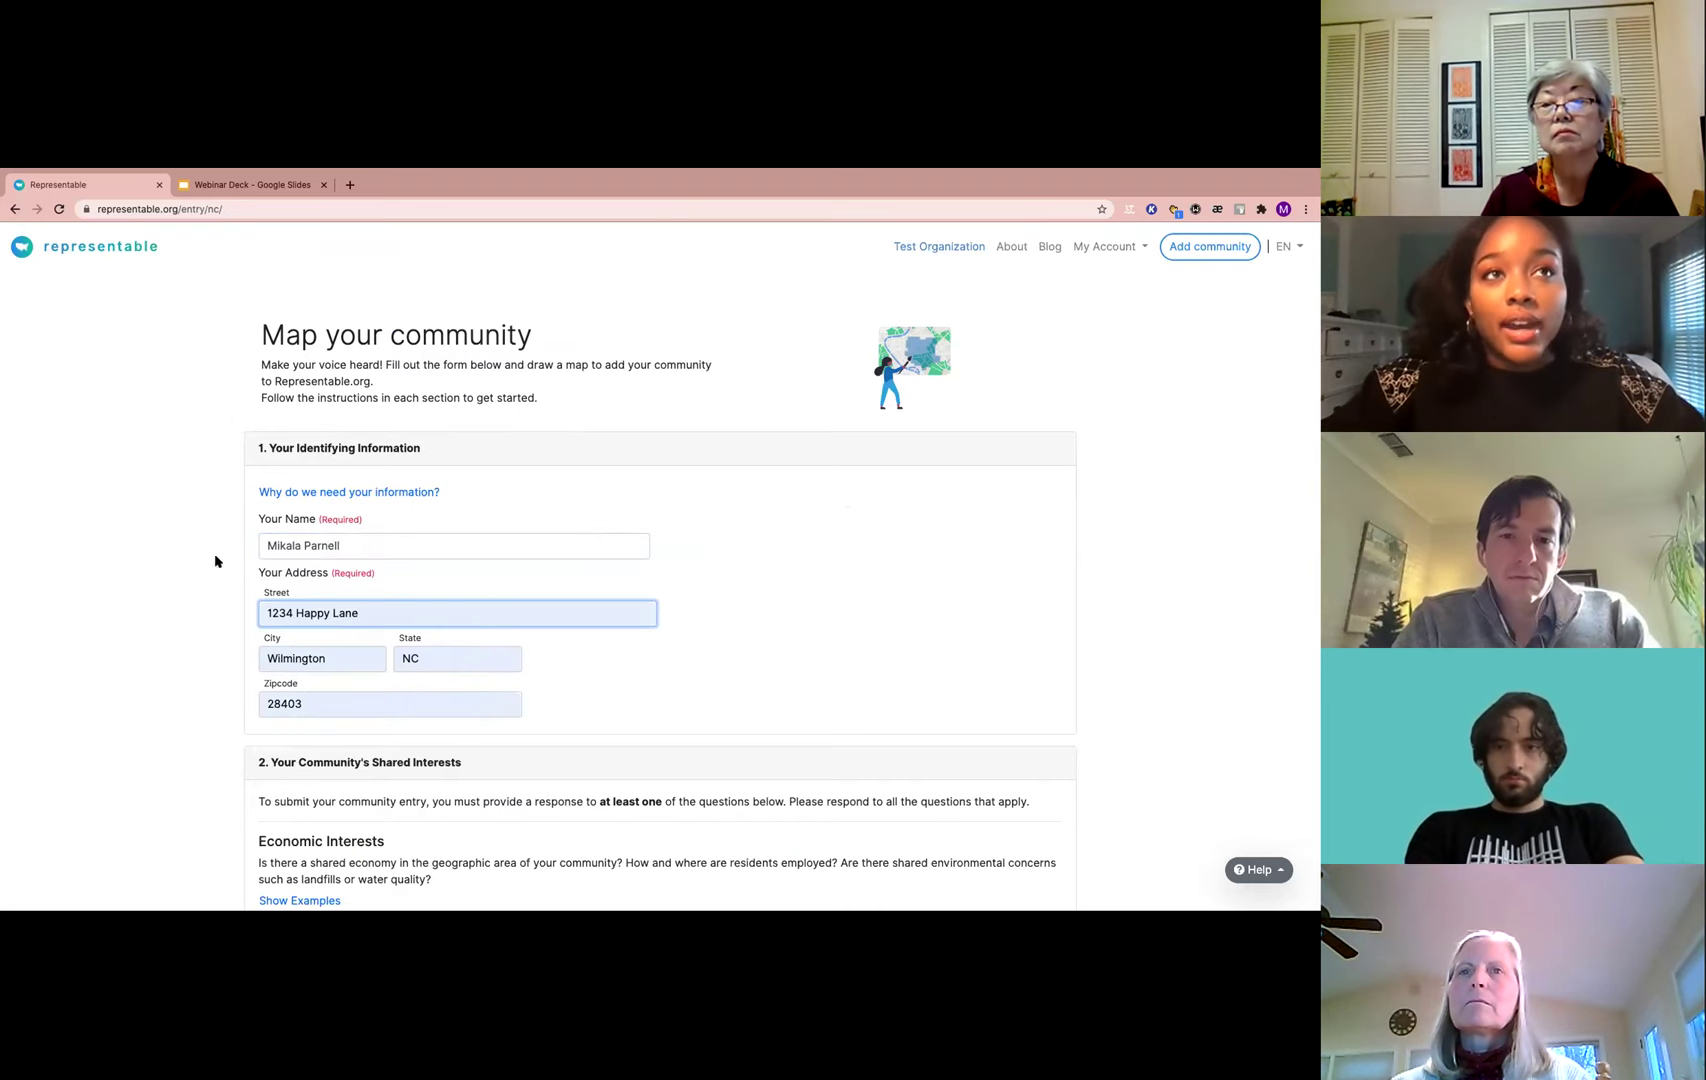
# Scroll to the Shared Interests section and highlight the Economic Interests question text
pyautogui.scroll(-2, 390, 596)
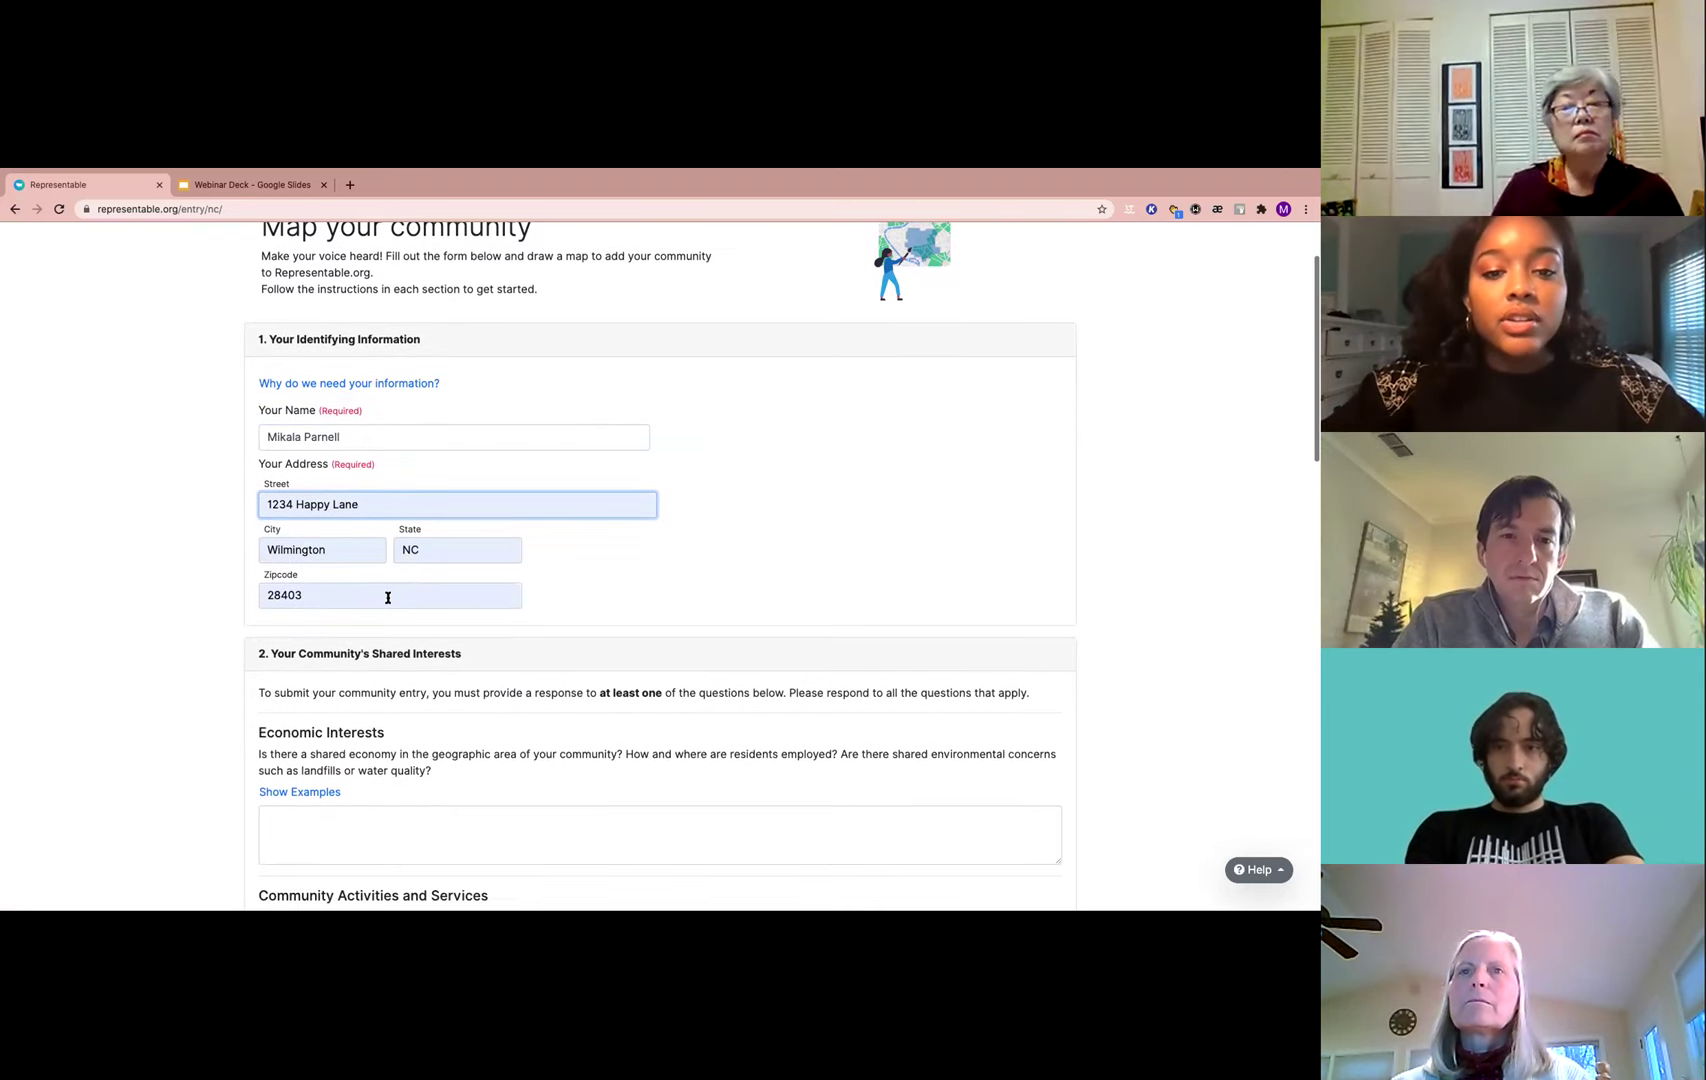
pyautogui.scroll(-4, 341, 602)
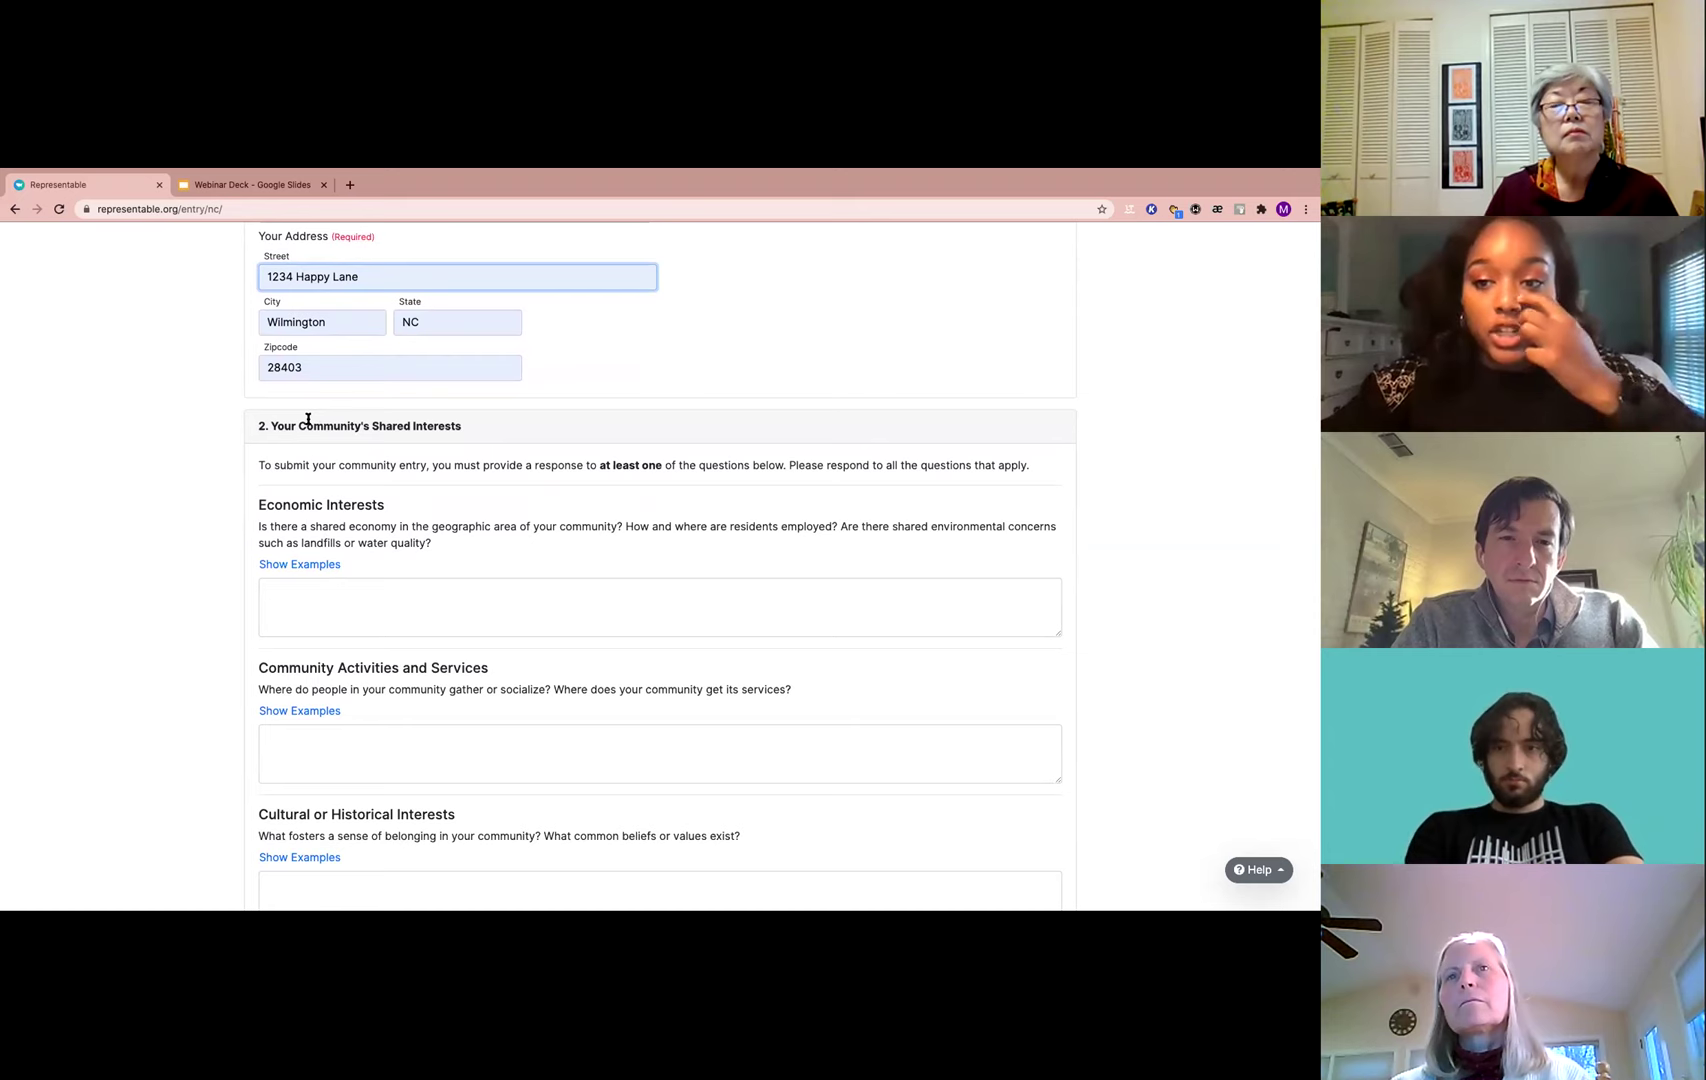
pyautogui.scroll(-1, 308, 419)
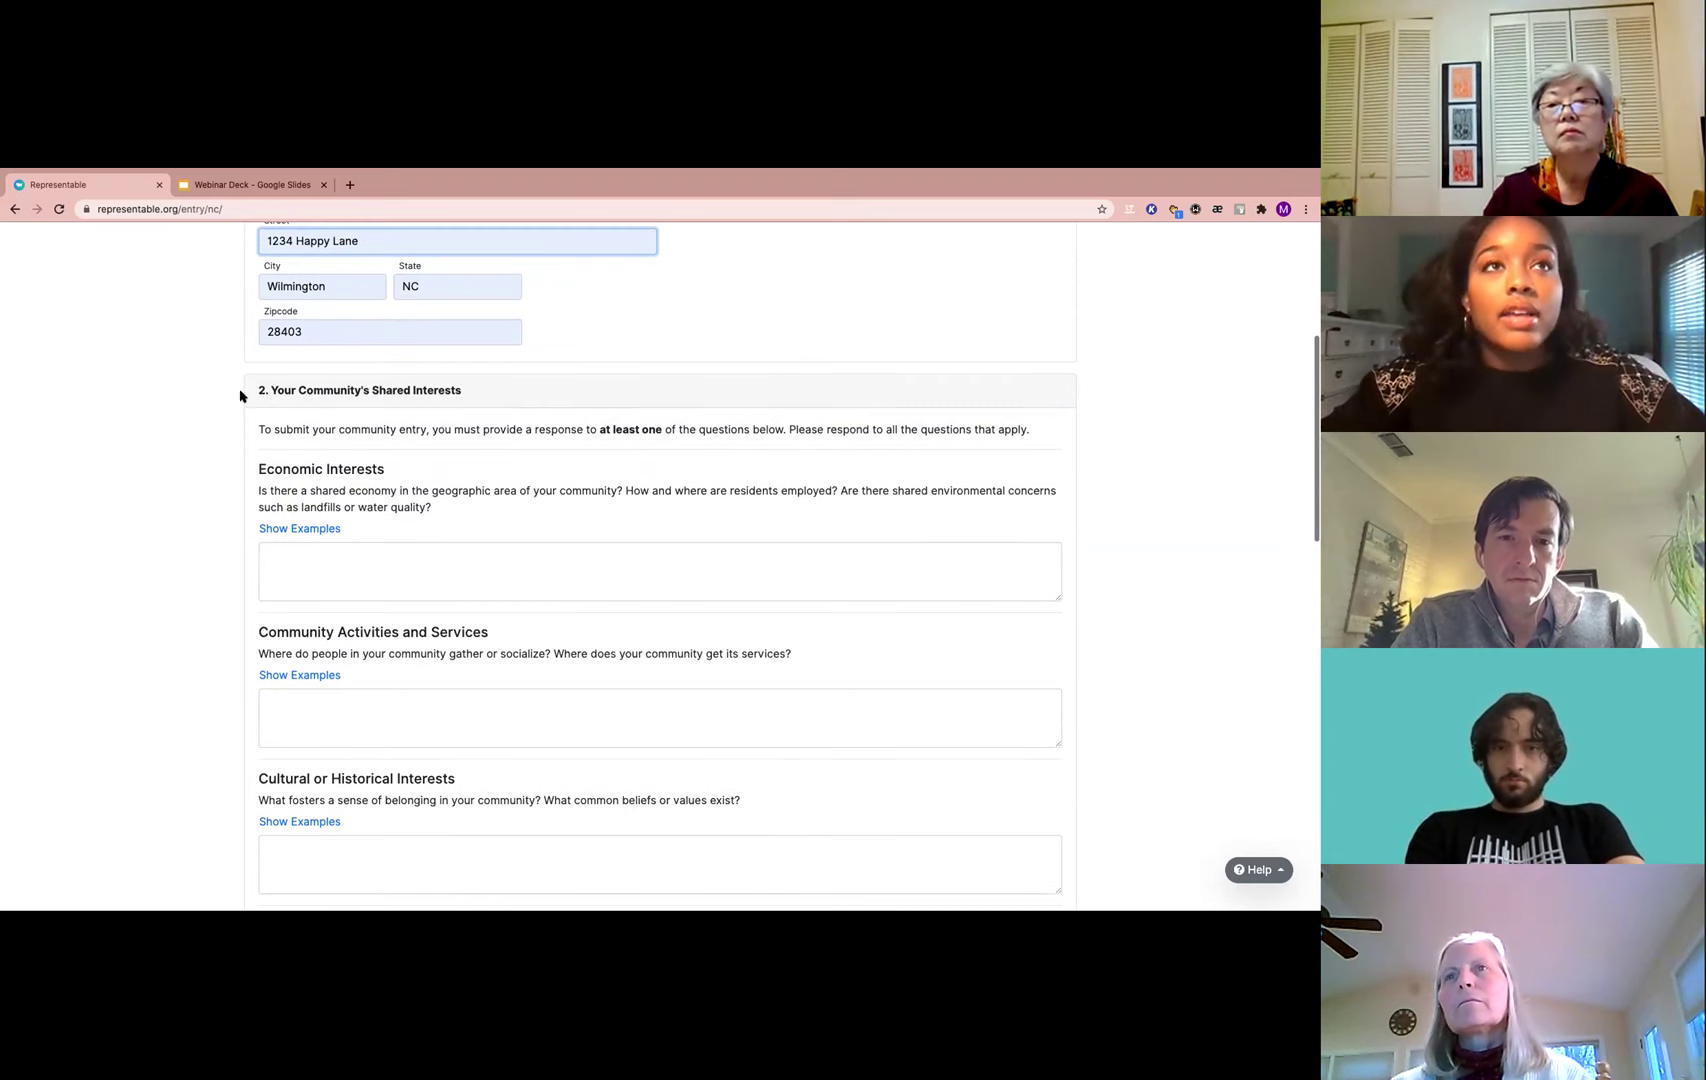
pyautogui.scroll(-2, 320, 515)
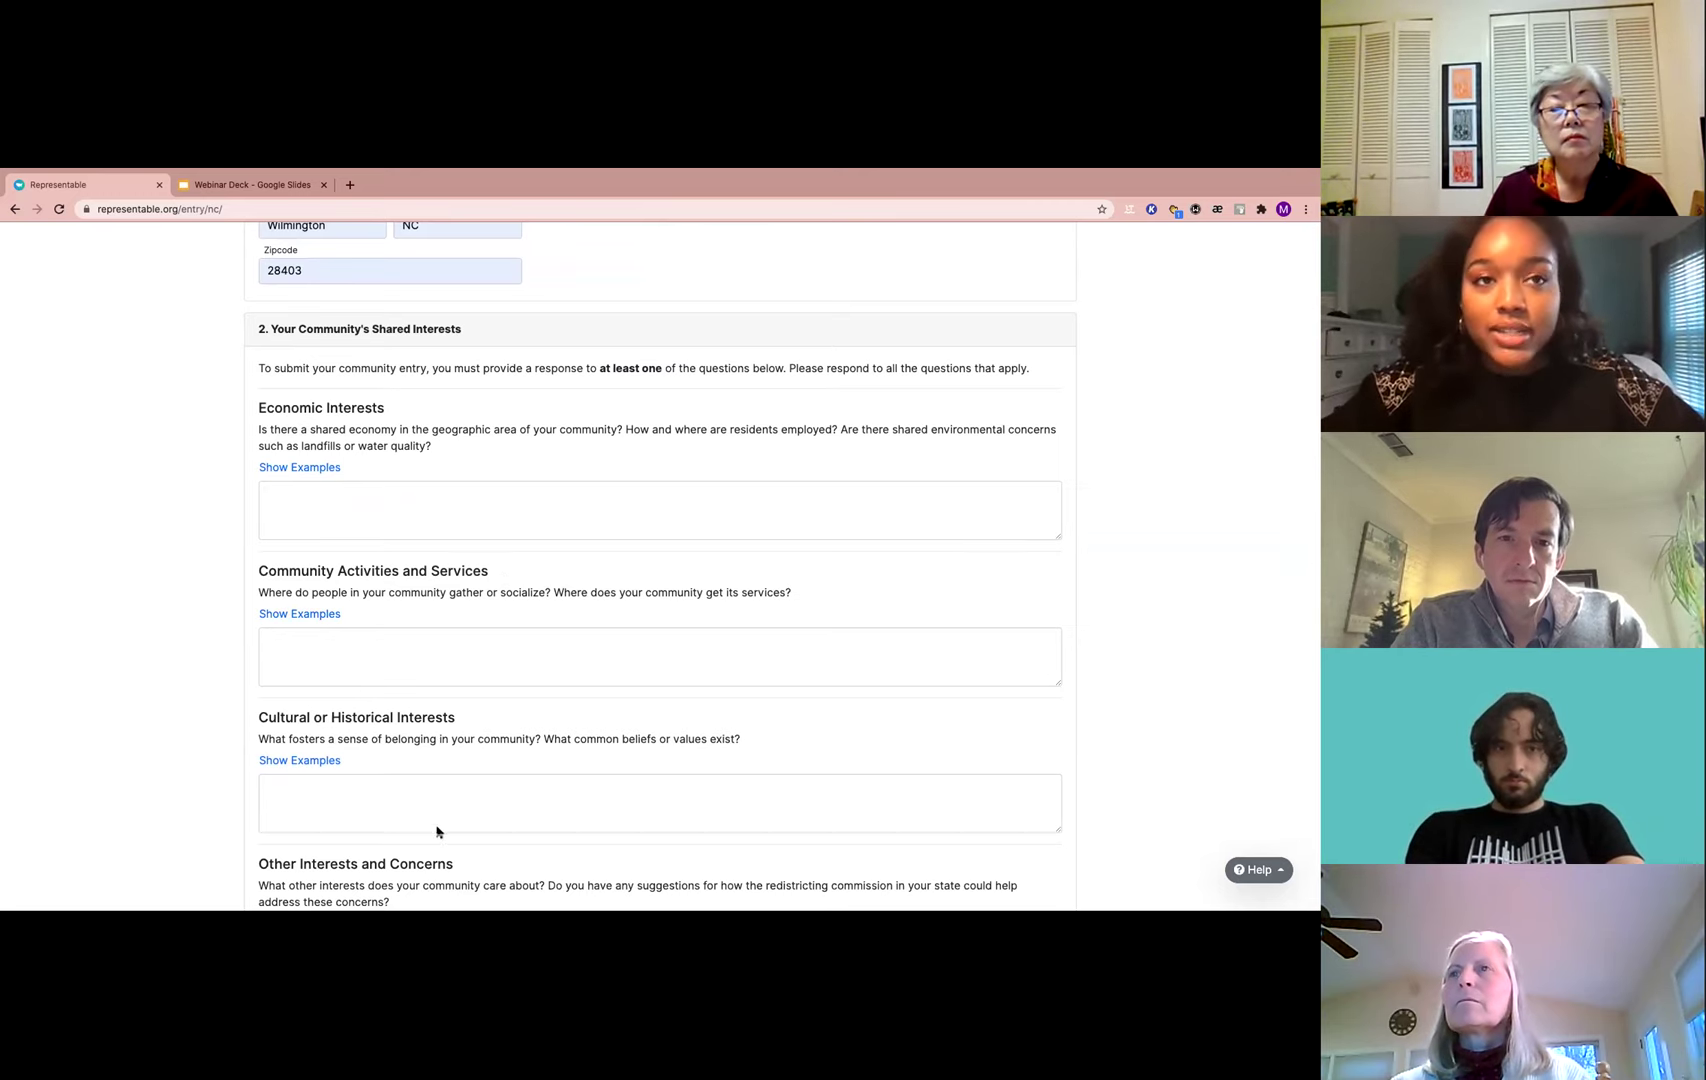
pyautogui.scroll(-1, 434, 830)
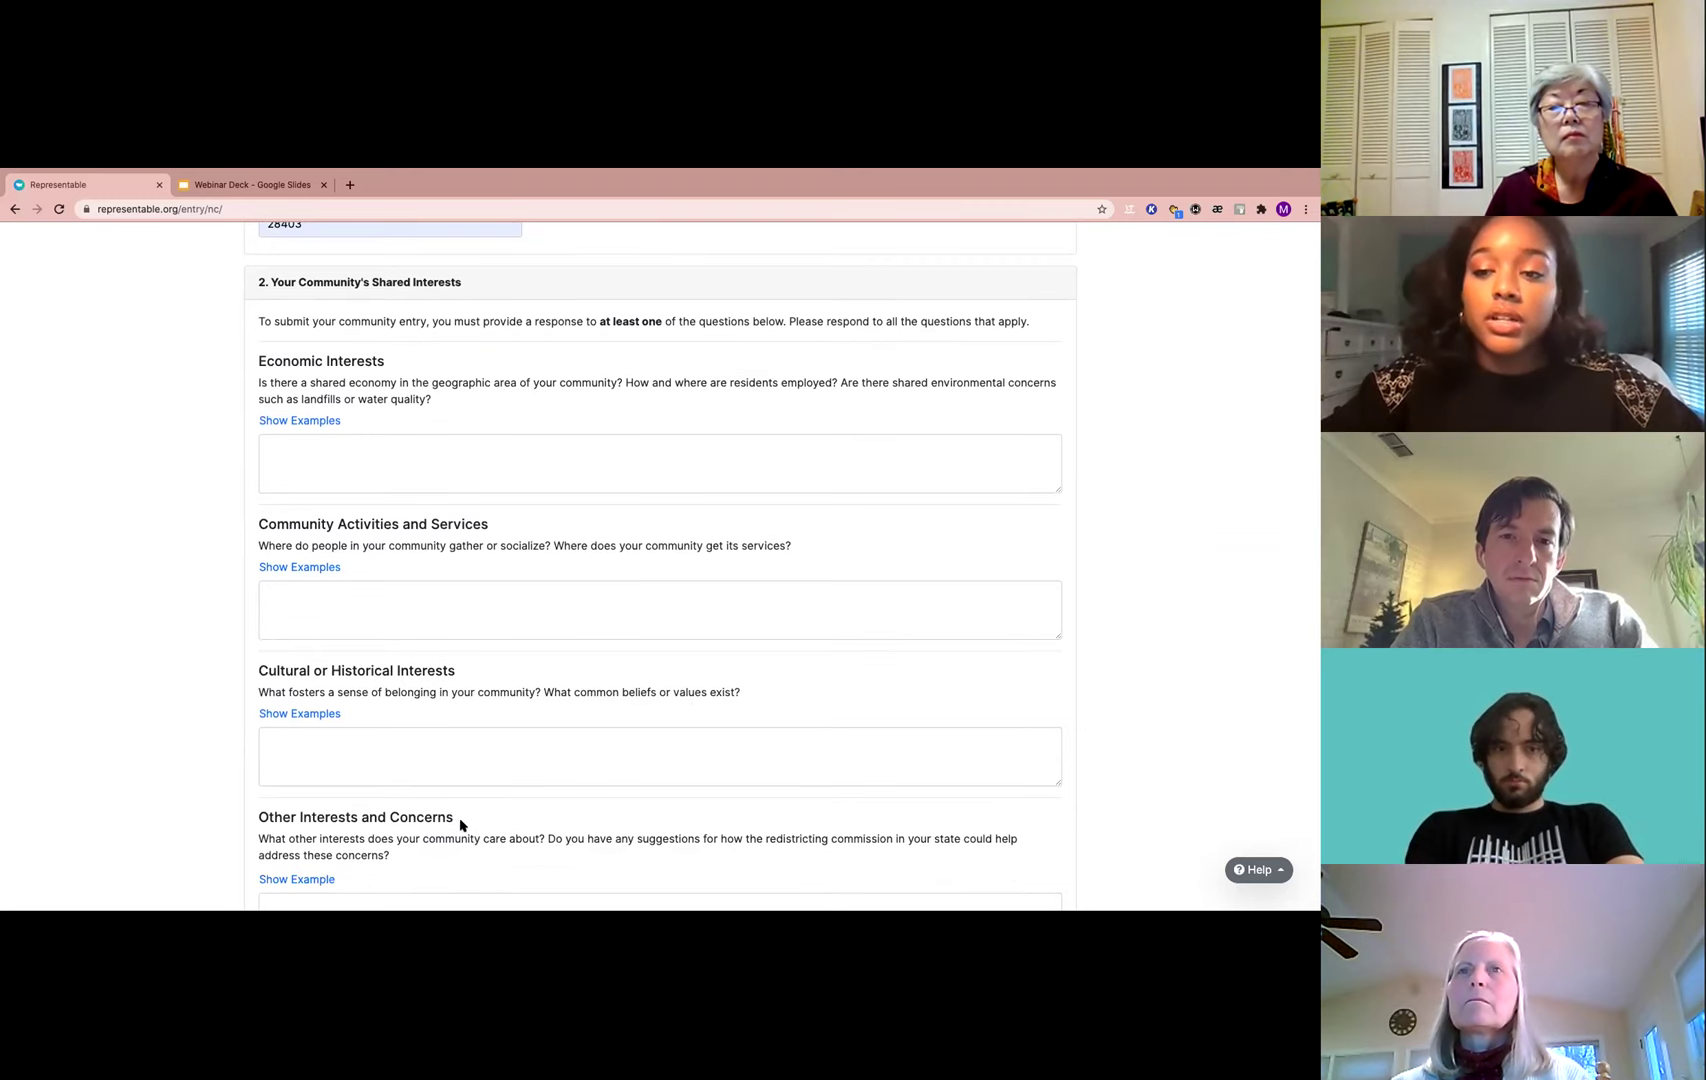
pyautogui.scroll(3, 460, 824)
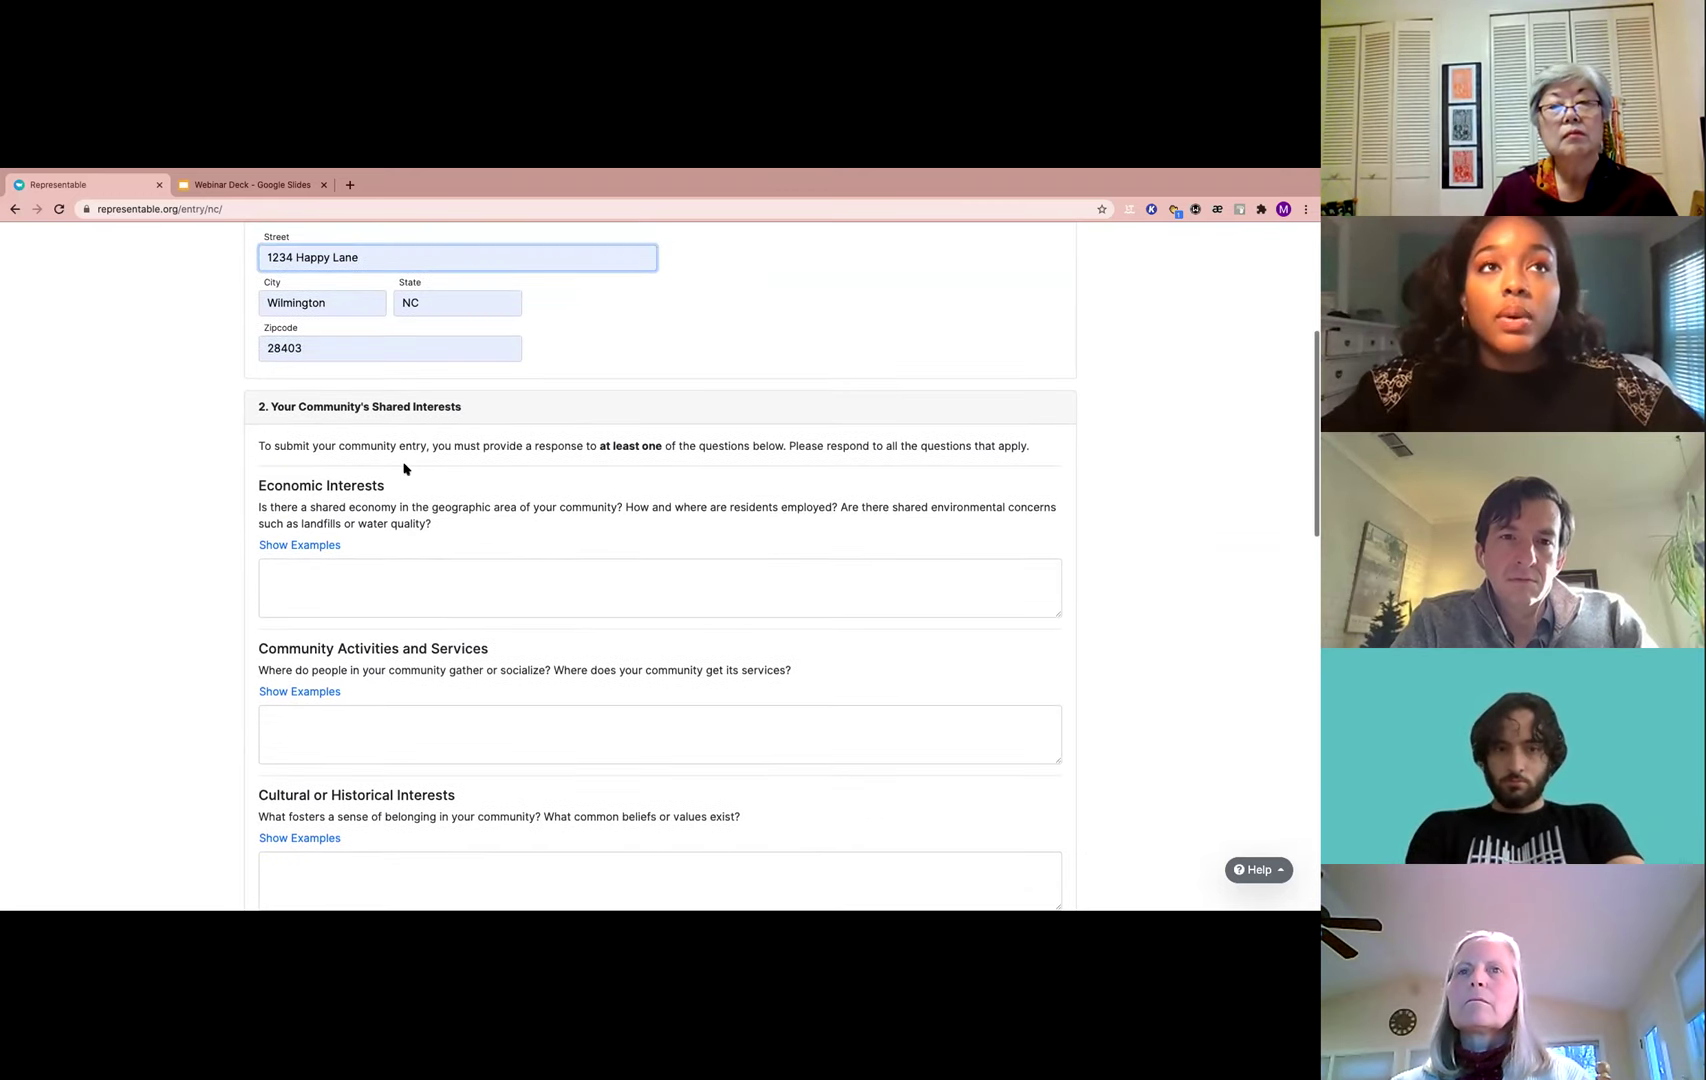
pyautogui.moveTo(259, 507); pyautogui.dragTo(431, 528)
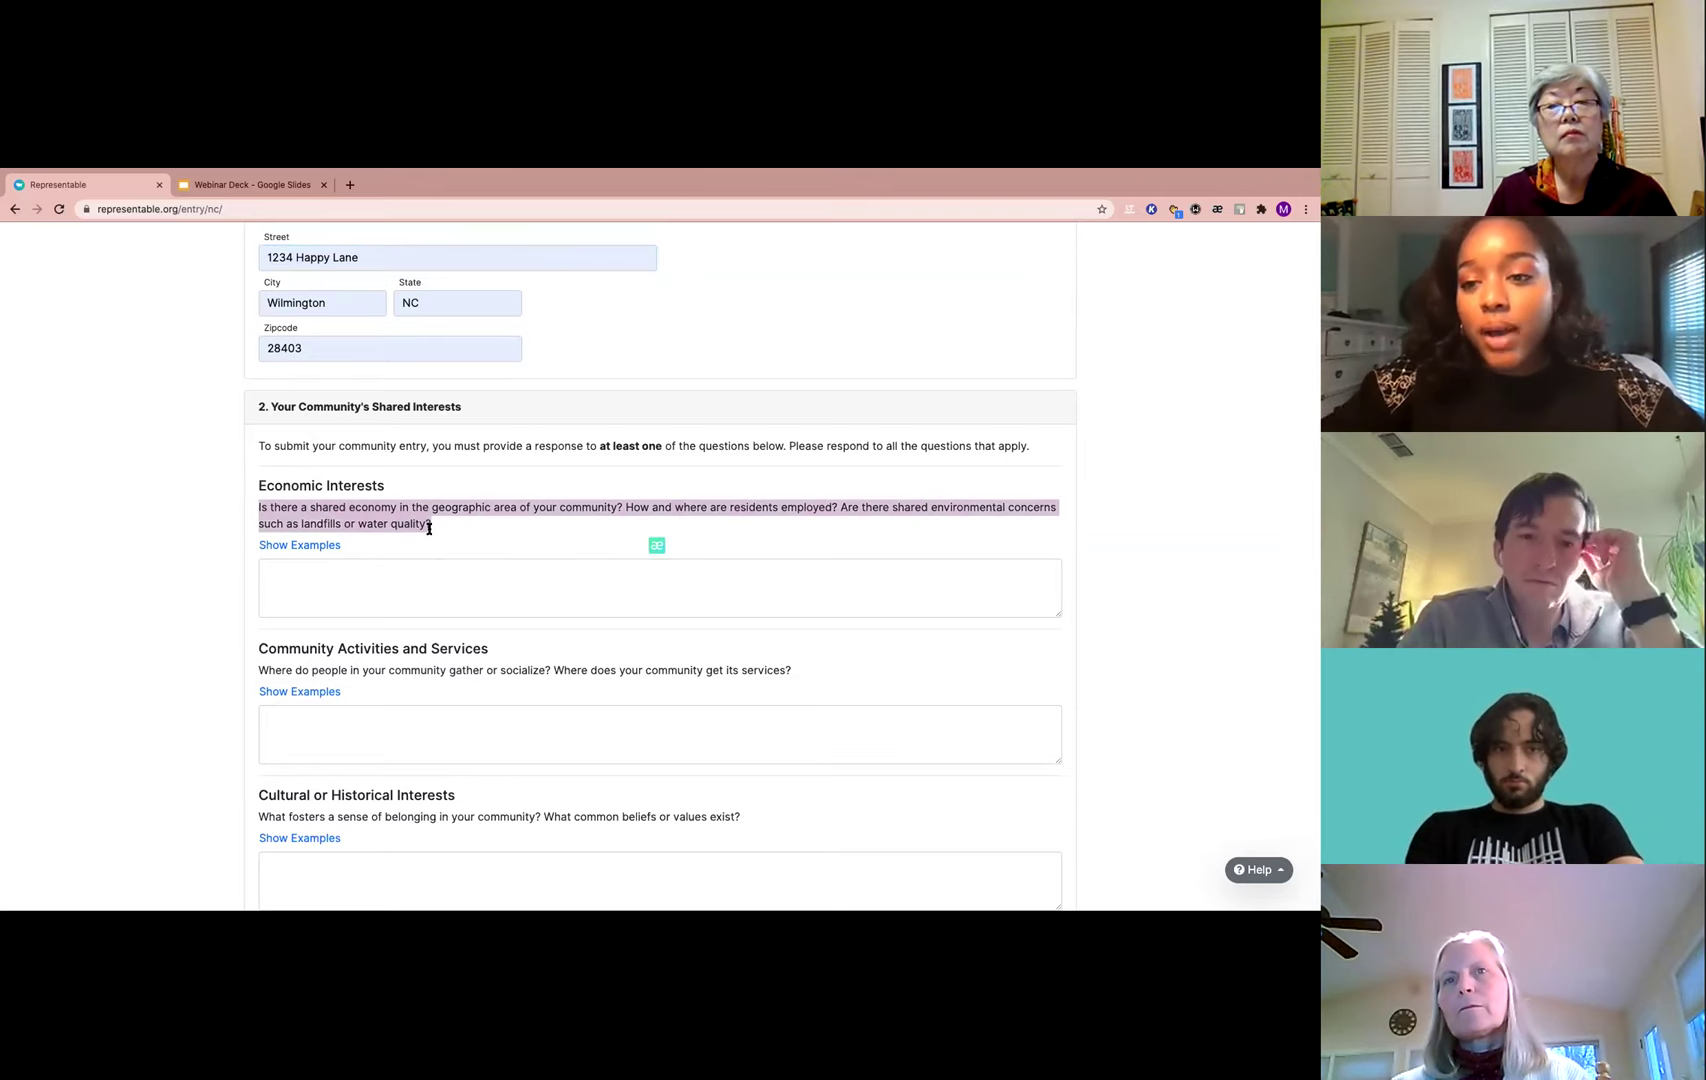
pyautogui.click(322, 545)
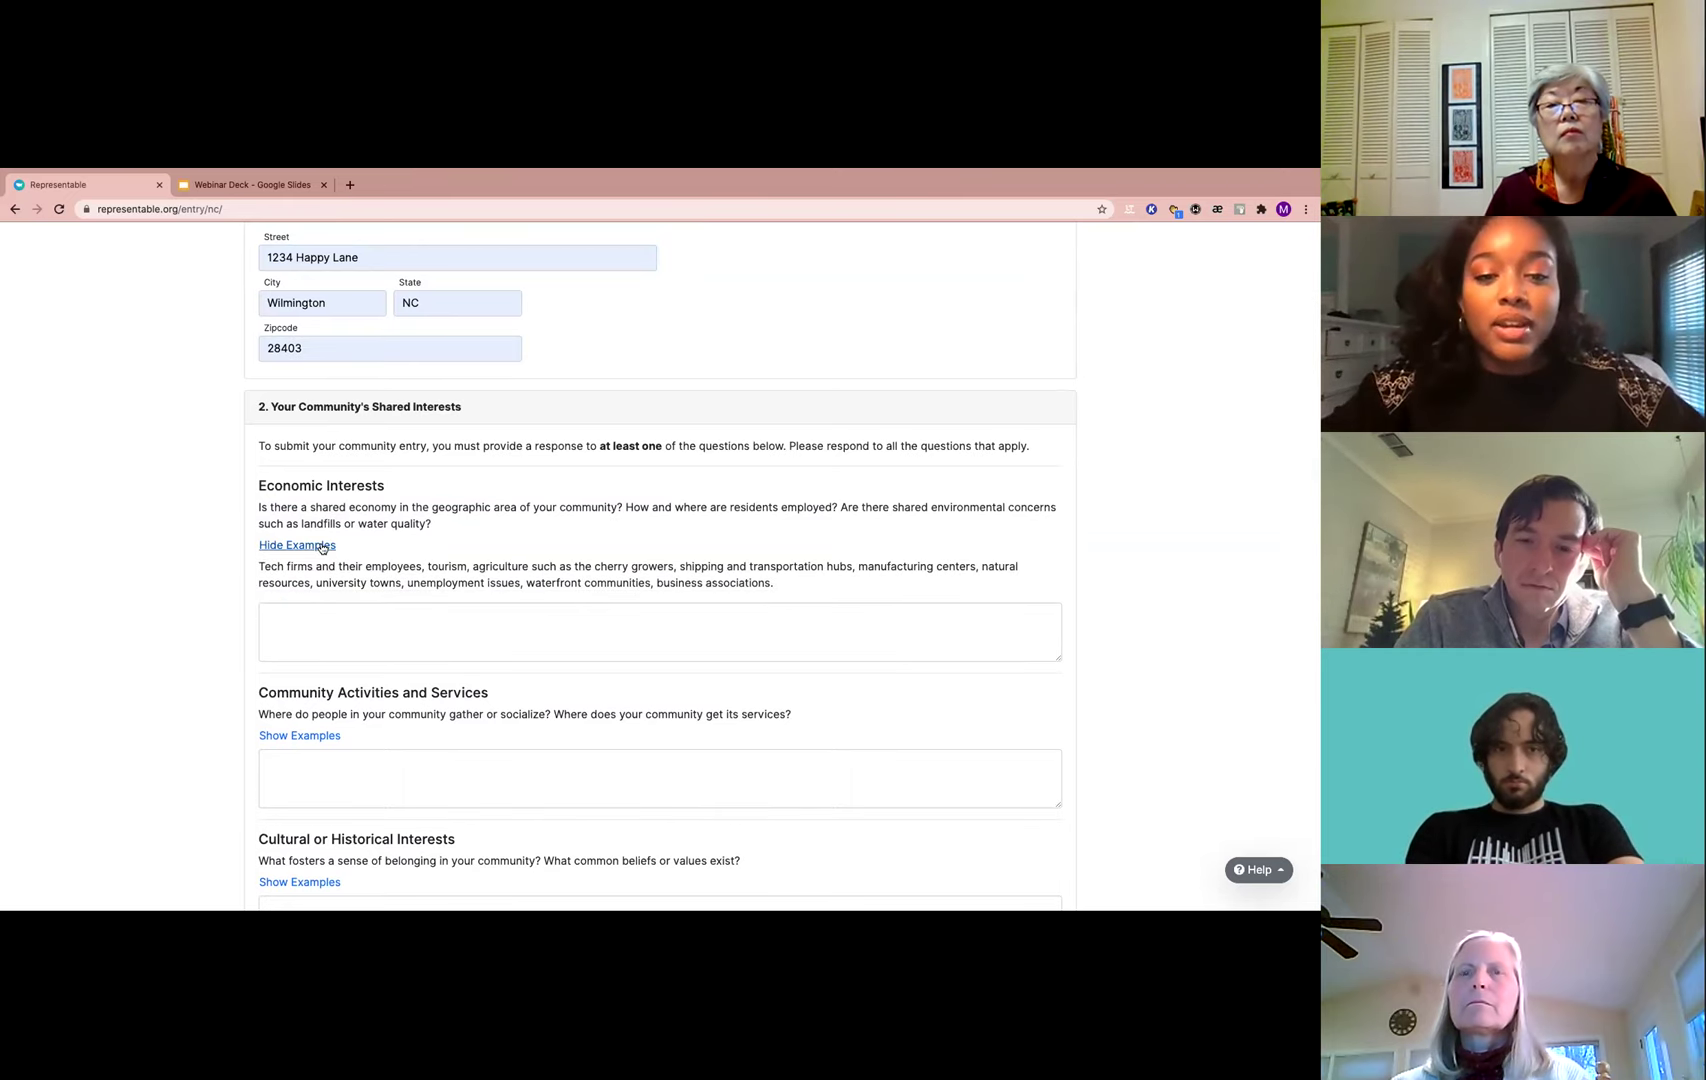
pyautogui.click(322, 545)
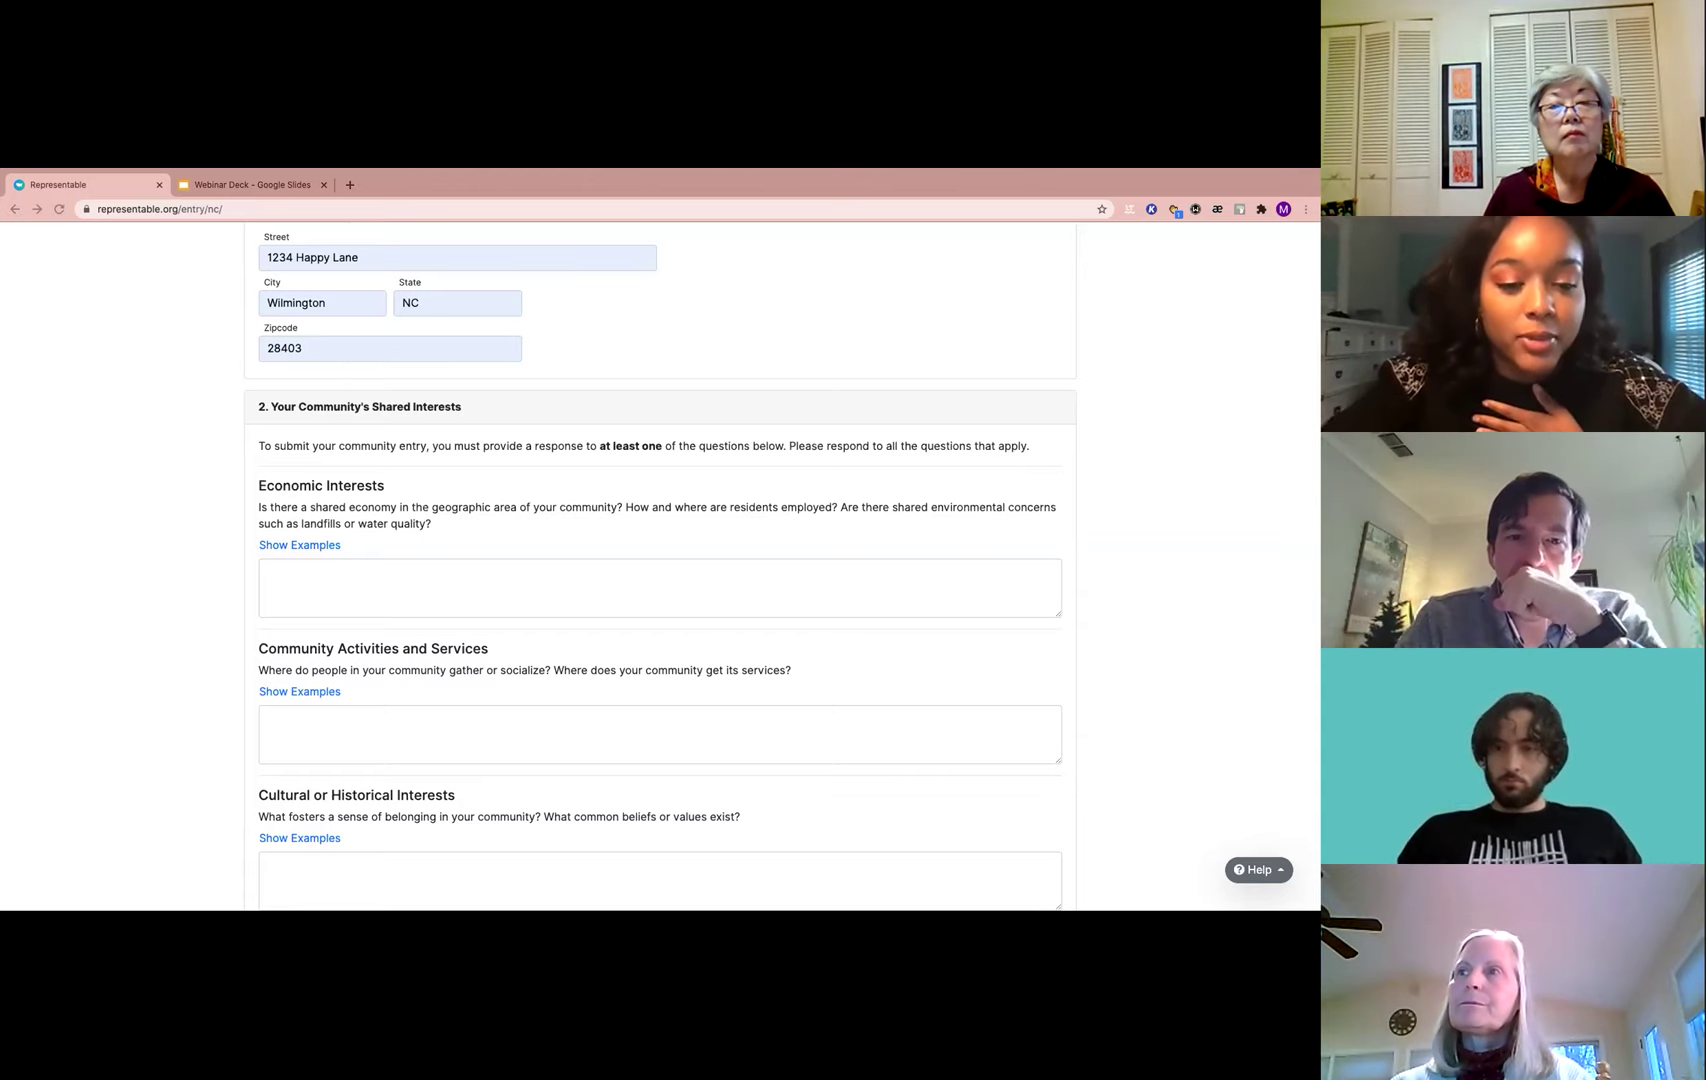
# Paste the Economic Interests answer on beach tourism, summer small businesses, major employers and middle-class suburbs
pyautogui.click(400, 574)
pyautogui.write('Because I lived by the beach, tourism is a really important industry in my community. Our economy hosts a lot of small businesses that are especially active around the summer. The hospital/medical system as well as big companies like GE and PPD hire a lot of people in my town. I would categorize the majority of my community as middle-class, and the types of neighborhoods are pretty suburban.')
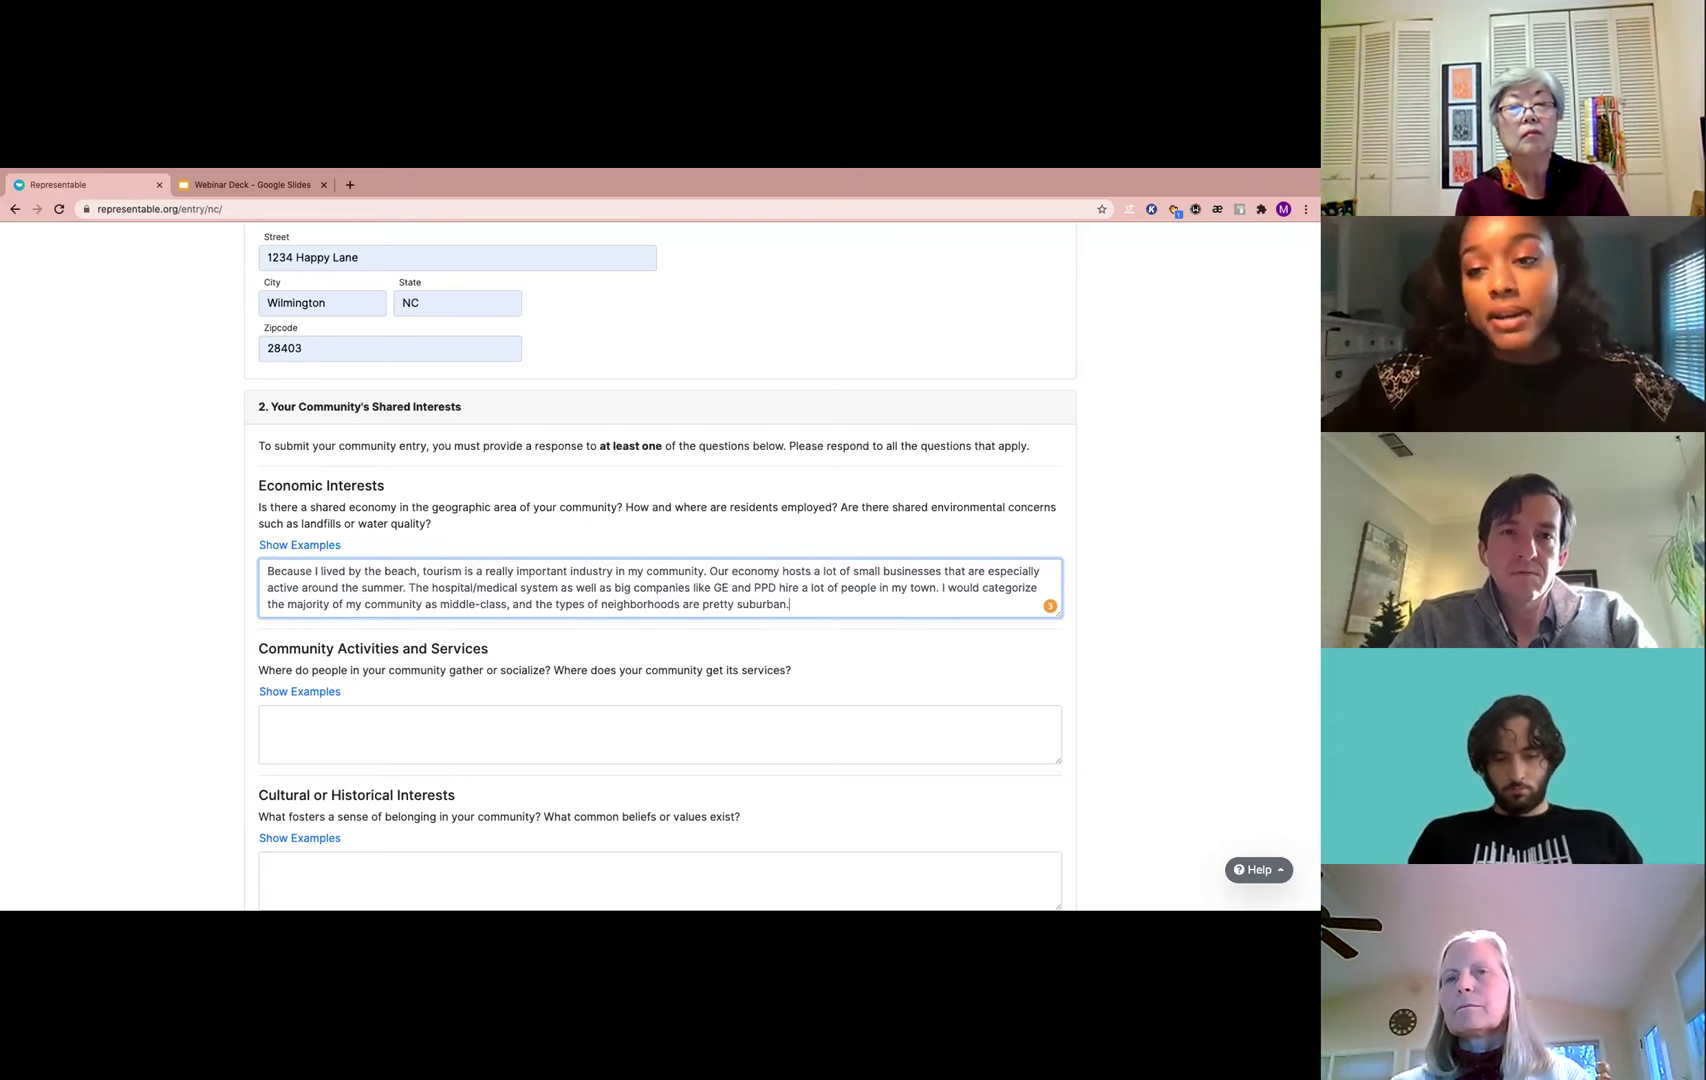
pyautogui.click(617, 815)
pyautogui.scroll(-1, 567, 689)
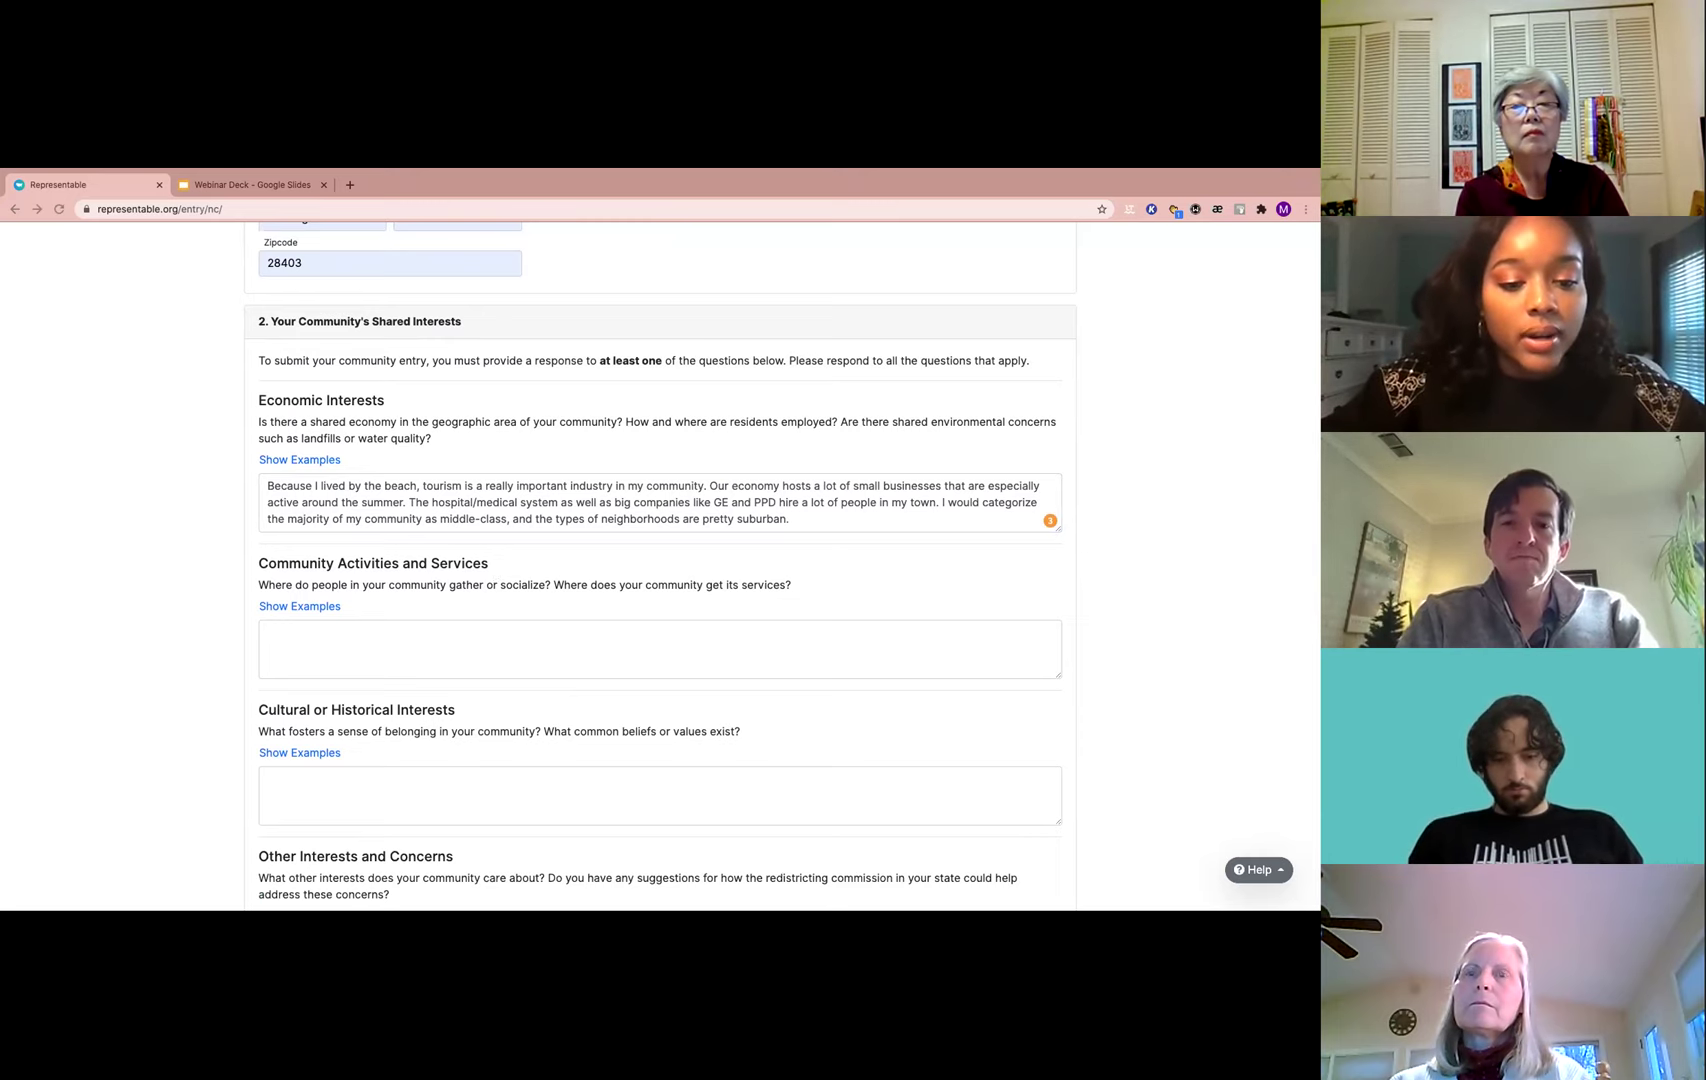
# Paste the Community Activities answer on Port City church, Independence mall, Long Leaf Park and schools
pyautogui.click(437, 649)
pyautogui.write('My church, Port City, is one of the largest churches within my community and hosts lots of events. Independence mall and the surrounding shops are ones that people in my community visit frequently. Additionally, Long Leaf Park is a central spot and the two major schools (Roland Grise and Hoggard). My community is directly in between the two major beaches, so a lot of local businesses are located here.')
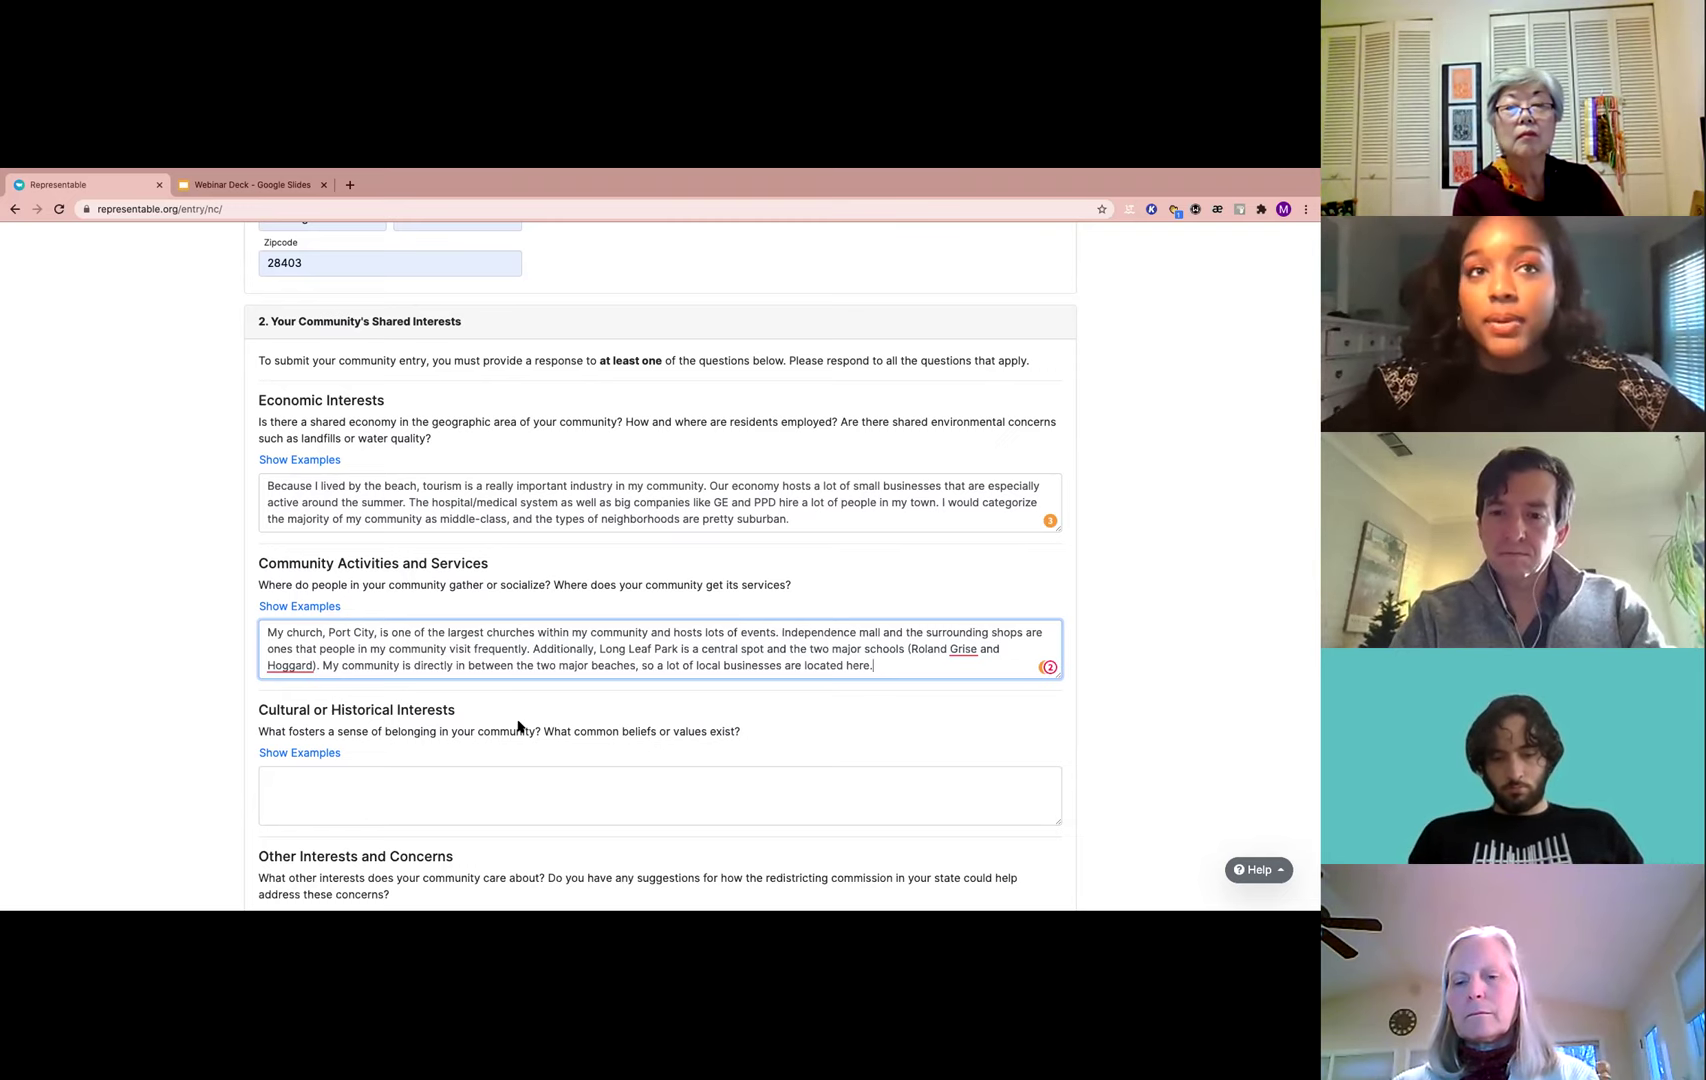
pyautogui.scroll(-1, 518, 725)
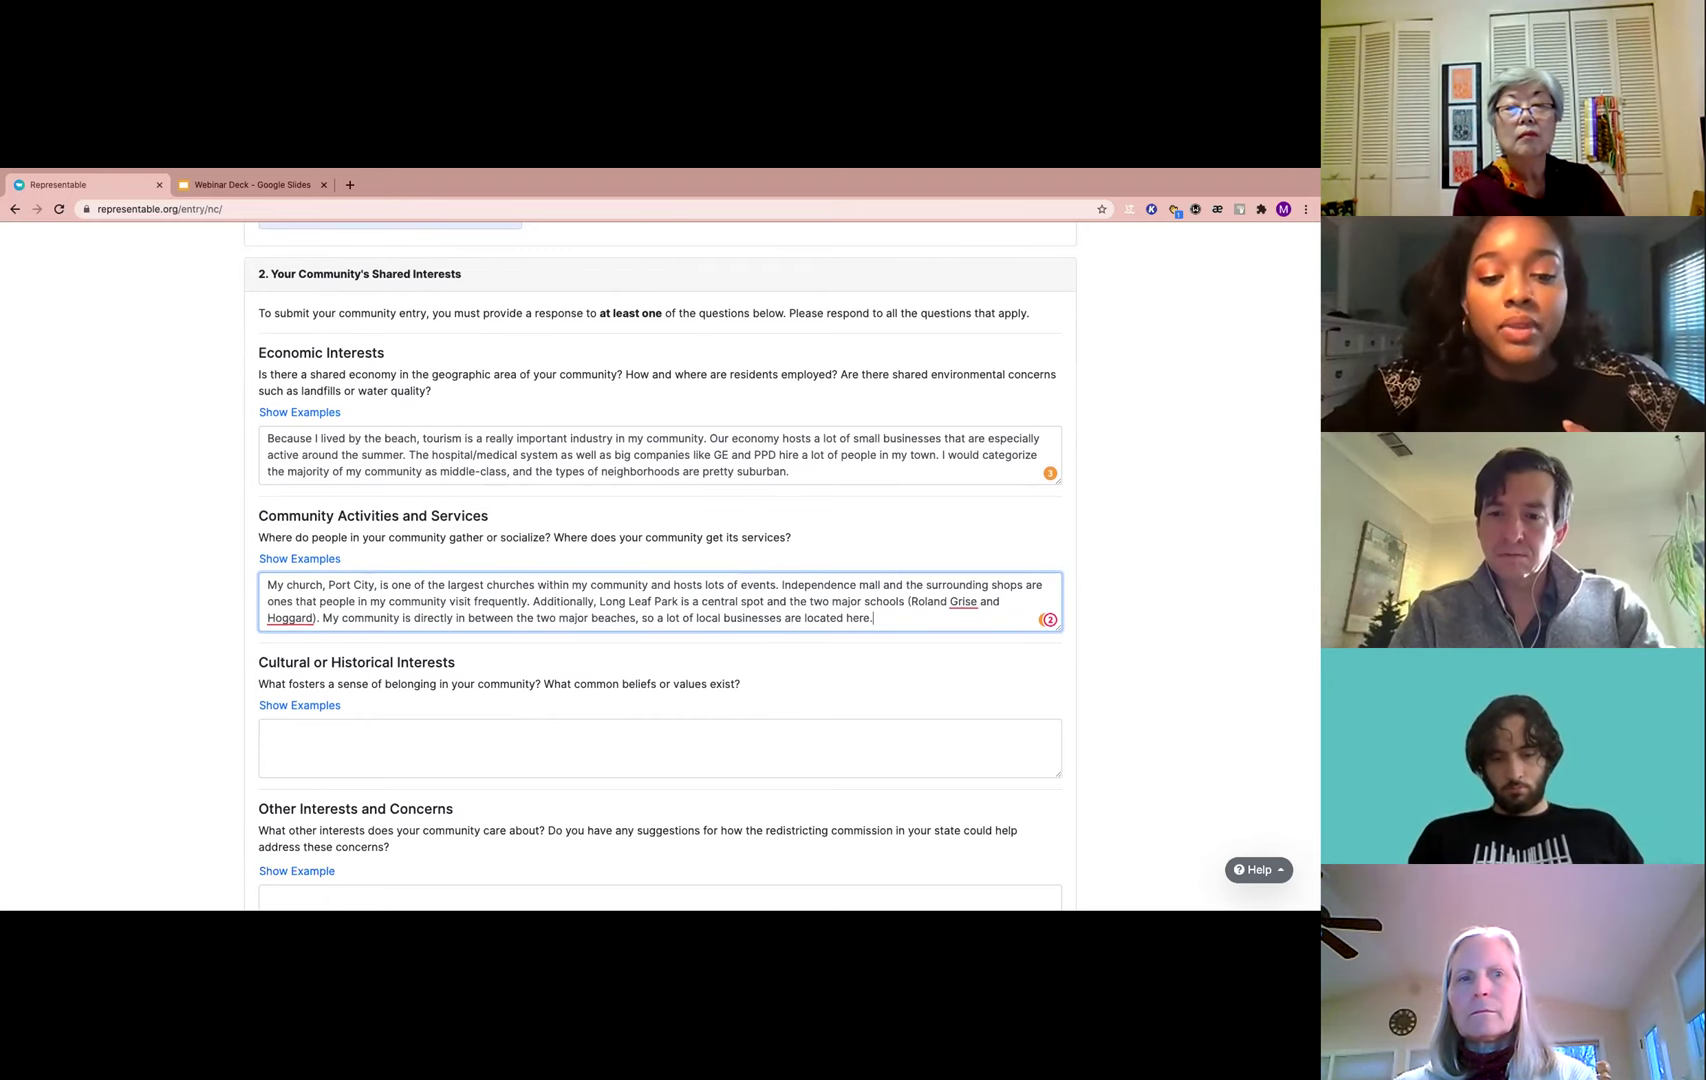
pyautogui.scroll(-2, 300, 690)
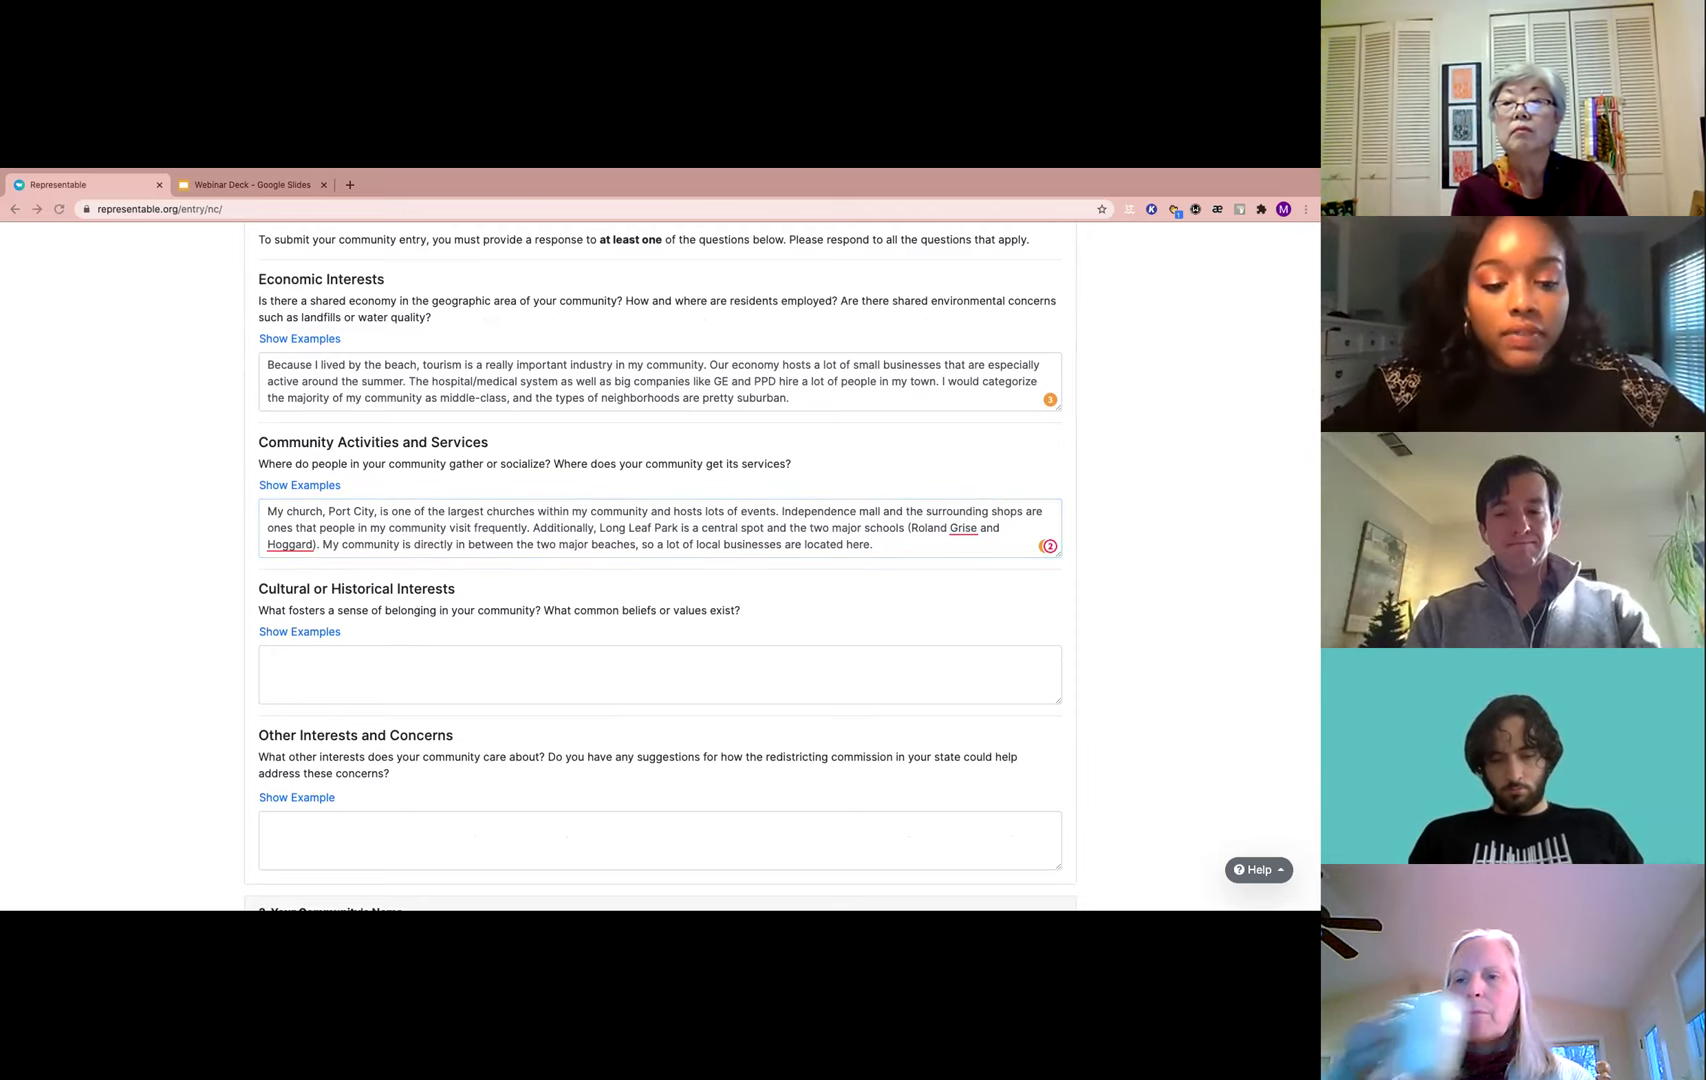
# Paste the Cultural or Historical Interests answer on mixed ages, UNCW students, families and retirees
pyautogui.click(404, 664)
pyautogui.write('My community is unique in that it hosts a lot of very different age groups. The university (UNCW) brings in a lot of younger college students. Many families live in my community for access to the school district of New Hanover County. Additionally, many older people retire to my community to be near the water.')
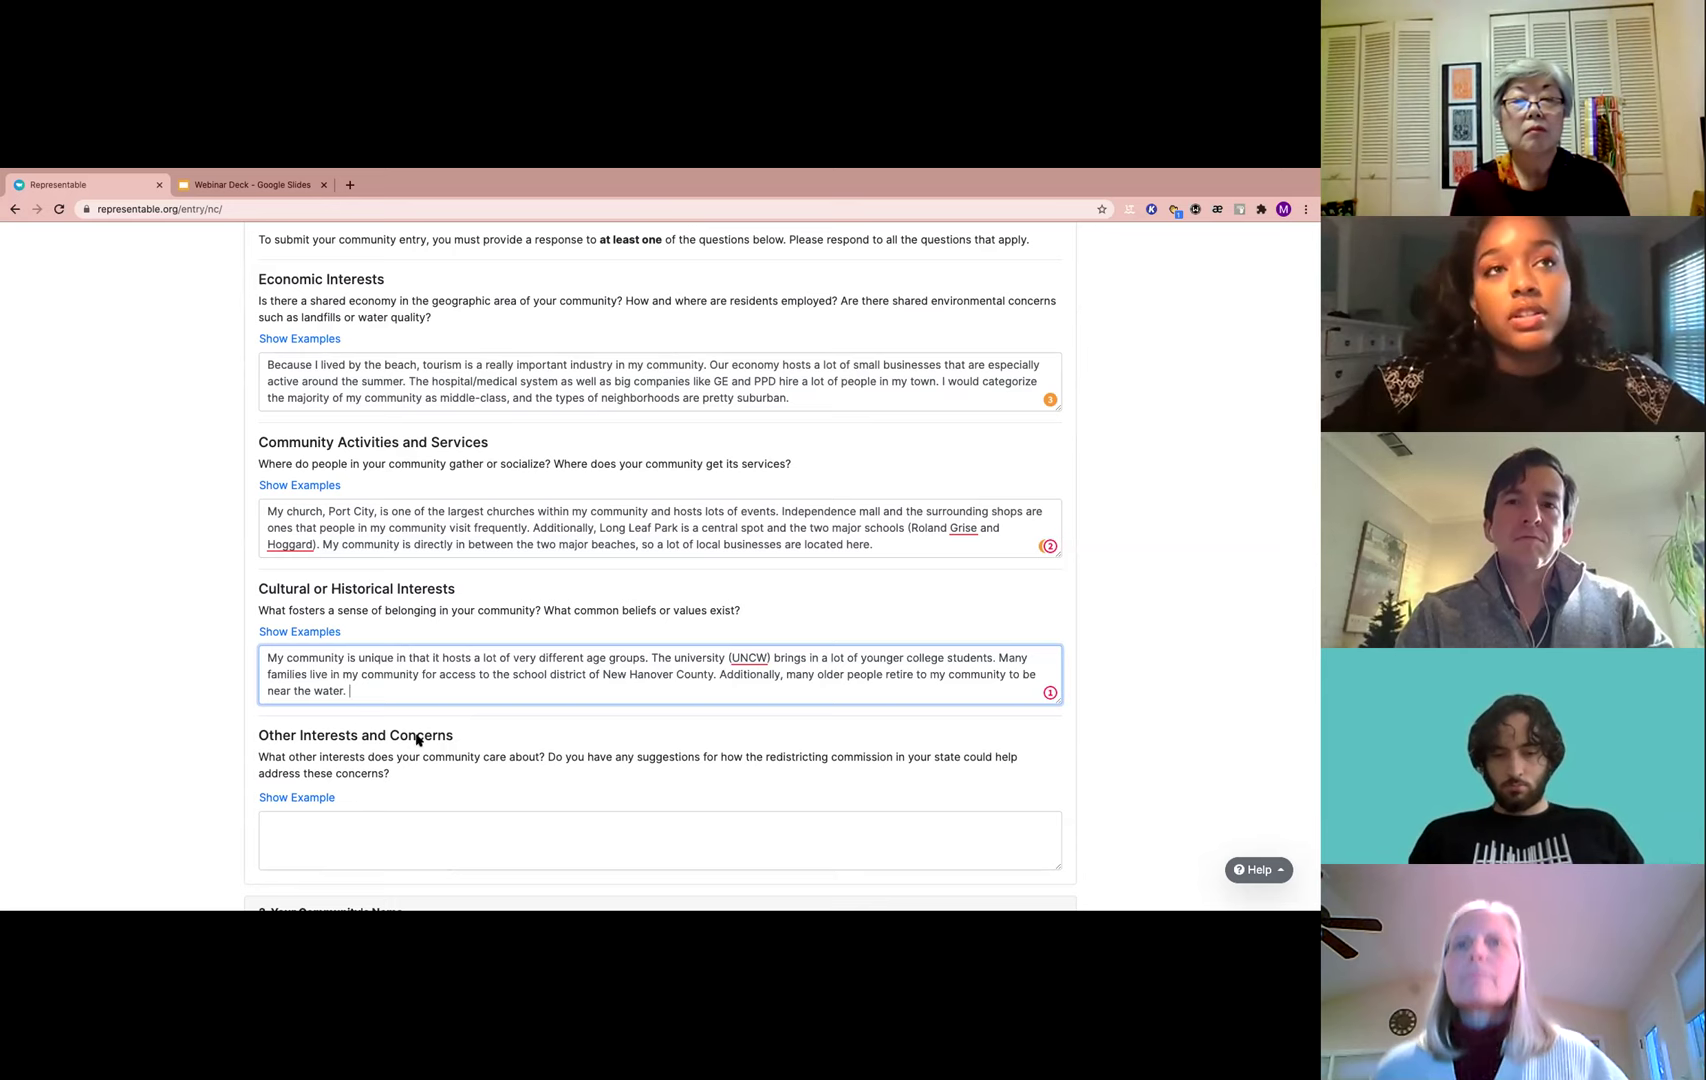
pyautogui.scroll(-1, 390, 720)
pyautogui.scroll(-2, 390, 720)
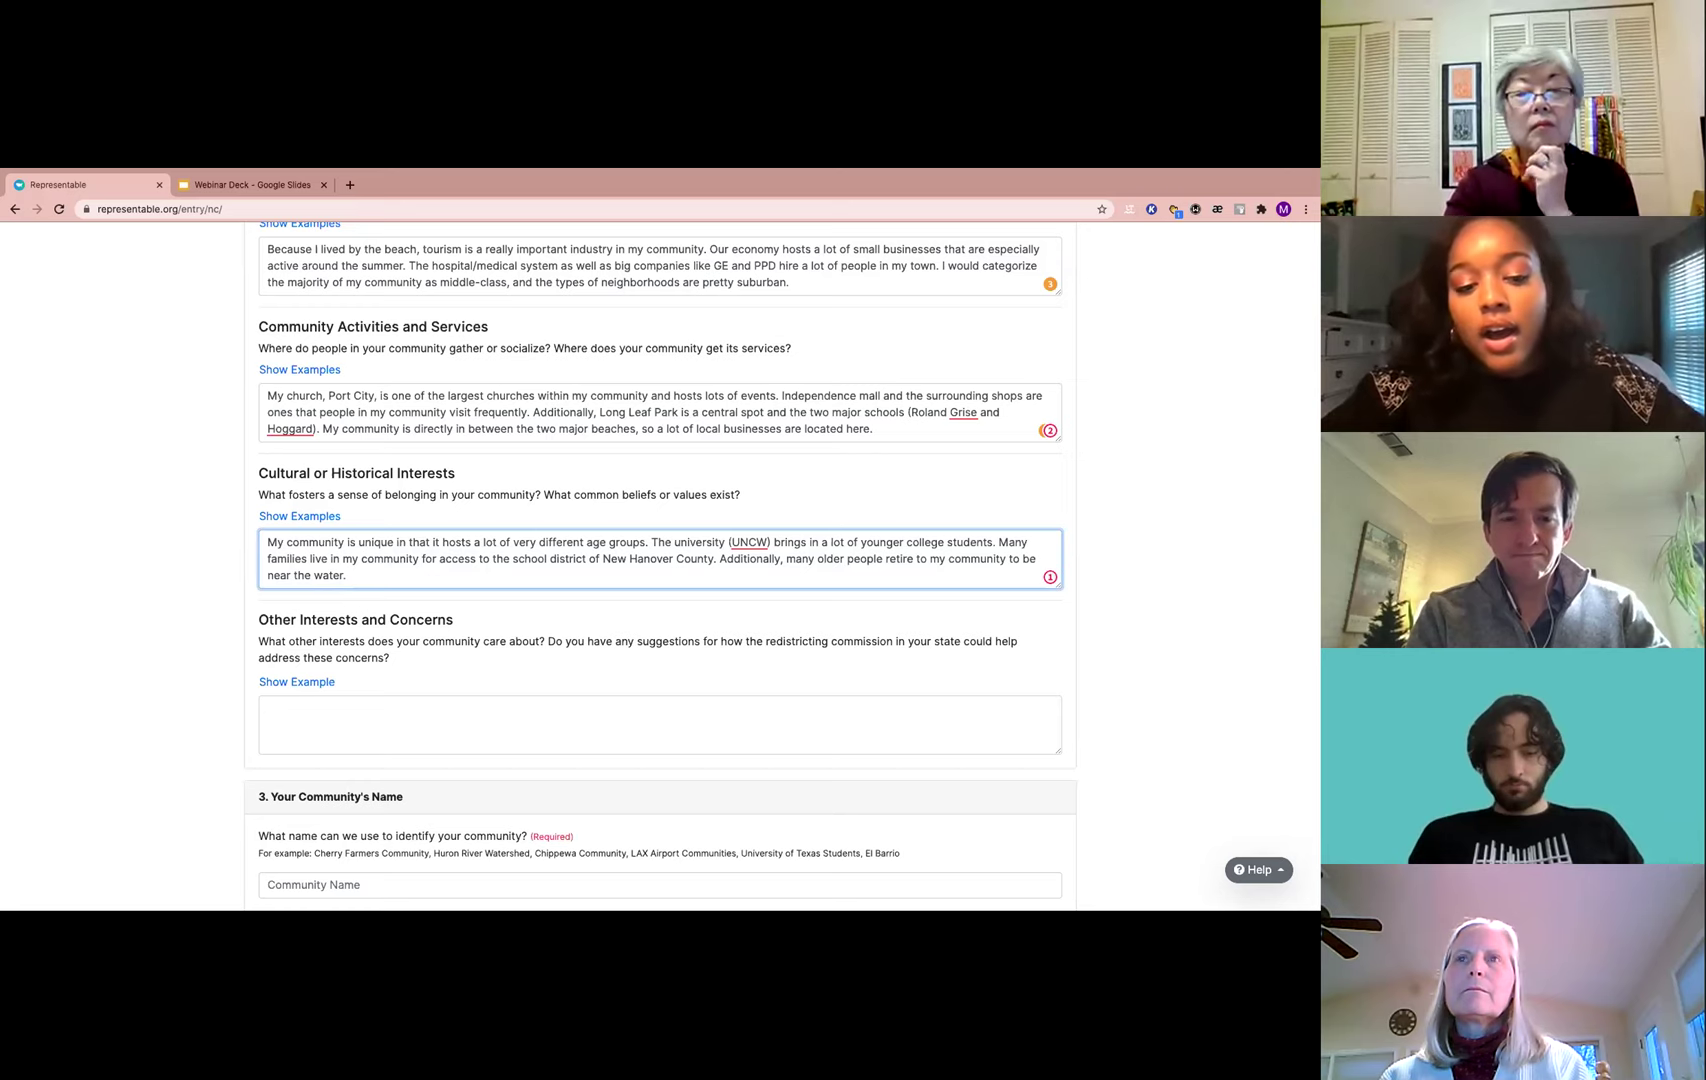
pyautogui.press('super+Tab')
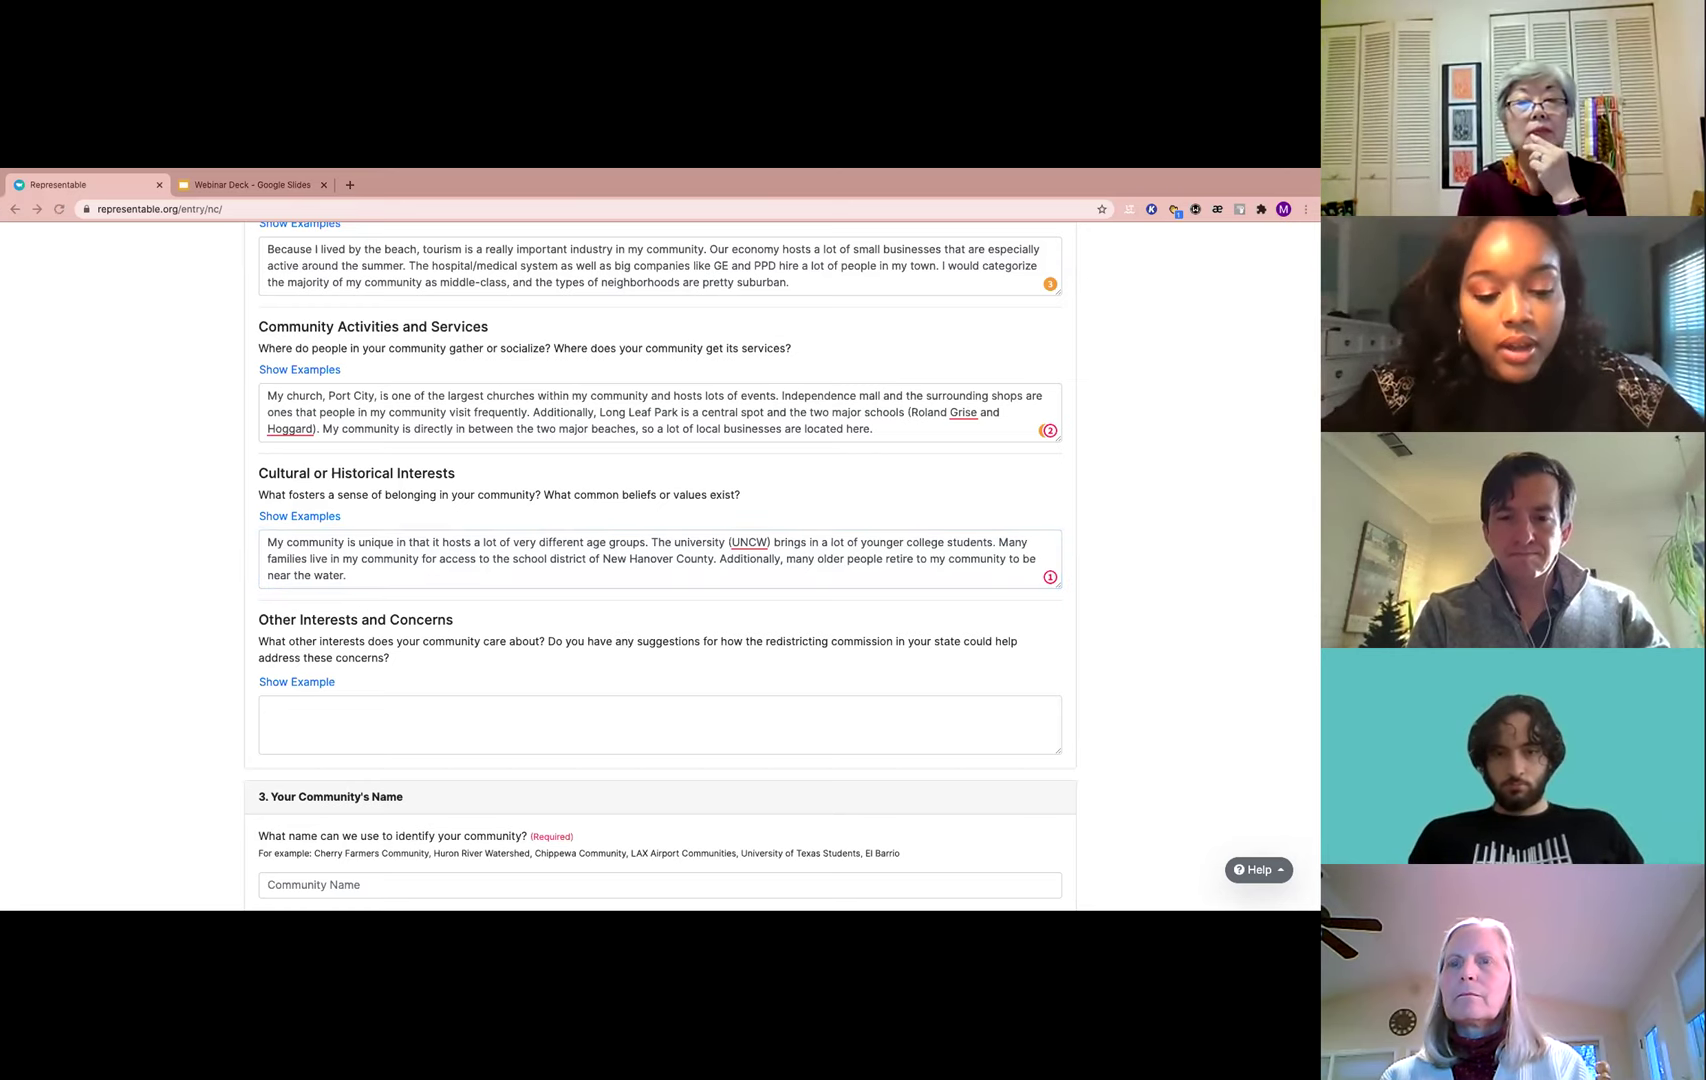
# Paste the Other Interests answer excluding historic downtown, waterfront and Landfall residents
pyautogui.click(419, 723)
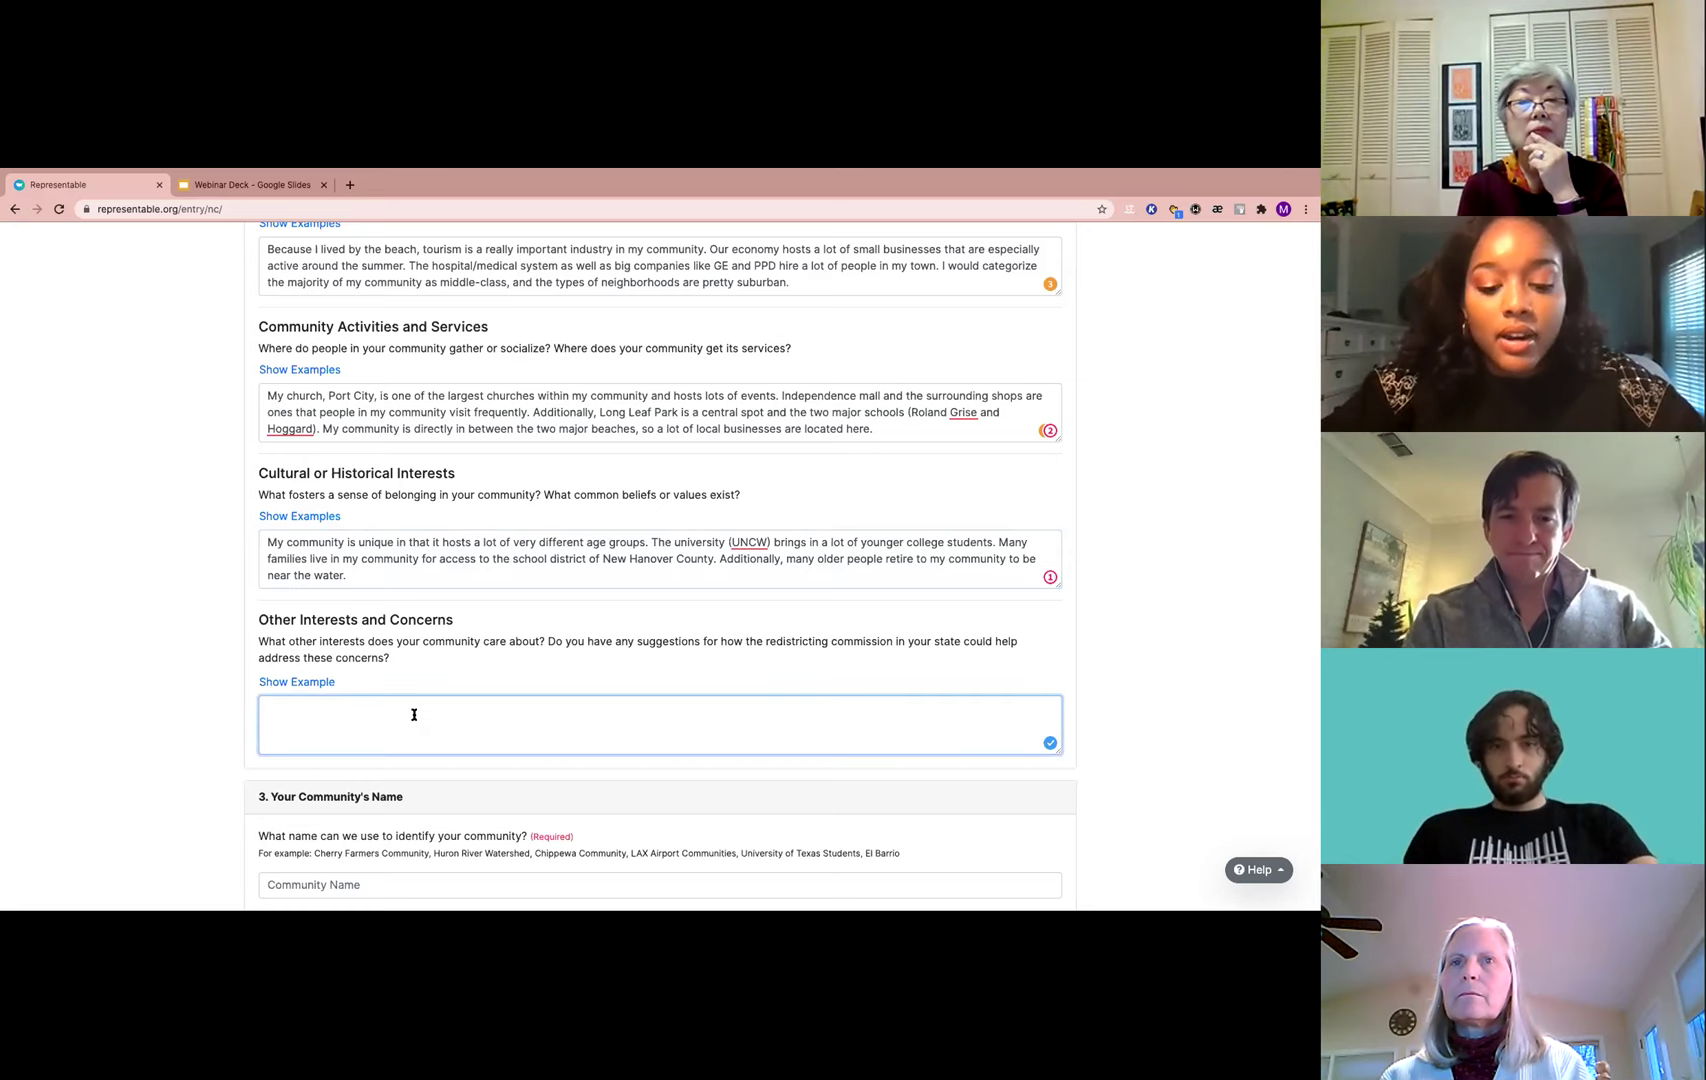
pyautogui.write("It's important to me that my community does not include the people in the historic downtown area, alongside the various waterfronts, or in Landfall. These people are considerably more wealthy than my community and have very different interests in my opinion.")
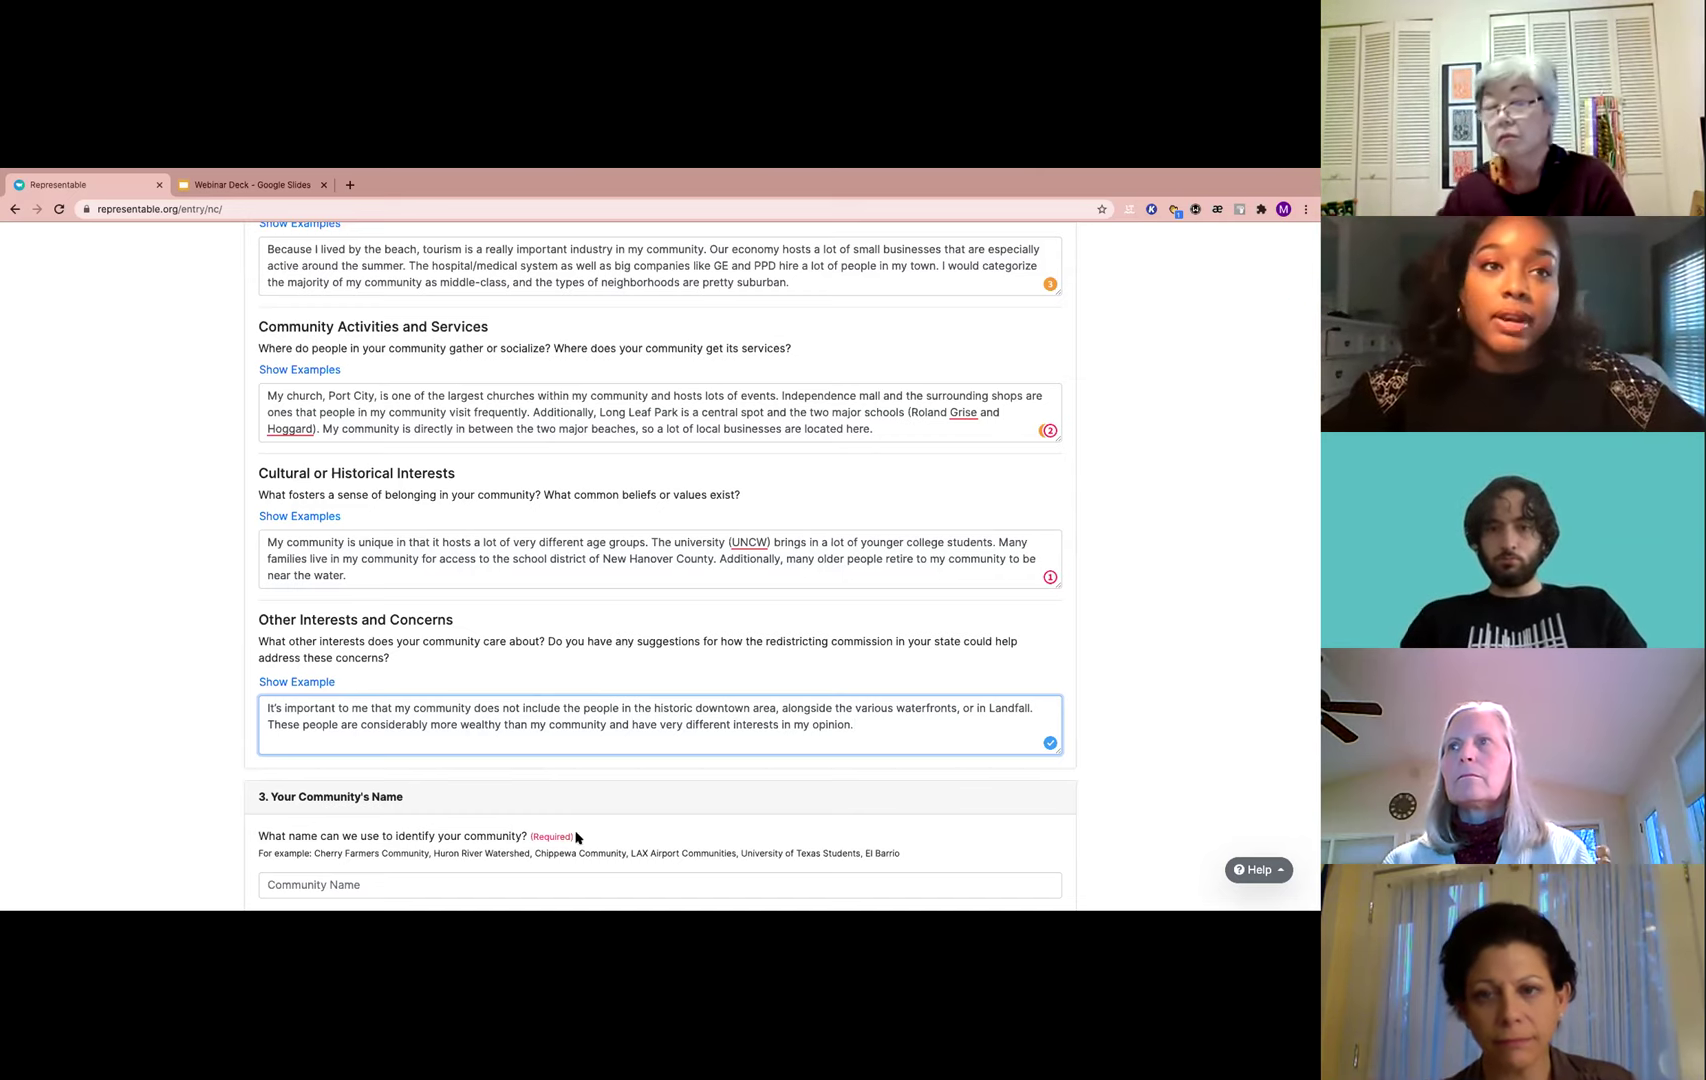
# Fill the Community Name field with the saved 'College Rd Community' entry
pyautogui.scroll(-5, 576, 838)
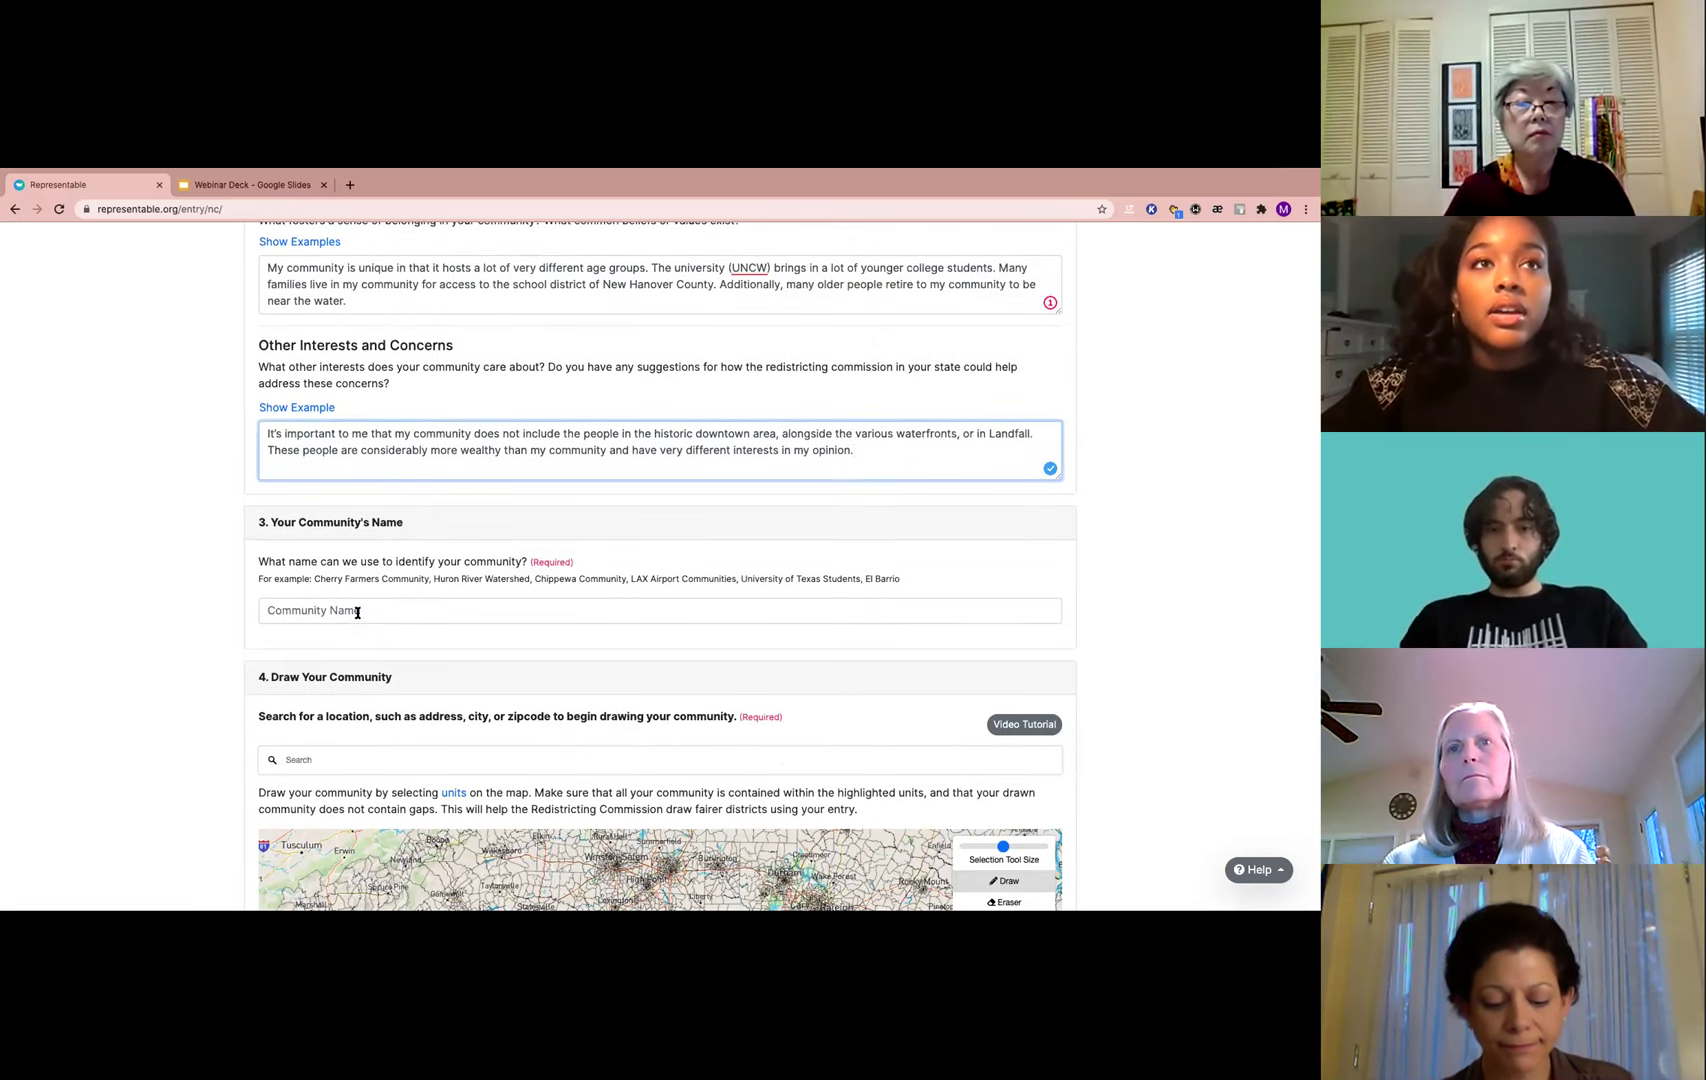
pyautogui.click(357, 612)
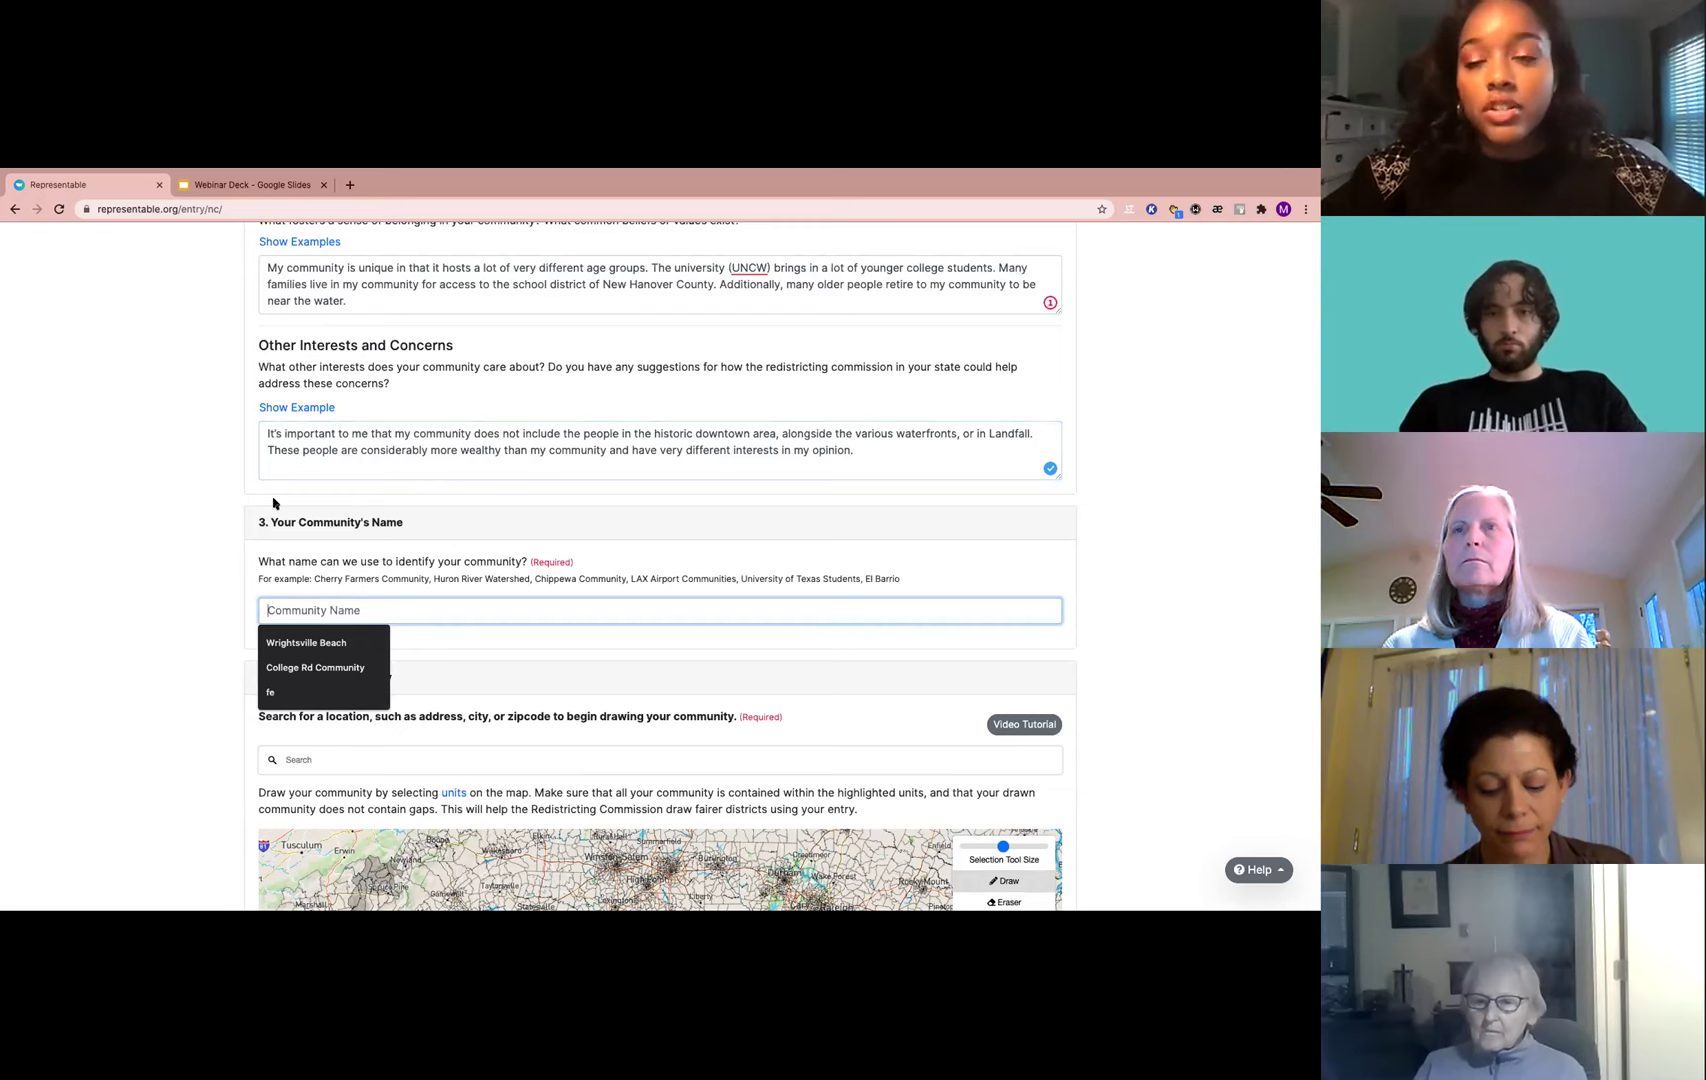
pyautogui.click(313, 669)
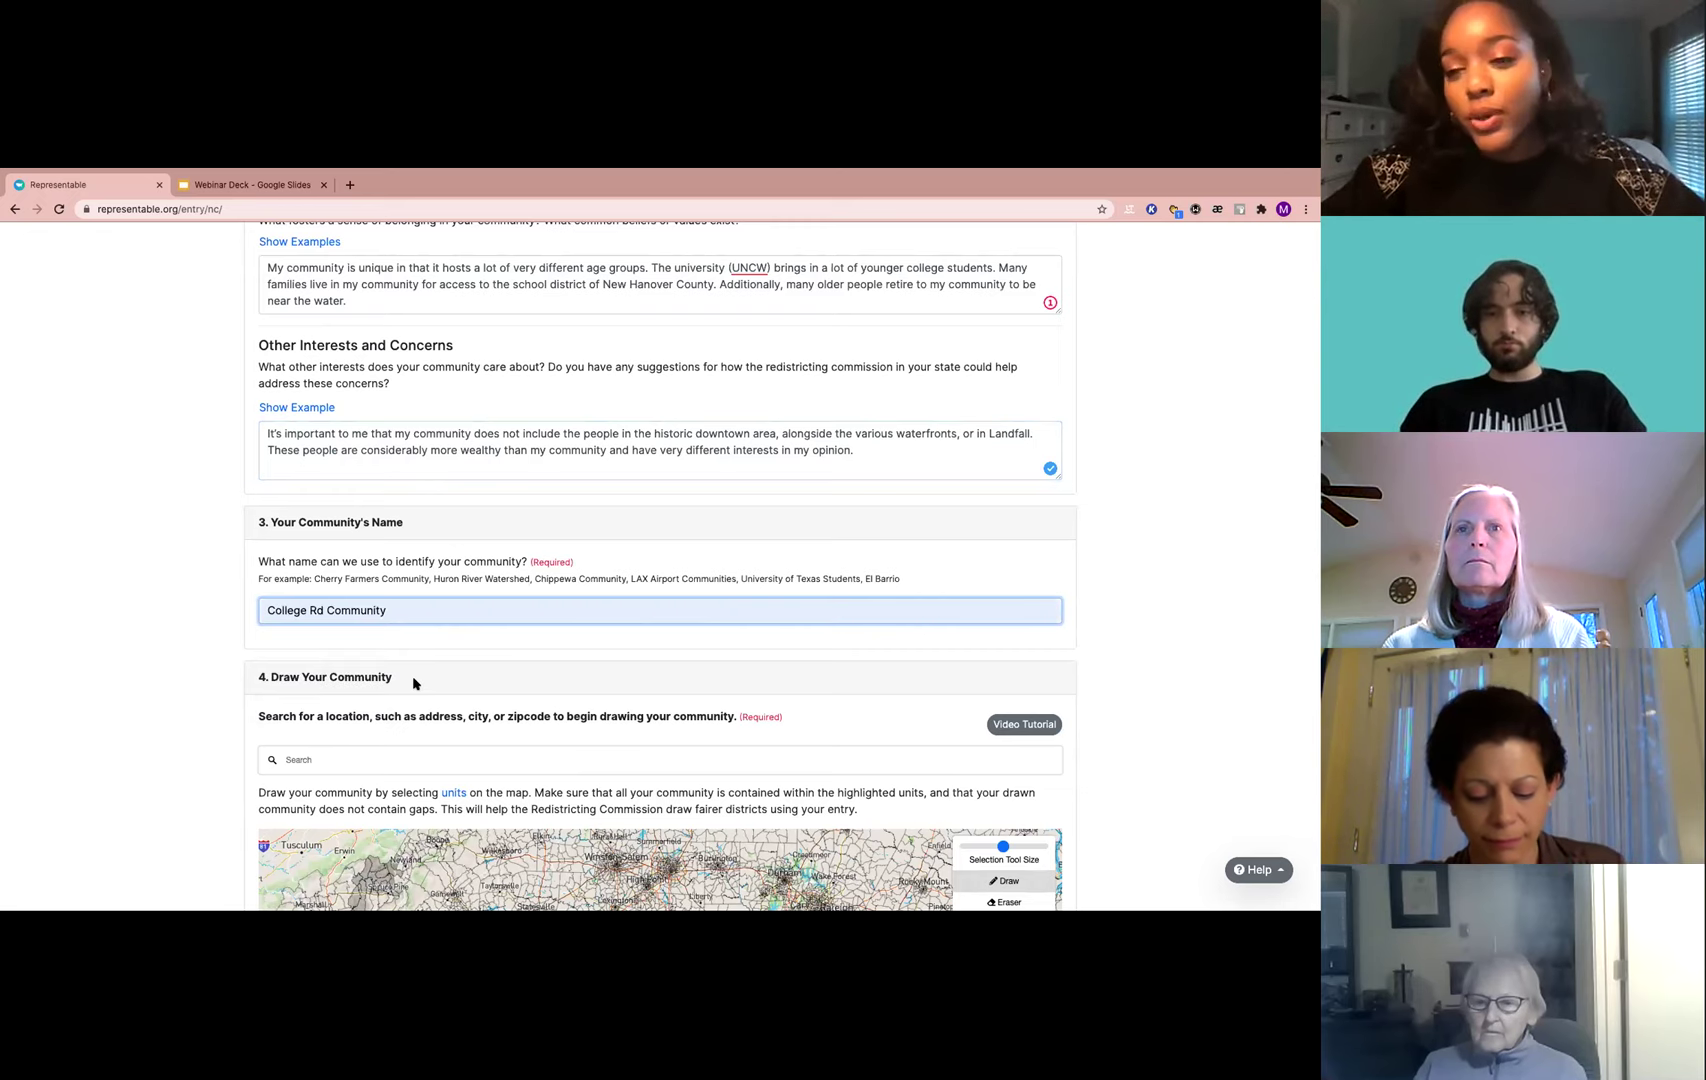
pyautogui.scroll(-1, 414, 683)
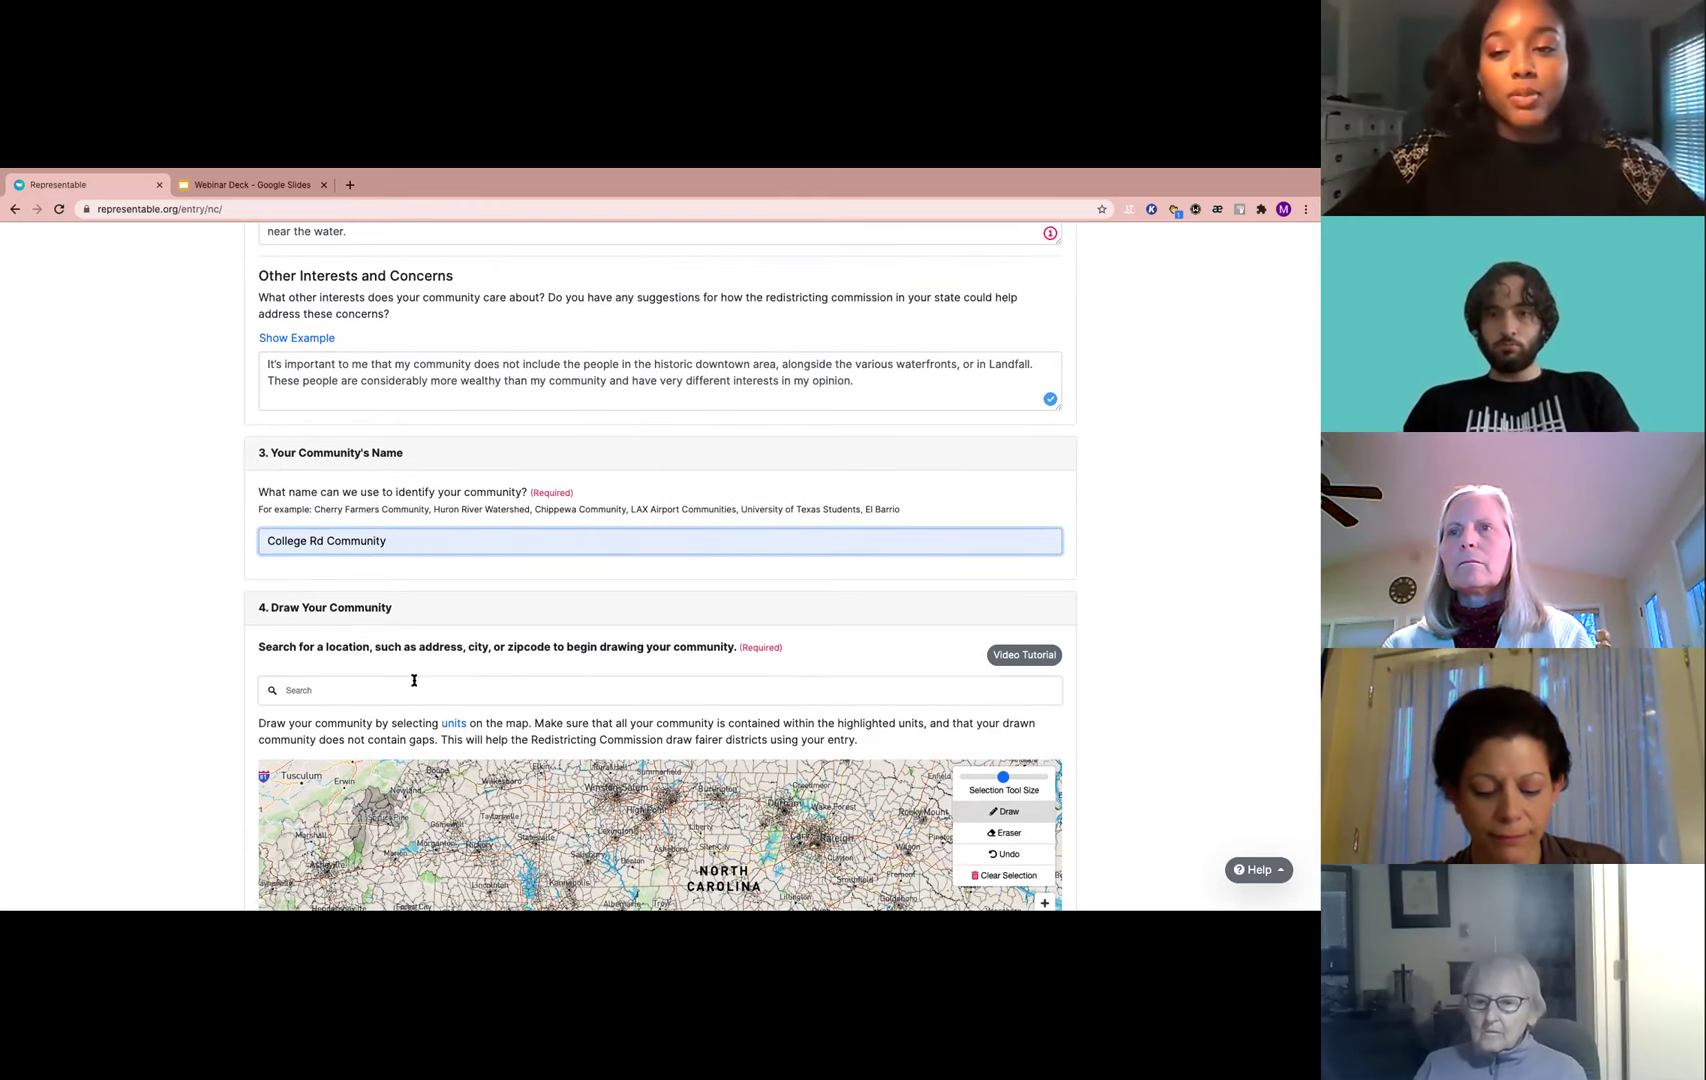
# Scroll down to section 4 and click on the full North Carolina map
pyautogui.scroll(-1, 414, 680)
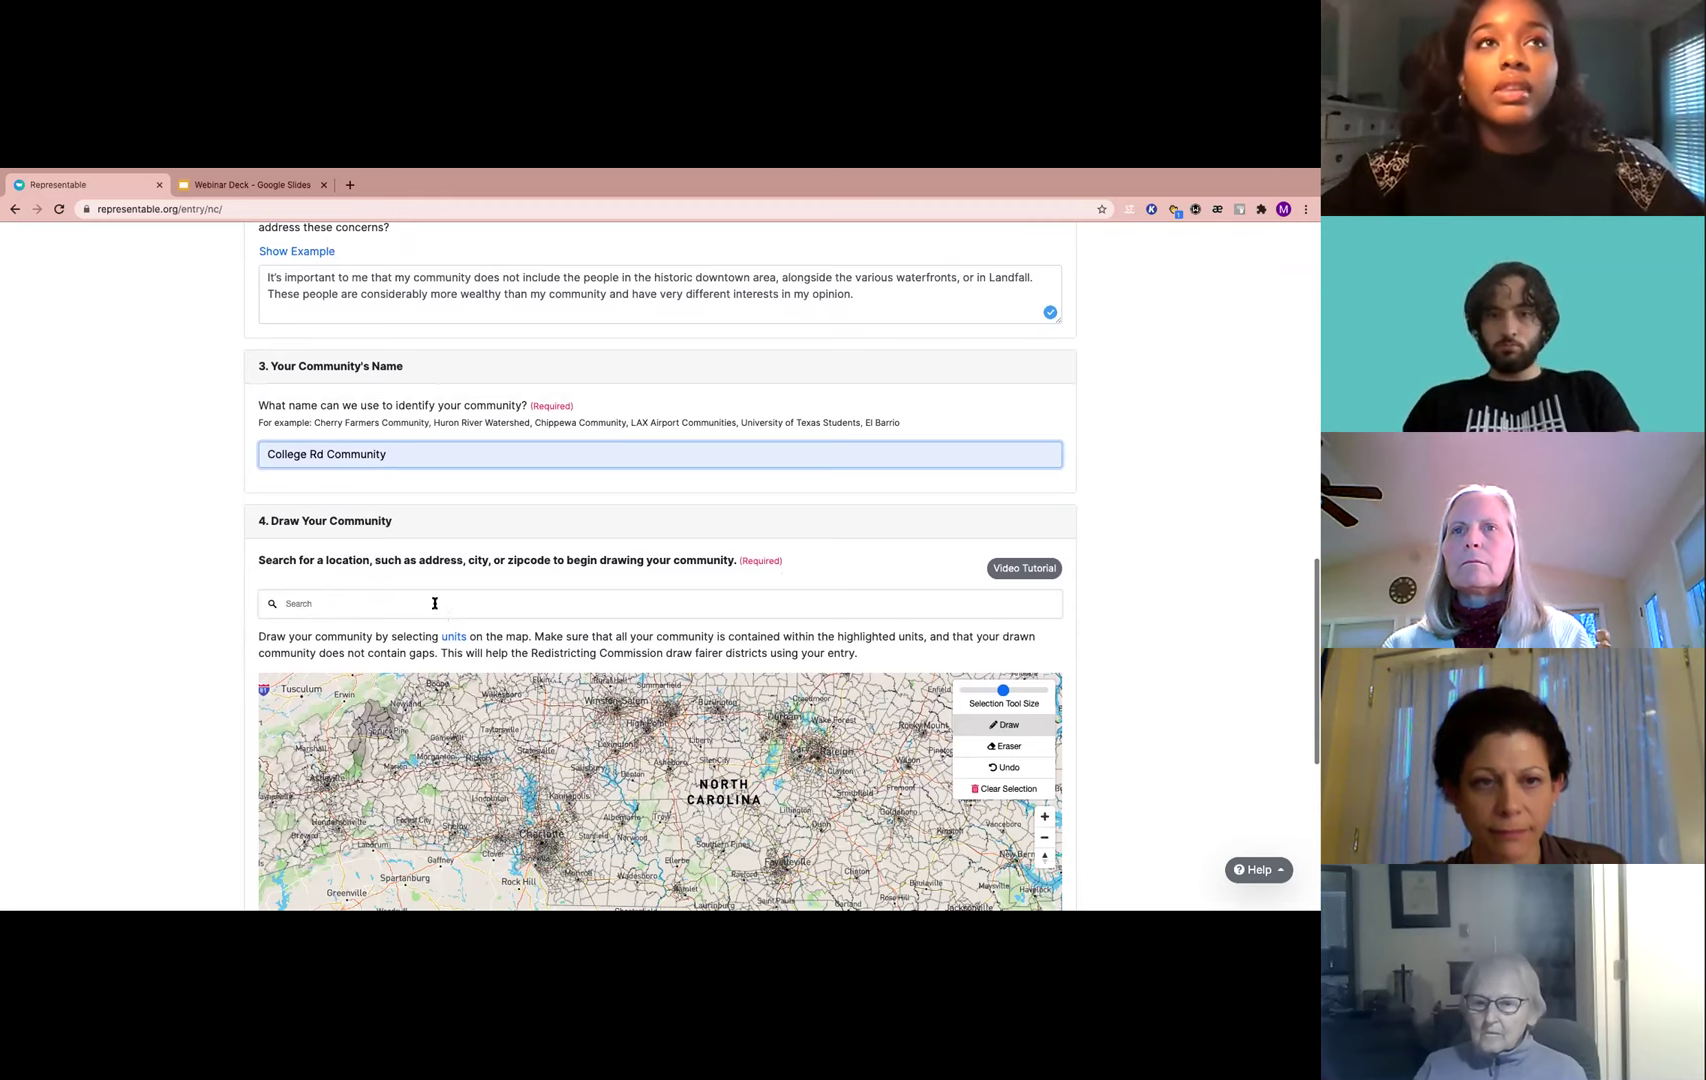
pyautogui.click(436, 602)
pyautogui.scroll(-2, 525, 557)
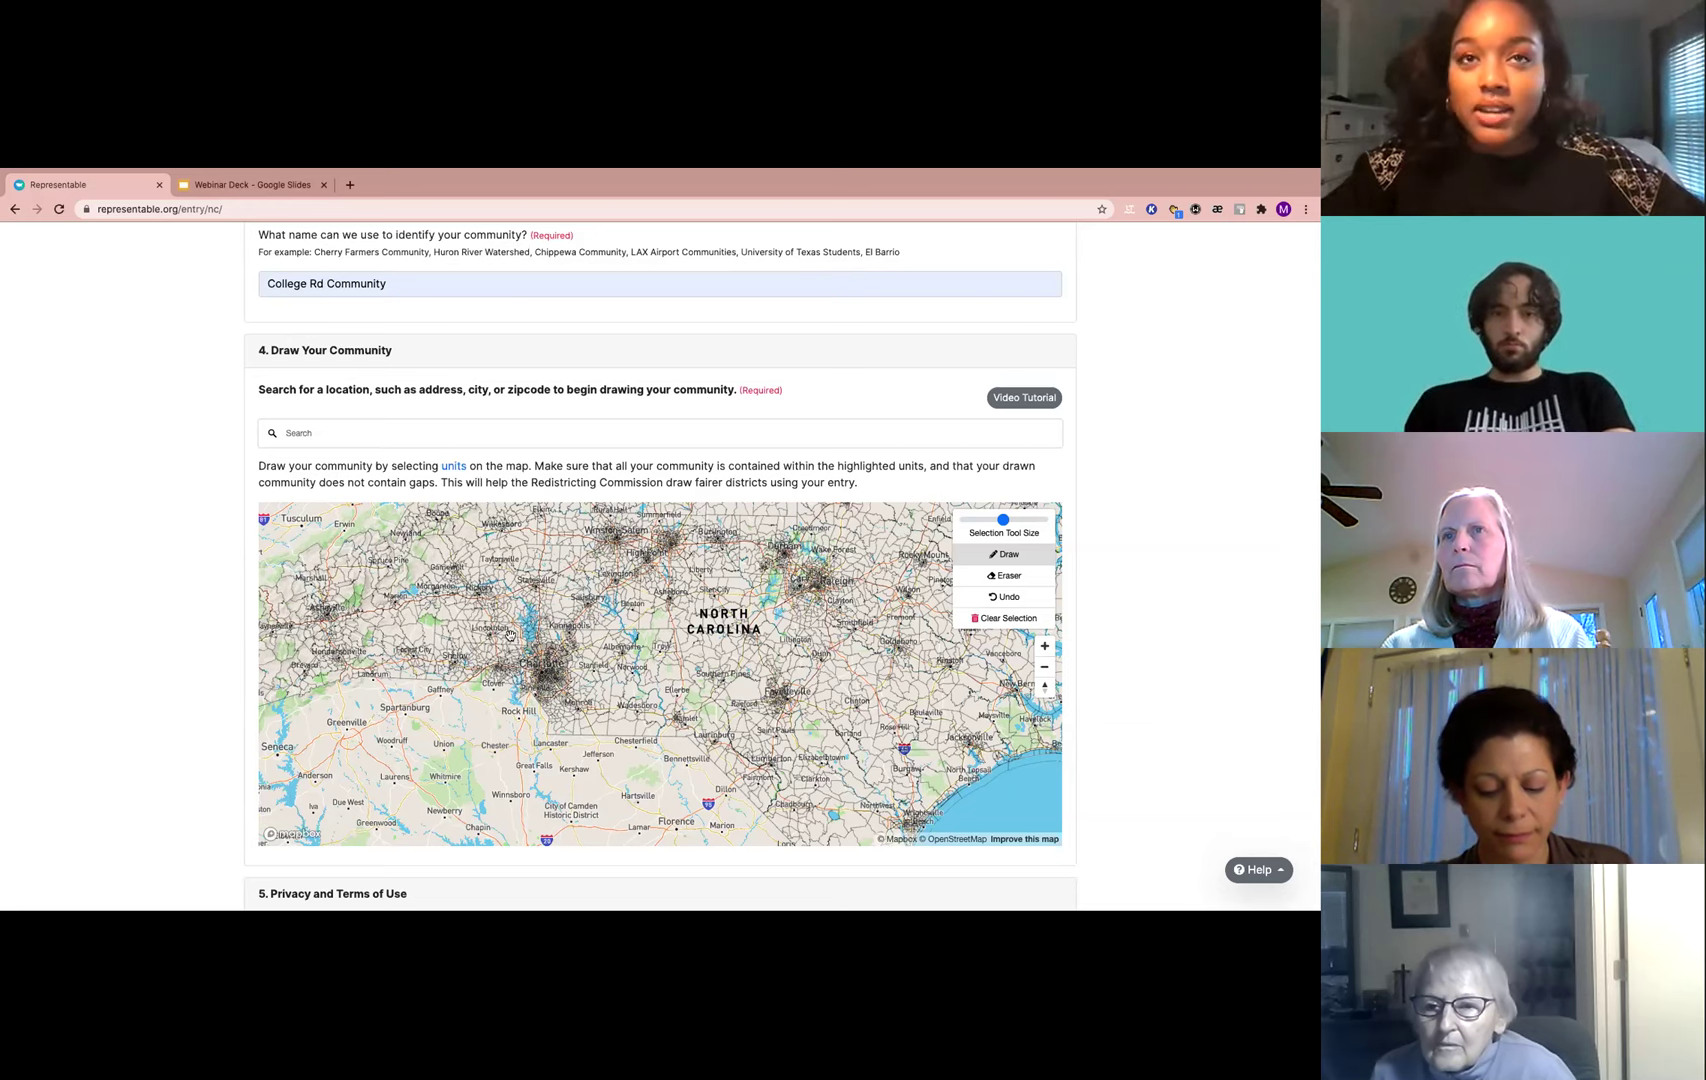
pyautogui.click(510, 635)
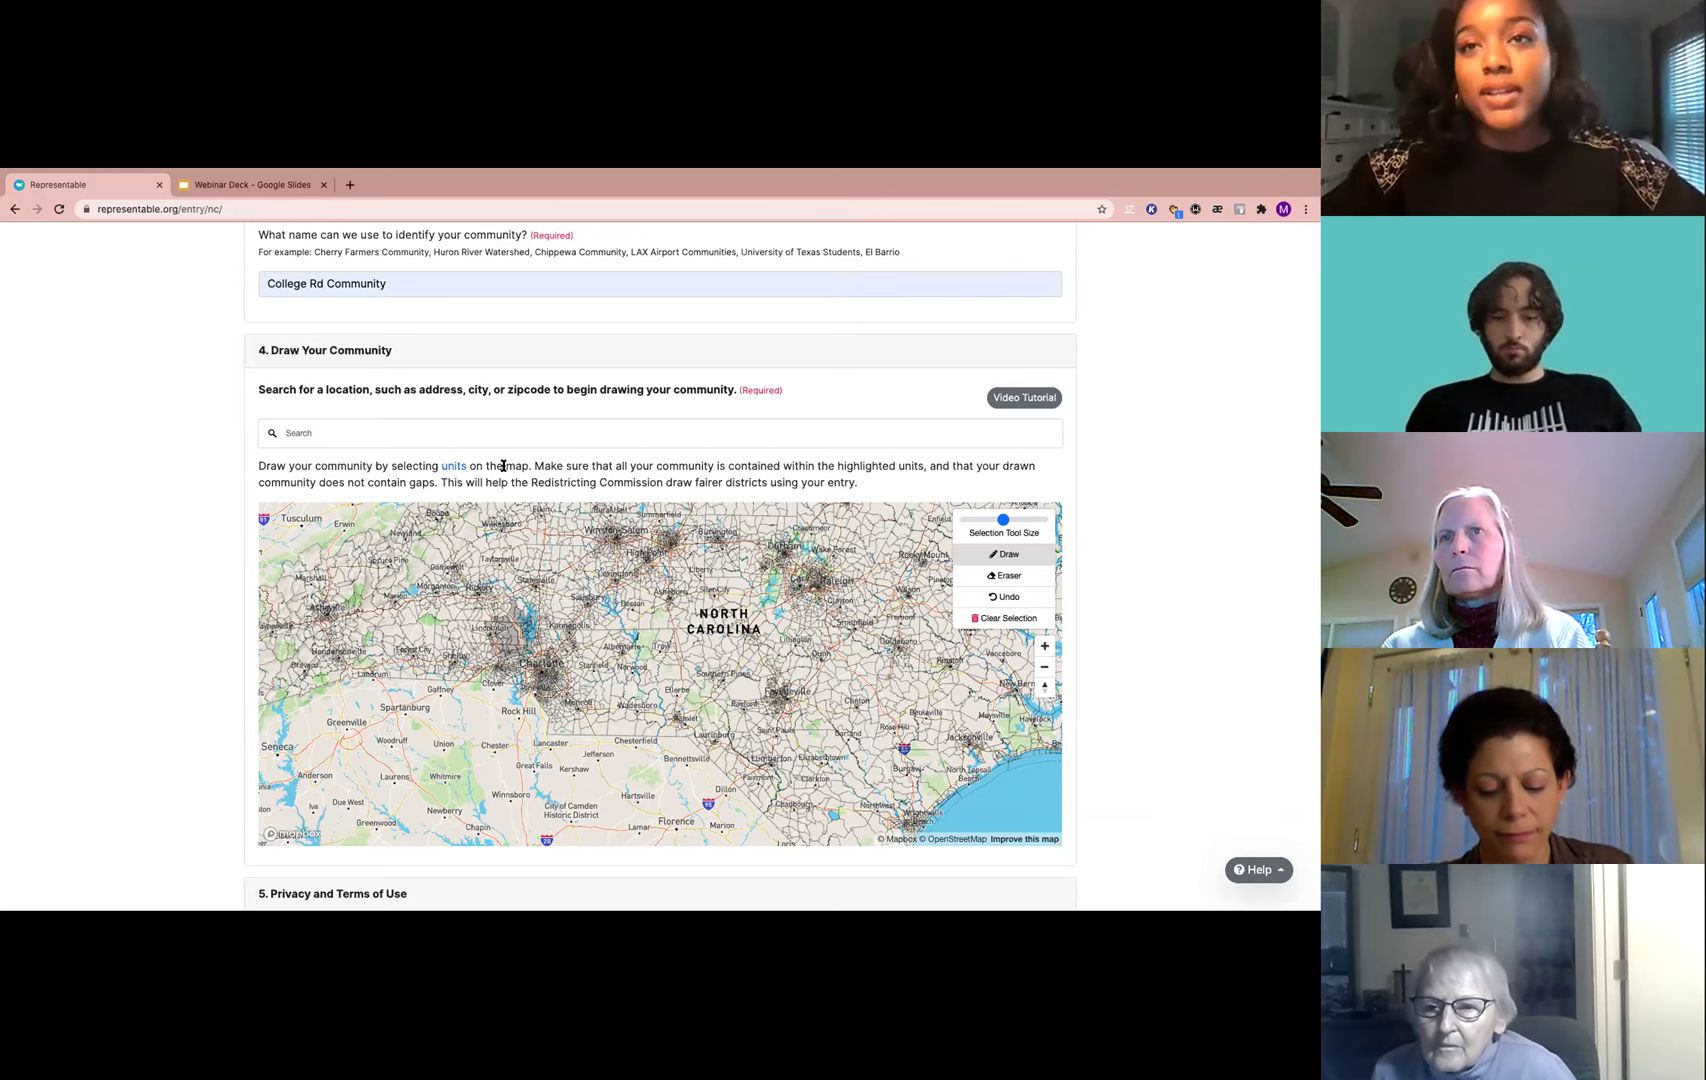
# Zoom the map toward Wilmington and shade a unit just southwest of the city
pyautogui.moveTo(688, 653); pyautogui.dragTo(565, 598)
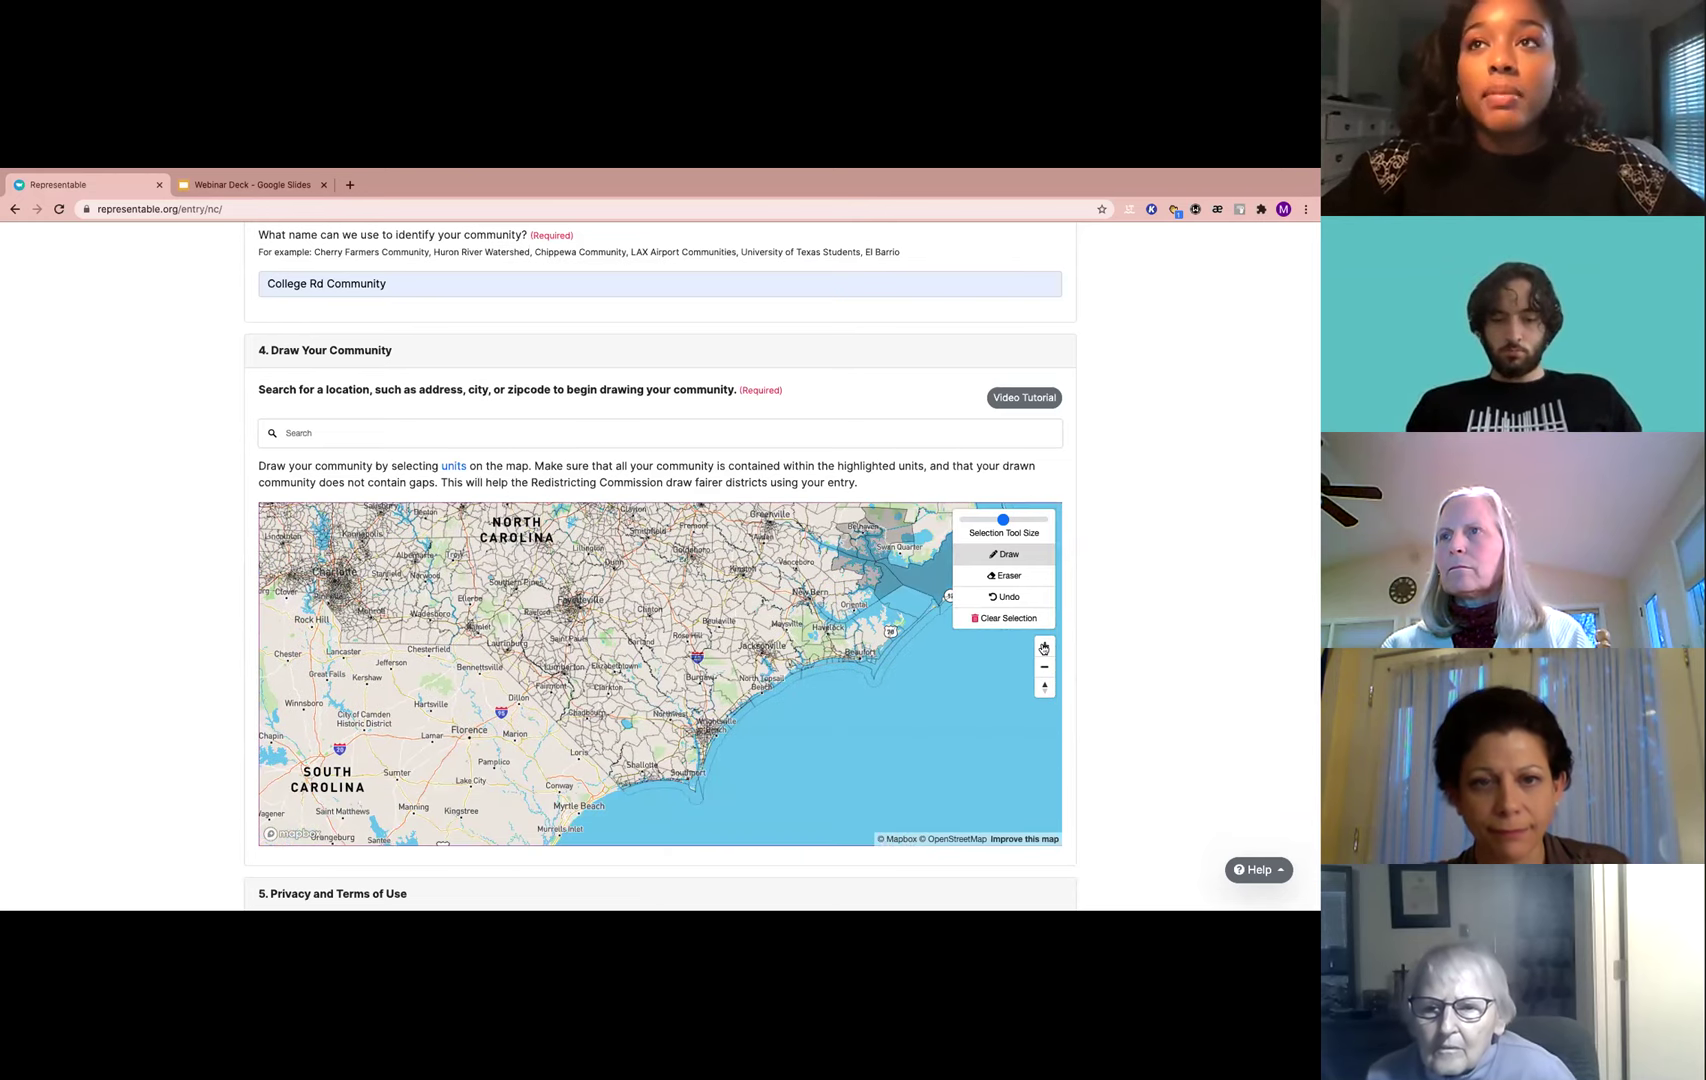
pyautogui.click(1043, 647)
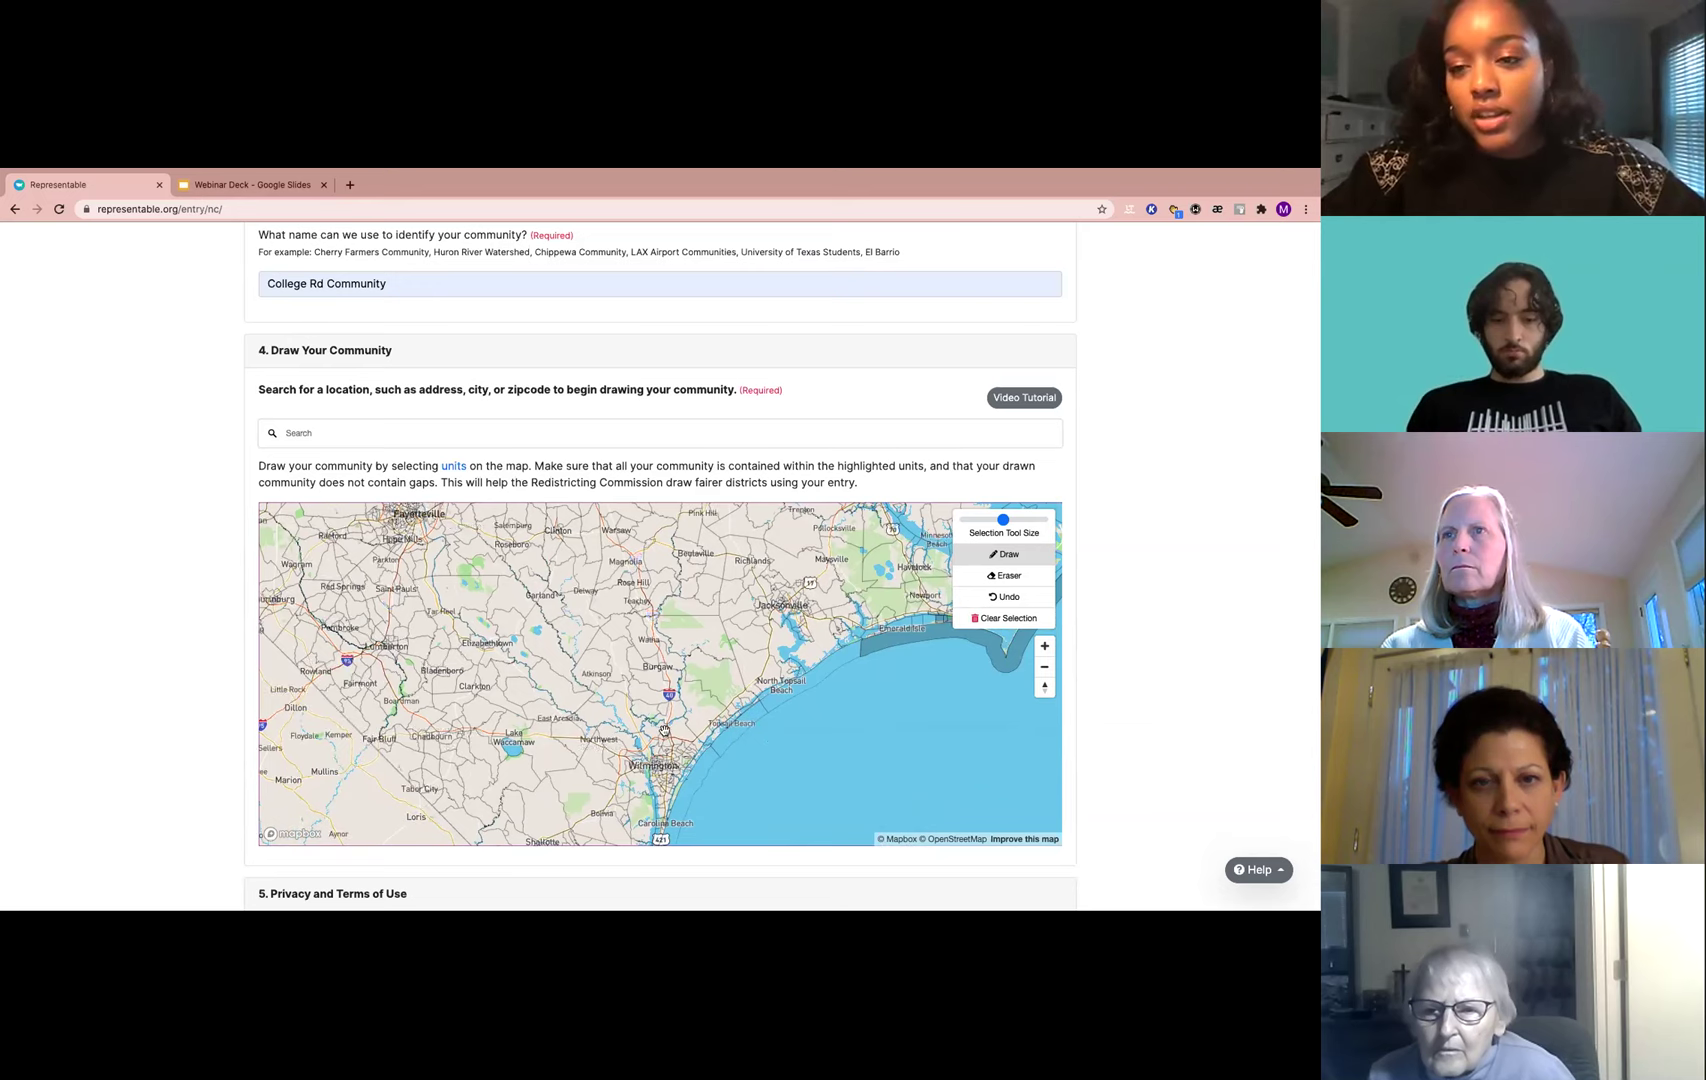
pyautogui.click(658, 703)
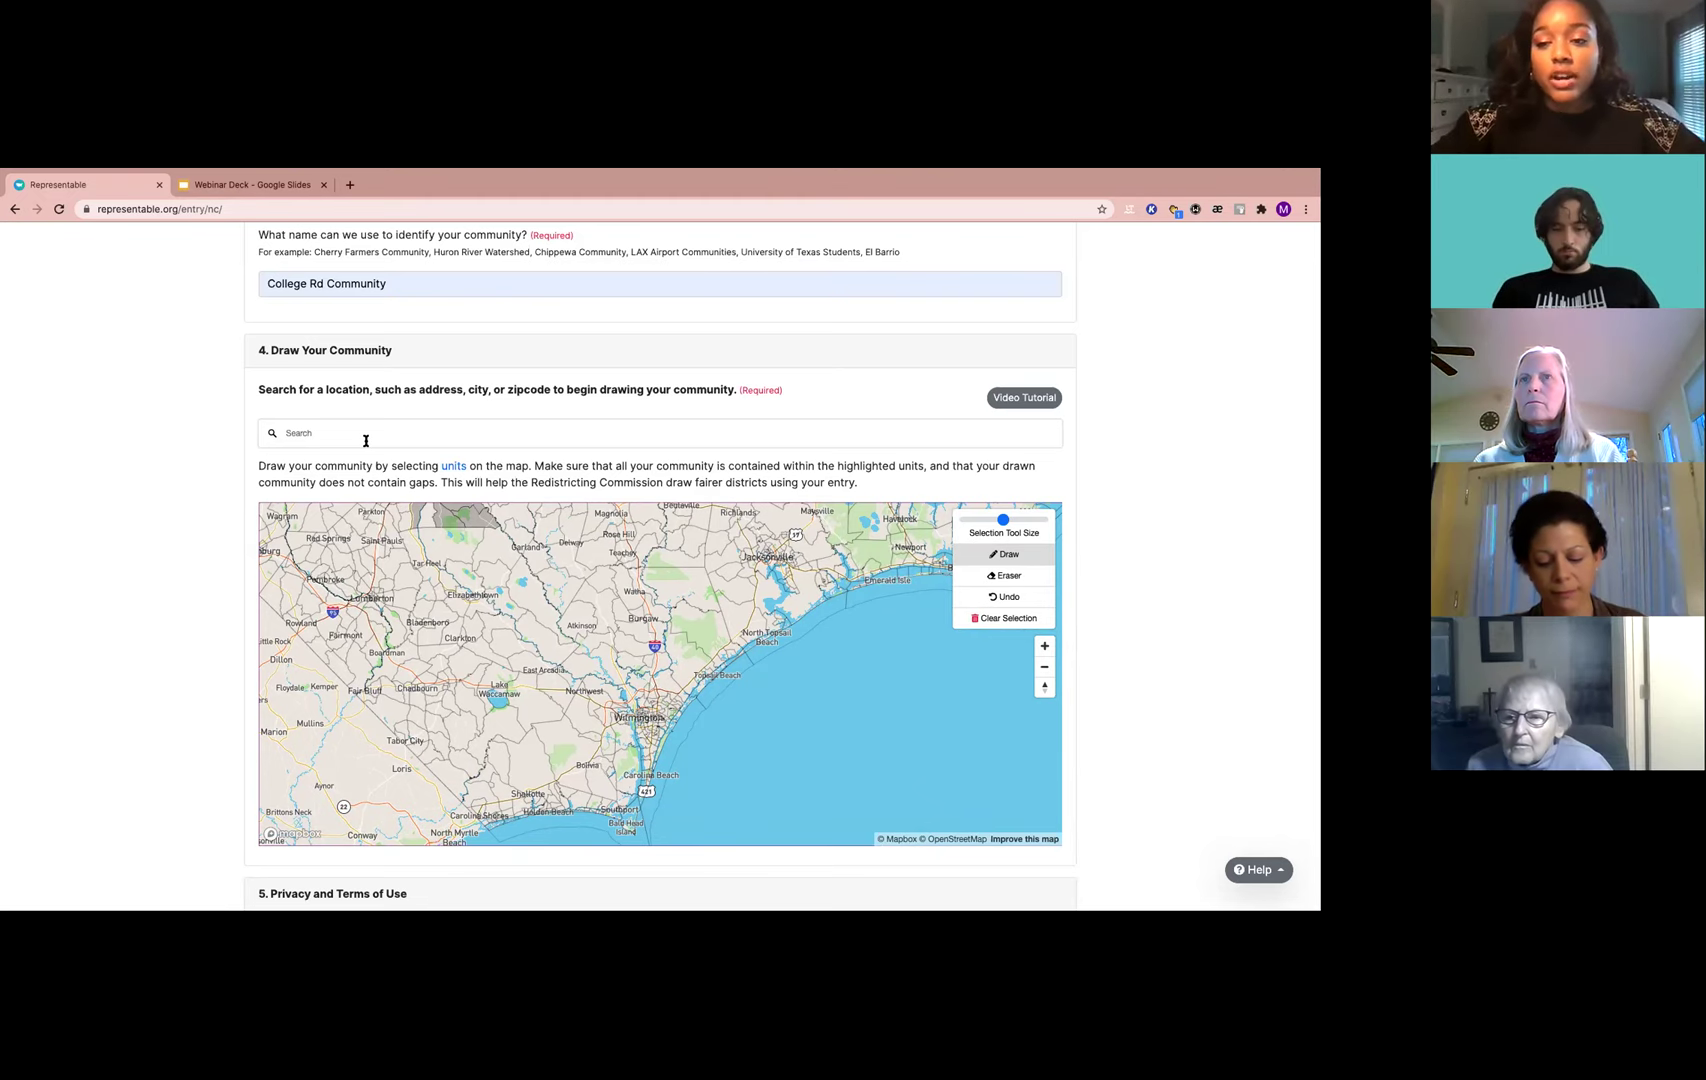
pyautogui.moveTo(538, 549); pyautogui.dragTo(538, 541)
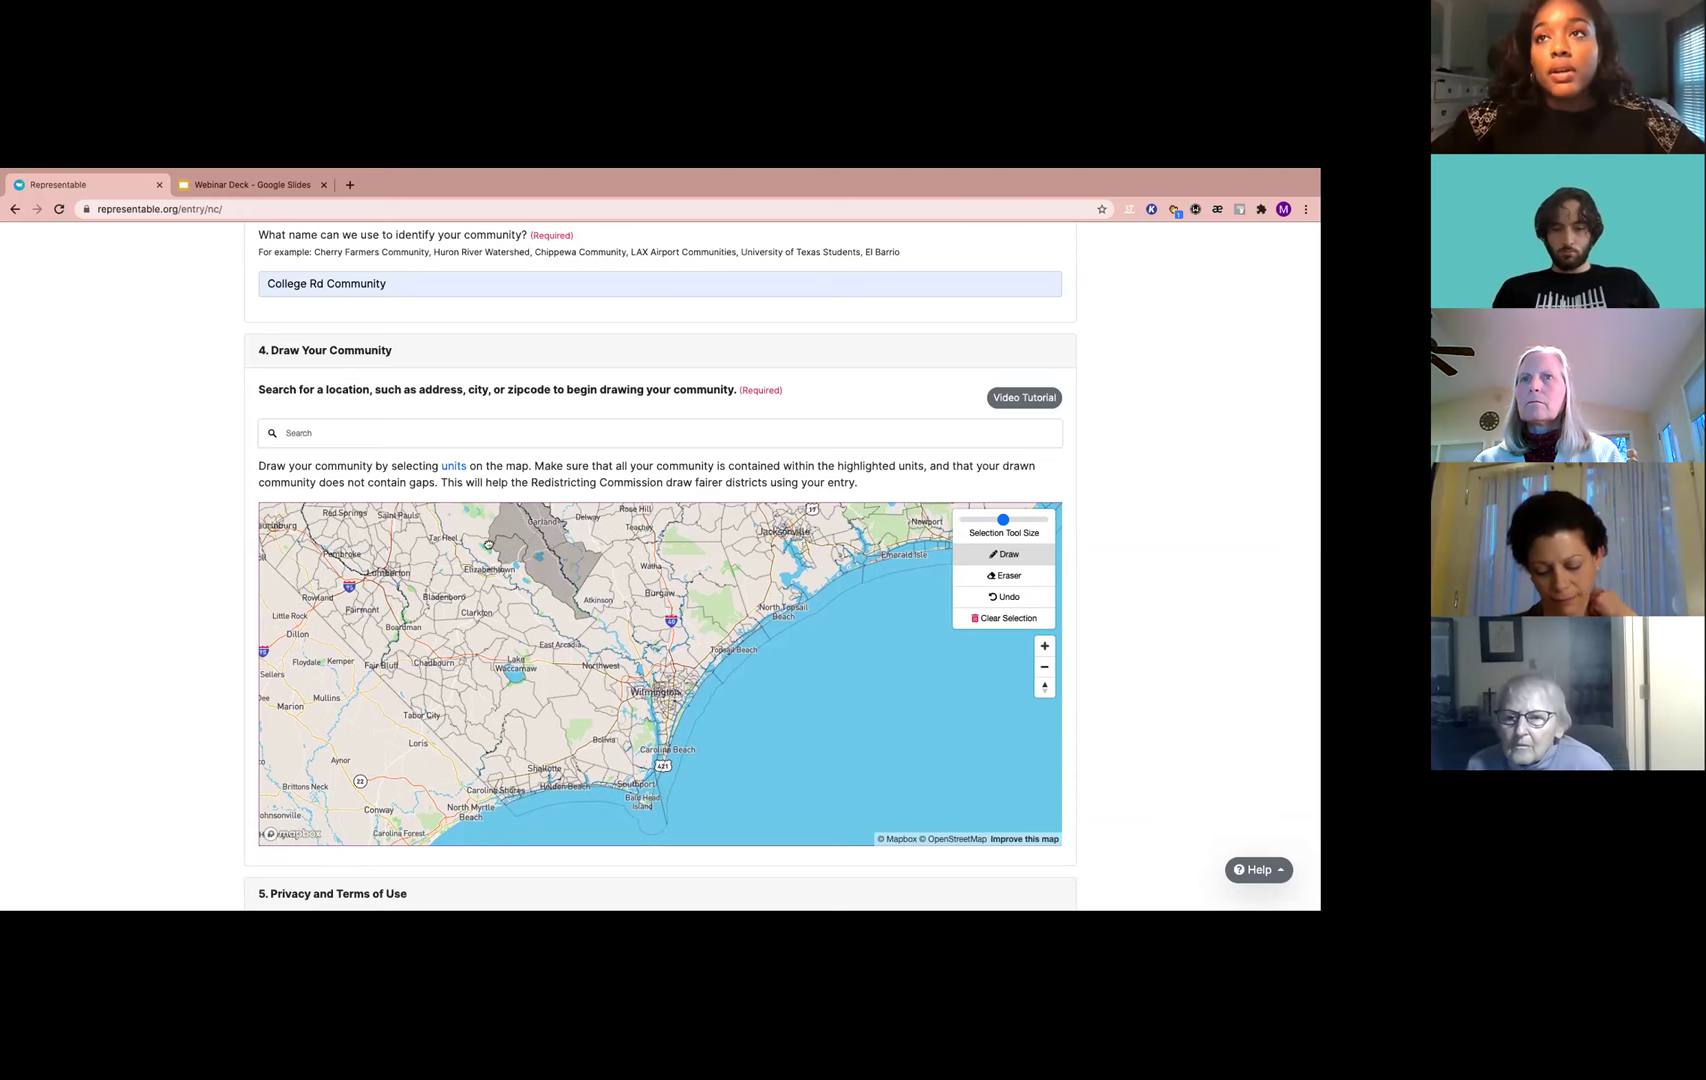
pyautogui.click(327, 430)
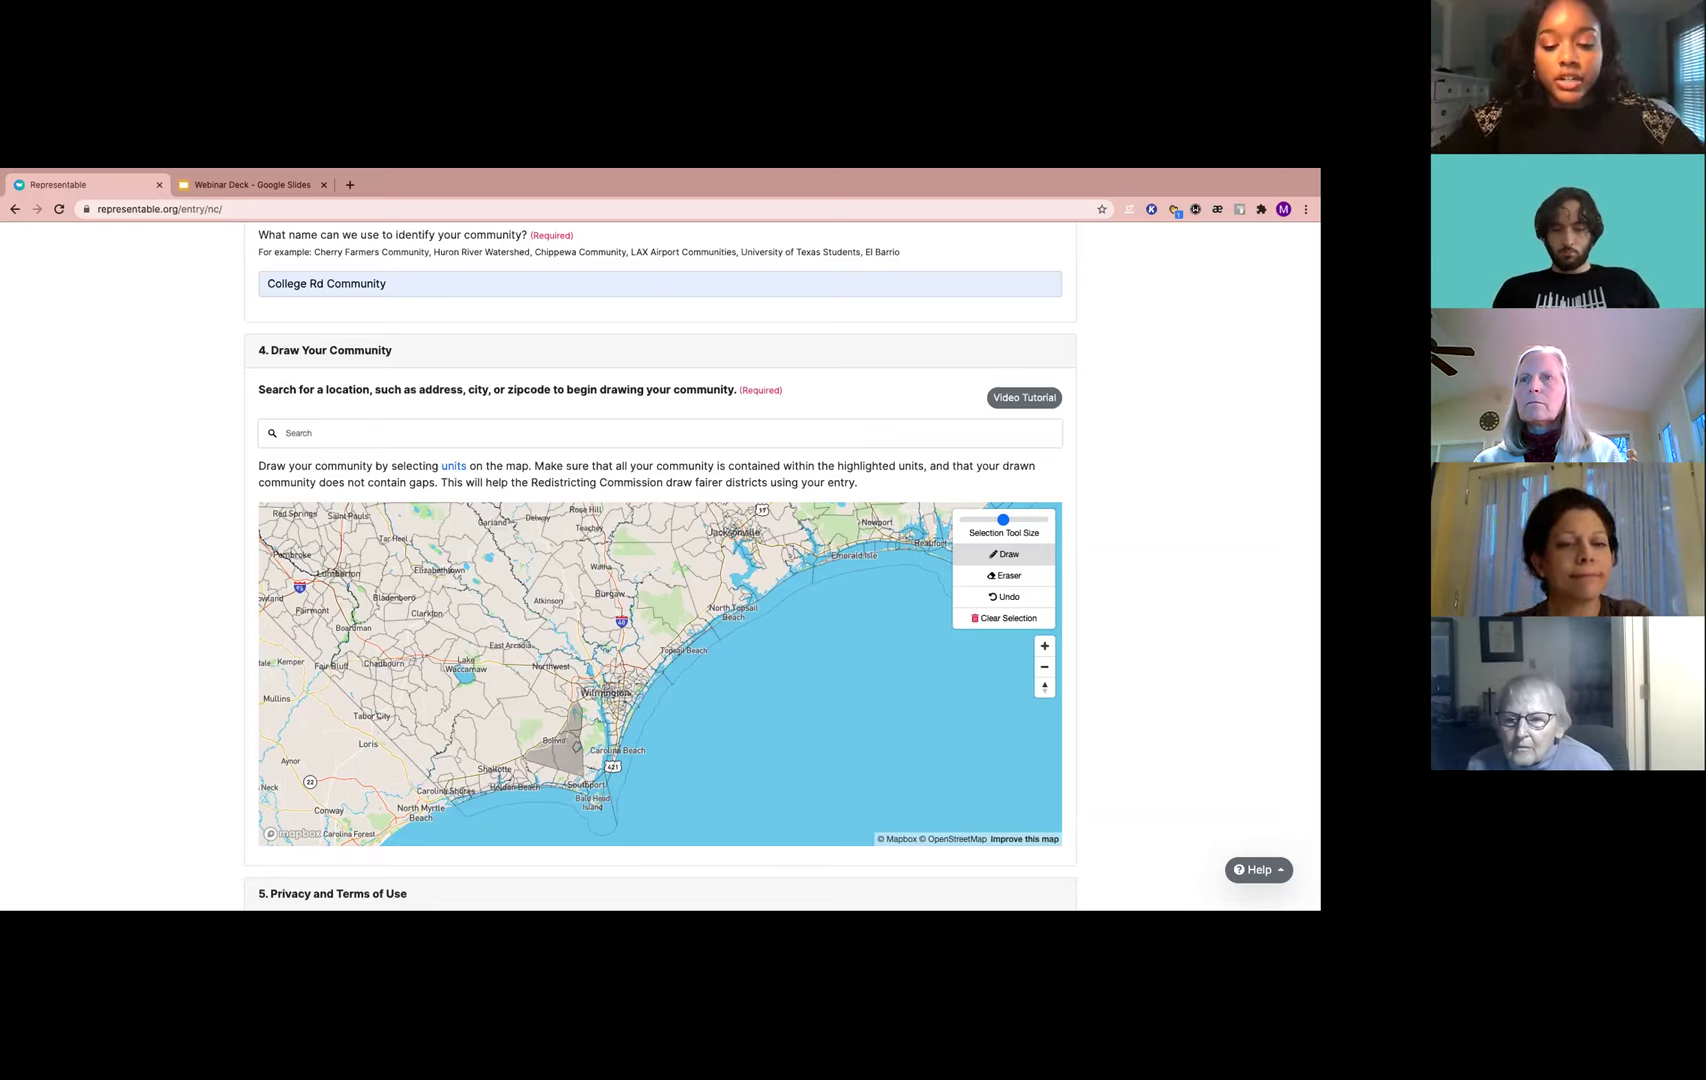
# Search 'port cit' and center the map on Port City Community Church
pyautogui.write('port city')
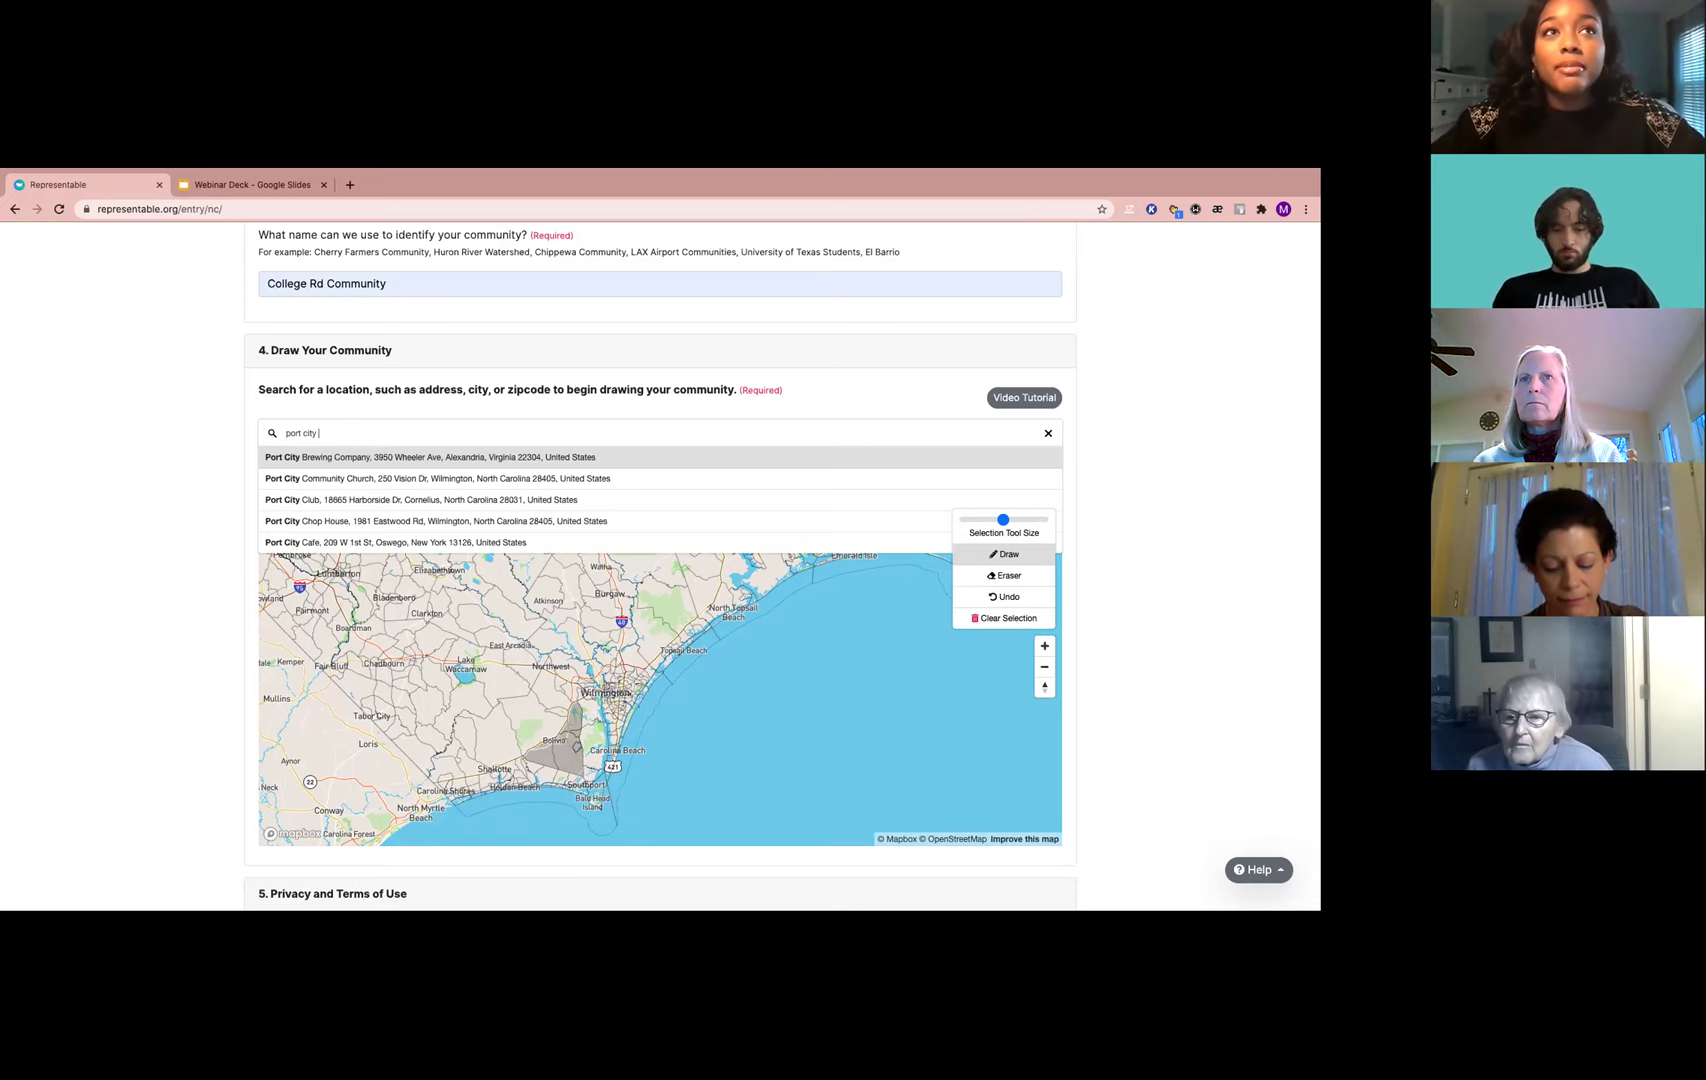
pyautogui.click(319, 479)
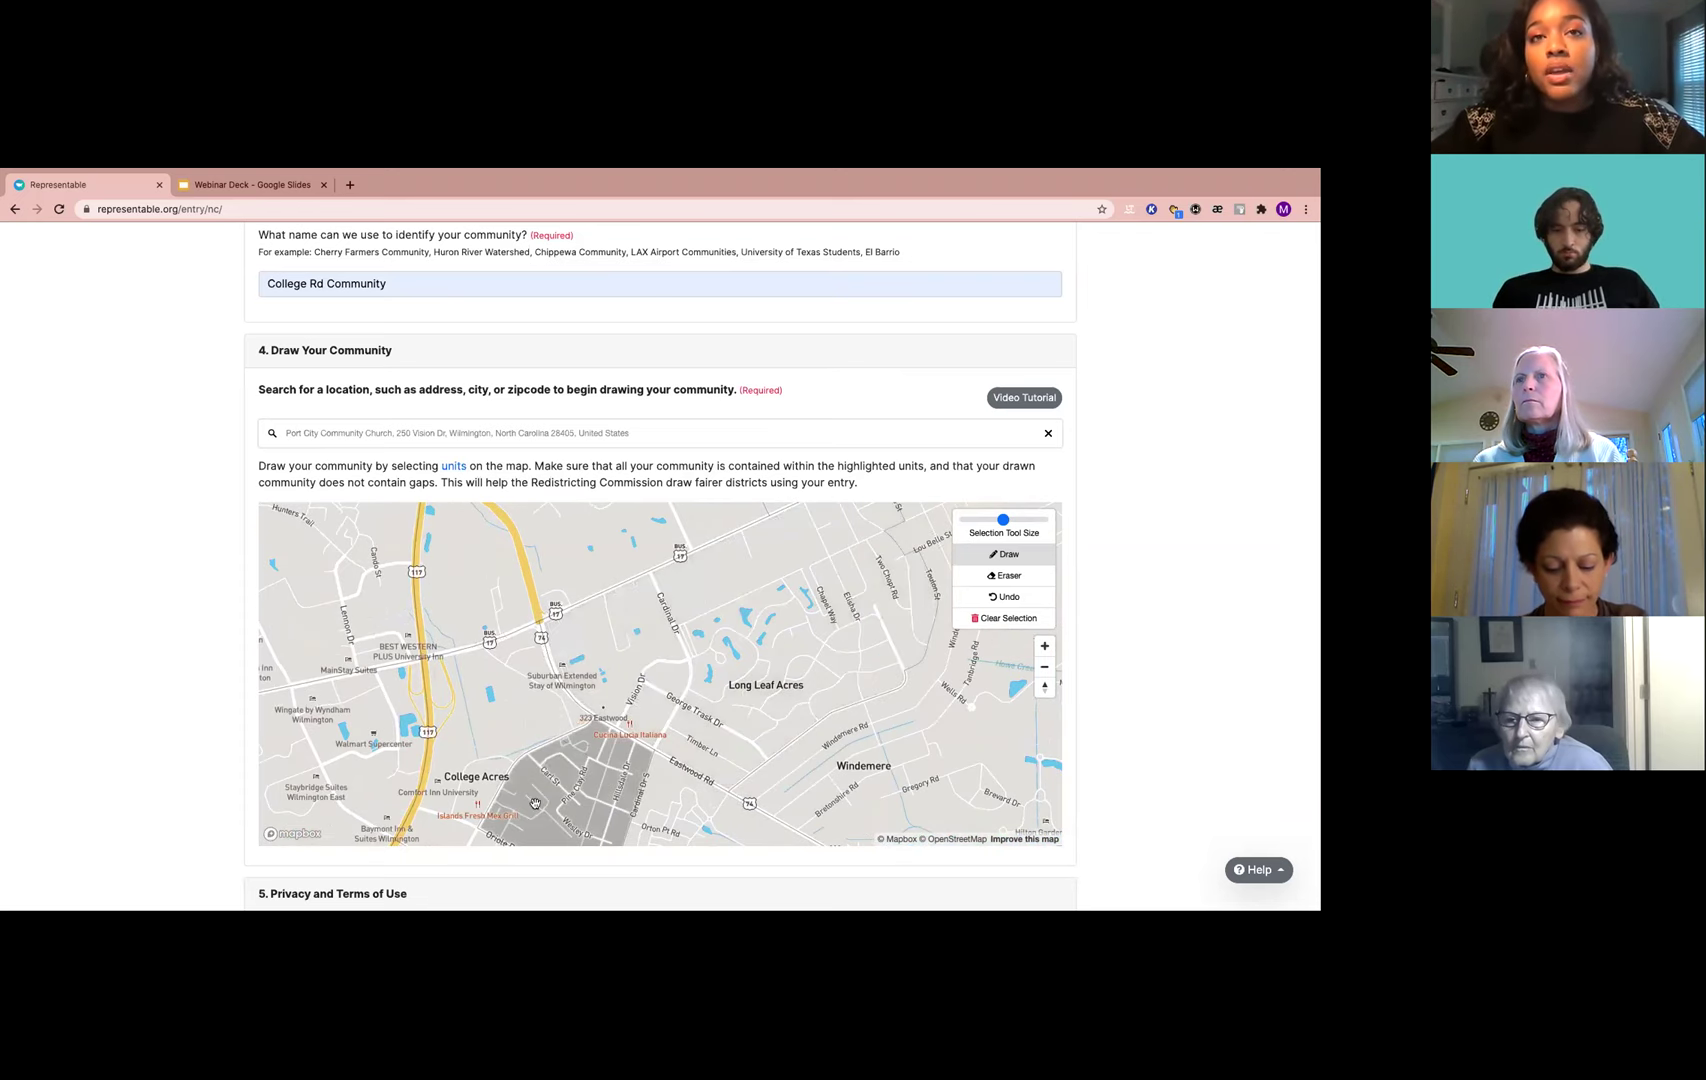
# Add the units around Long Leaf Acres to the community, briefly toggling erase and back
pyautogui.click(616, 641)
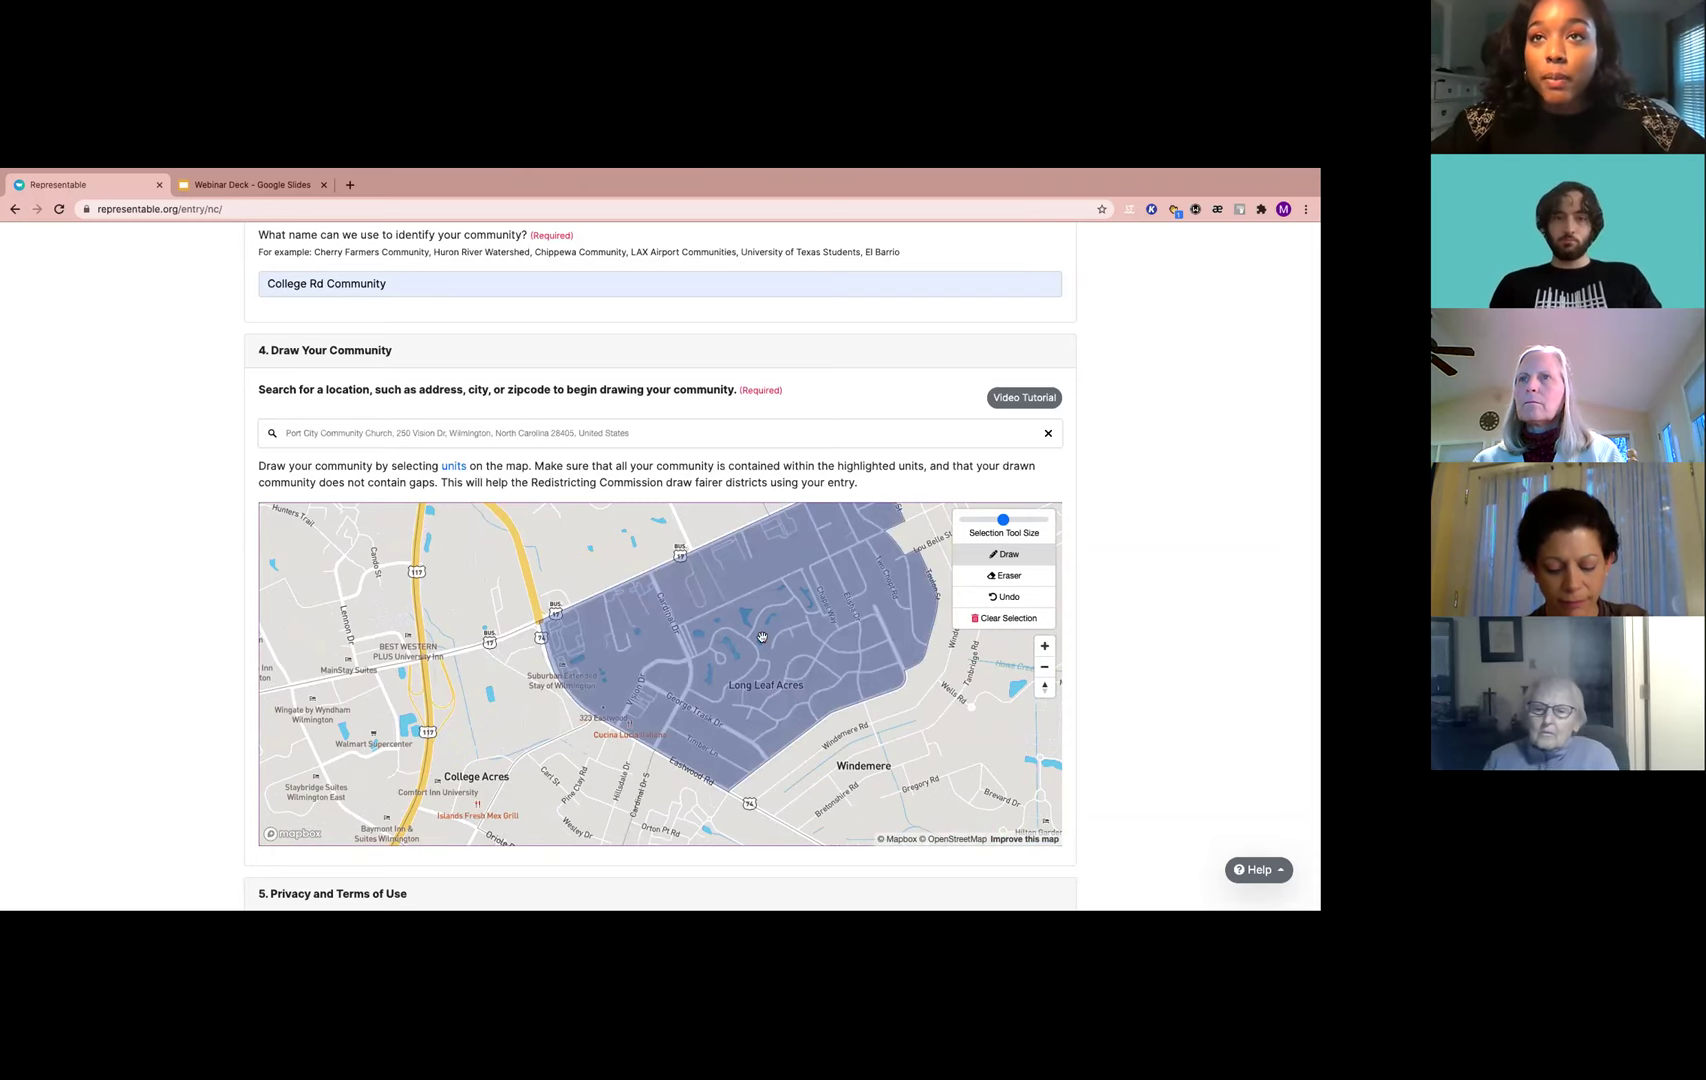
pyautogui.click(1015, 554)
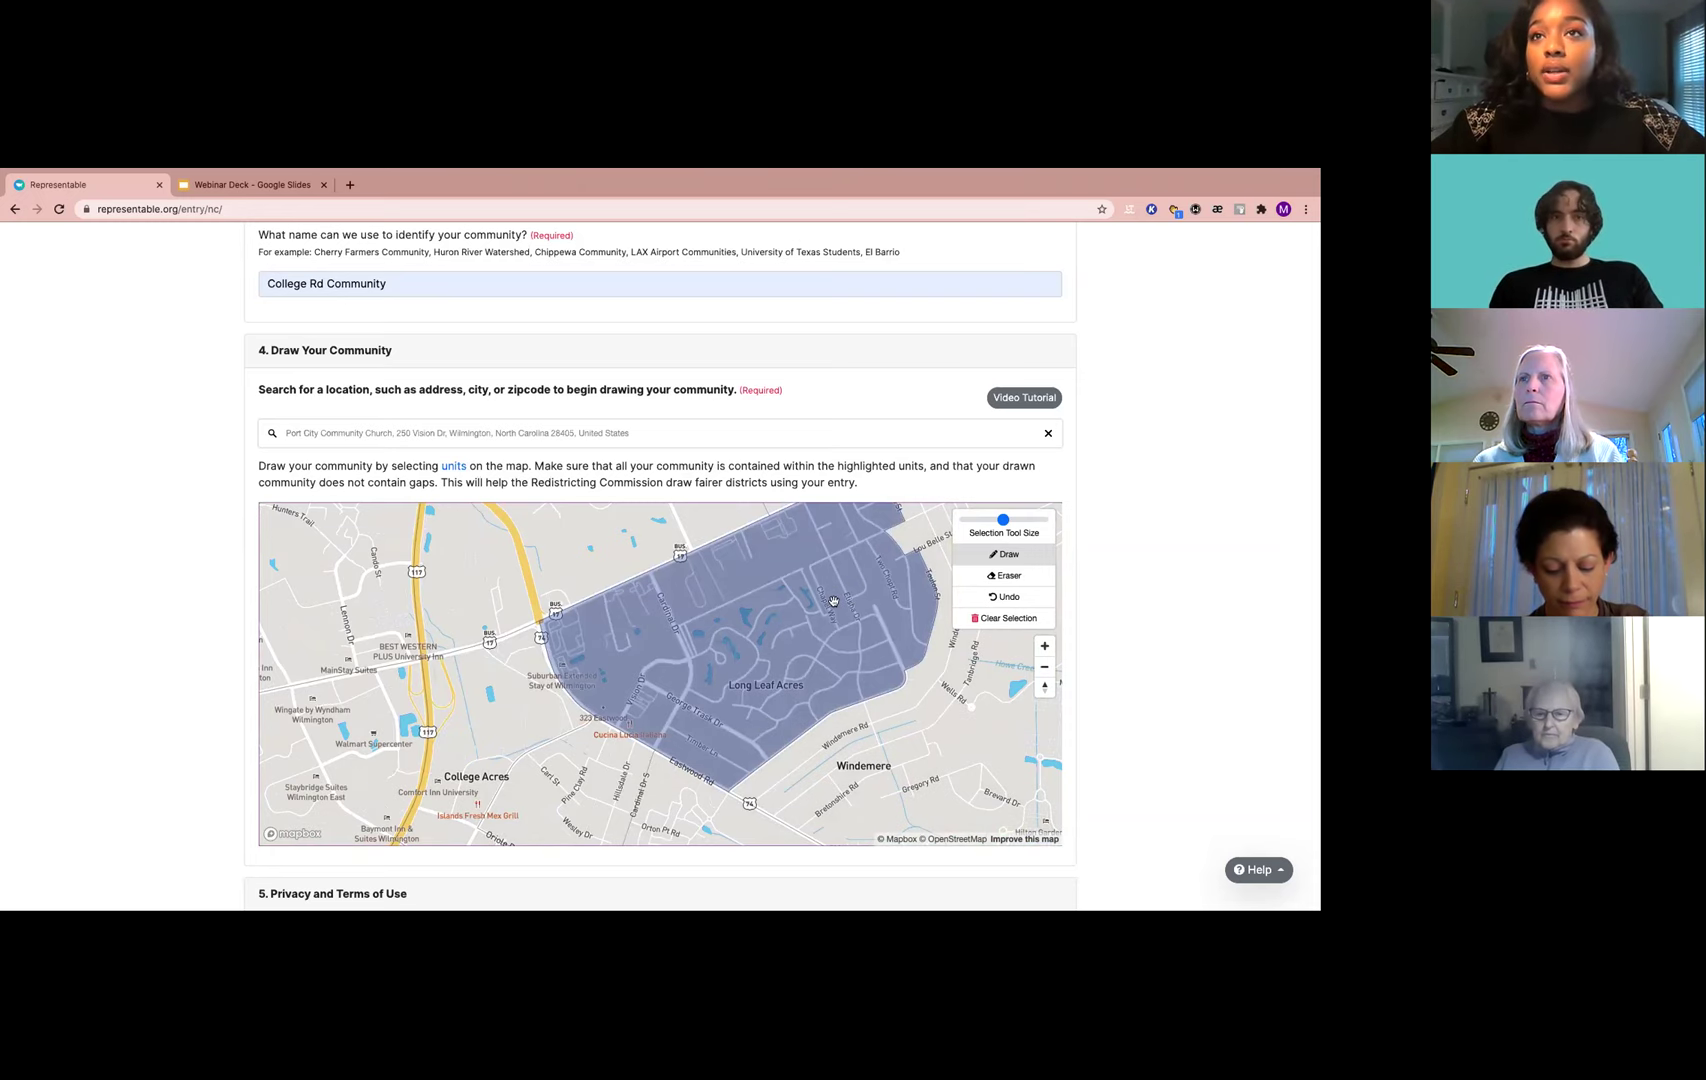
pyautogui.click(997, 583)
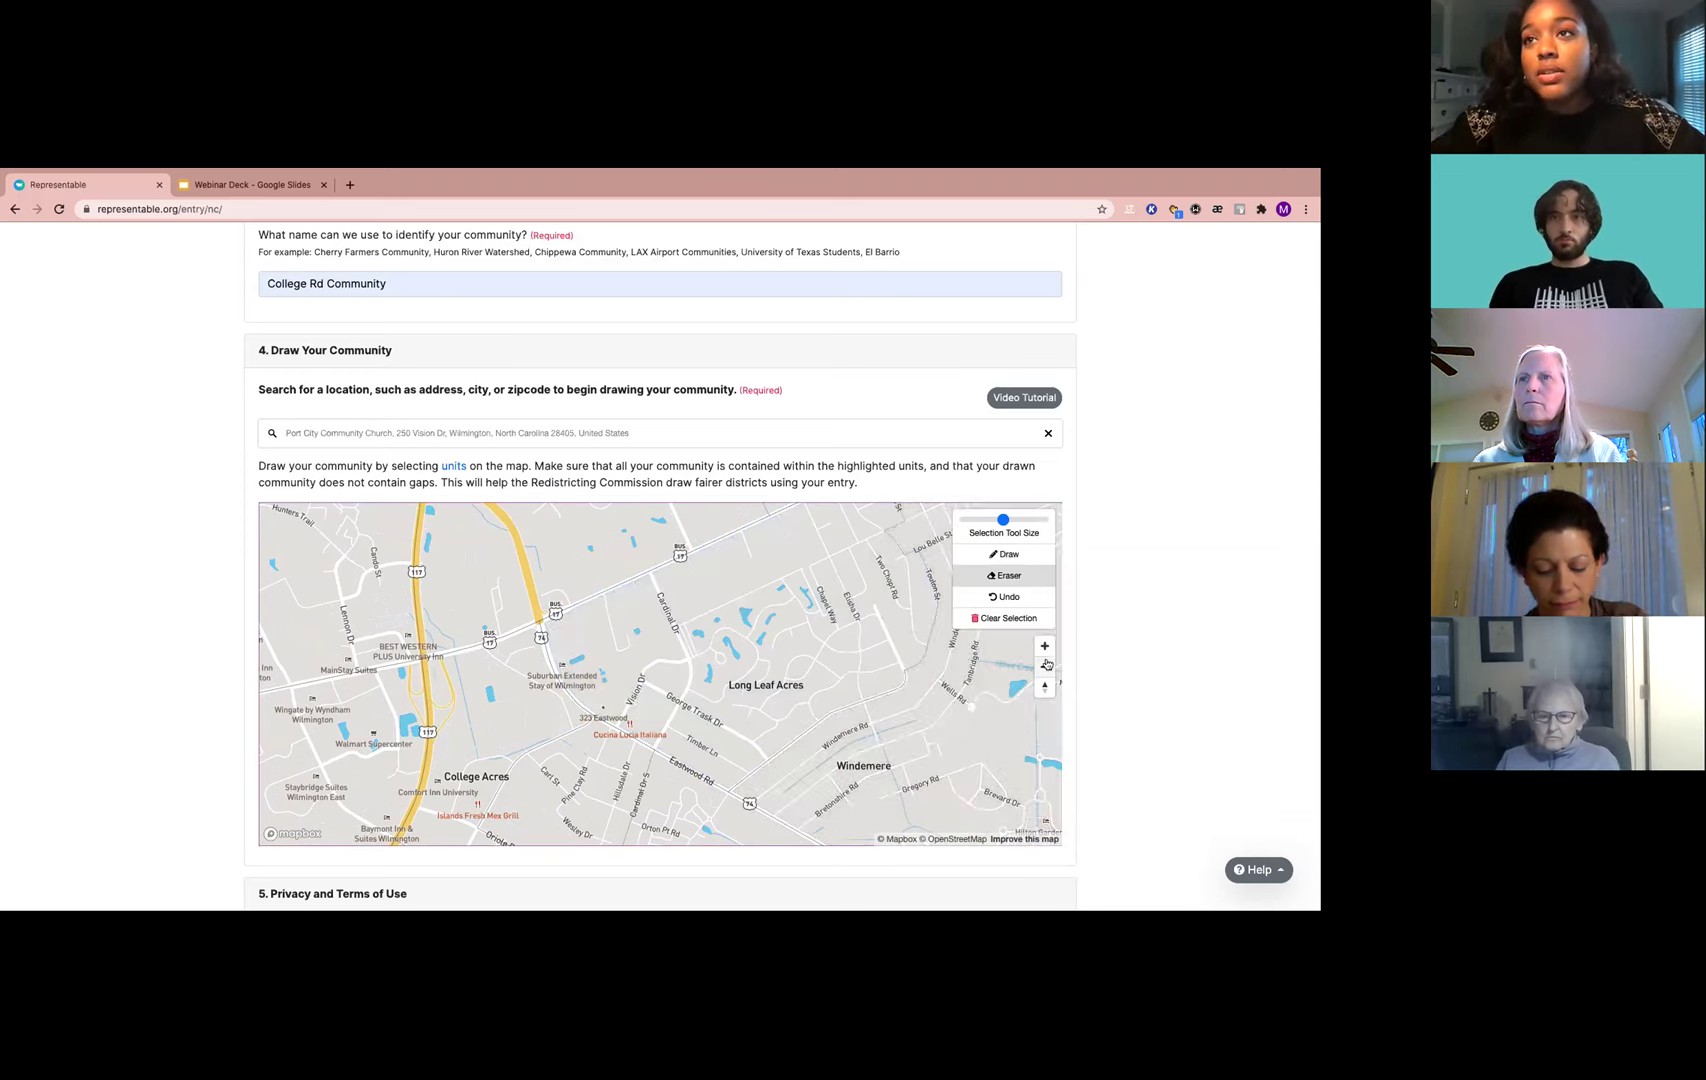
pyautogui.click(1008, 553)
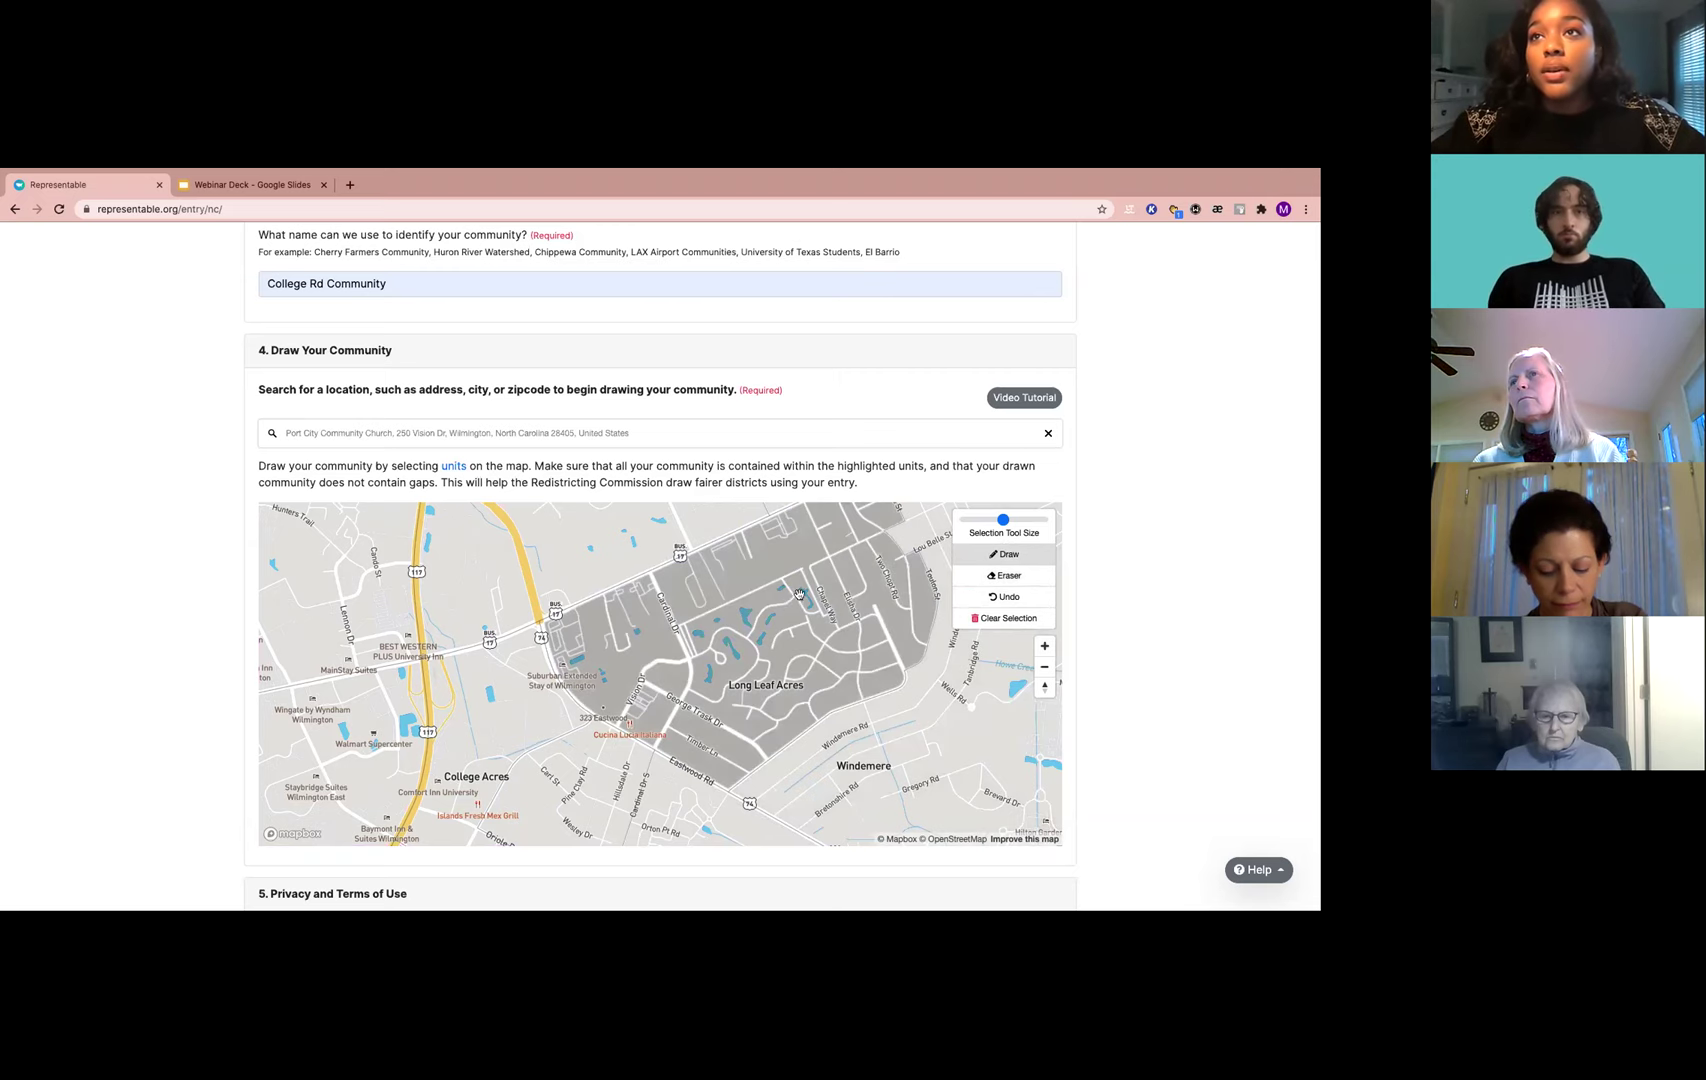
# Zoom out, add the Windemere area, then bring College Acres into view
pyautogui.moveTo(883, 735); pyautogui.dragTo(748, 730)
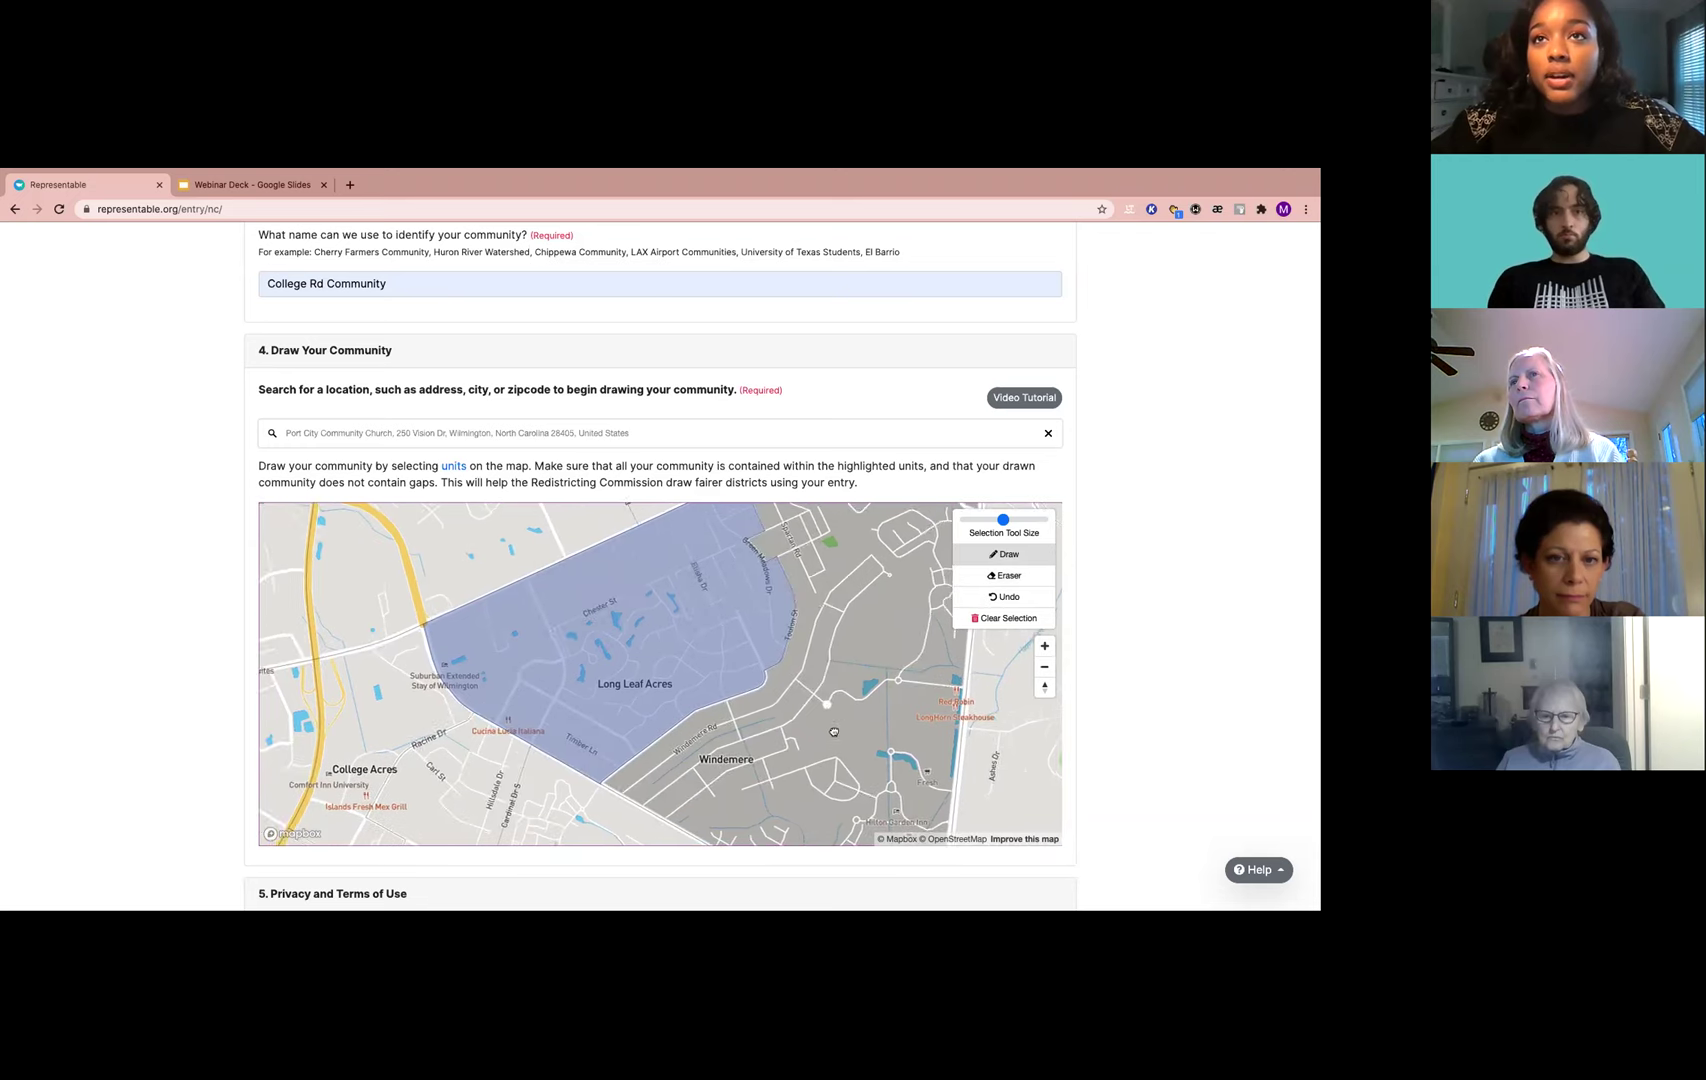
pyautogui.scroll(-1, 834, 732)
pyautogui.moveTo(826, 727); pyautogui.dragTo(711, 766)
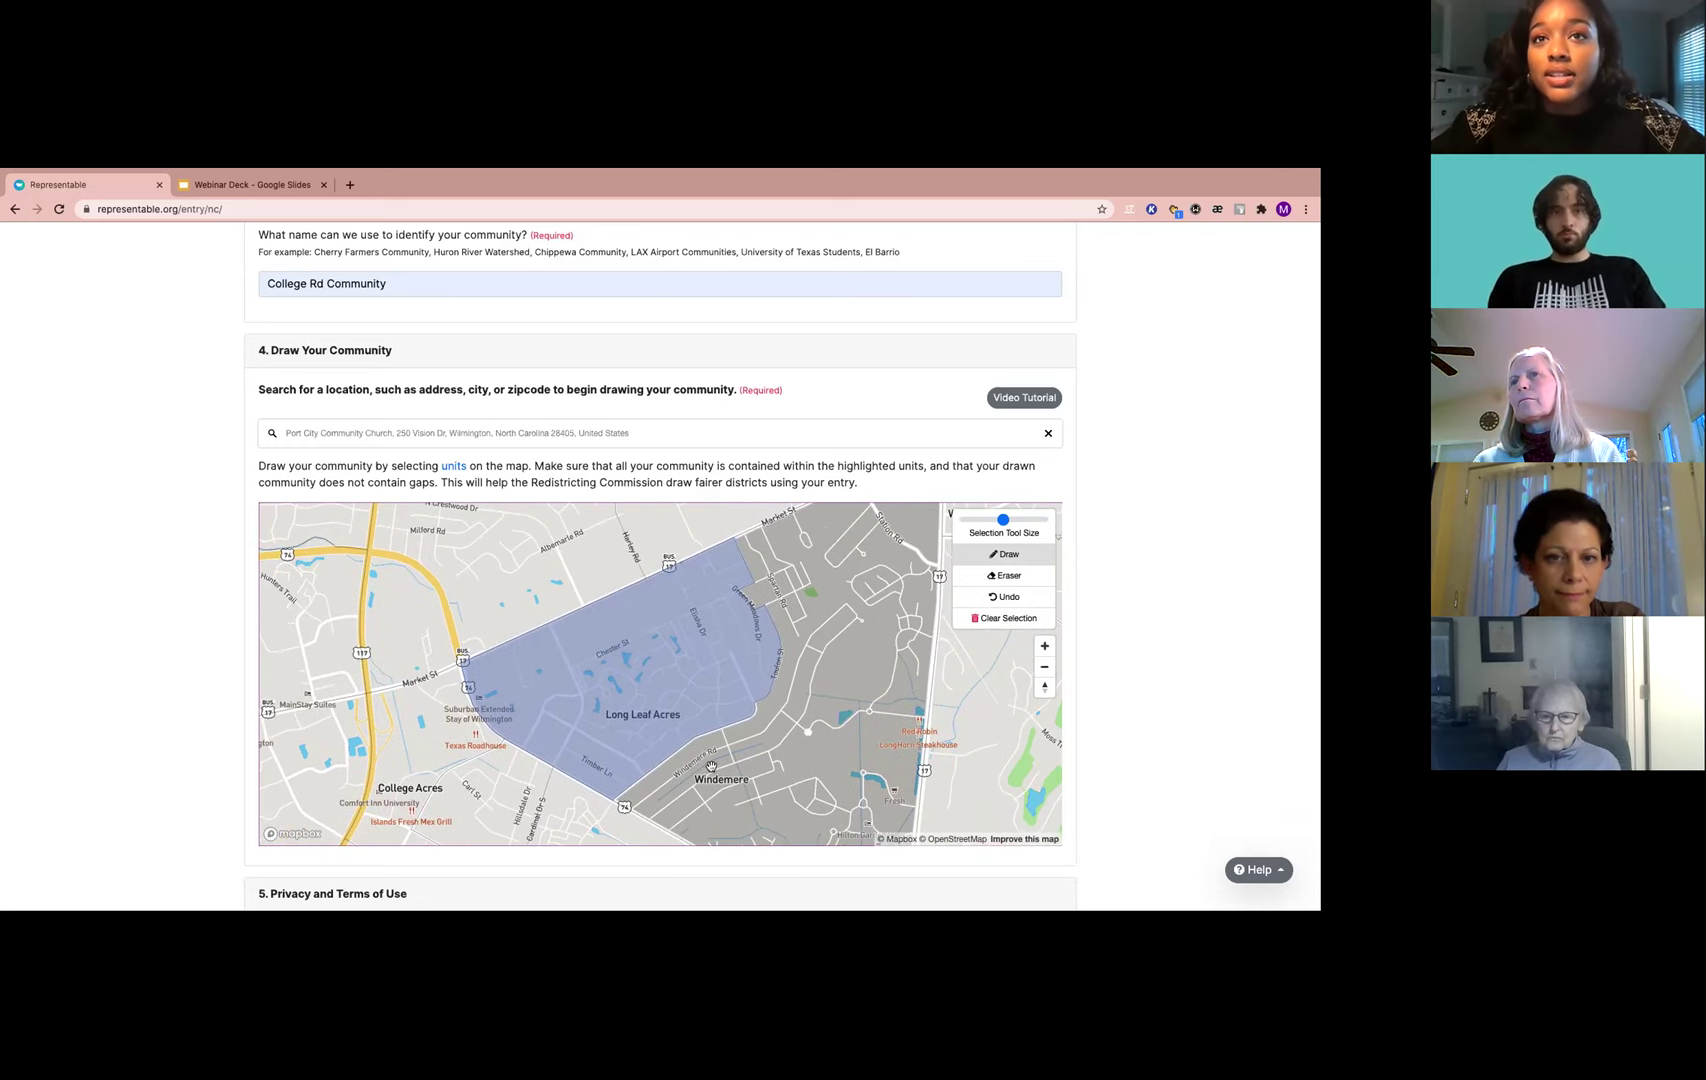
pyautogui.click(777, 757)
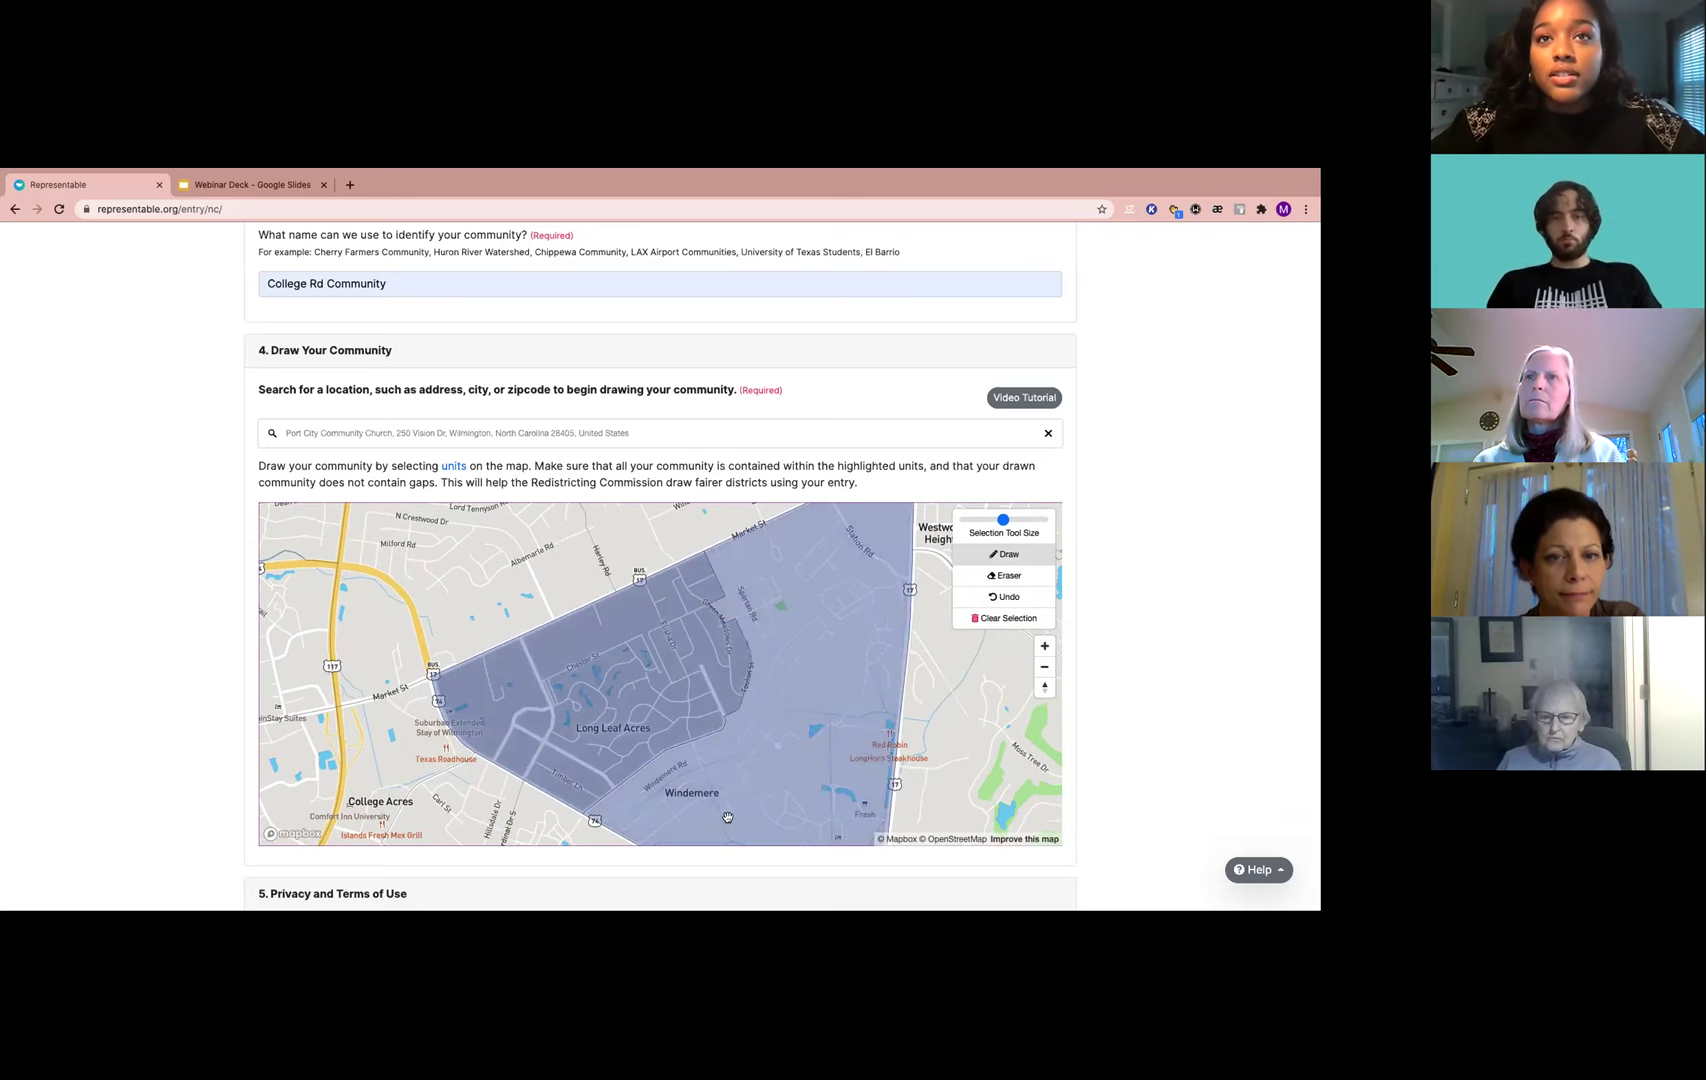
pyautogui.moveTo(575, 765); pyautogui.dragTo(706, 716)
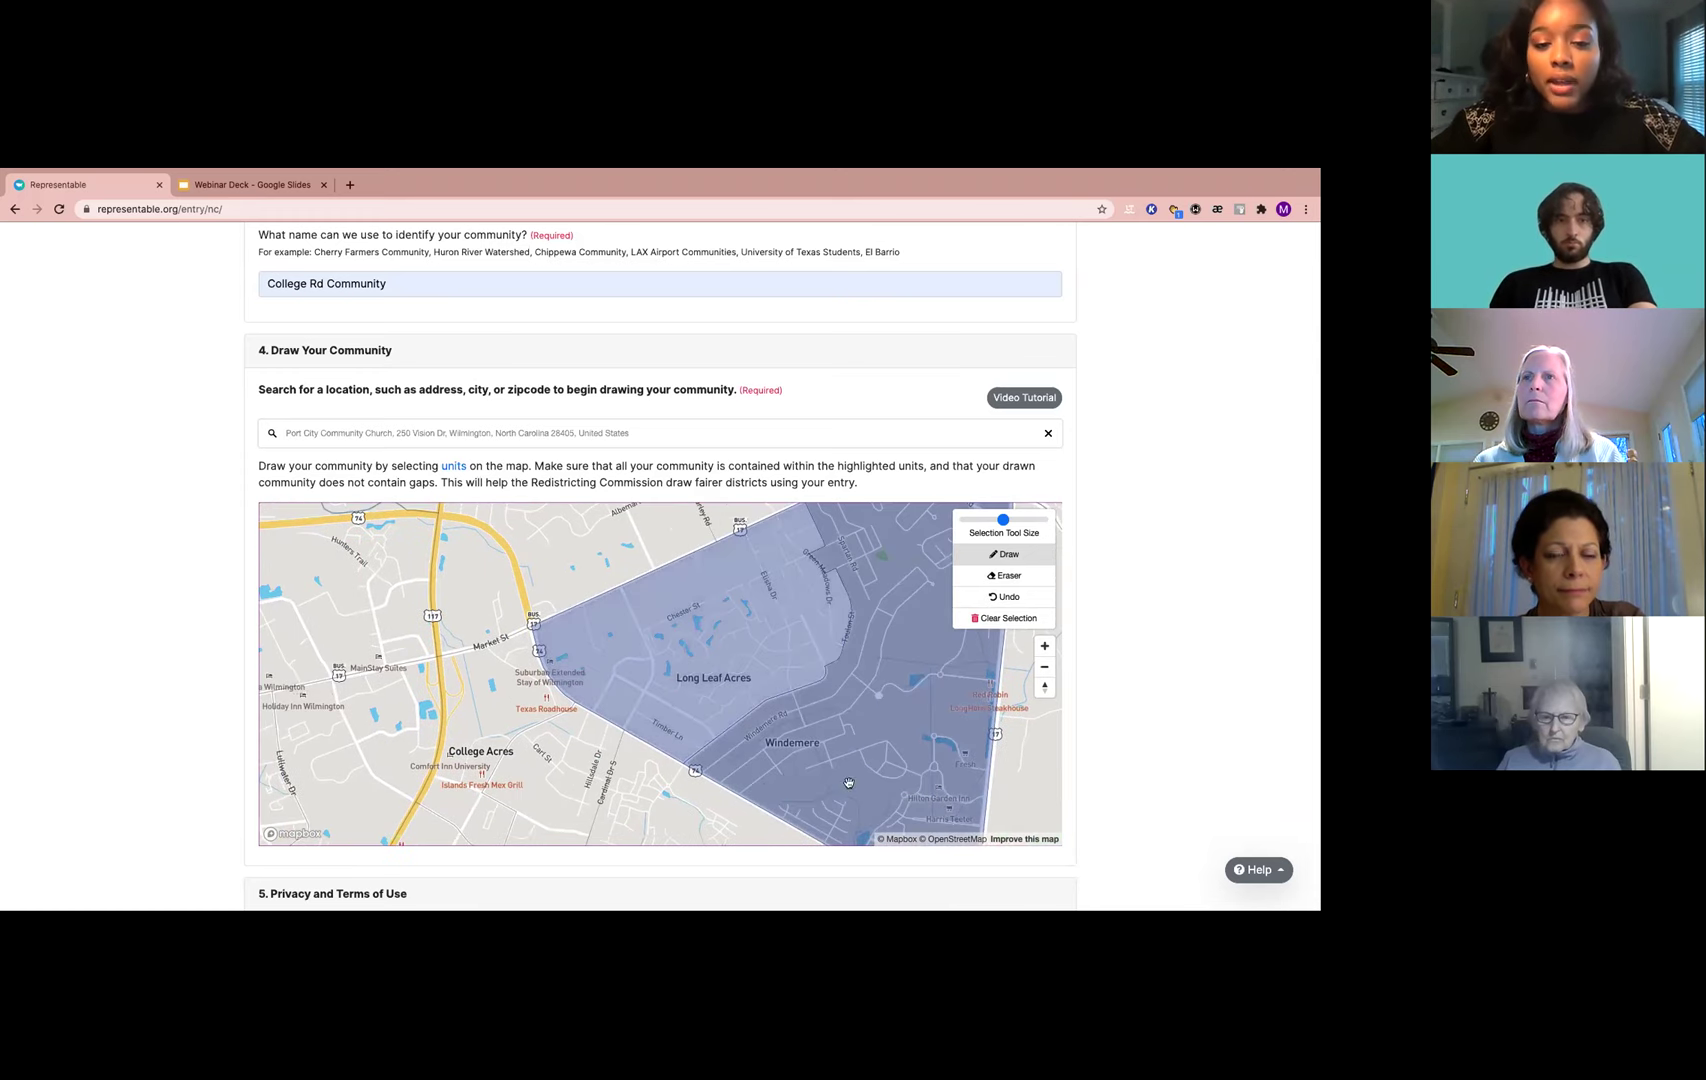
pyautogui.moveTo(642, 433); pyautogui.dragTo(359, 436)
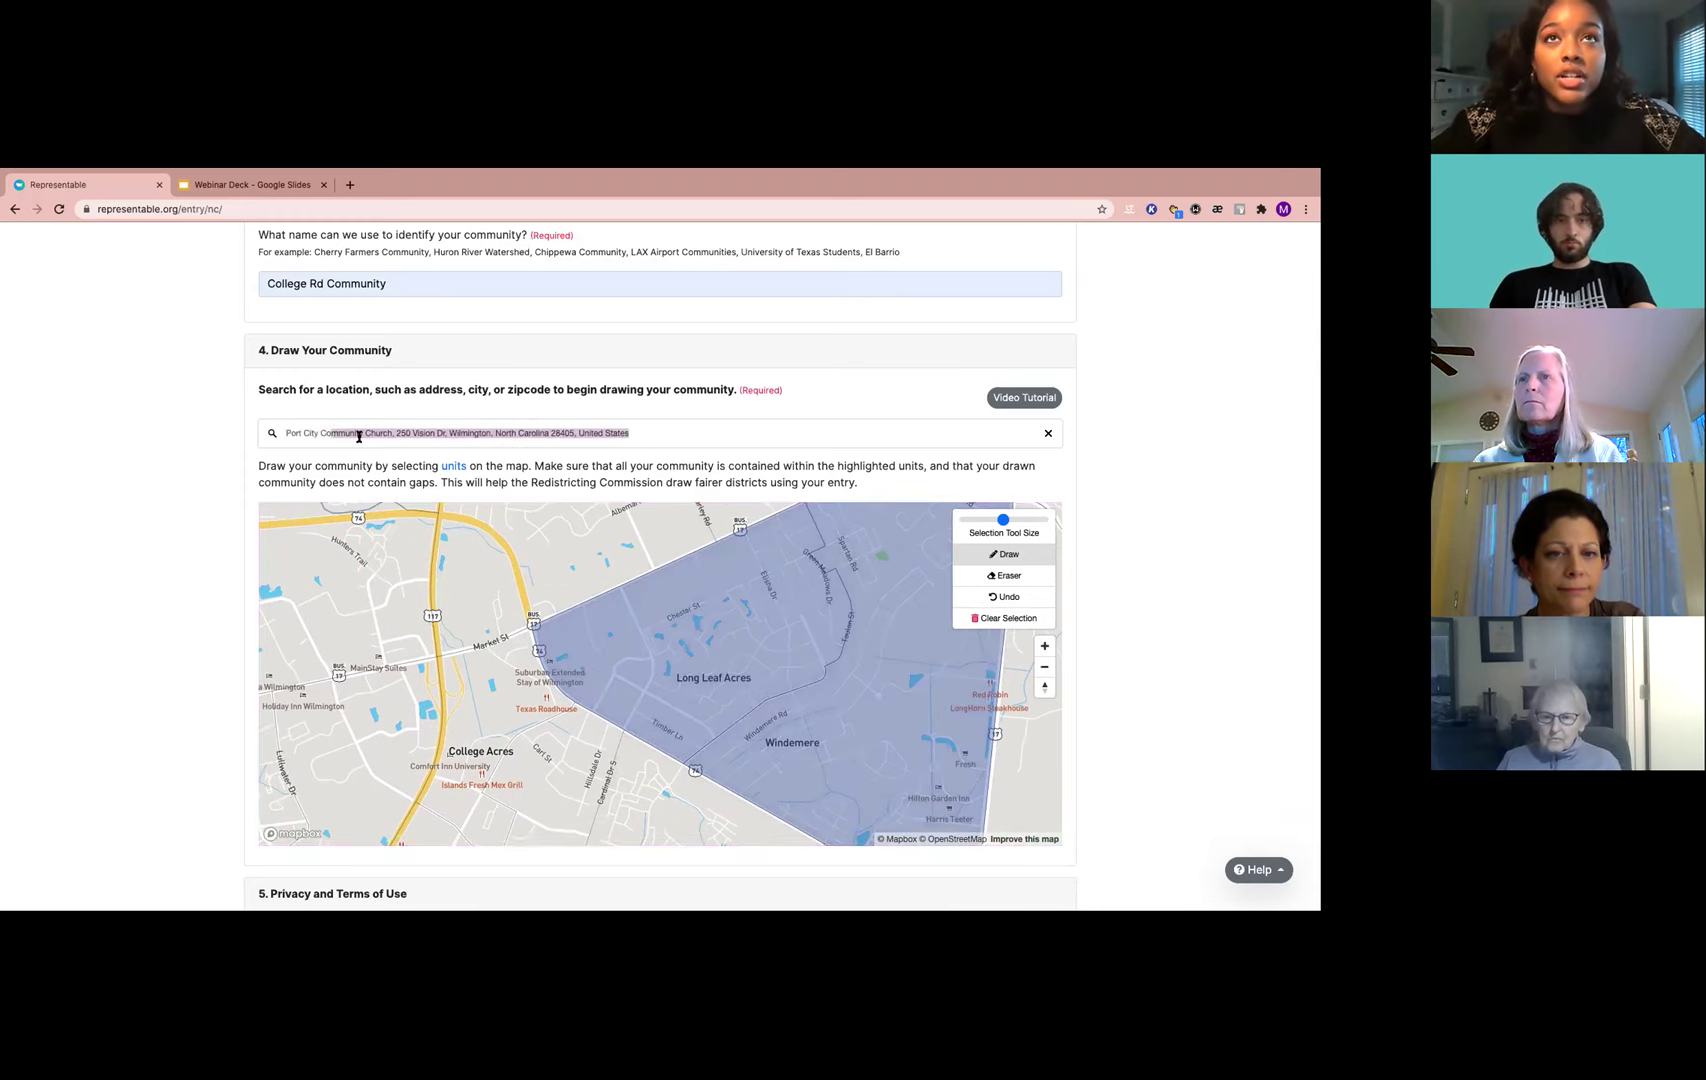
pyautogui.moveTo(604, 676); pyautogui.dragTo(678, 598)
pyautogui.moveTo(596, 668)
pyautogui.mouseDown()
pyautogui.moveTo(686, 574)
pyautogui.moveTo(693, 697)
pyautogui.moveTo(649, 692)
pyautogui.moveTo(615, 658)
pyautogui.moveTo(565, 785)
pyautogui.moveTo(701, 779)
pyautogui.moveTo(901, 718)
pyautogui.moveTo(772, 709)
pyautogui.mouseUp()
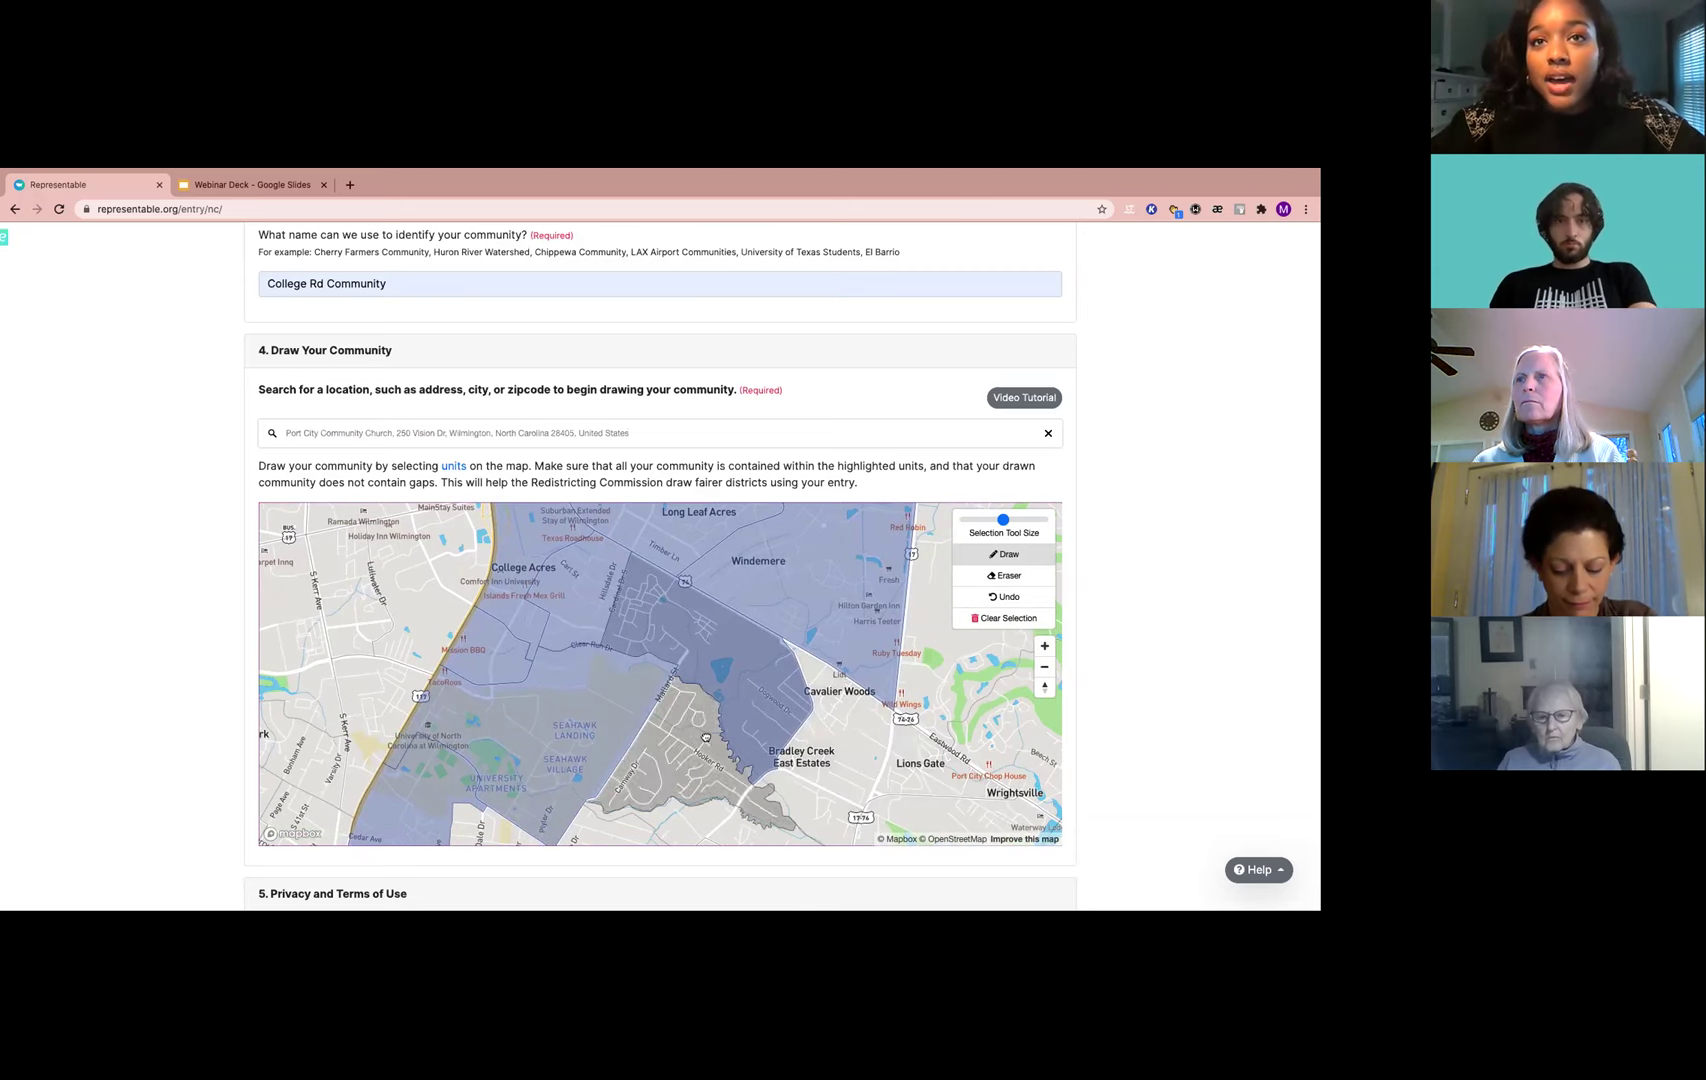
# Add the Hooker Rd units and paint Oakcrest, Bradley Park and Piney Woods into the community
pyautogui.click(706, 738)
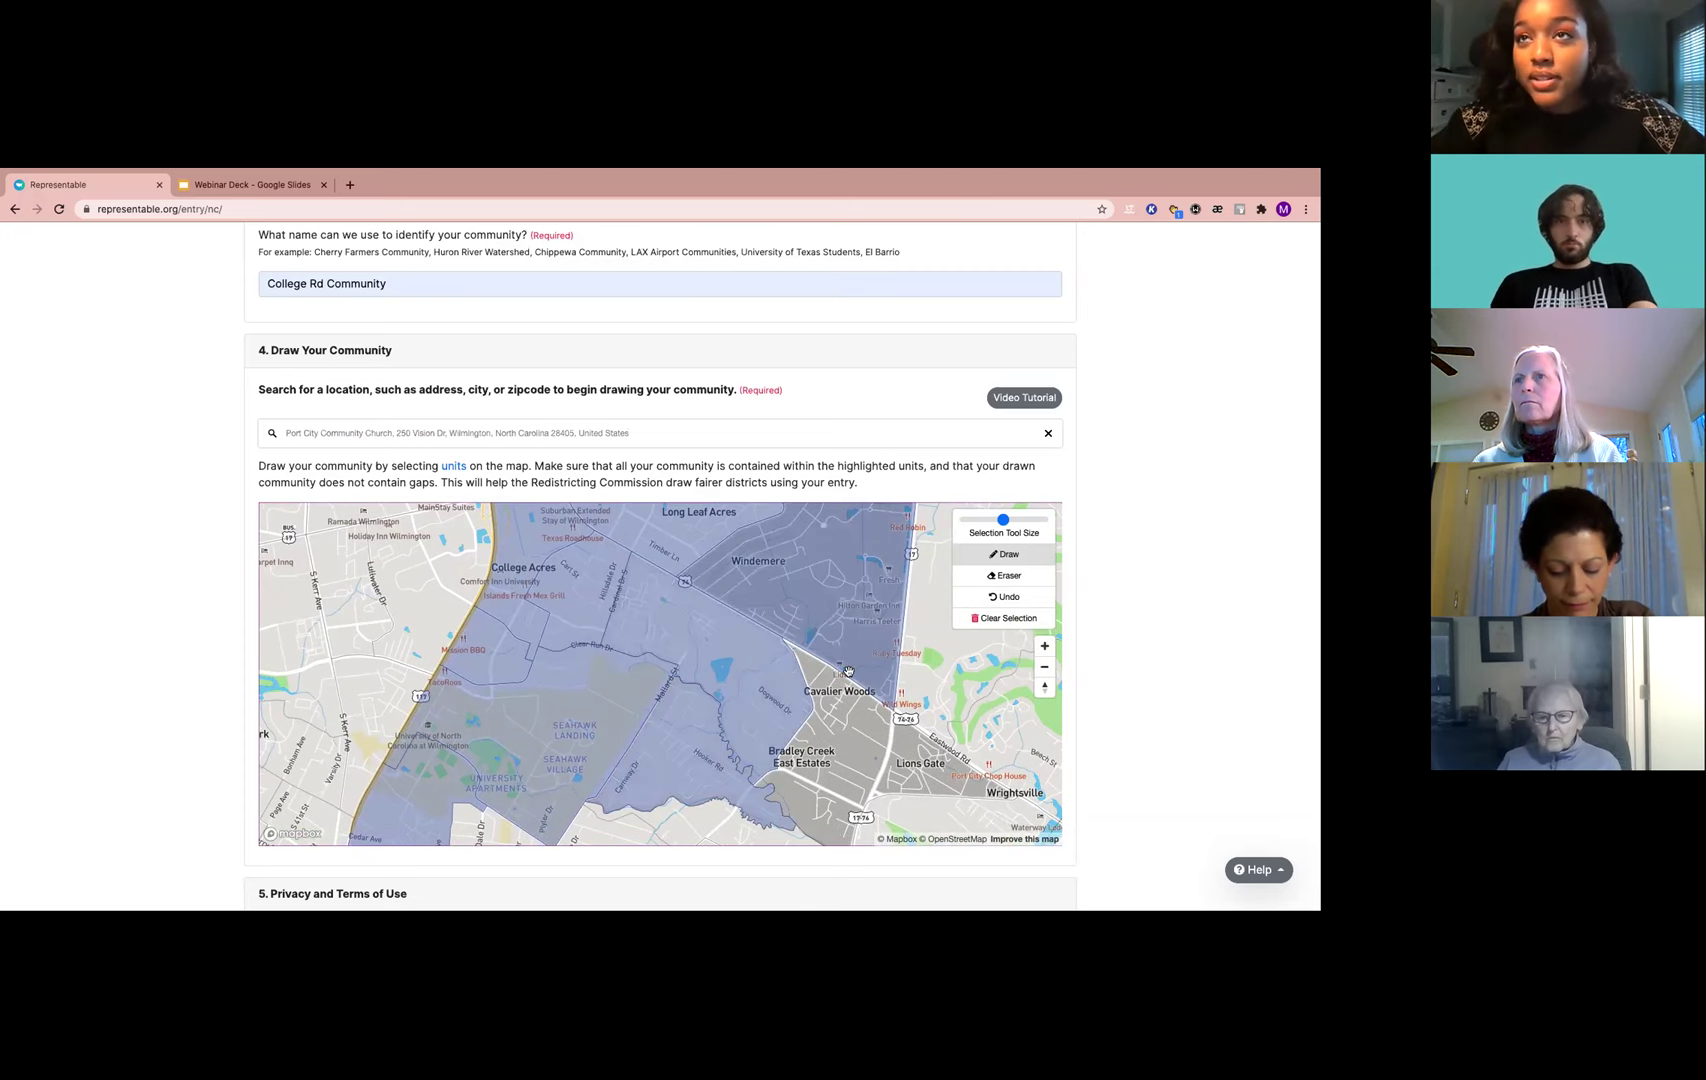
pyautogui.scroll(2, 845, 674)
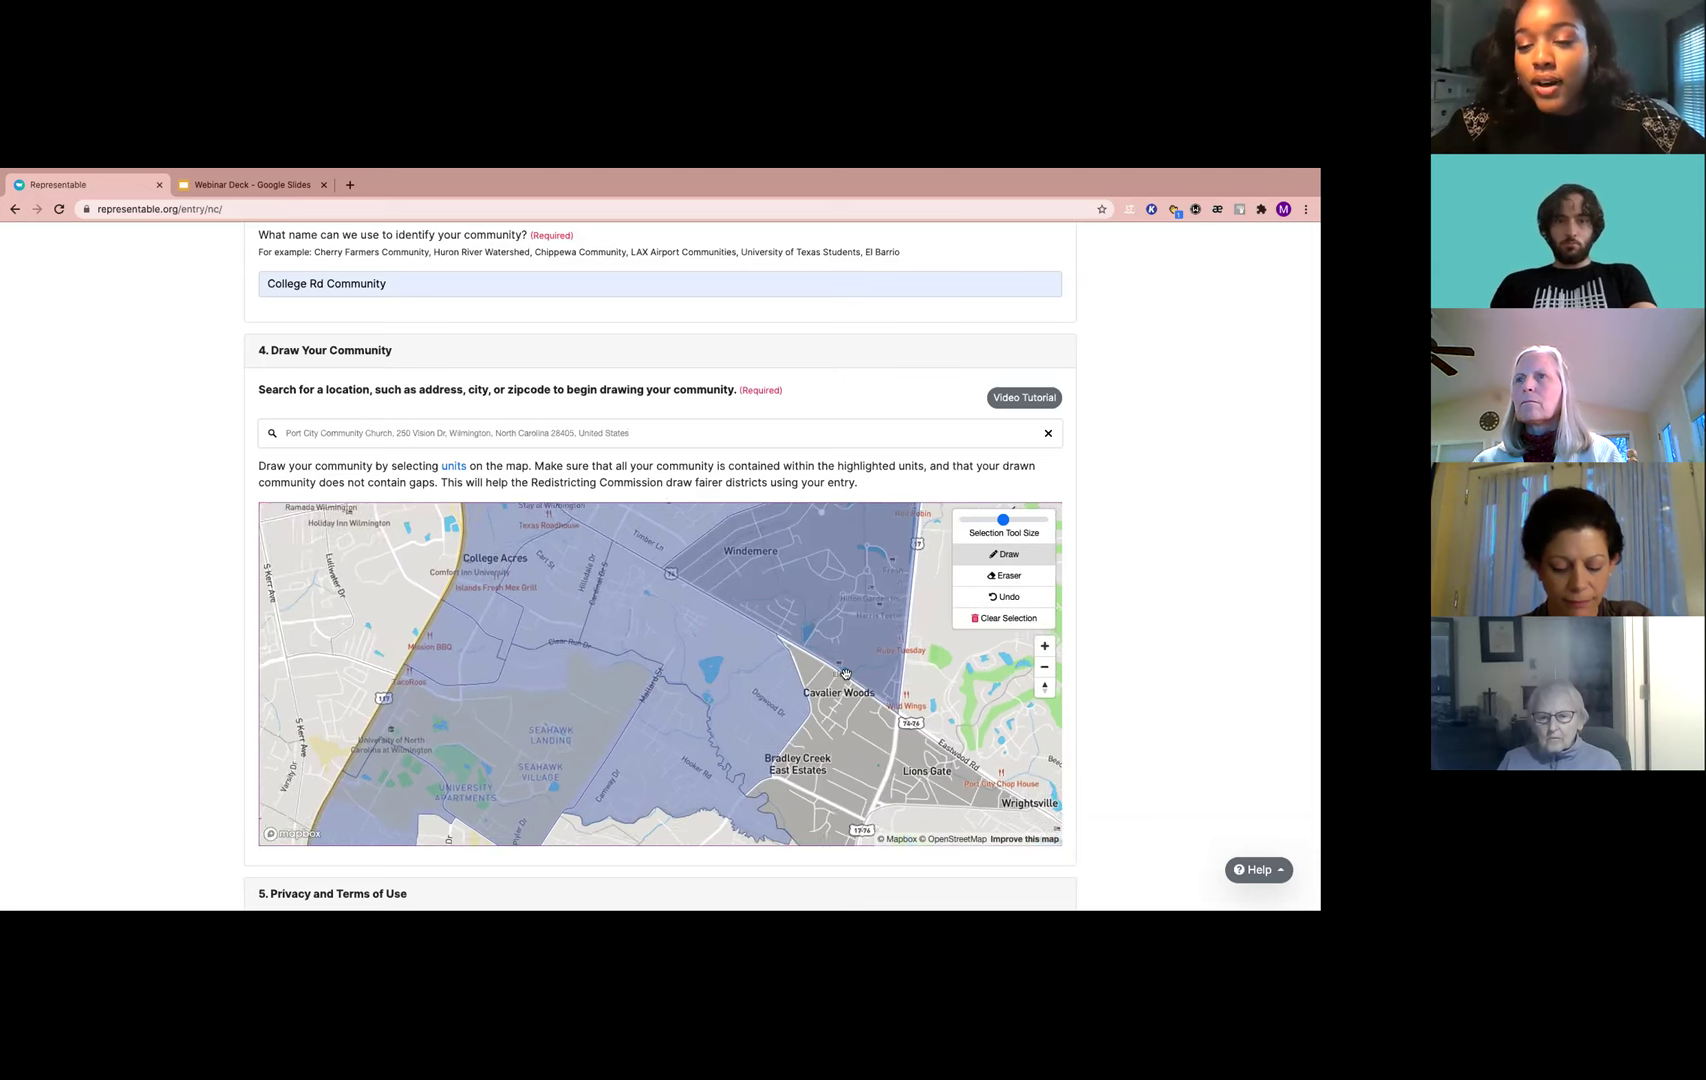
pyautogui.moveTo(811, 793); pyautogui.dragTo(817, 743)
pyautogui.scroll(-2, 817, 743)
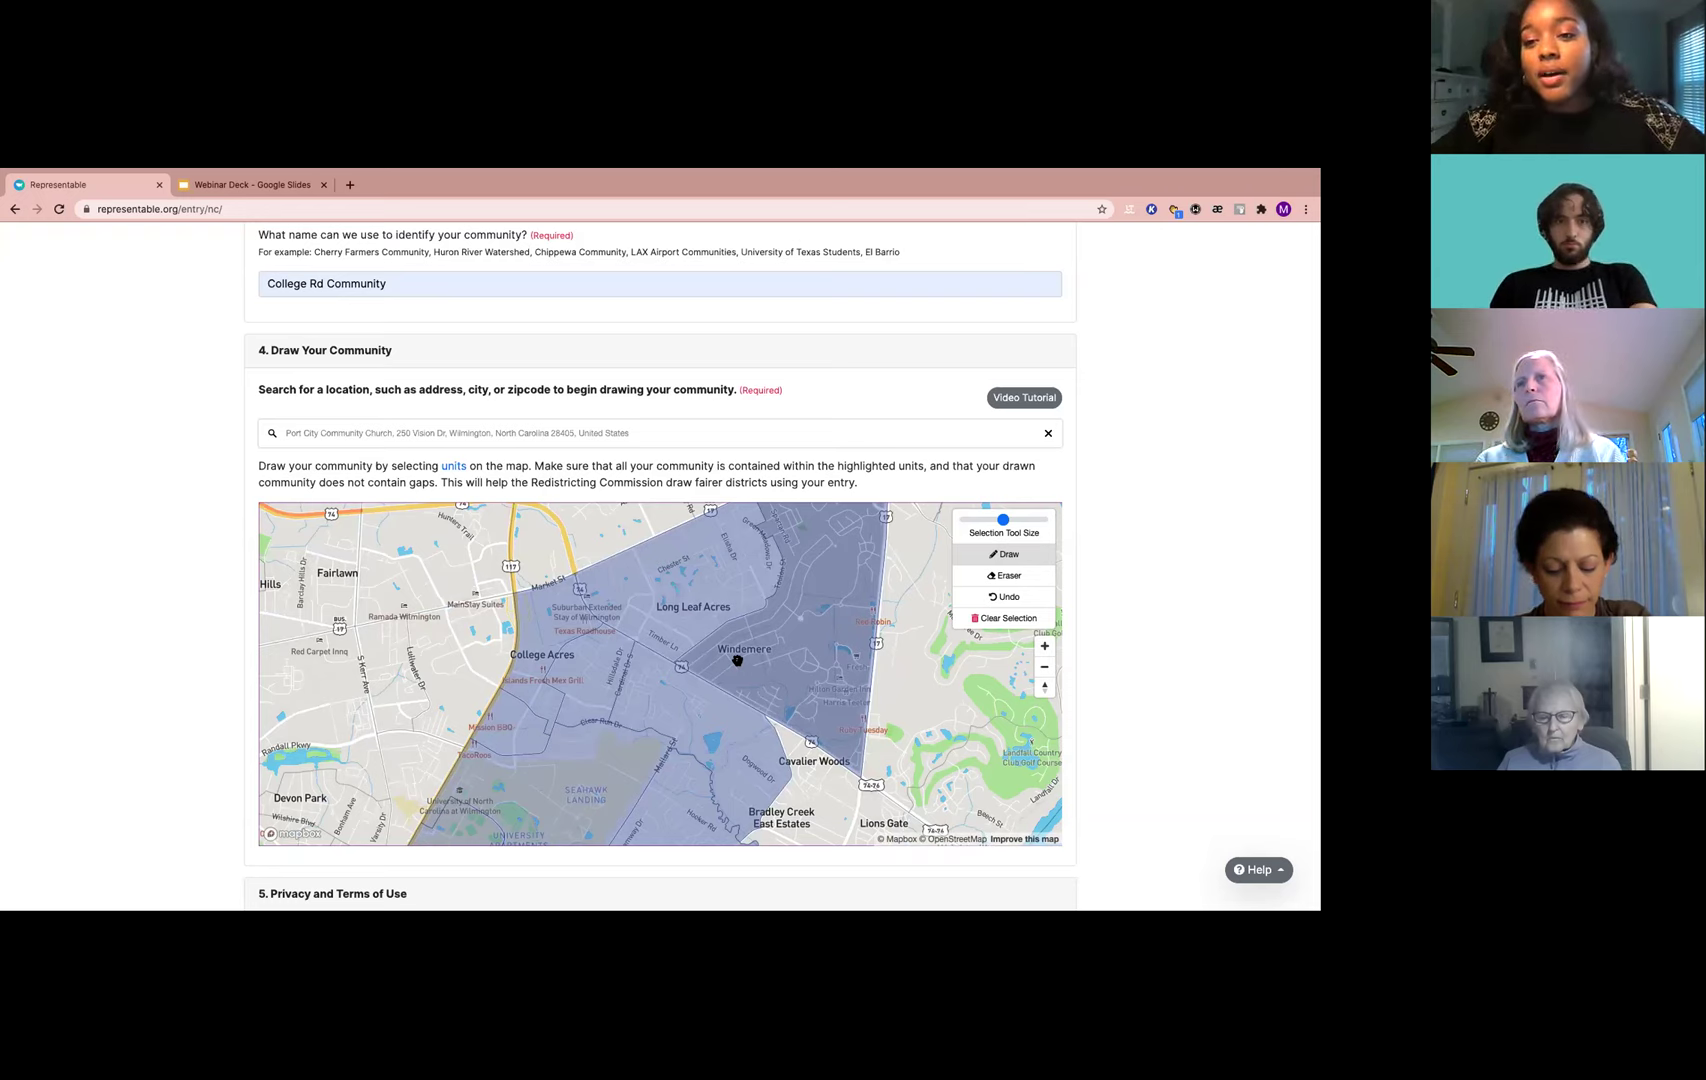
pyautogui.moveTo(806, 782); pyautogui.dragTo(841, 621)
pyautogui.moveTo(568, 750)
pyautogui.mouseDown()
pyautogui.moveTo(600, 770)
pyautogui.moveTo(720, 740)
pyautogui.moveTo(502, 670)
pyautogui.mouseUp()
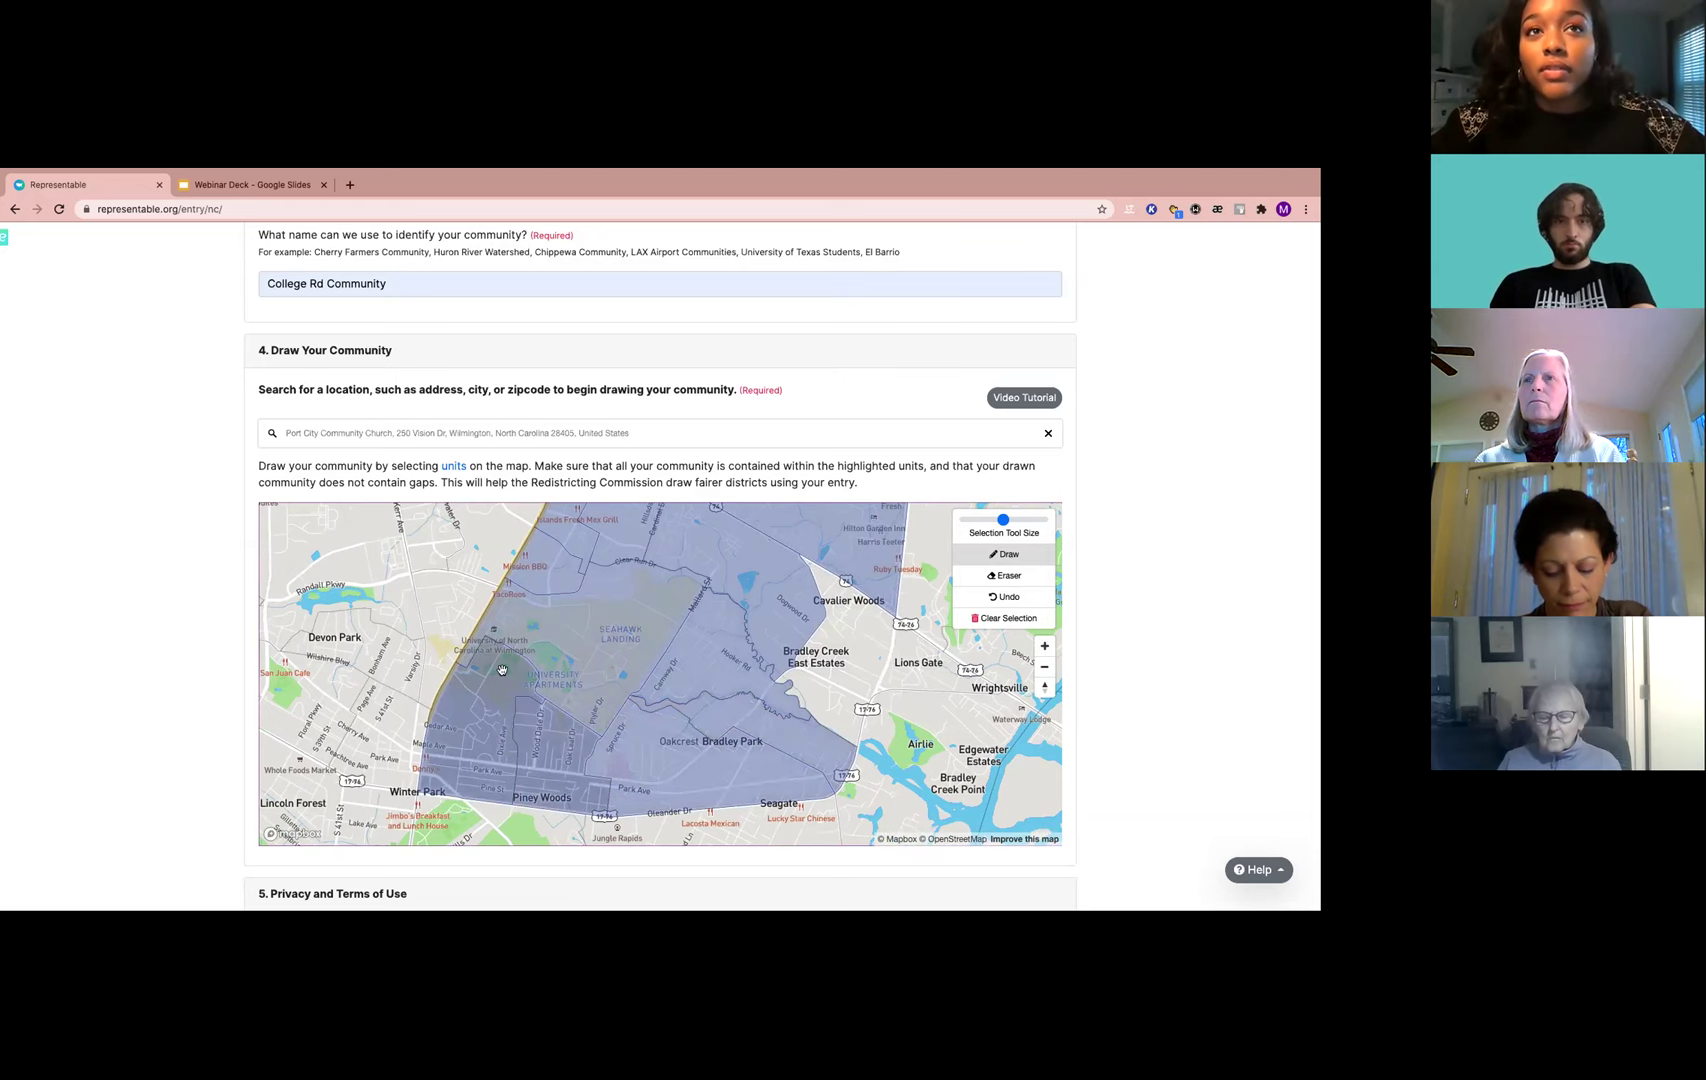
# Pan southwest, add the Lincoln Forest and Glen Meade units, and select the location search text
pyautogui.moveTo(660, 611); pyautogui.dragTo(714, 573)
pyautogui.moveTo(456, 744); pyautogui.dragTo(495, 703)
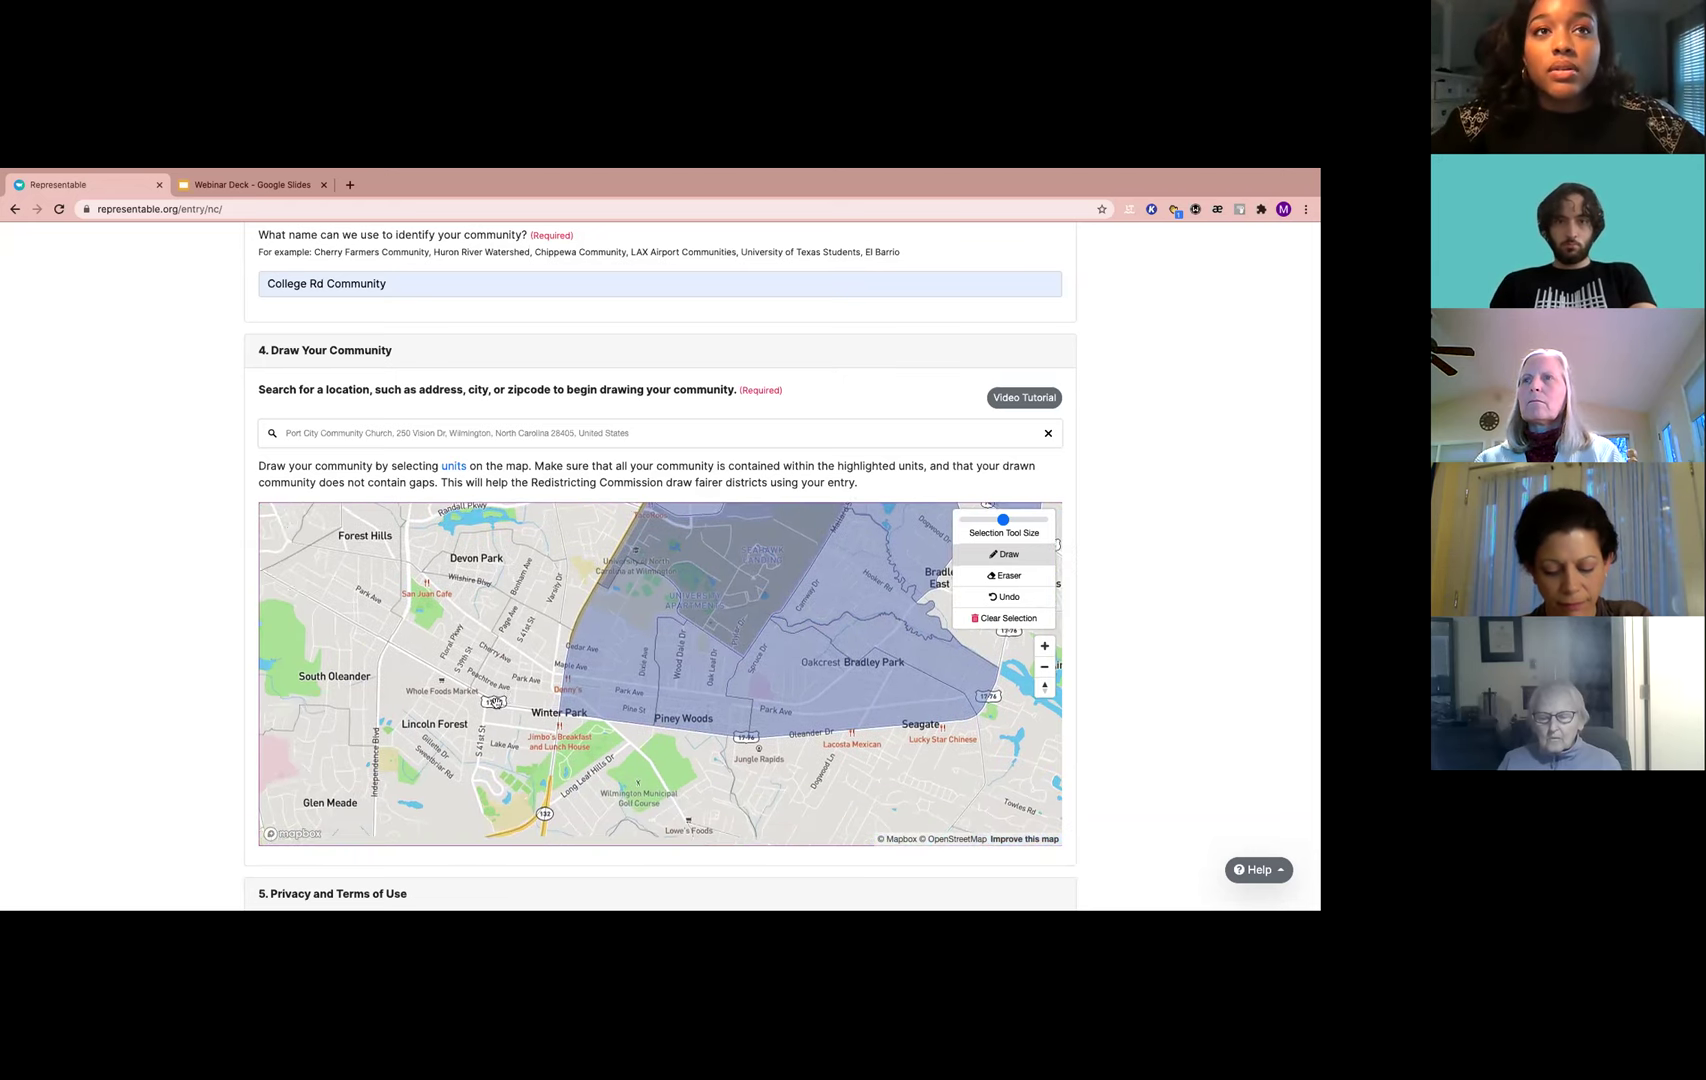
pyautogui.moveTo(712, 667); pyautogui.dragTo(778, 597)
pyautogui.moveTo(412, 720); pyautogui.dragTo(454, 674)
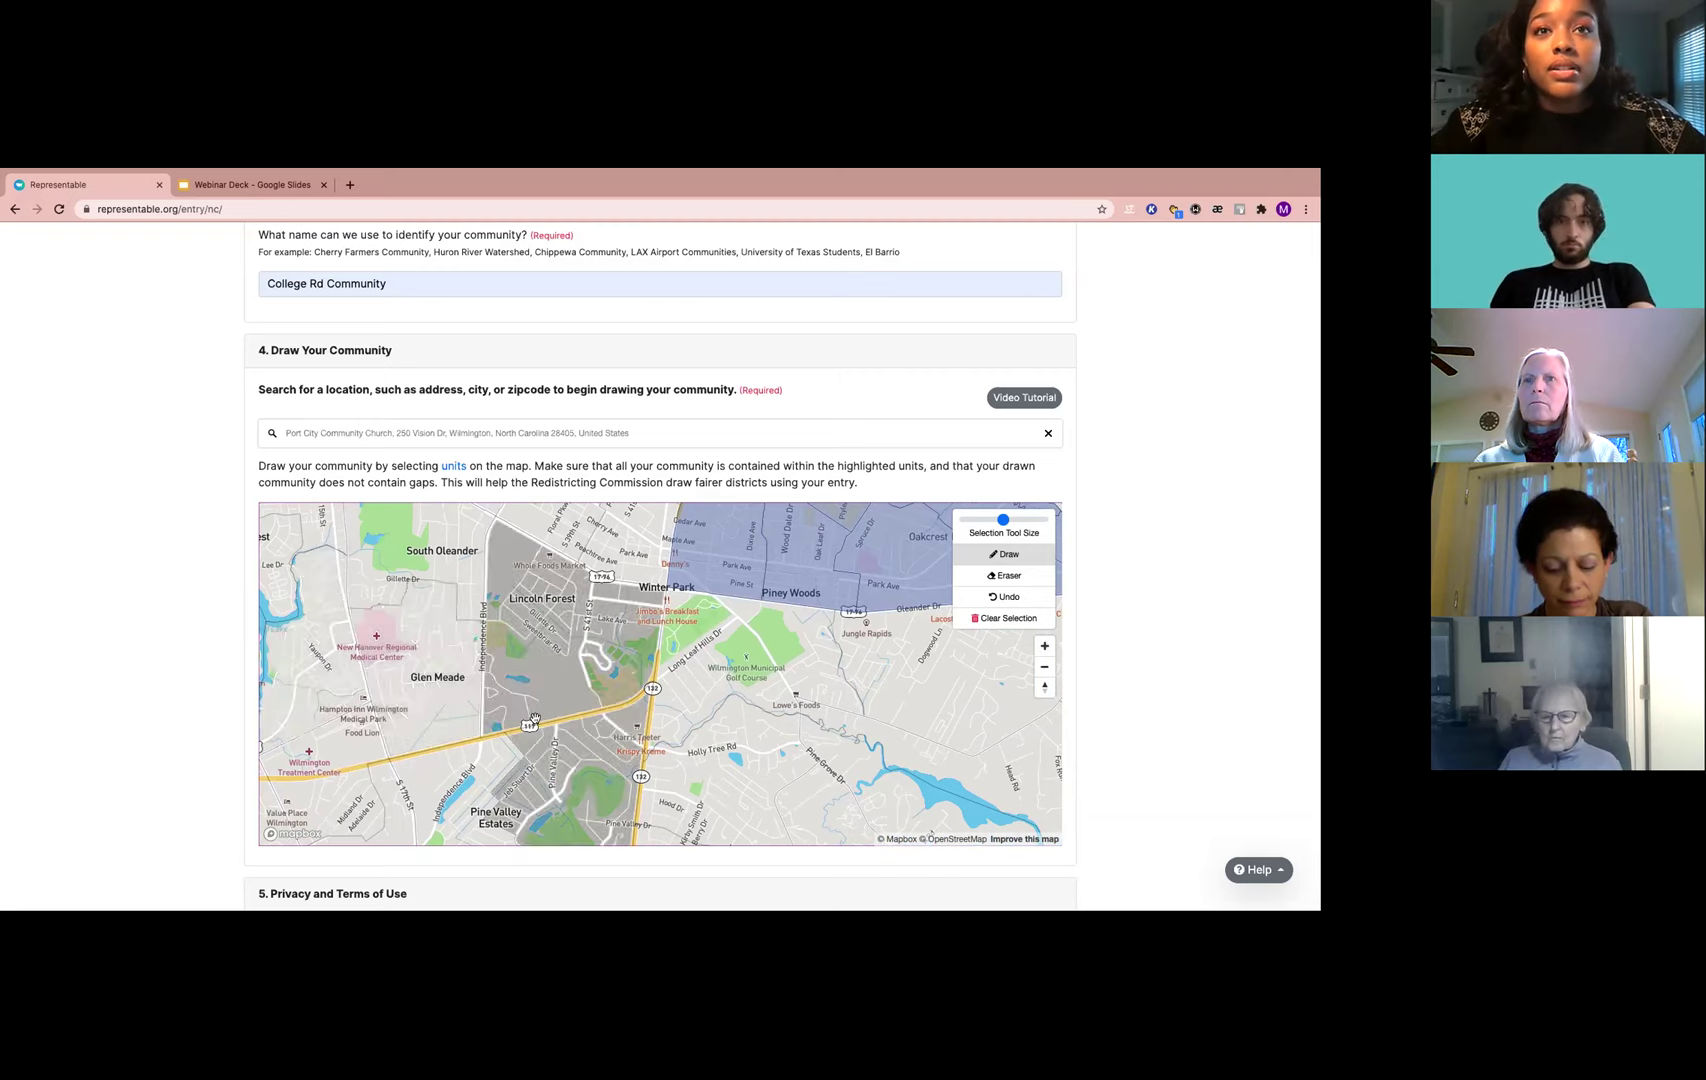
pyautogui.click(595, 640)
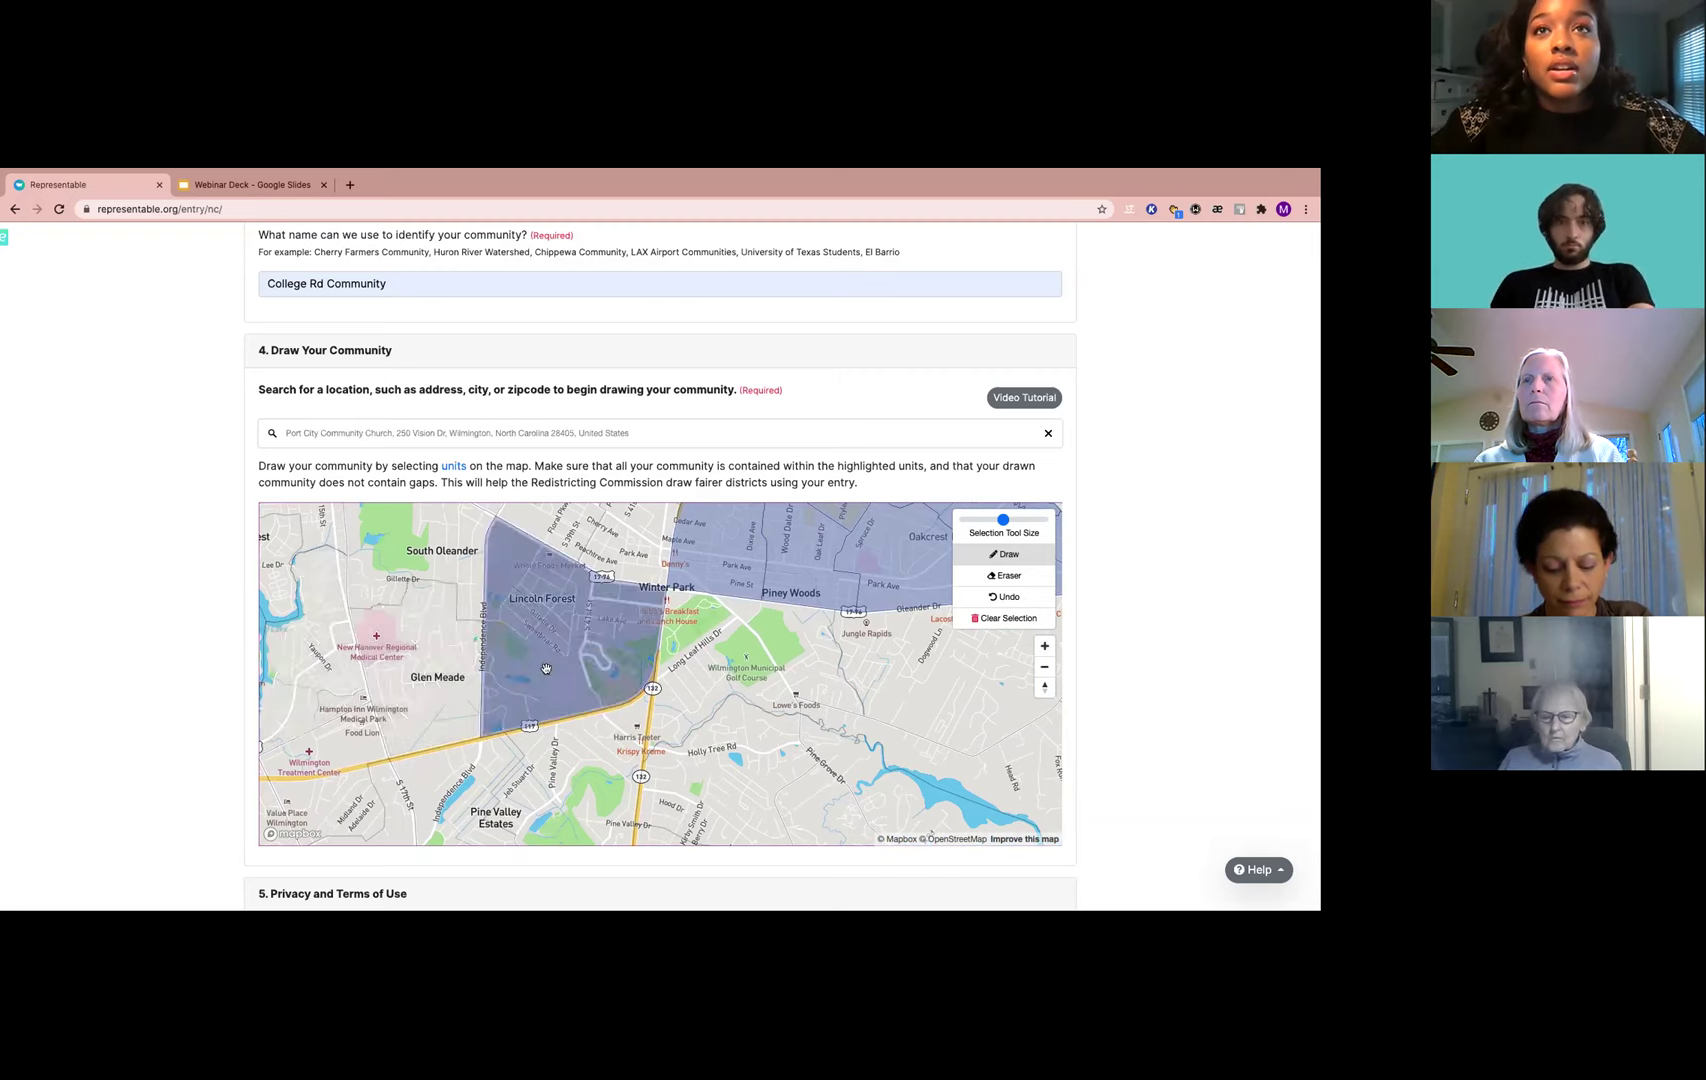
pyautogui.click(430, 668)
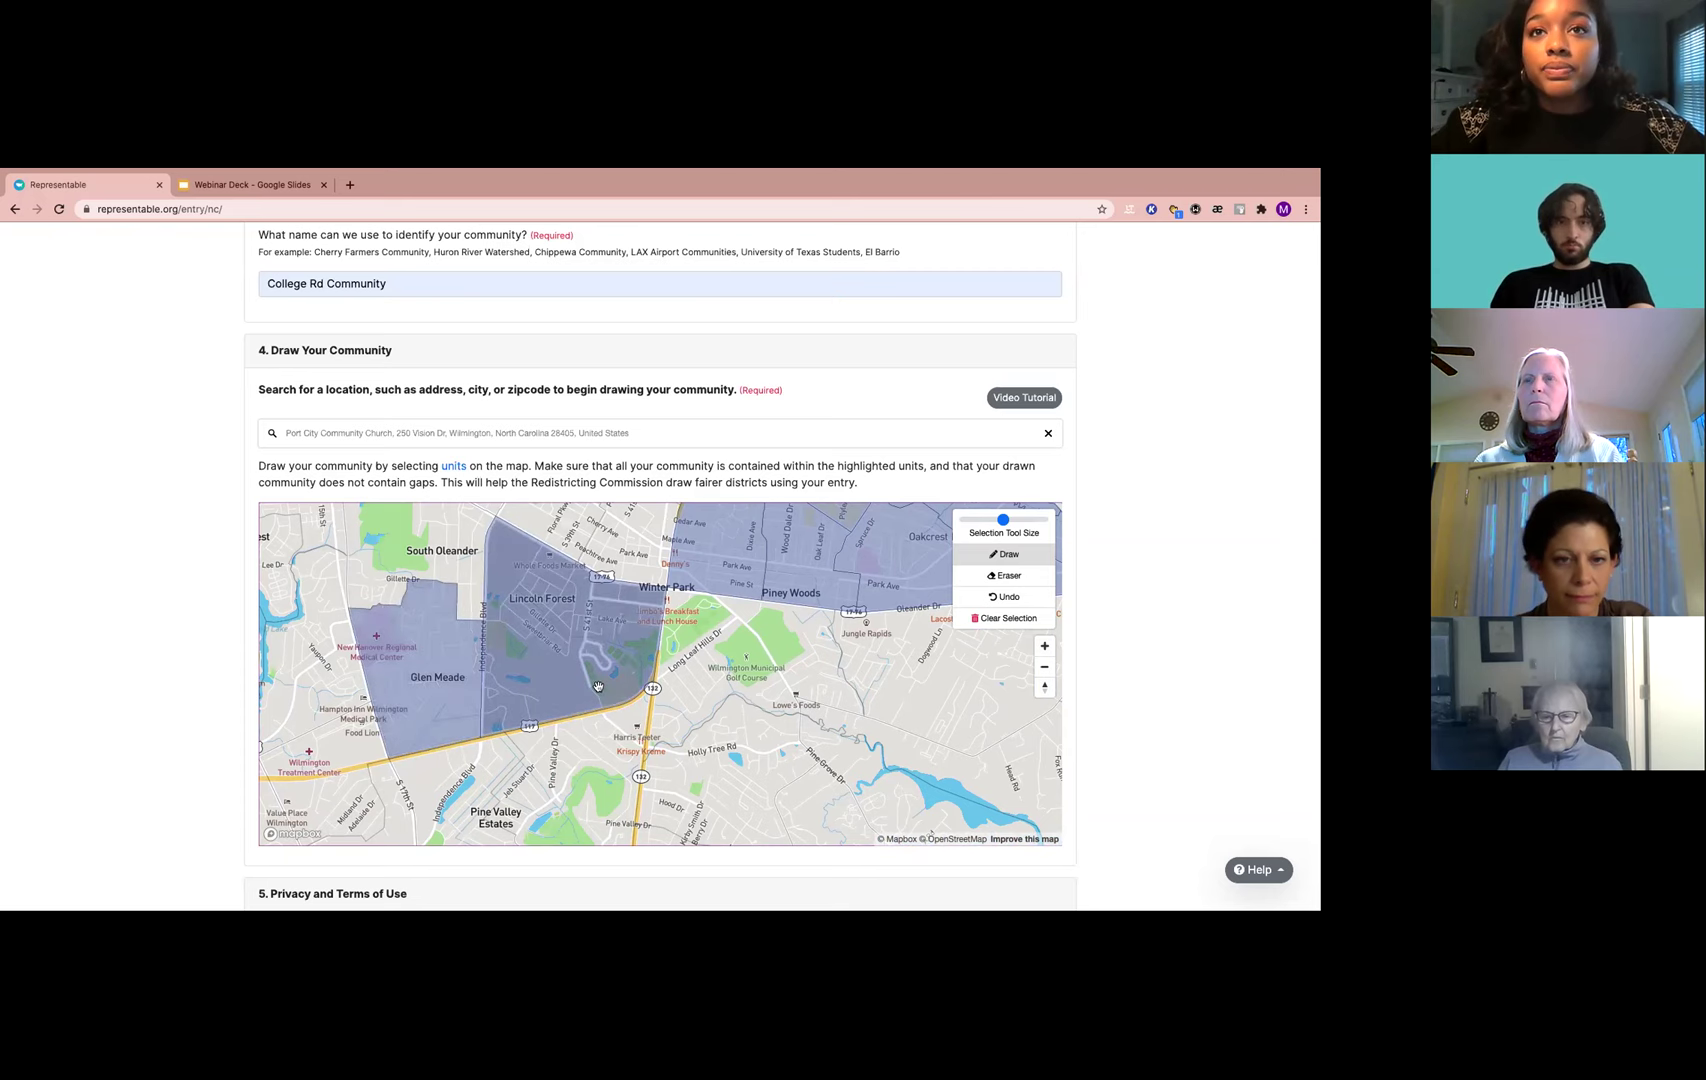
pyautogui.scroll(2, 503, 659)
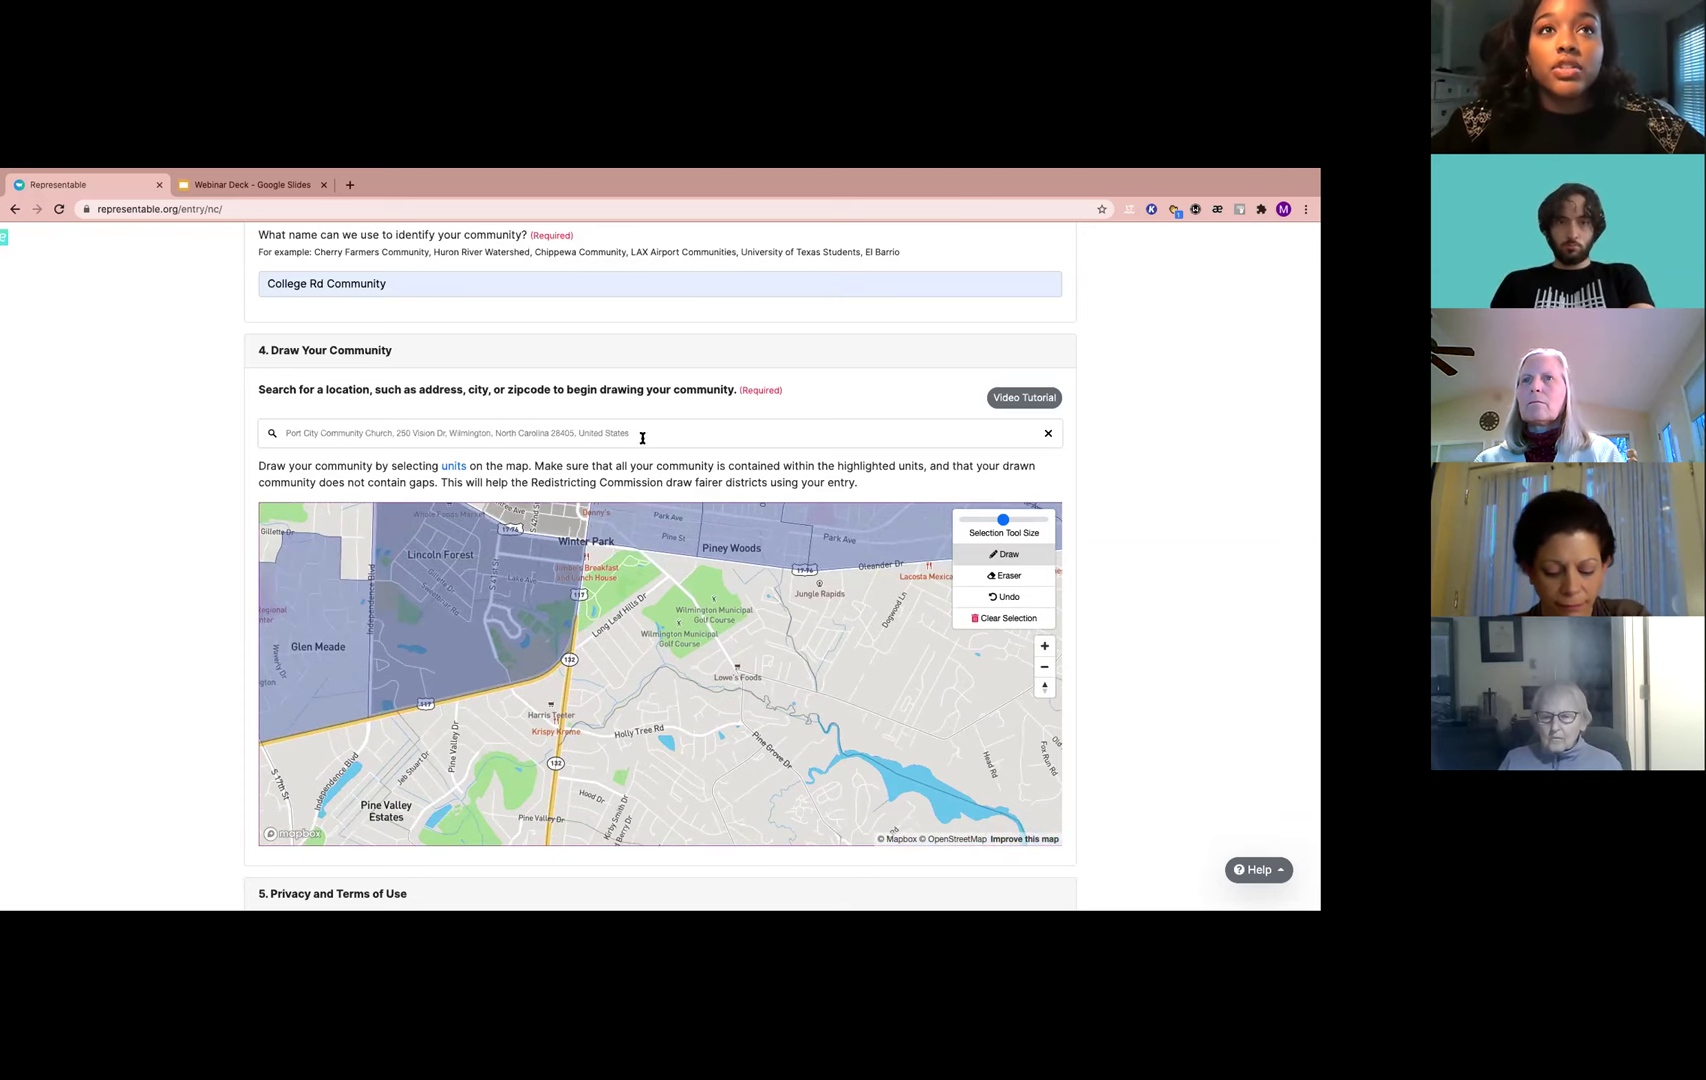
pyautogui.tripleClick(287, 428)
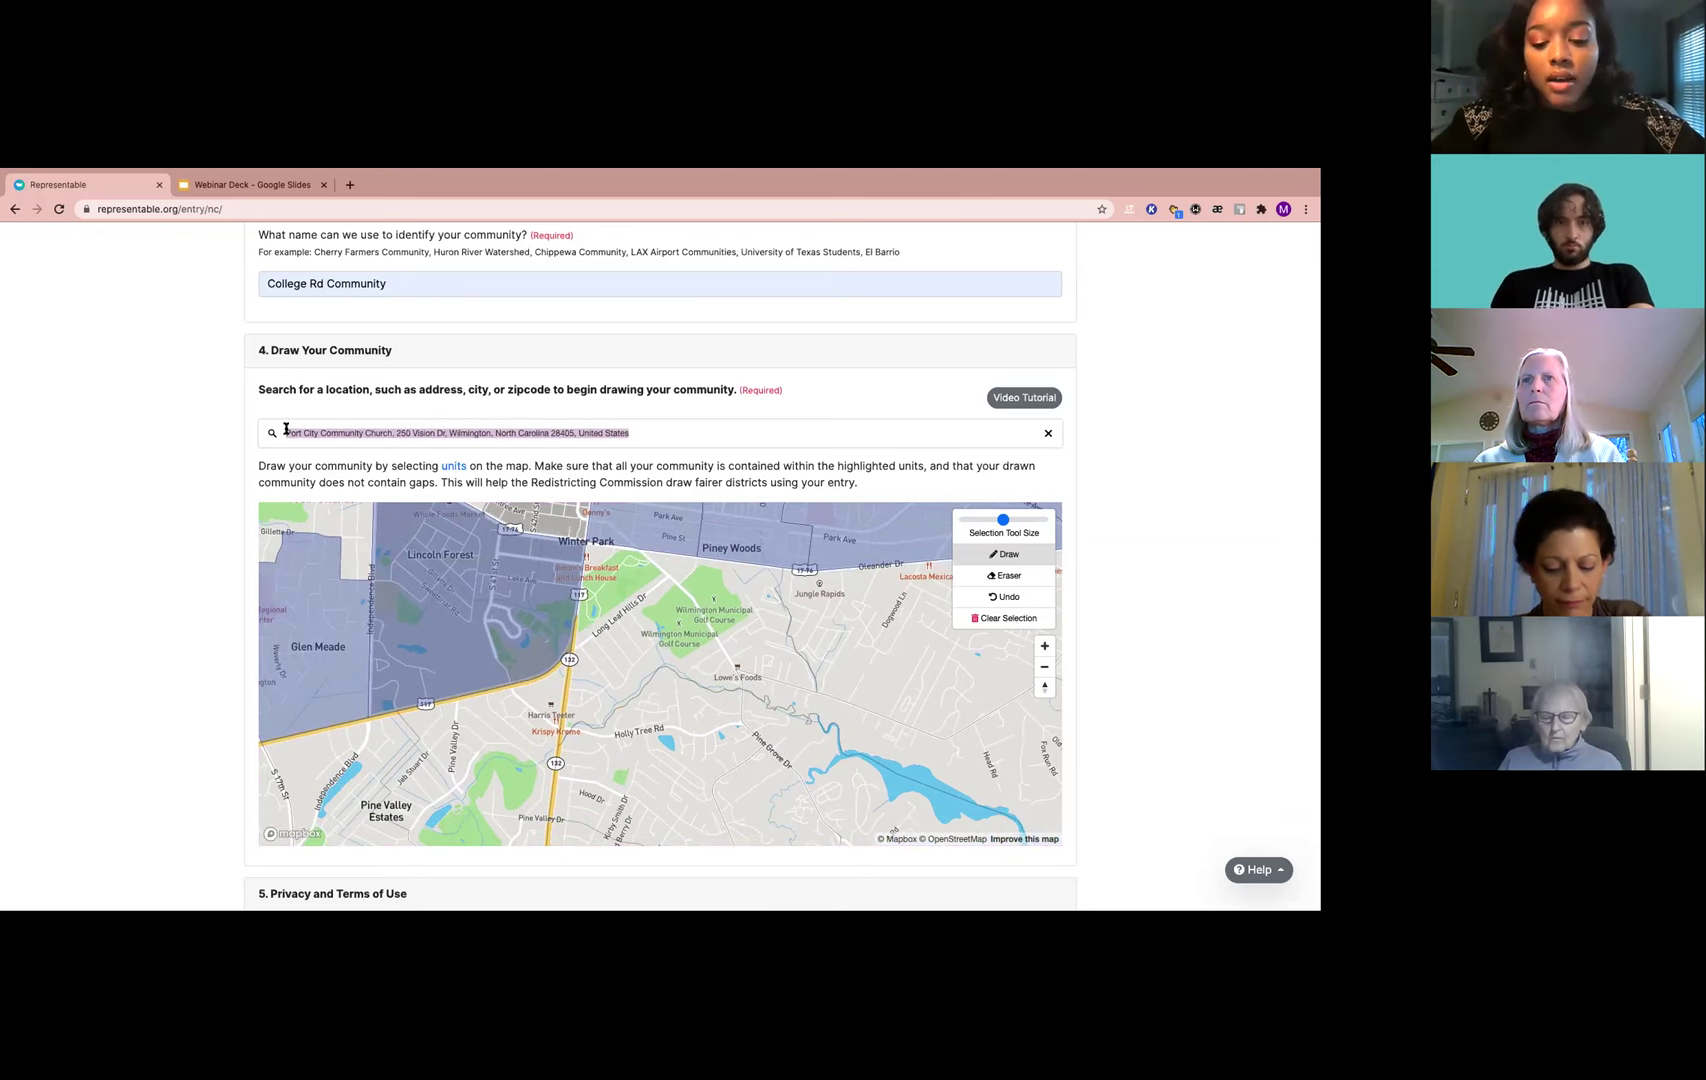
# Search 'hoggard' to jump to Hoggard High School and add the unit below the highway
pyautogui.write('hoggard')
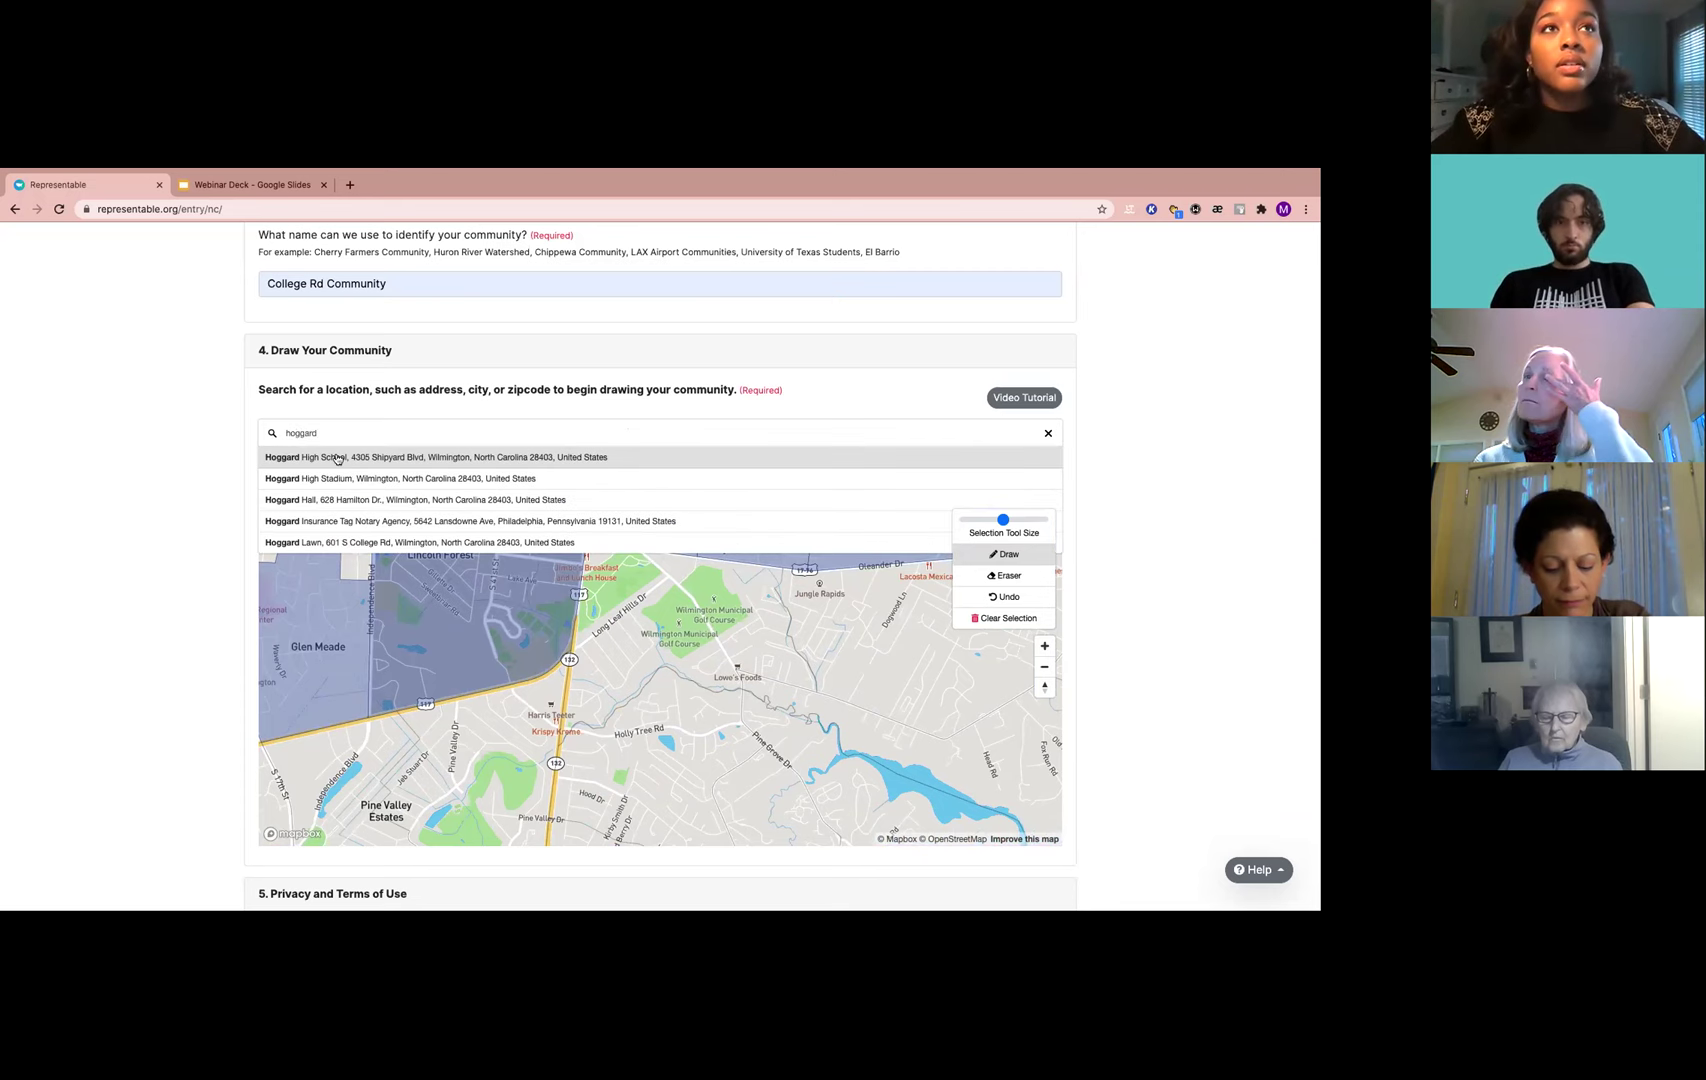
pyautogui.click(337, 458)
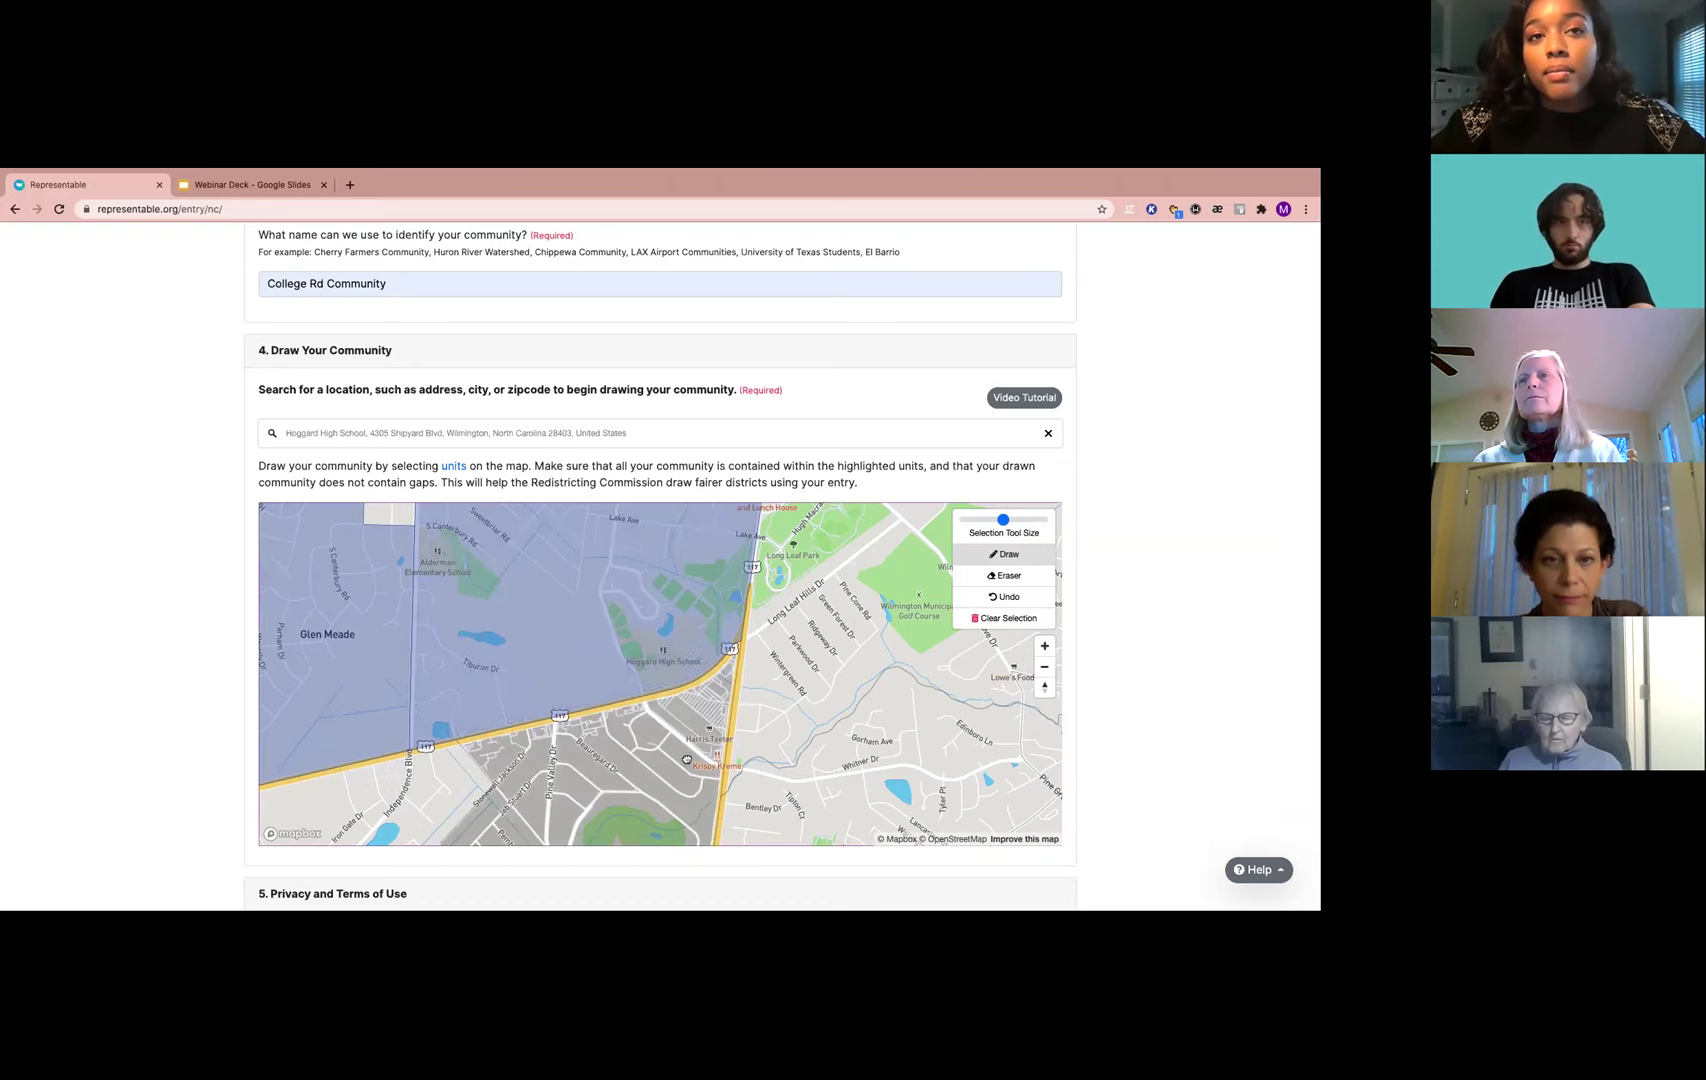
pyautogui.click(687, 760)
pyautogui.moveTo(762, 708); pyautogui.dragTo(641, 788)
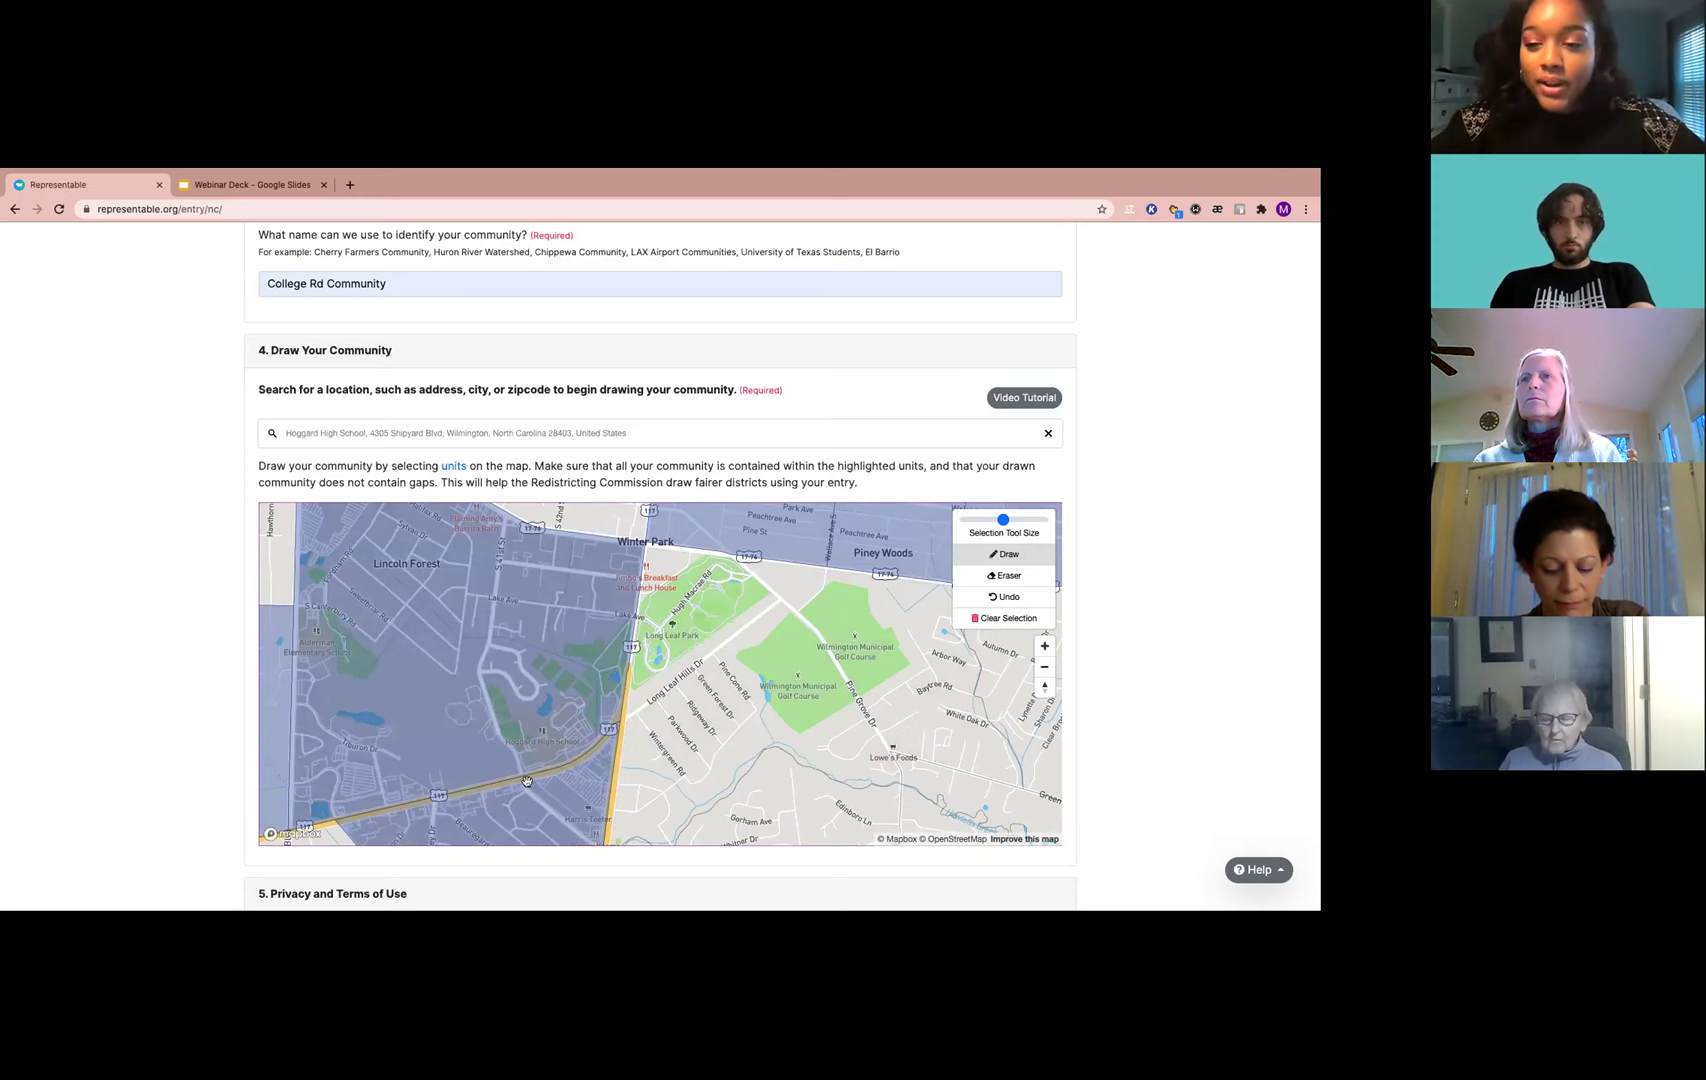
# Pan east past the highway and add the golf-course unit to the community
pyautogui.moveTo(752, 699); pyautogui.dragTo(634, 718)
pyautogui.moveTo(534, 655)
pyautogui.mouseDown()
pyautogui.moveTo(458, 594)
pyautogui.moveTo(537, 618)
pyautogui.mouseUp()
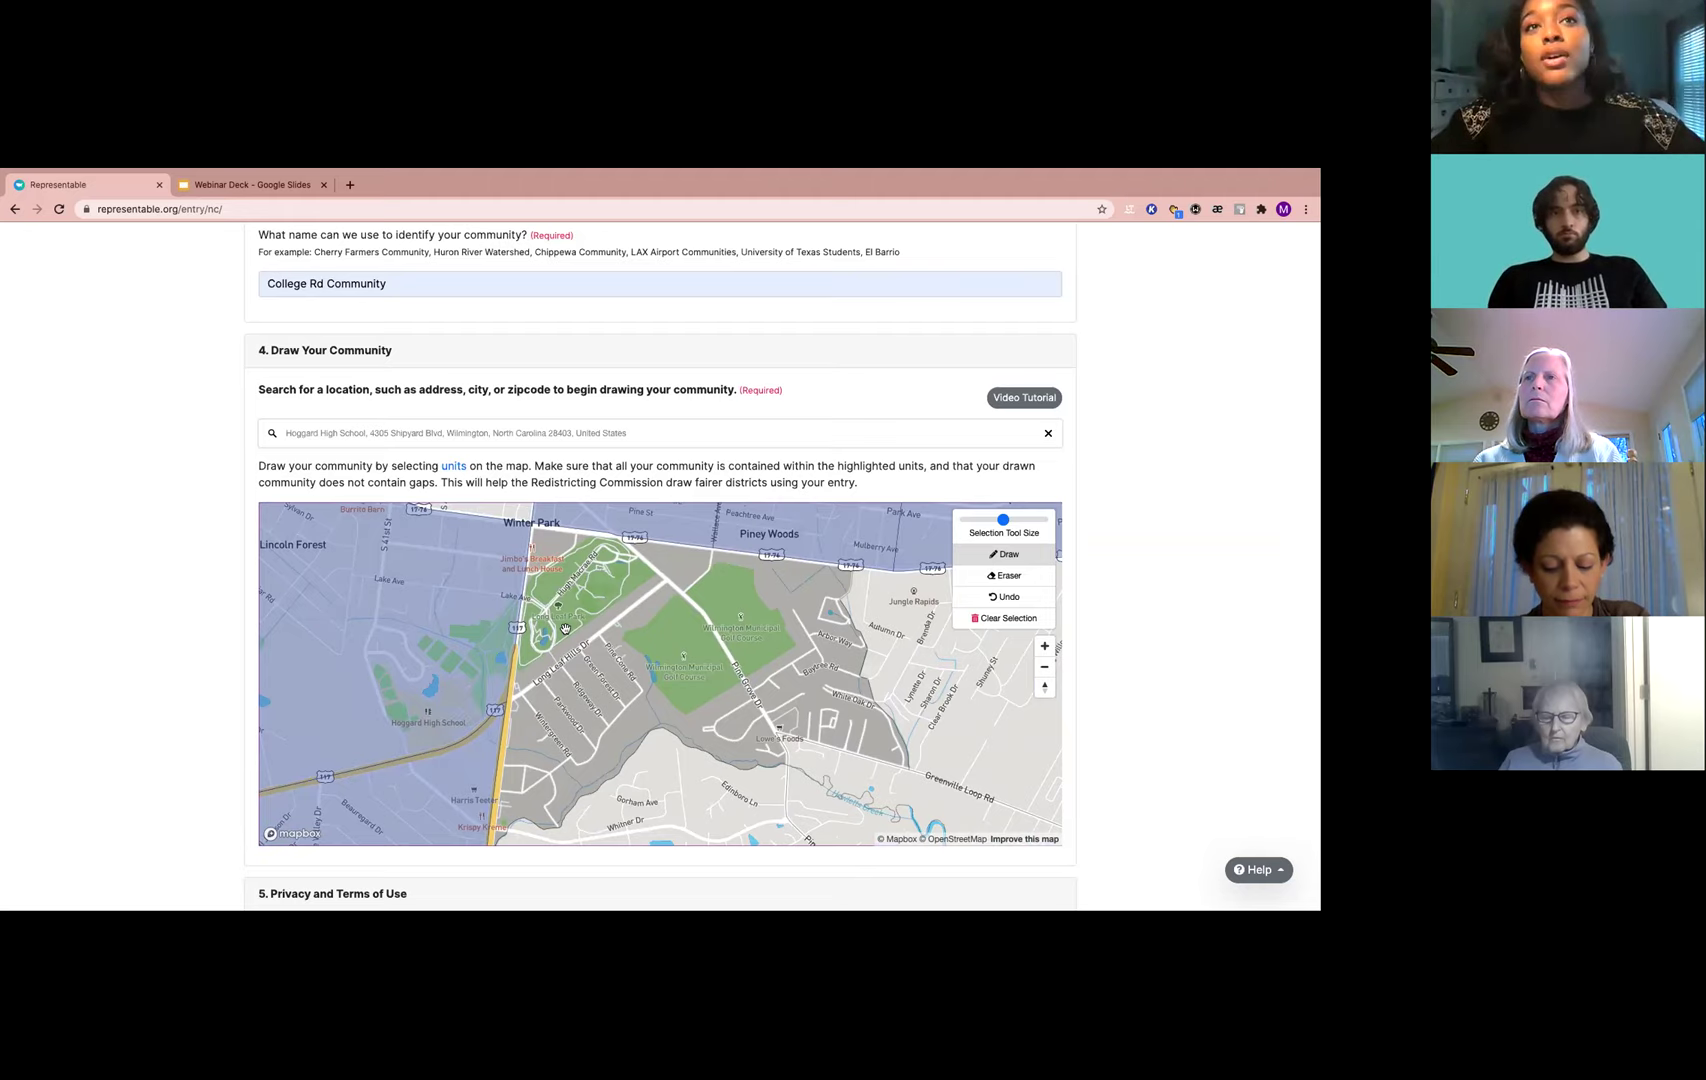
pyautogui.click(661, 657)
pyautogui.moveTo(681, 703); pyautogui.dragTo(708, 563)
# Bring Millbrook into view and add three units east of Route 132
pyautogui.moveTo(680, 676); pyautogui.dragTo(676, 481)
pyautogui.moveTo(850, 637); pyautogui.dragTo(807, 674)
pyautogui.moveTo(867, 790)
pyautogui.mouseDown()
pyautogui.moveTo(830, 712)
pyautogui.moveTo(830, 759)
pyautogui.mouseUp()
pyautogui.scroll(-2, 830, 712)
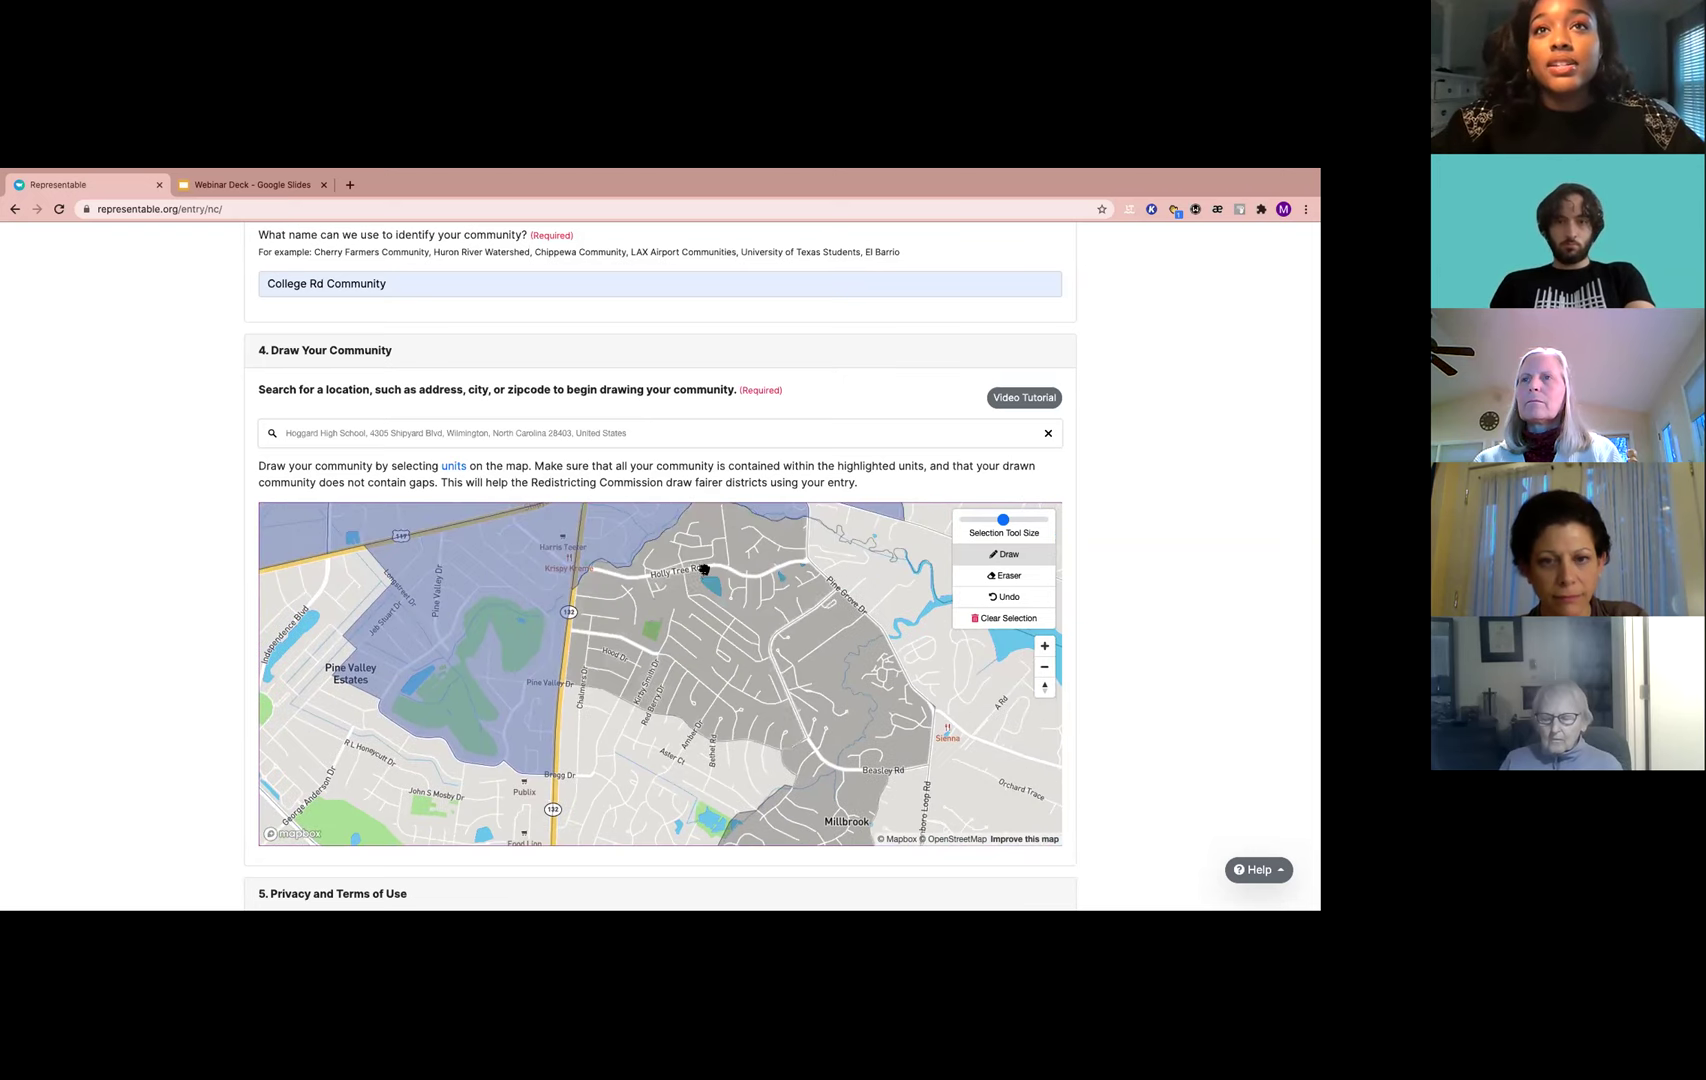
pyautogui.click(704, 572)
pyautogui.click(667, 754)
pyautogui.click(846, 706)
# Add the Pine Valley Estates unit, then pan south toward Echo Farms
pyautogui.scroll(-1, 825, 760)
pyautogui.moveTo(821, 790); pyautogui.dragTo(880, 743)
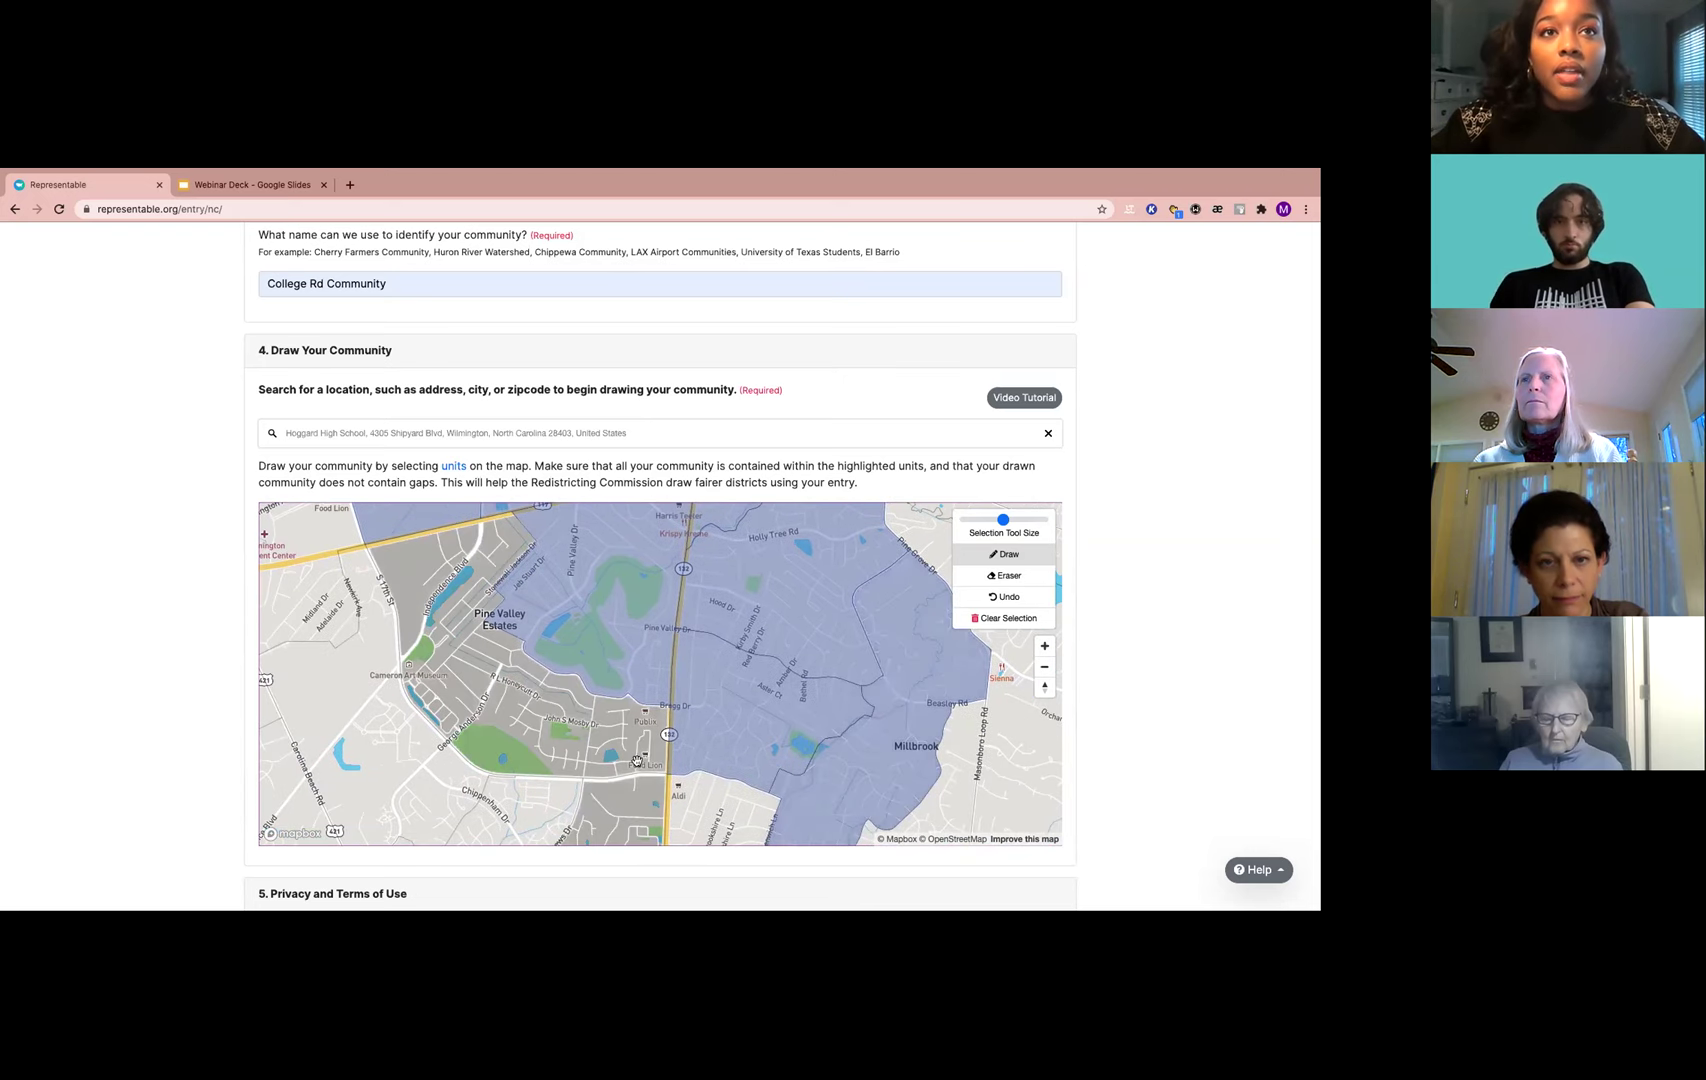
pyautogui.click(589, 724)
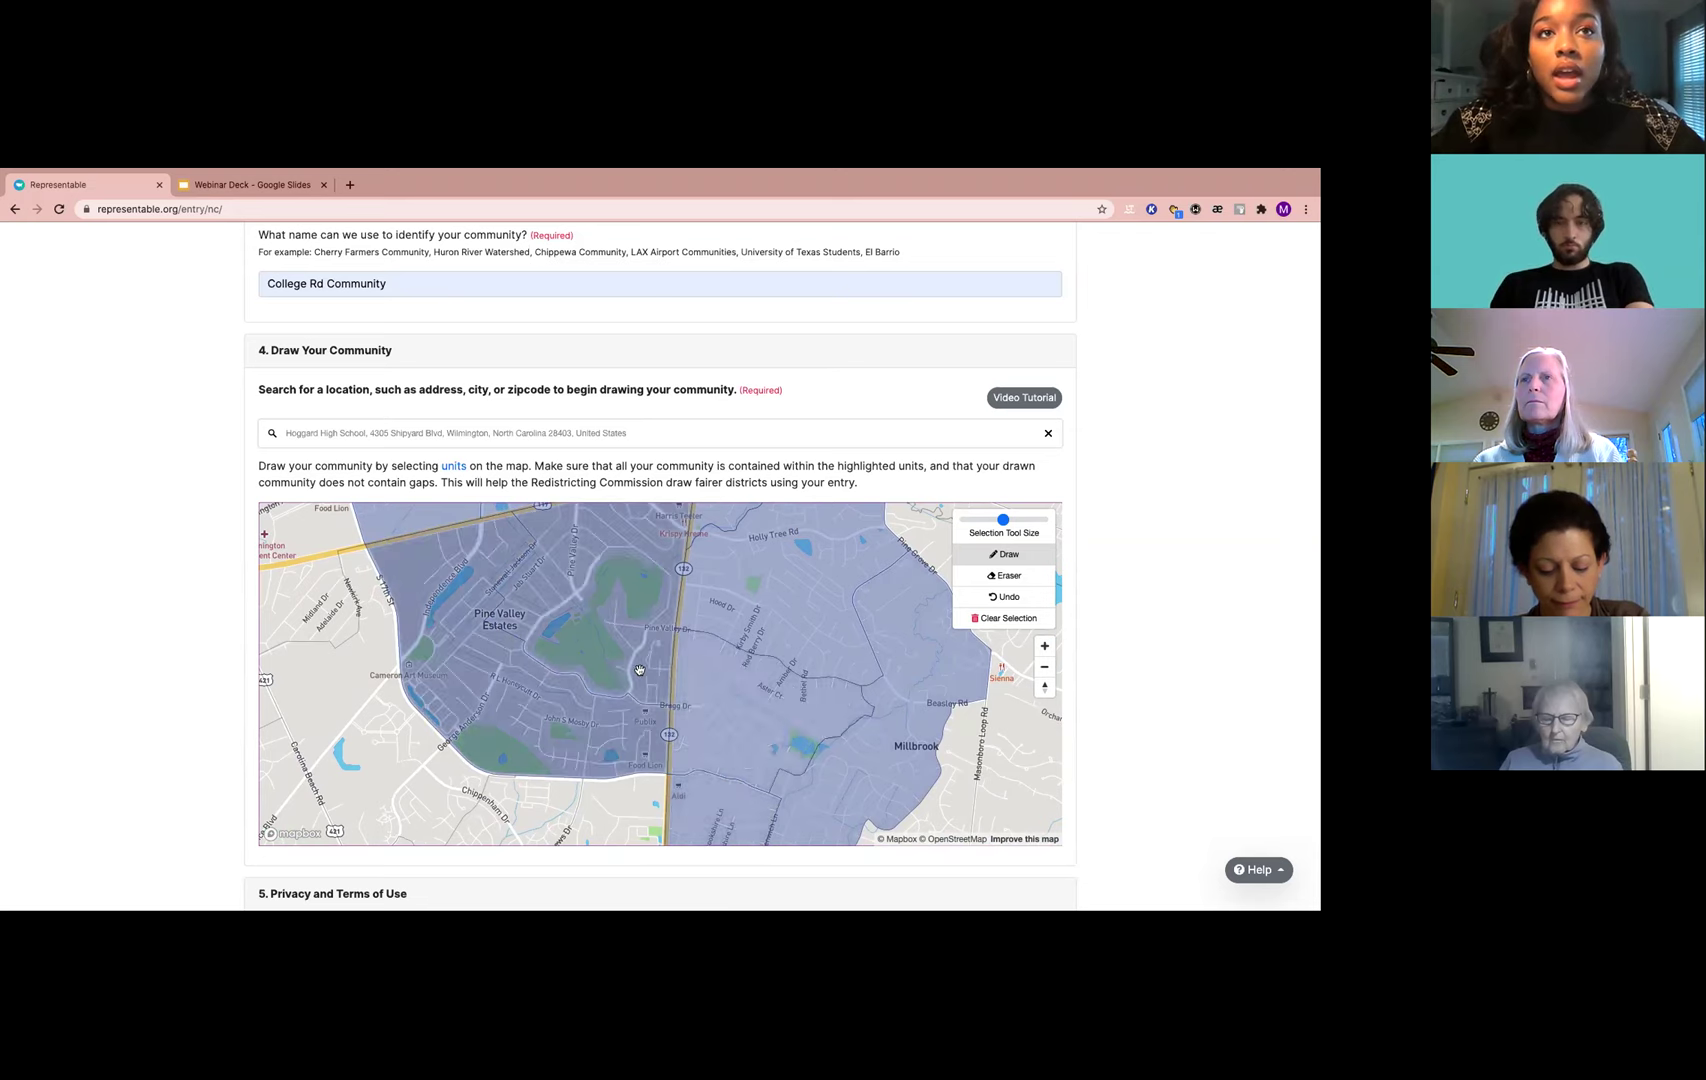
pyautogui.scroll(-2, 643, 661)
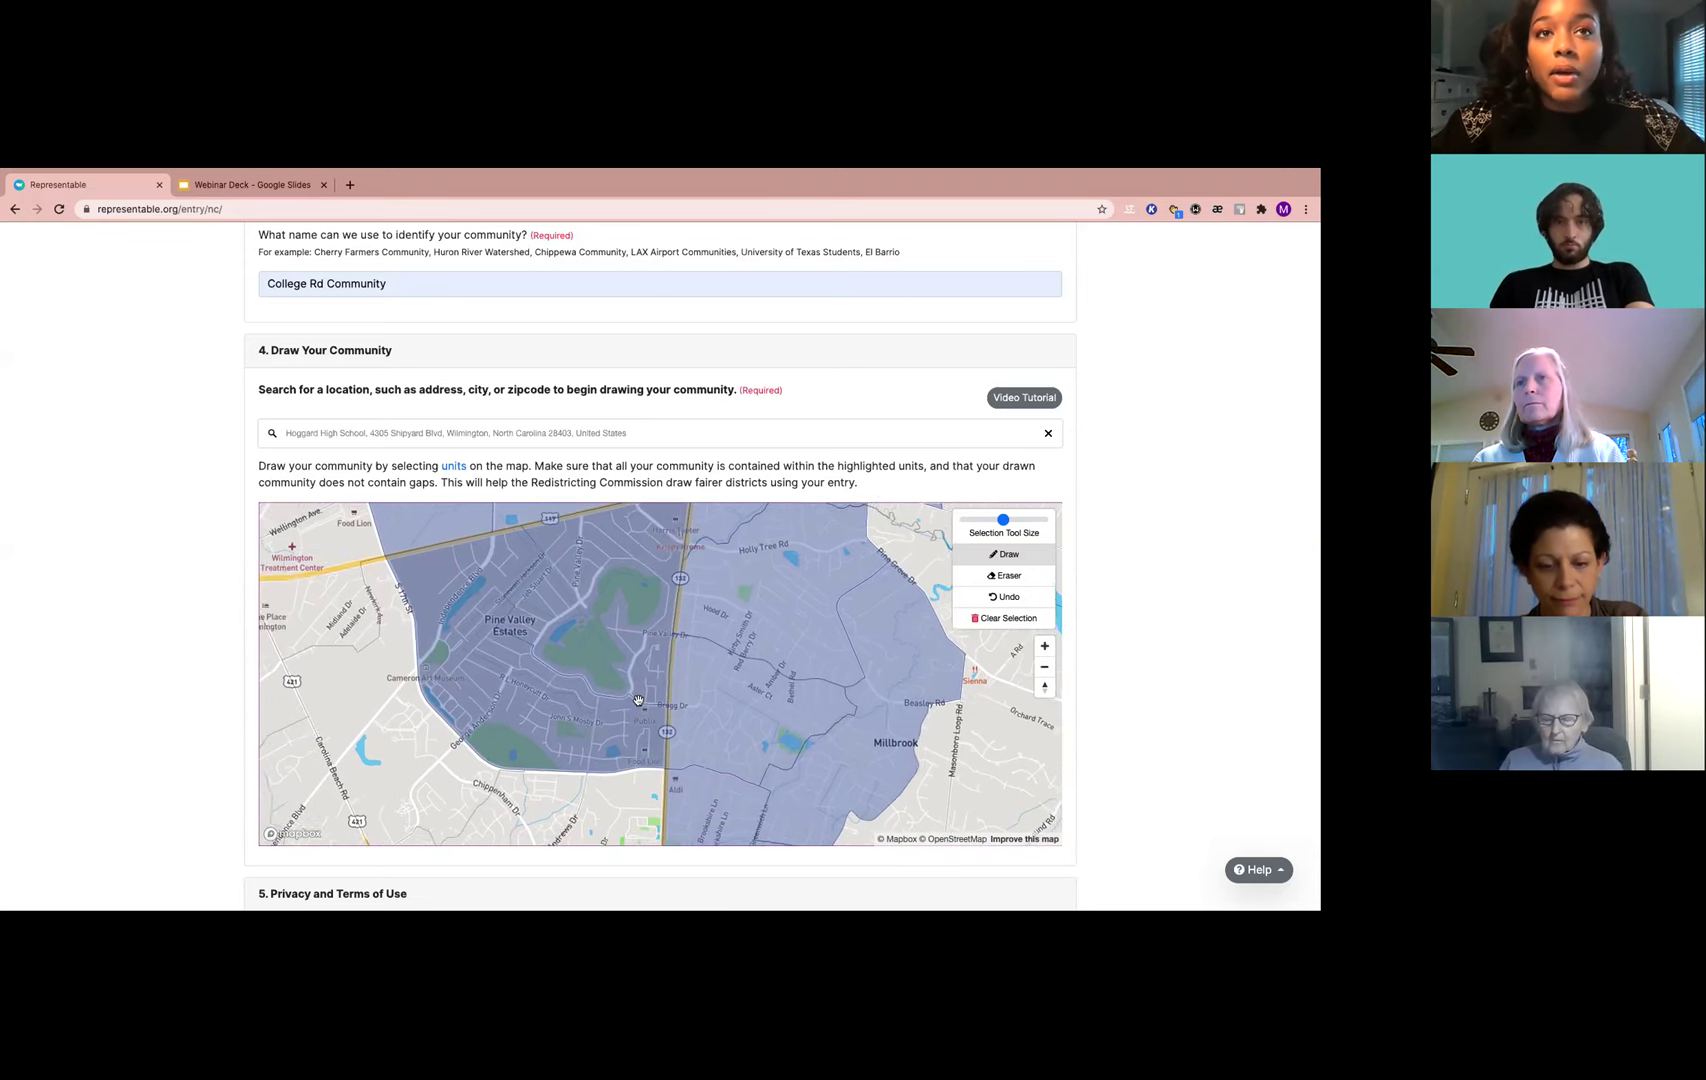
pyautogui.moveTo(457, 632)
pyautogui.mouseDown()
pyautogui.moveTo(550, 720)
pyautogui.moveTo(488, 622)
pyautogui.mouseUp()
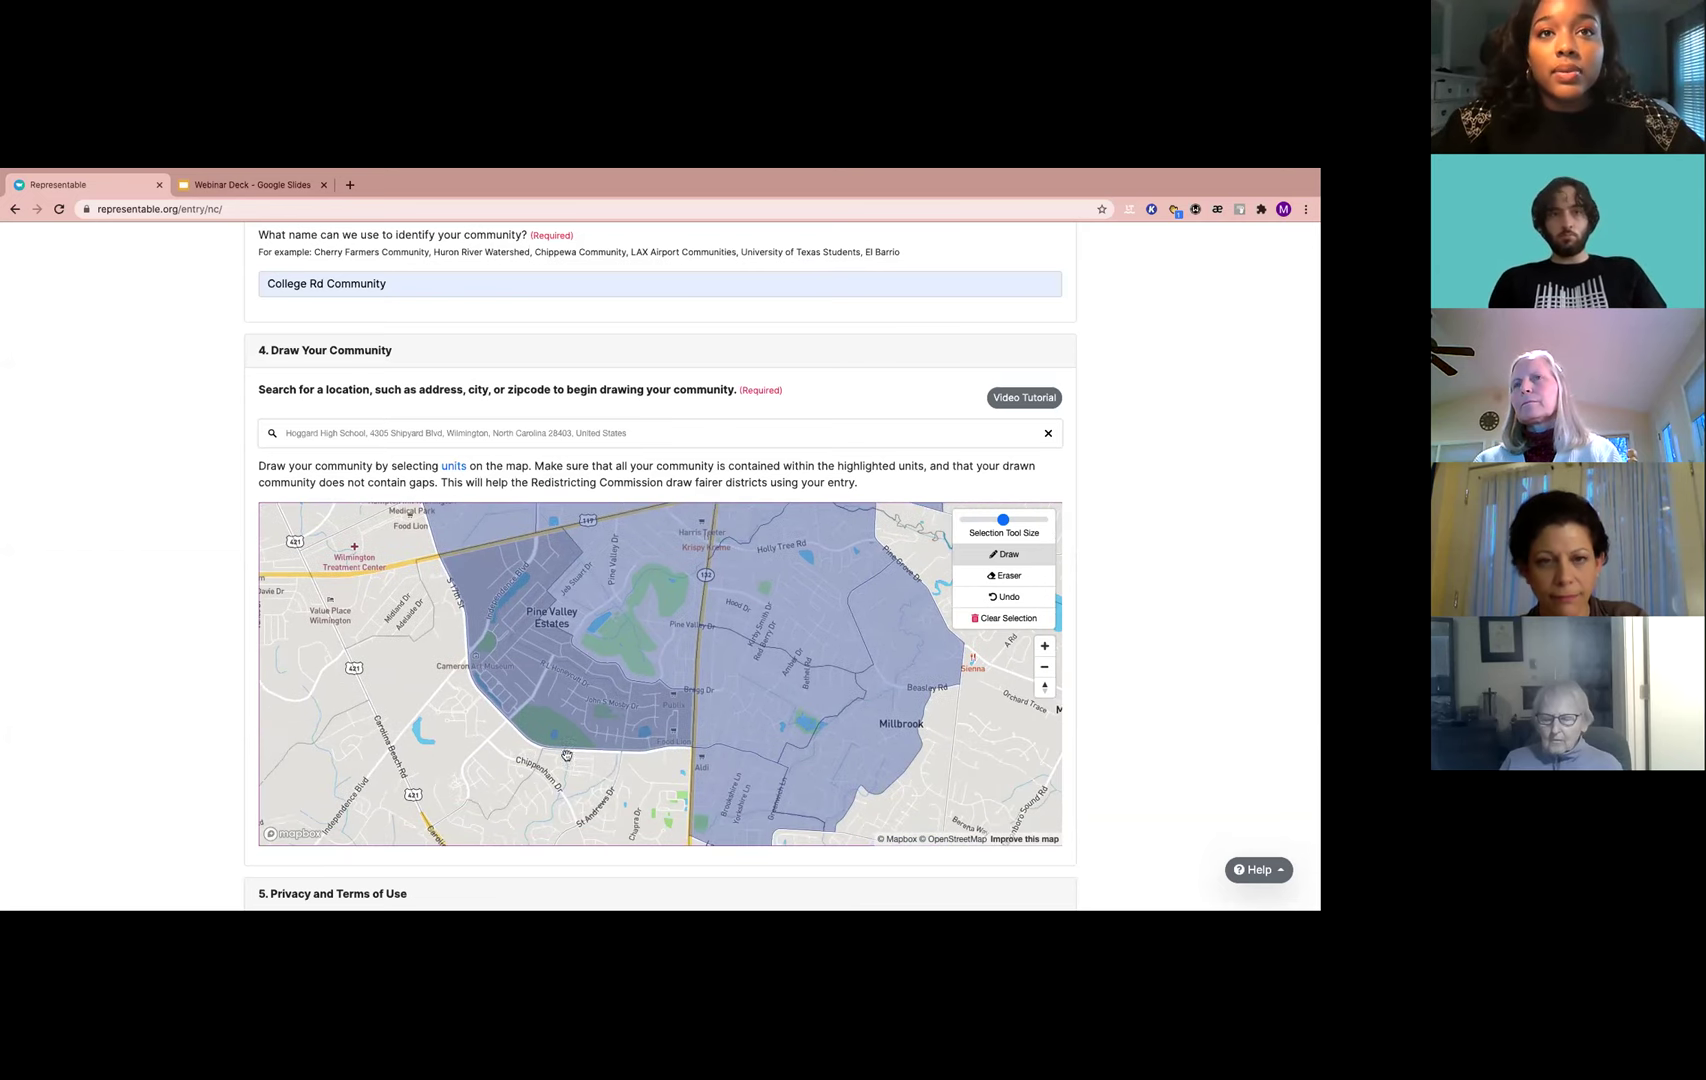
pyautogui.scroll(2, 644, 768)
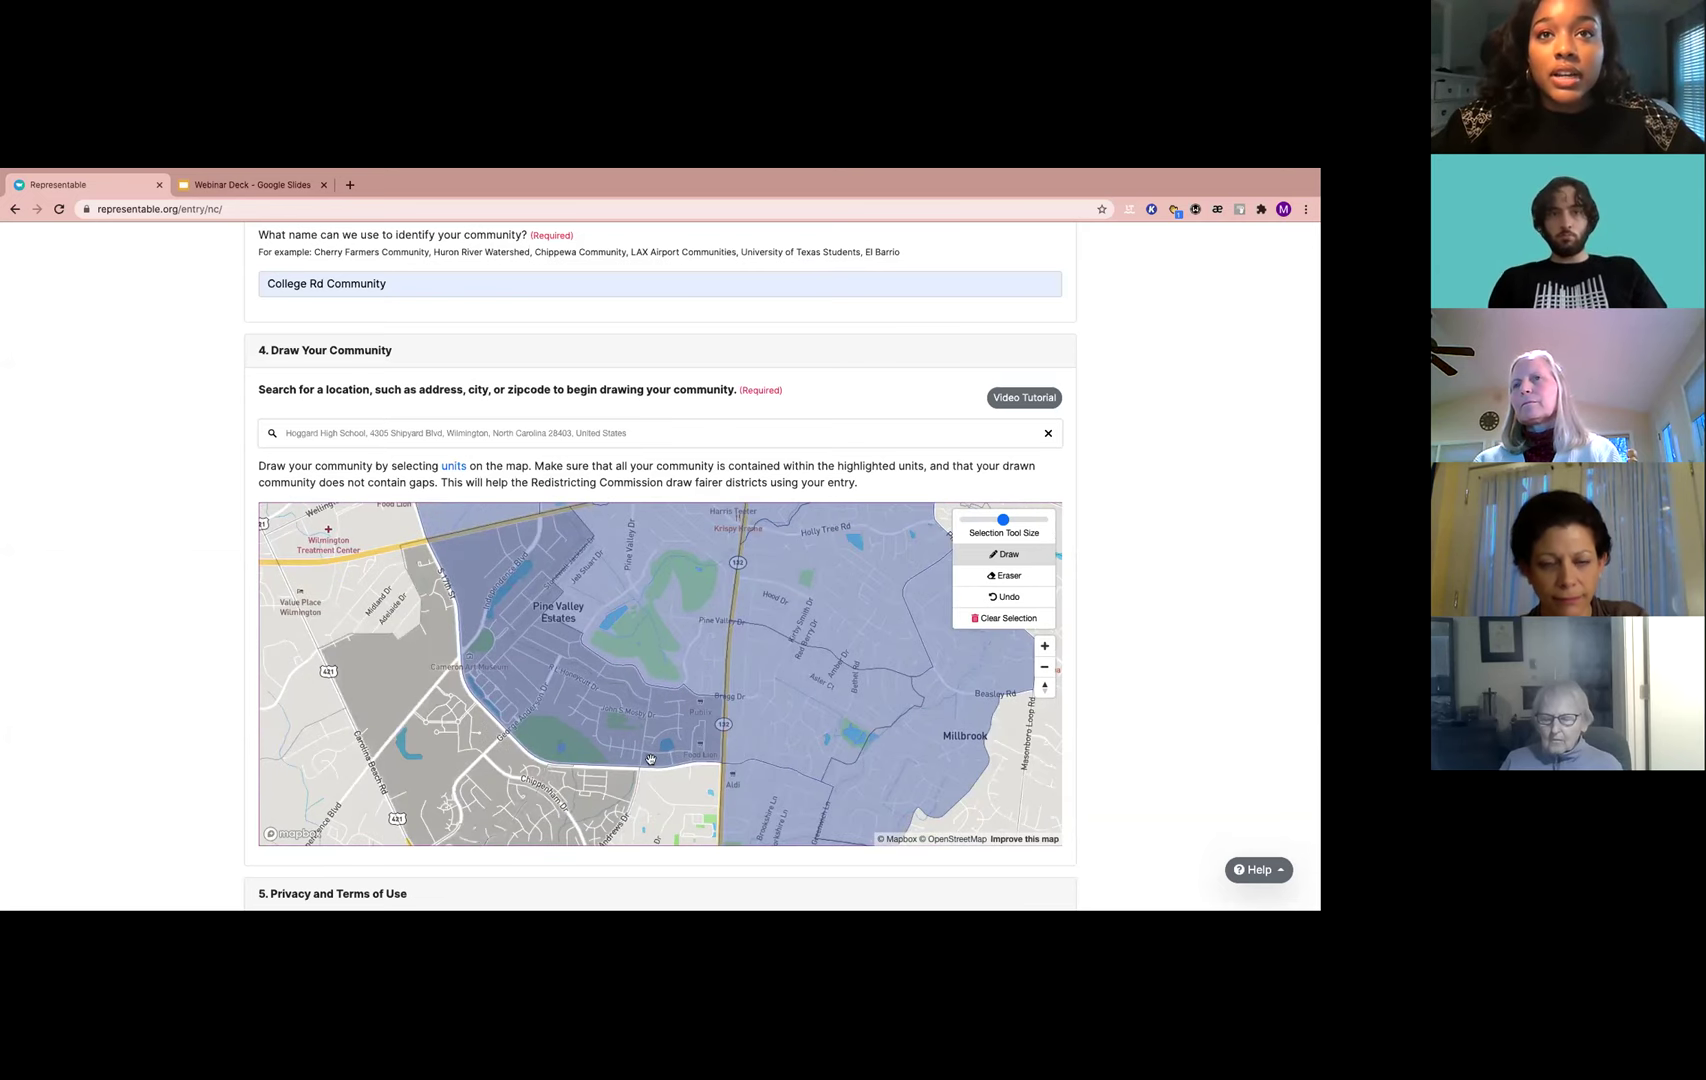
pyautogui.moveTo(653, 758); pyautogui.dragTo(600, 630)
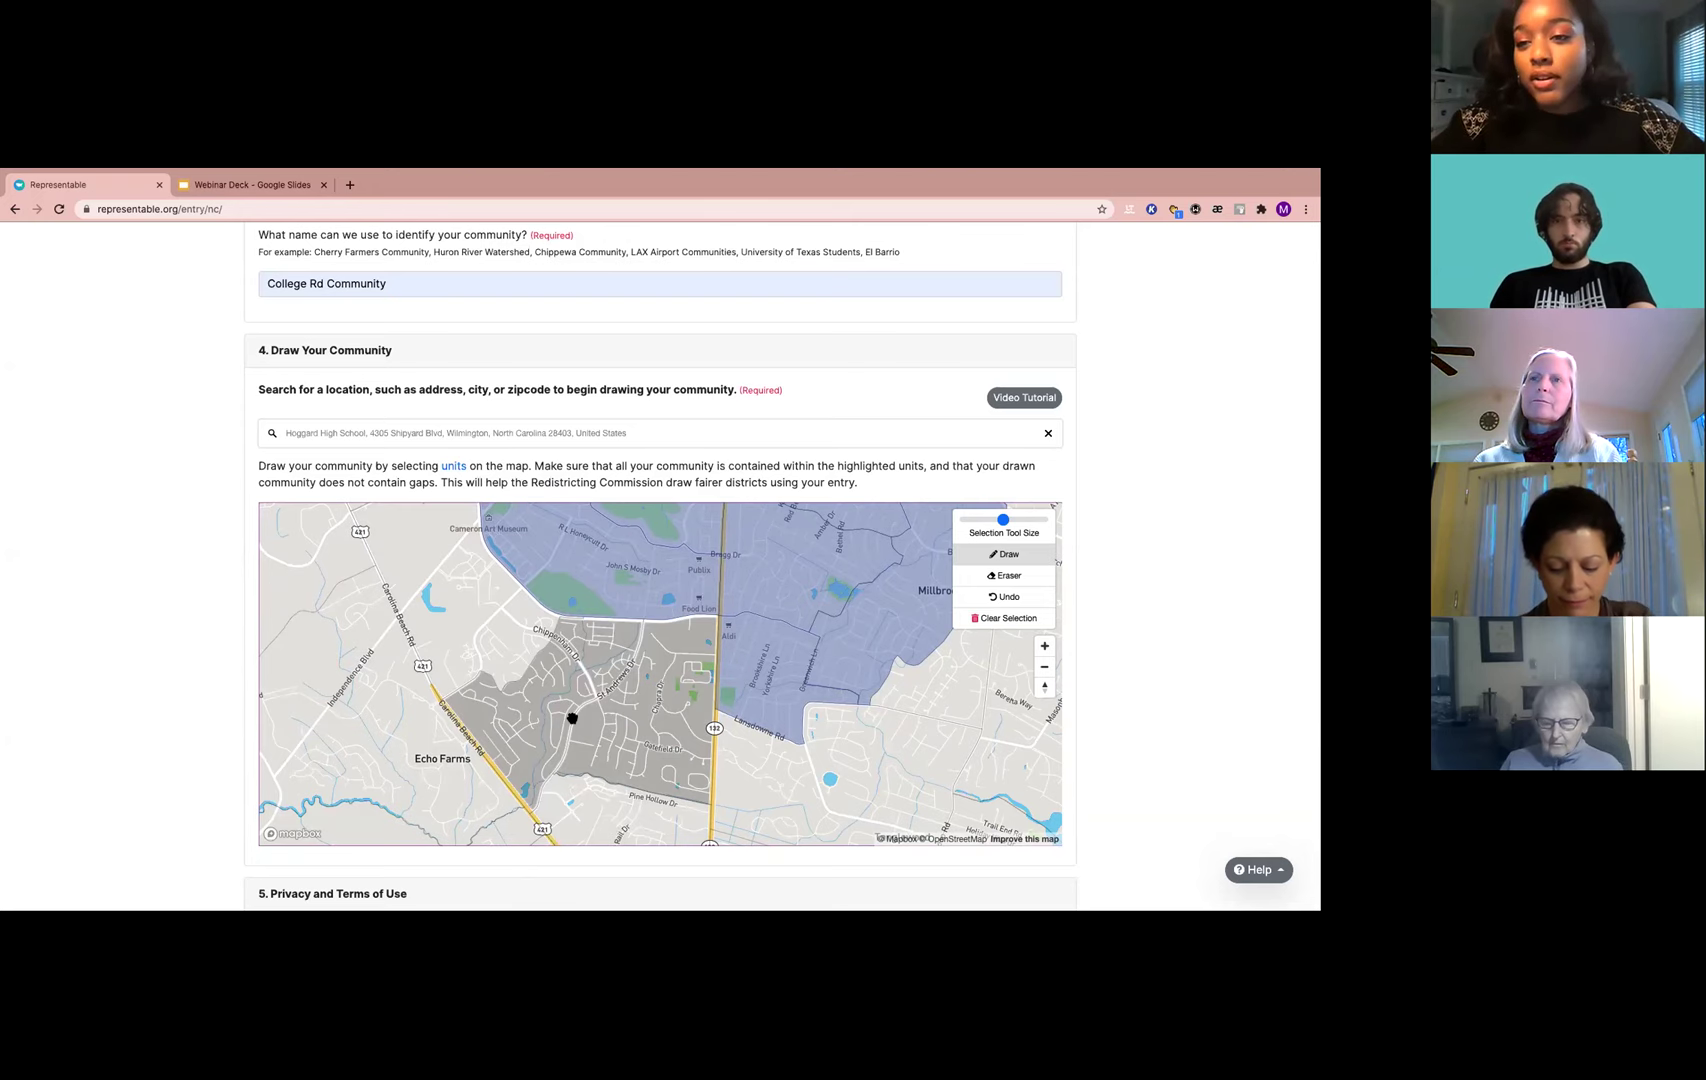
# Pan over the drawn area from Winter Park to Kings Grant, then zoom out to see it whole
pyautogui.scroll(-3, 640, 716)
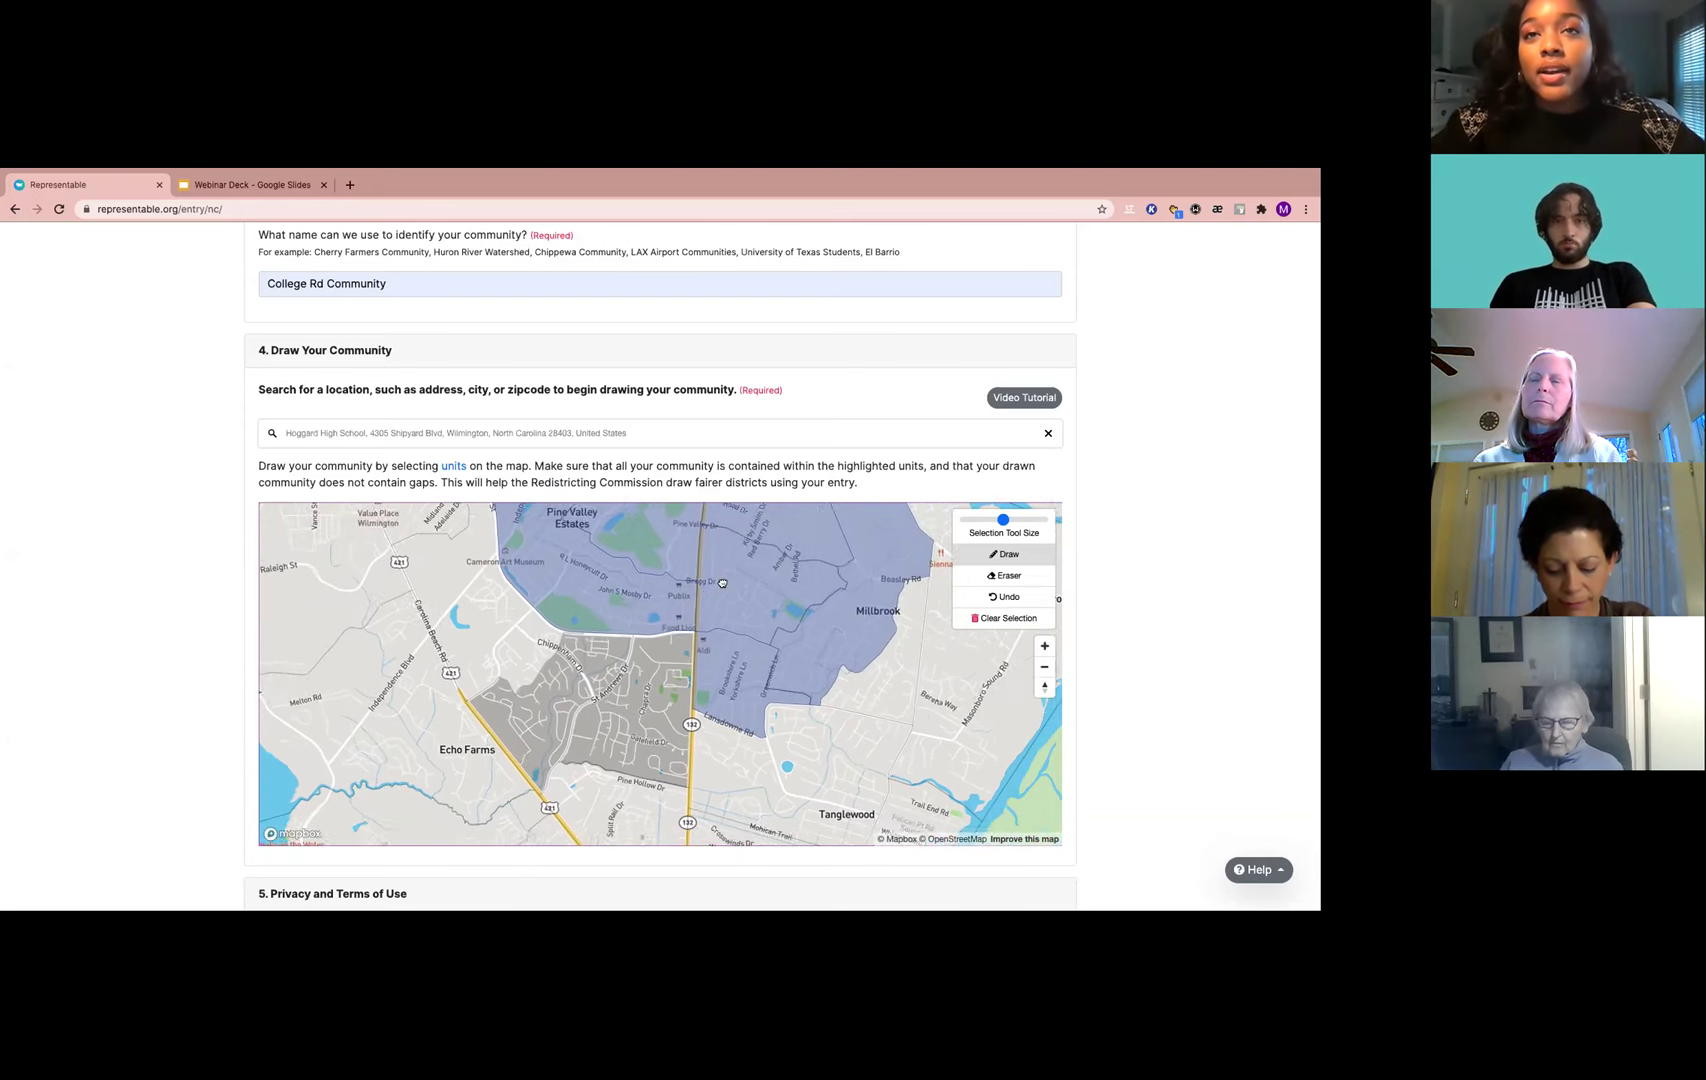
pyautogui.moveTo(756, 590); pyautogui.dragTo(728, 760)
pyautogui.moveTo(796, 609); pyautogui.dragTo(797, 702)
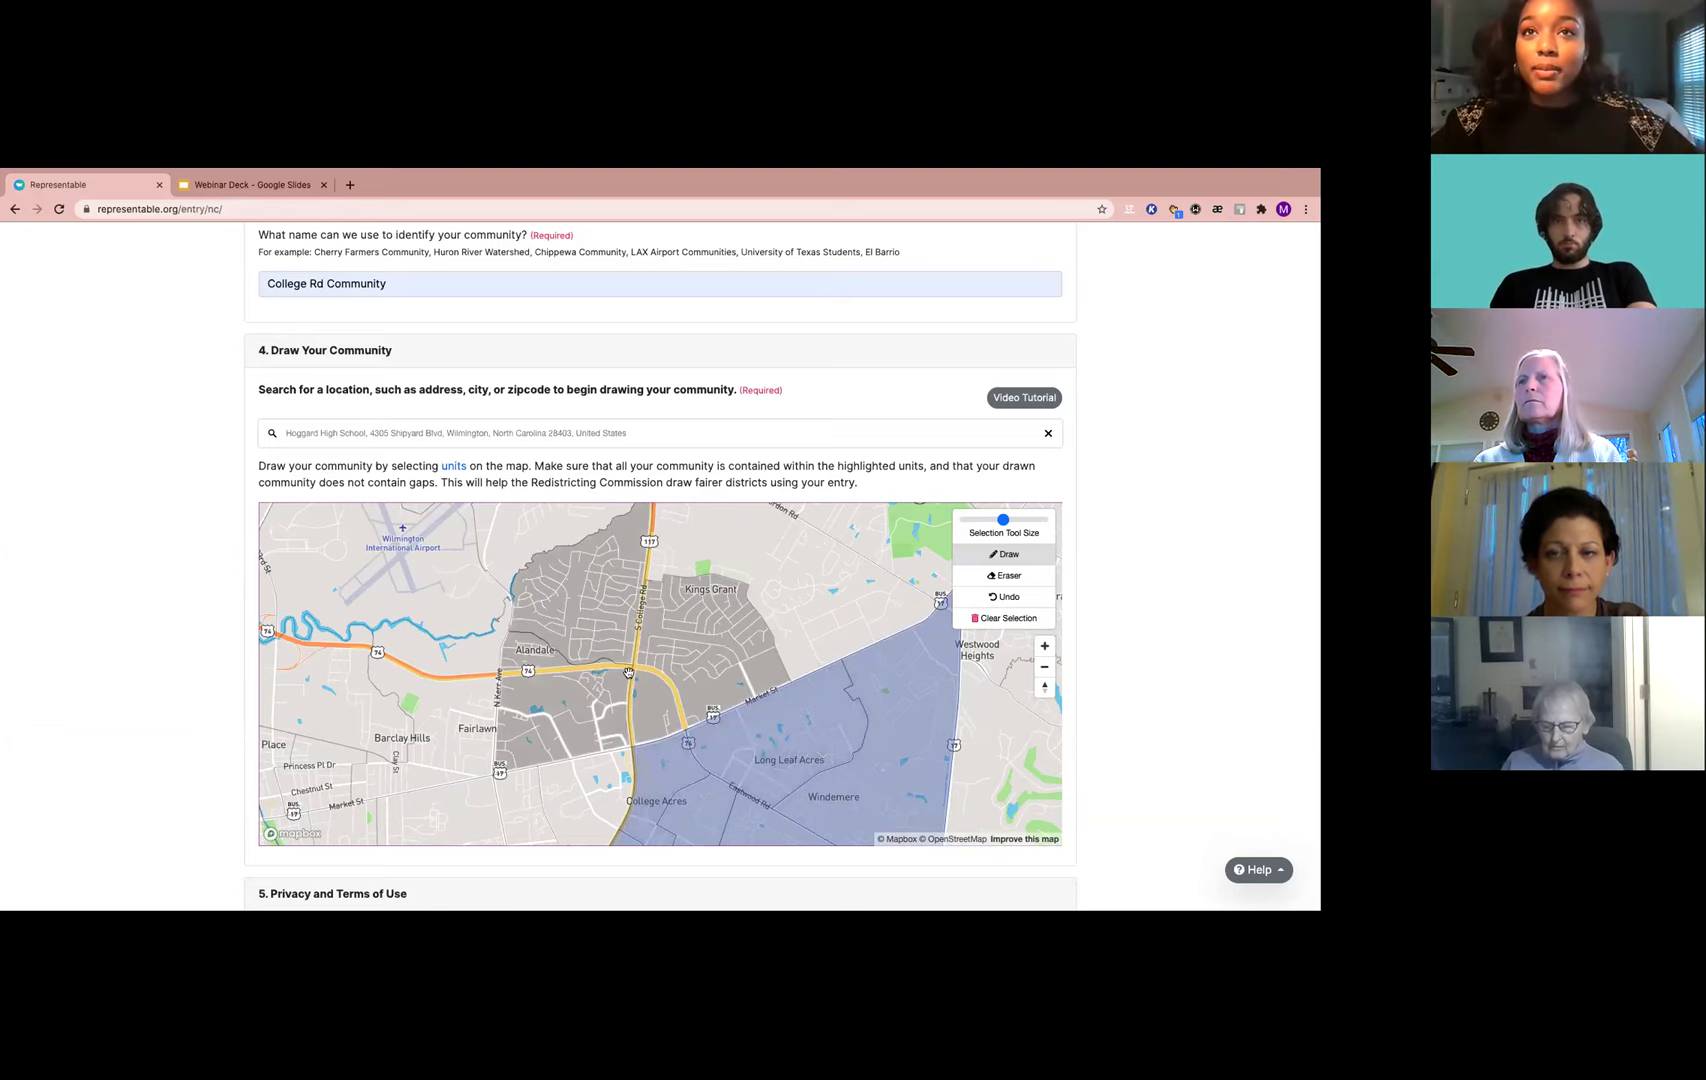
pyautogui.moveTo(695, 832); pyautogui.dragTo(782, 642)
pyautogui.moveTo(639, 820); pyautogui.dragTo(704, 605)
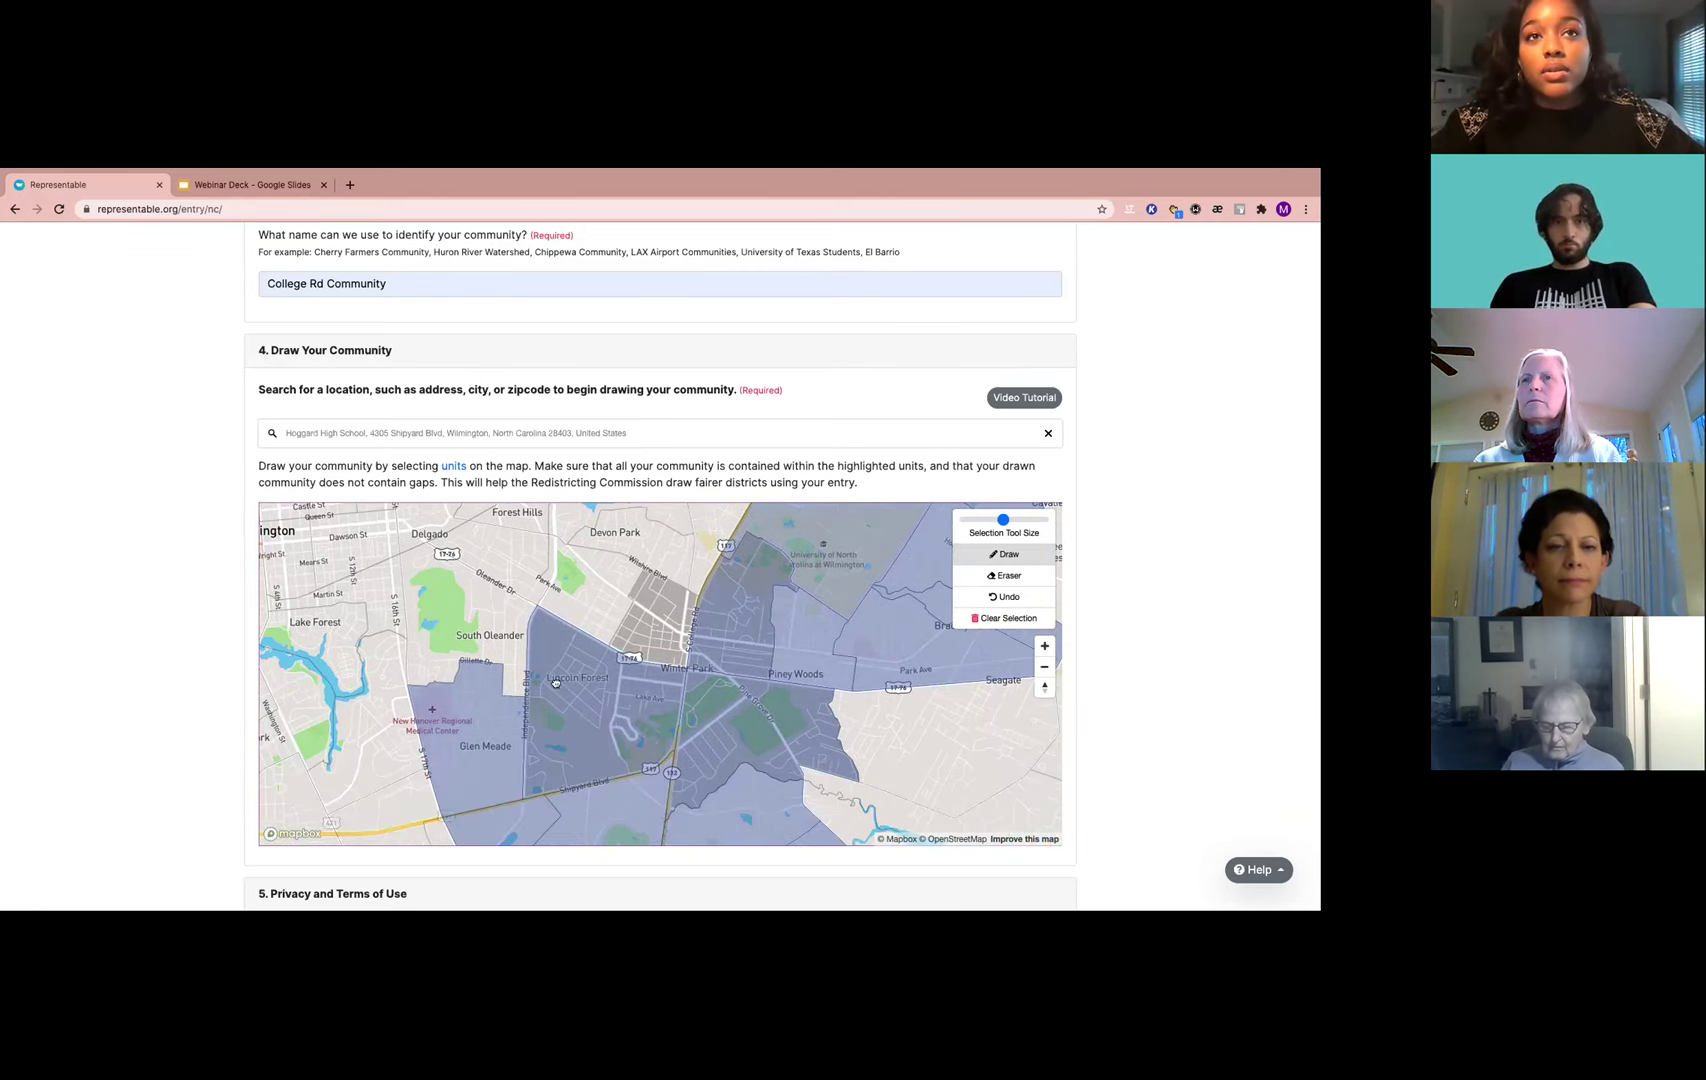
pyautogui.moveTo(556, 683); pyautogui.dragTo(582, 605)
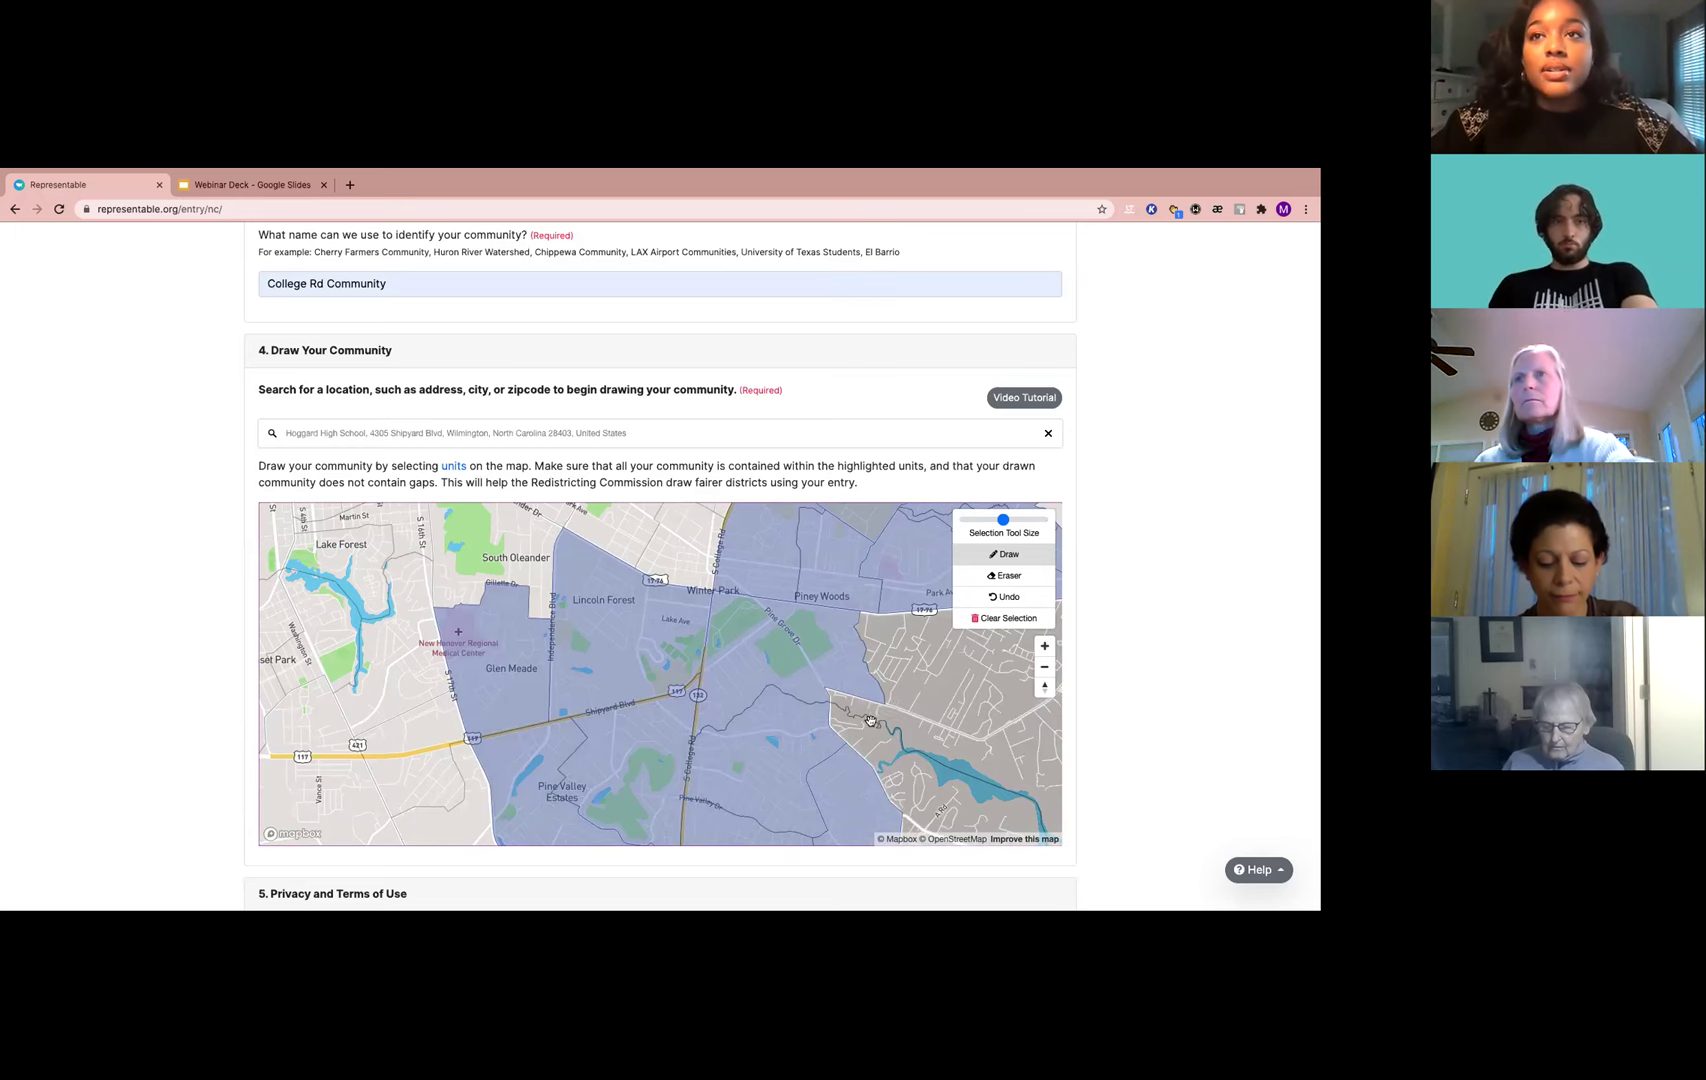
pyautogui.click(1047, 665)
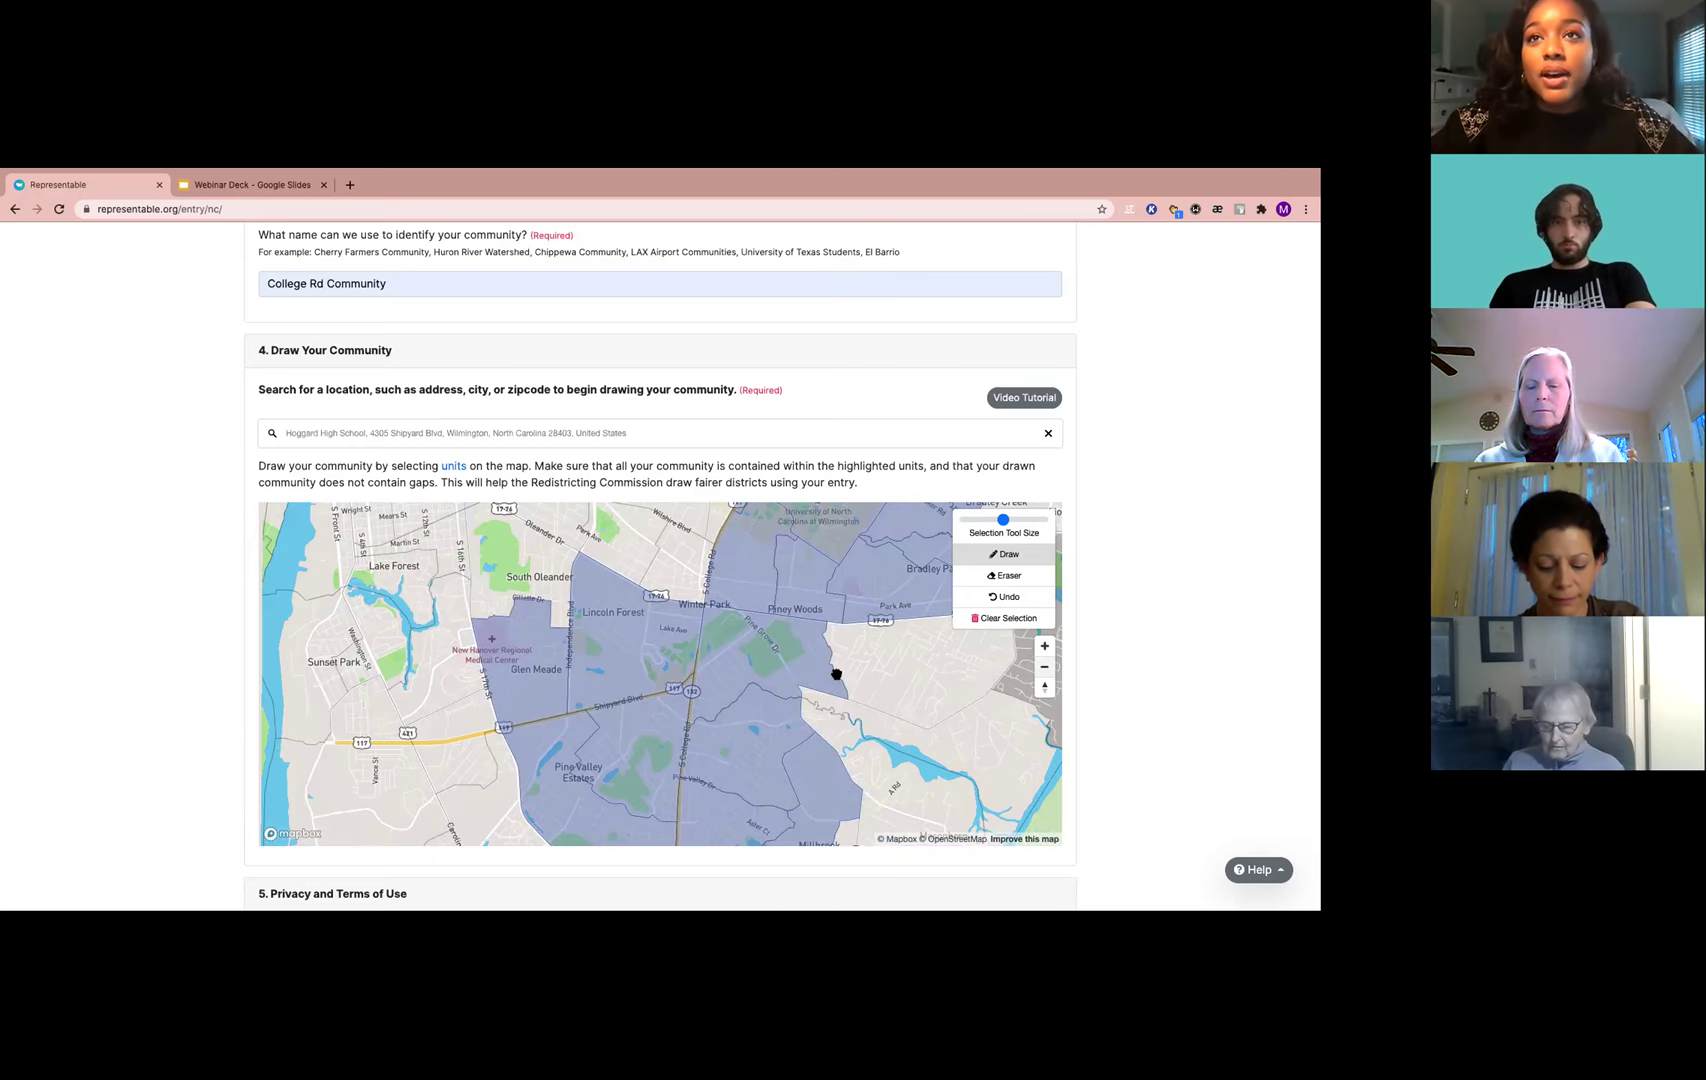
pyautogui.scroll(-4, 811, 667)
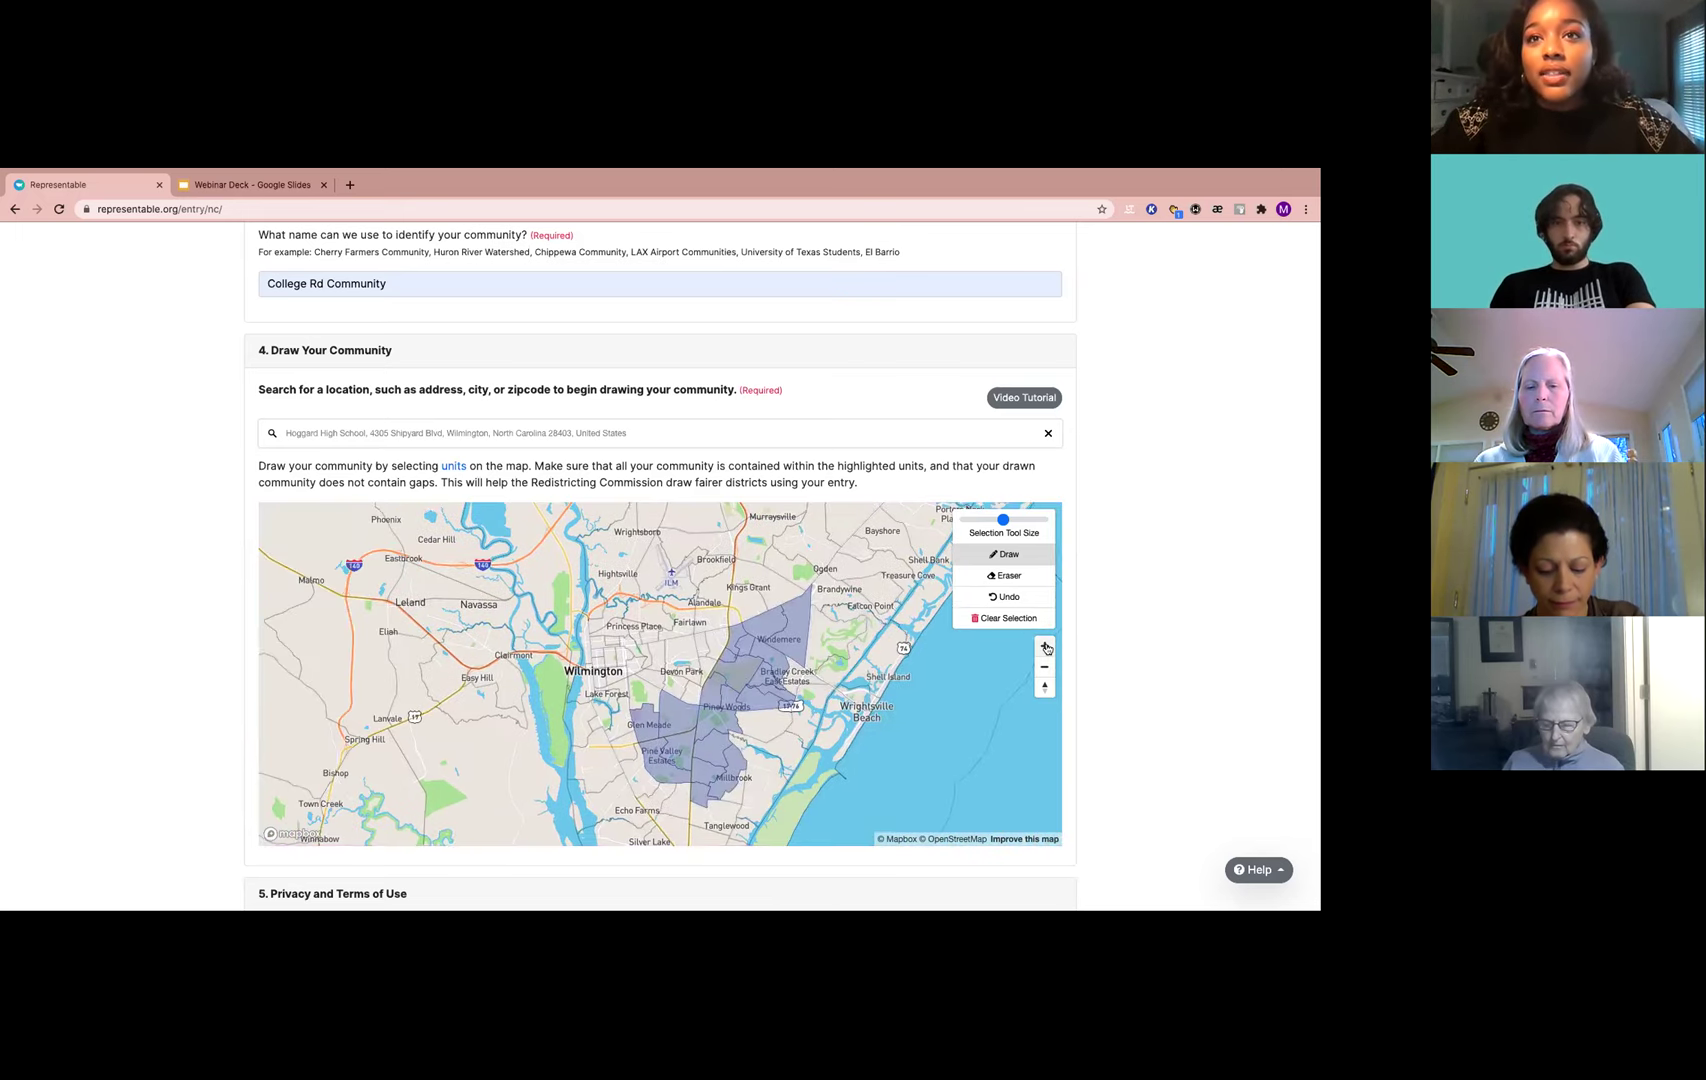
# Shrink the selection brush with the Selection Tool Size slider
pyautogui.scroll(4, 811, 735)
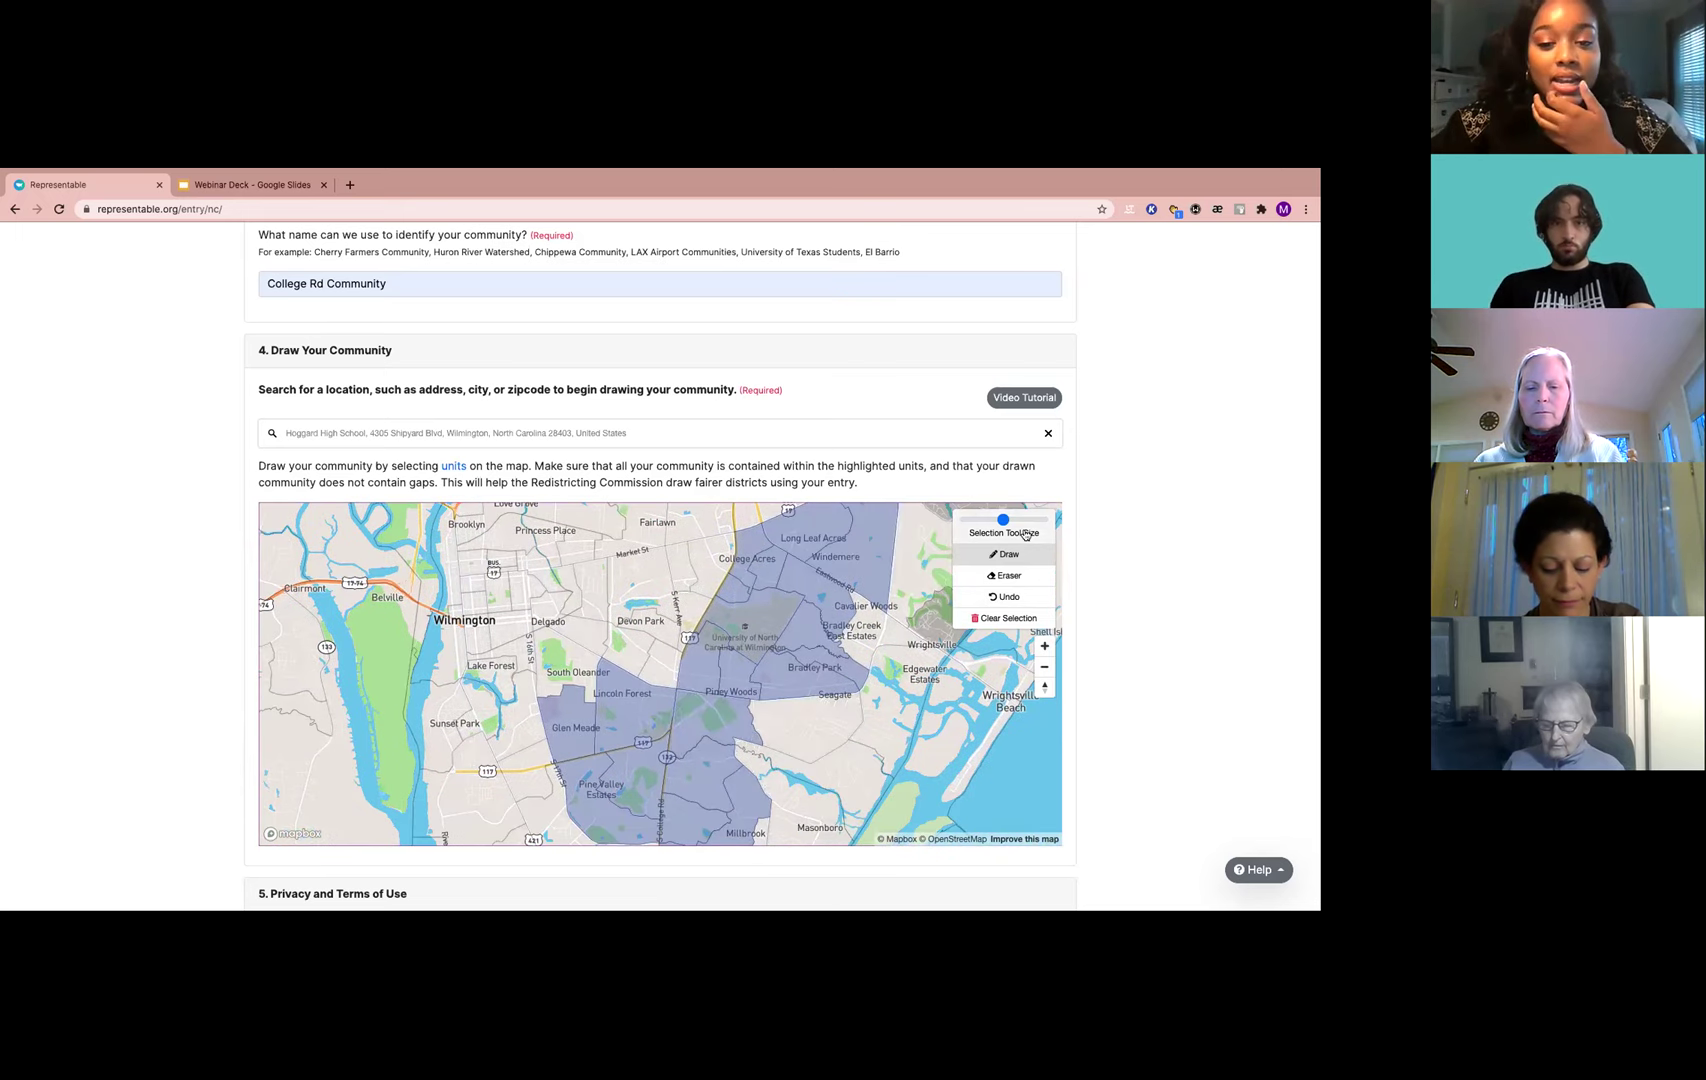
pyautogui.moveTo(1003, 520)
pyautogui.mouseDown()
pyautogui.moveTo(986, 521)
pyautogui.moveTo(1004, 518)
pyautogui.mouseUp()
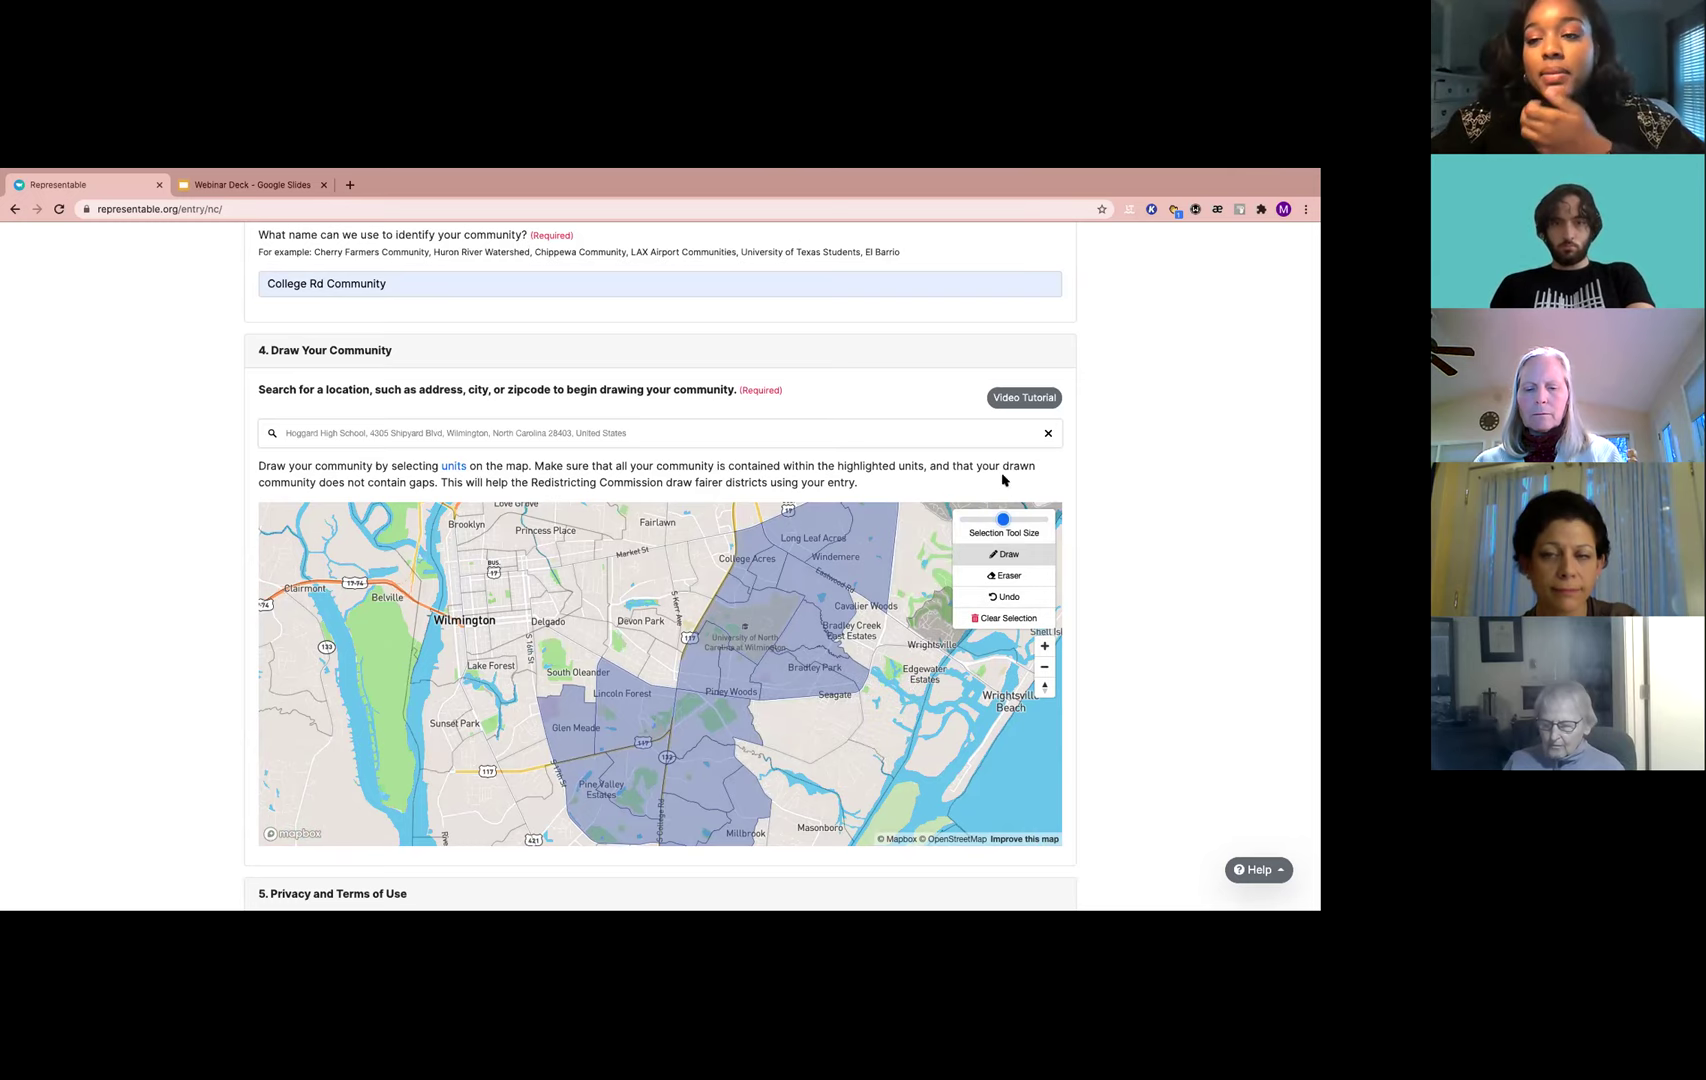
pyautogui.moveTo(1003, 519); pyautogui.dragTo(979, 519)
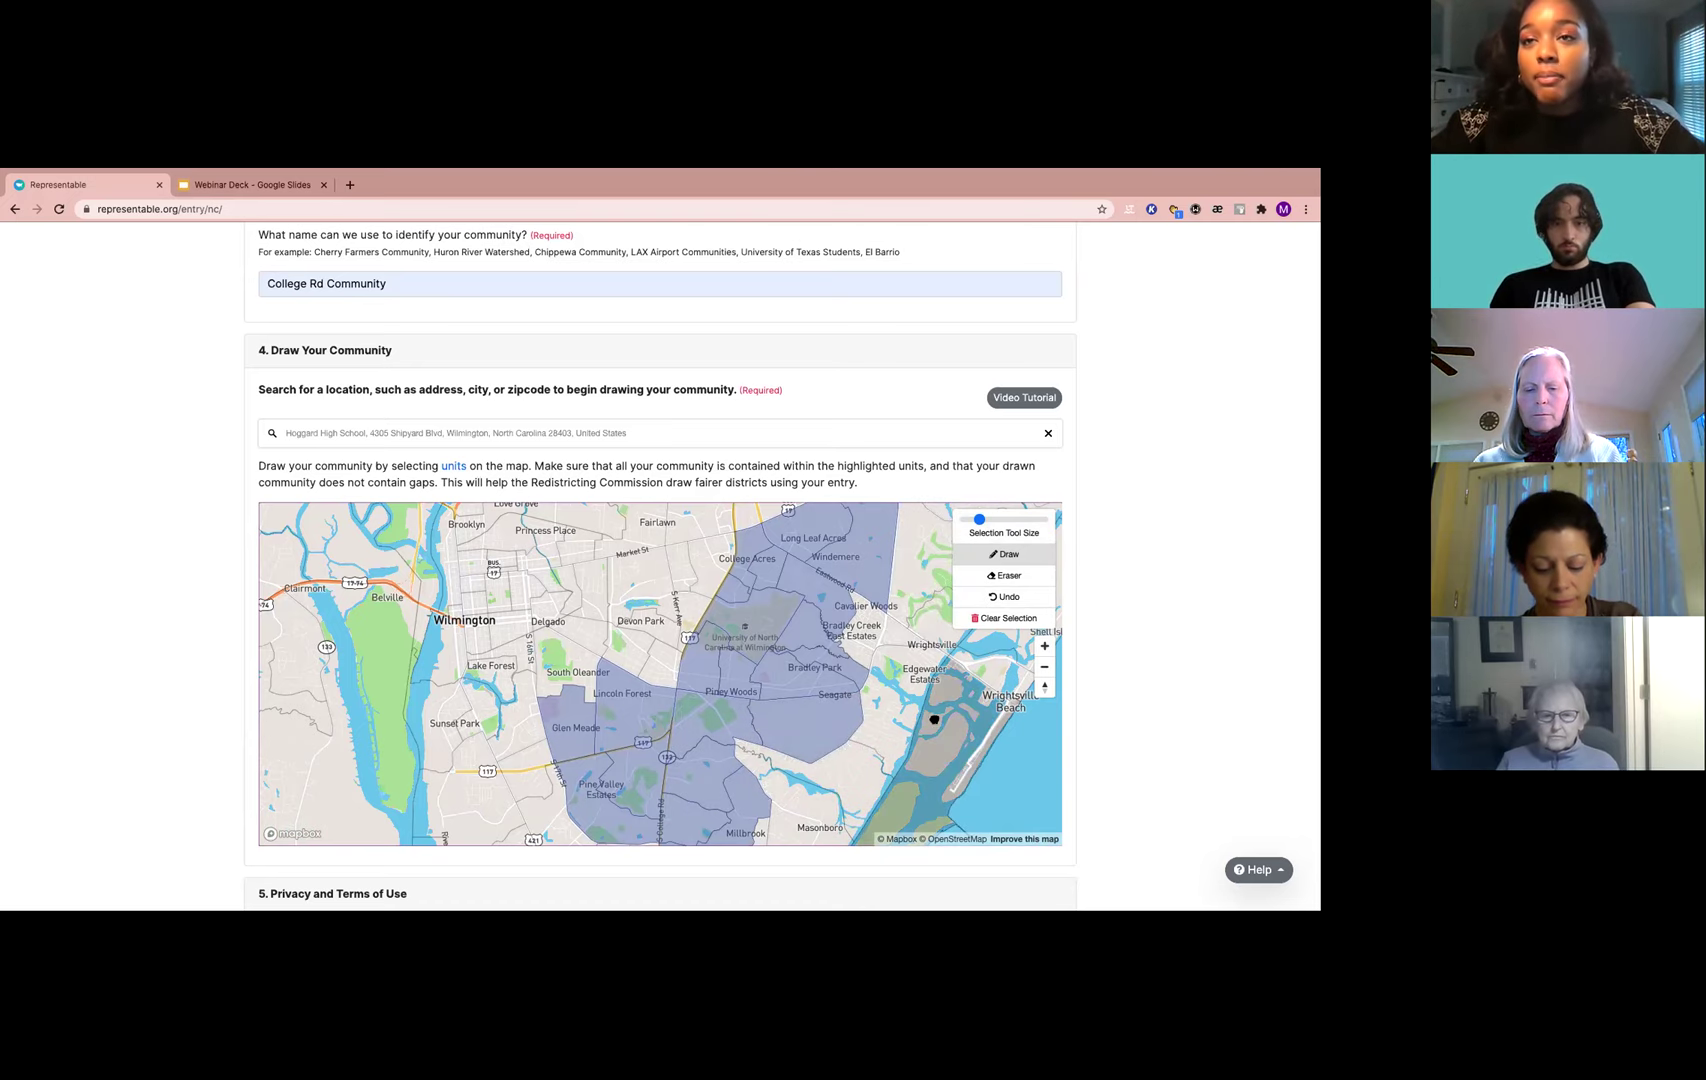
# Nudge the map toward Masonboro with arrow keys, then scroll down to the Privacy and Terms section
pyautogui.press('Down')
pyautogui.moveTo(981, 625); pyautogui.dragTo(1020, 584)
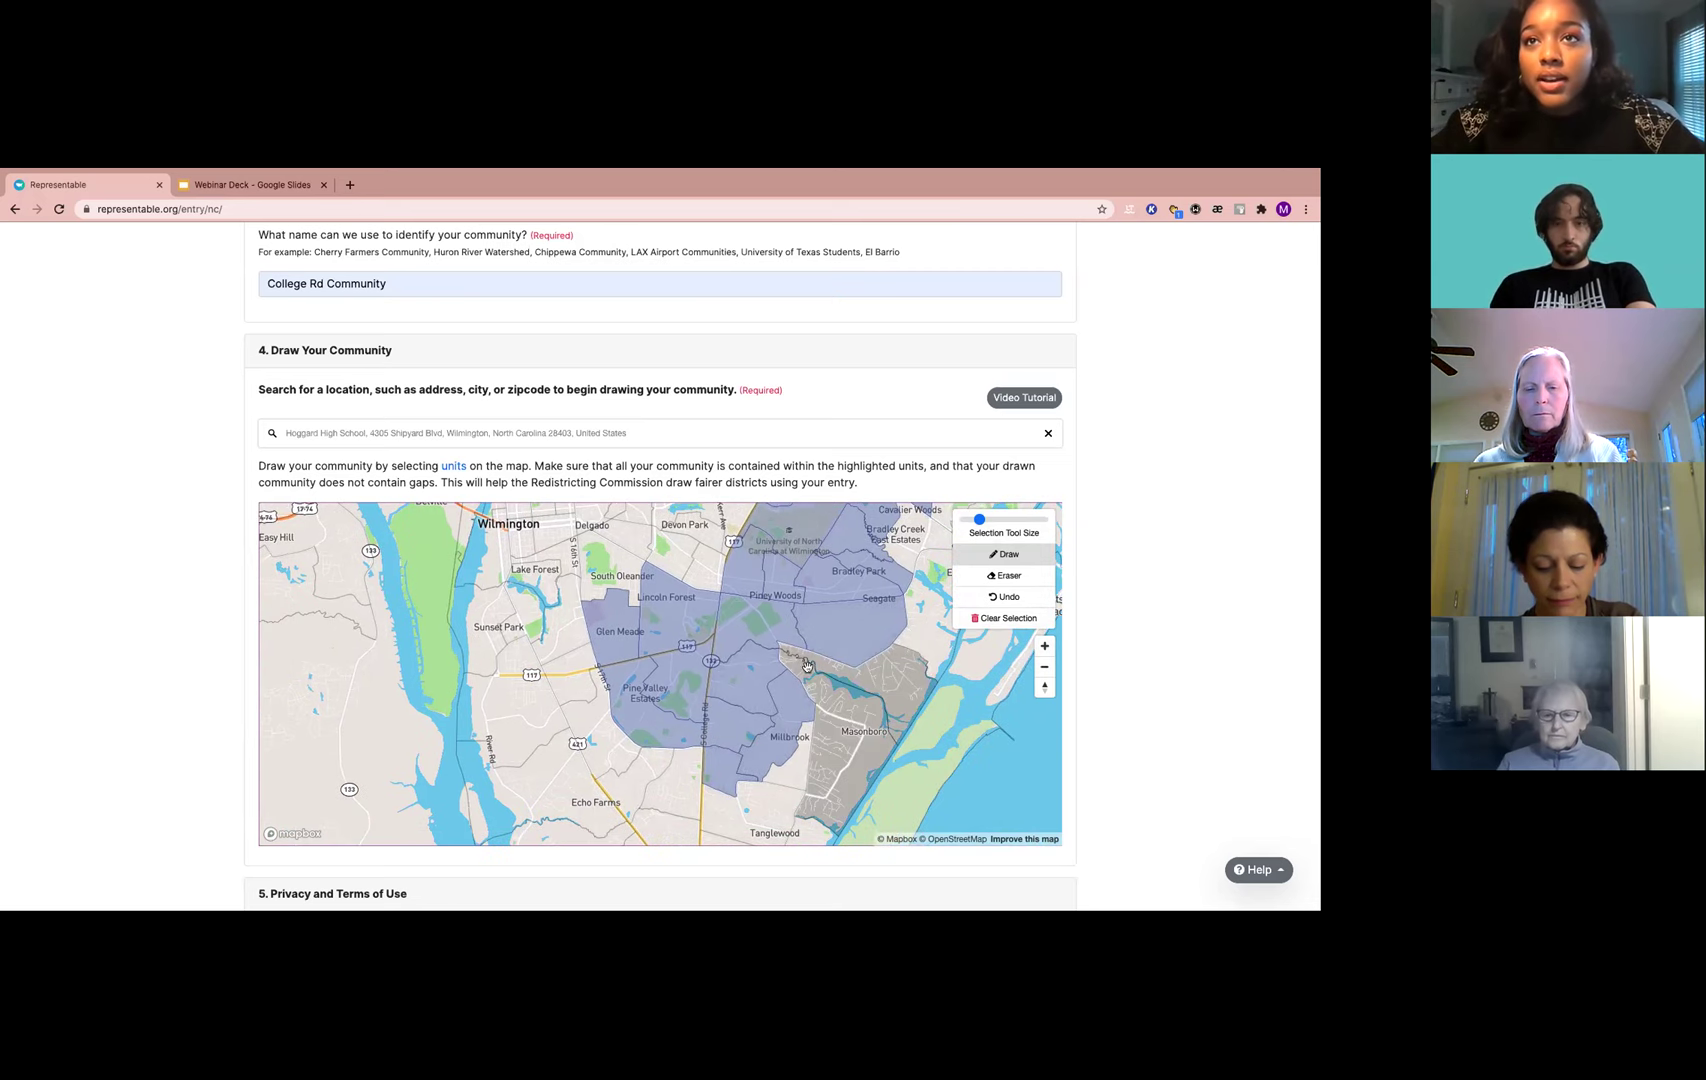
pyautogui.press('Down')
pyautogui.press('Down')
pyautogui.press('Down')
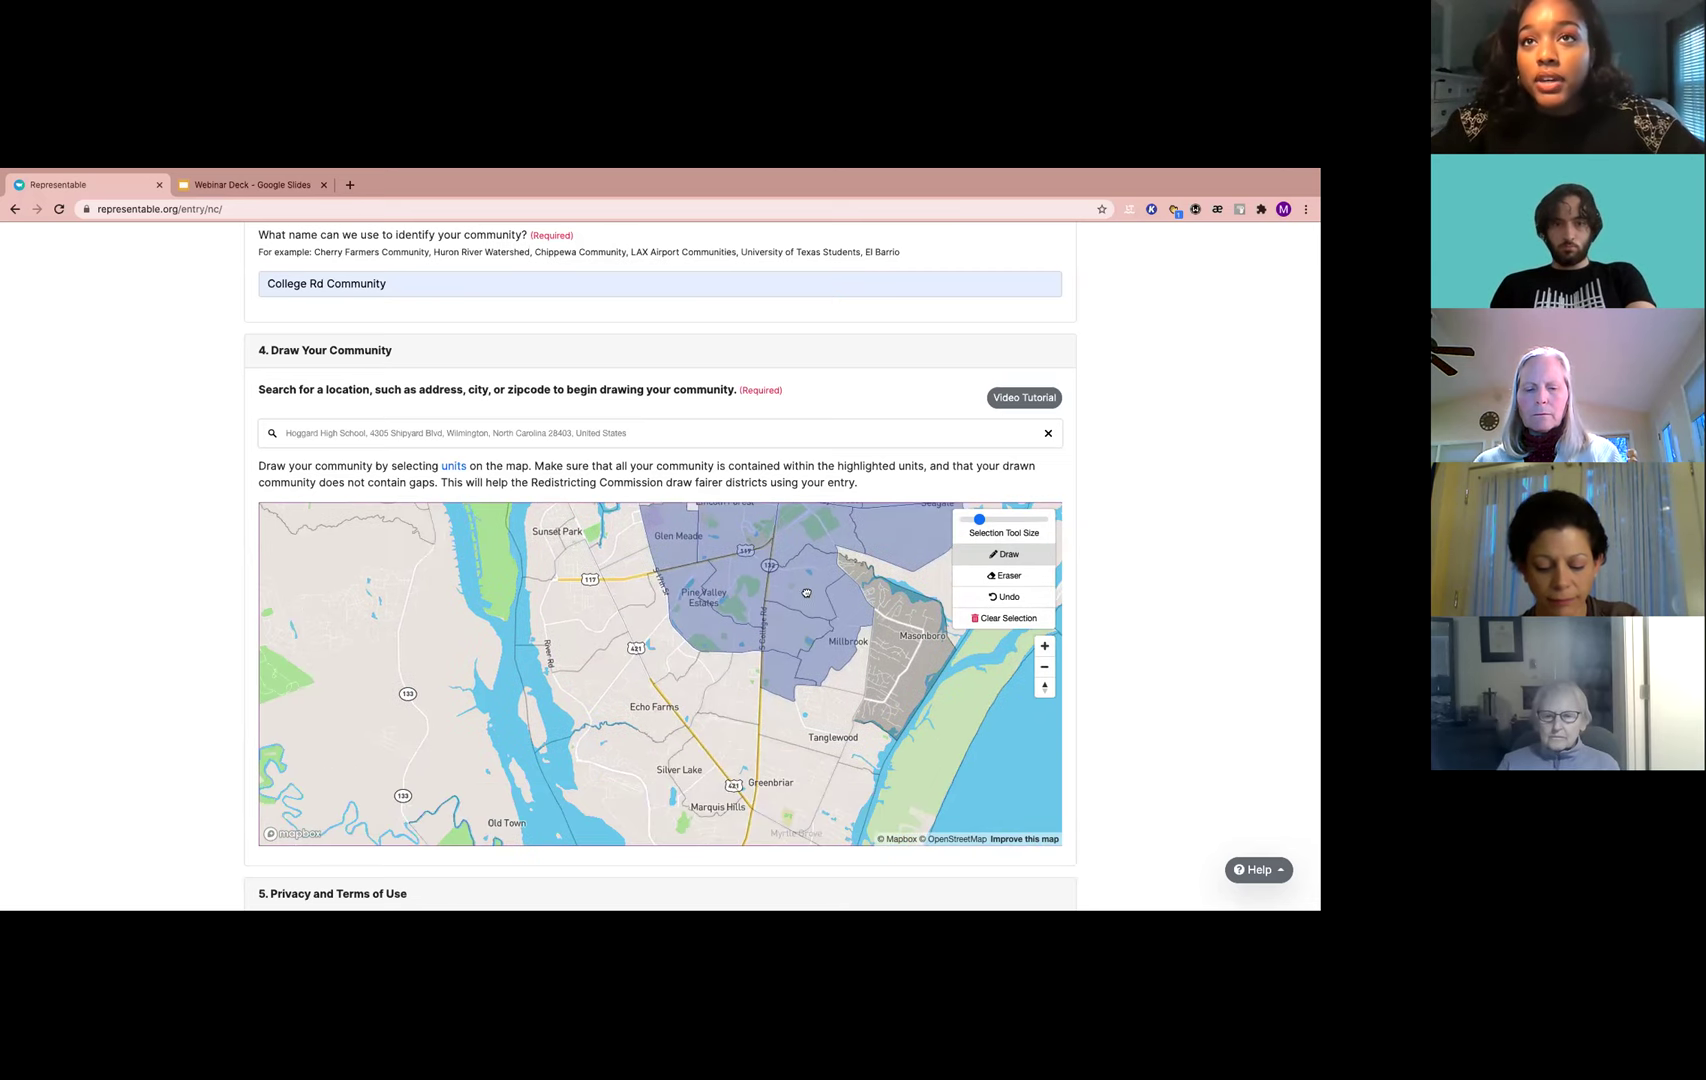
pyautogui.press('Up')
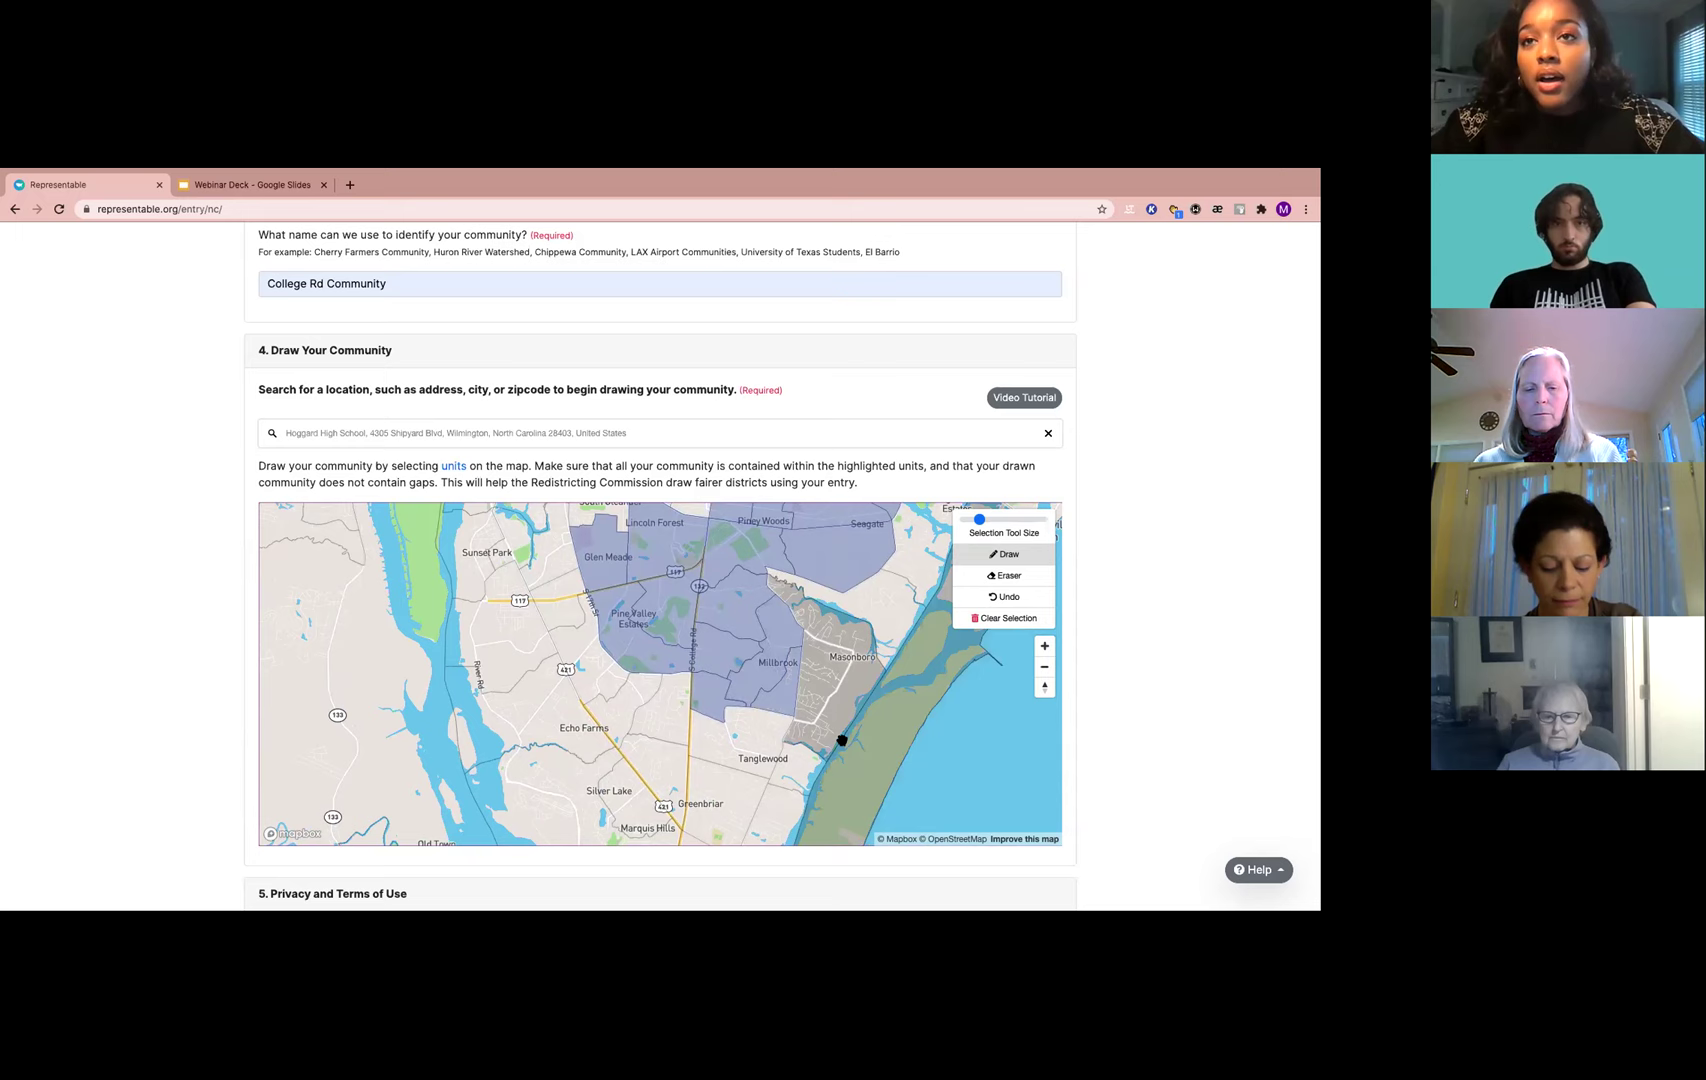
pyautogui.press('Right')
pyautogui.press('Down')
pyautogui.press('Down')
pyautogui.scroll(-5, 1158, 712)
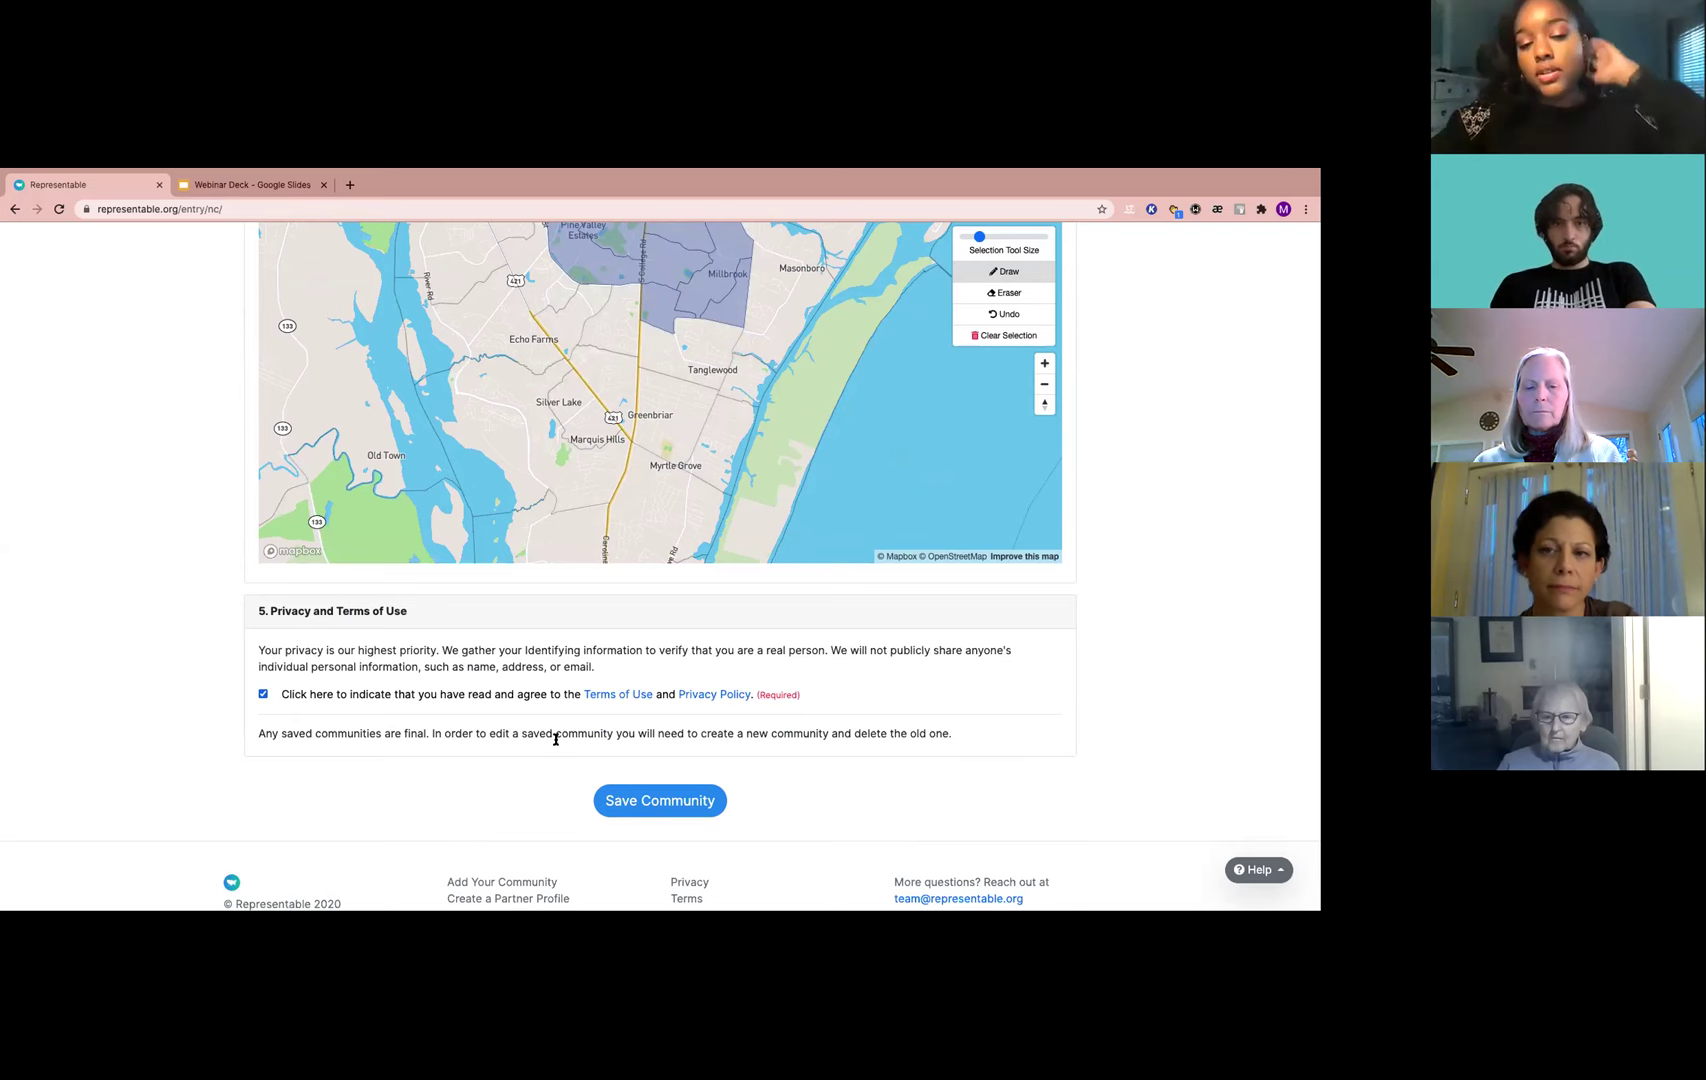
# Accept the Terms of Use and Privacy Policy and save the College Rd Community
pyautogui.click(640, 803)
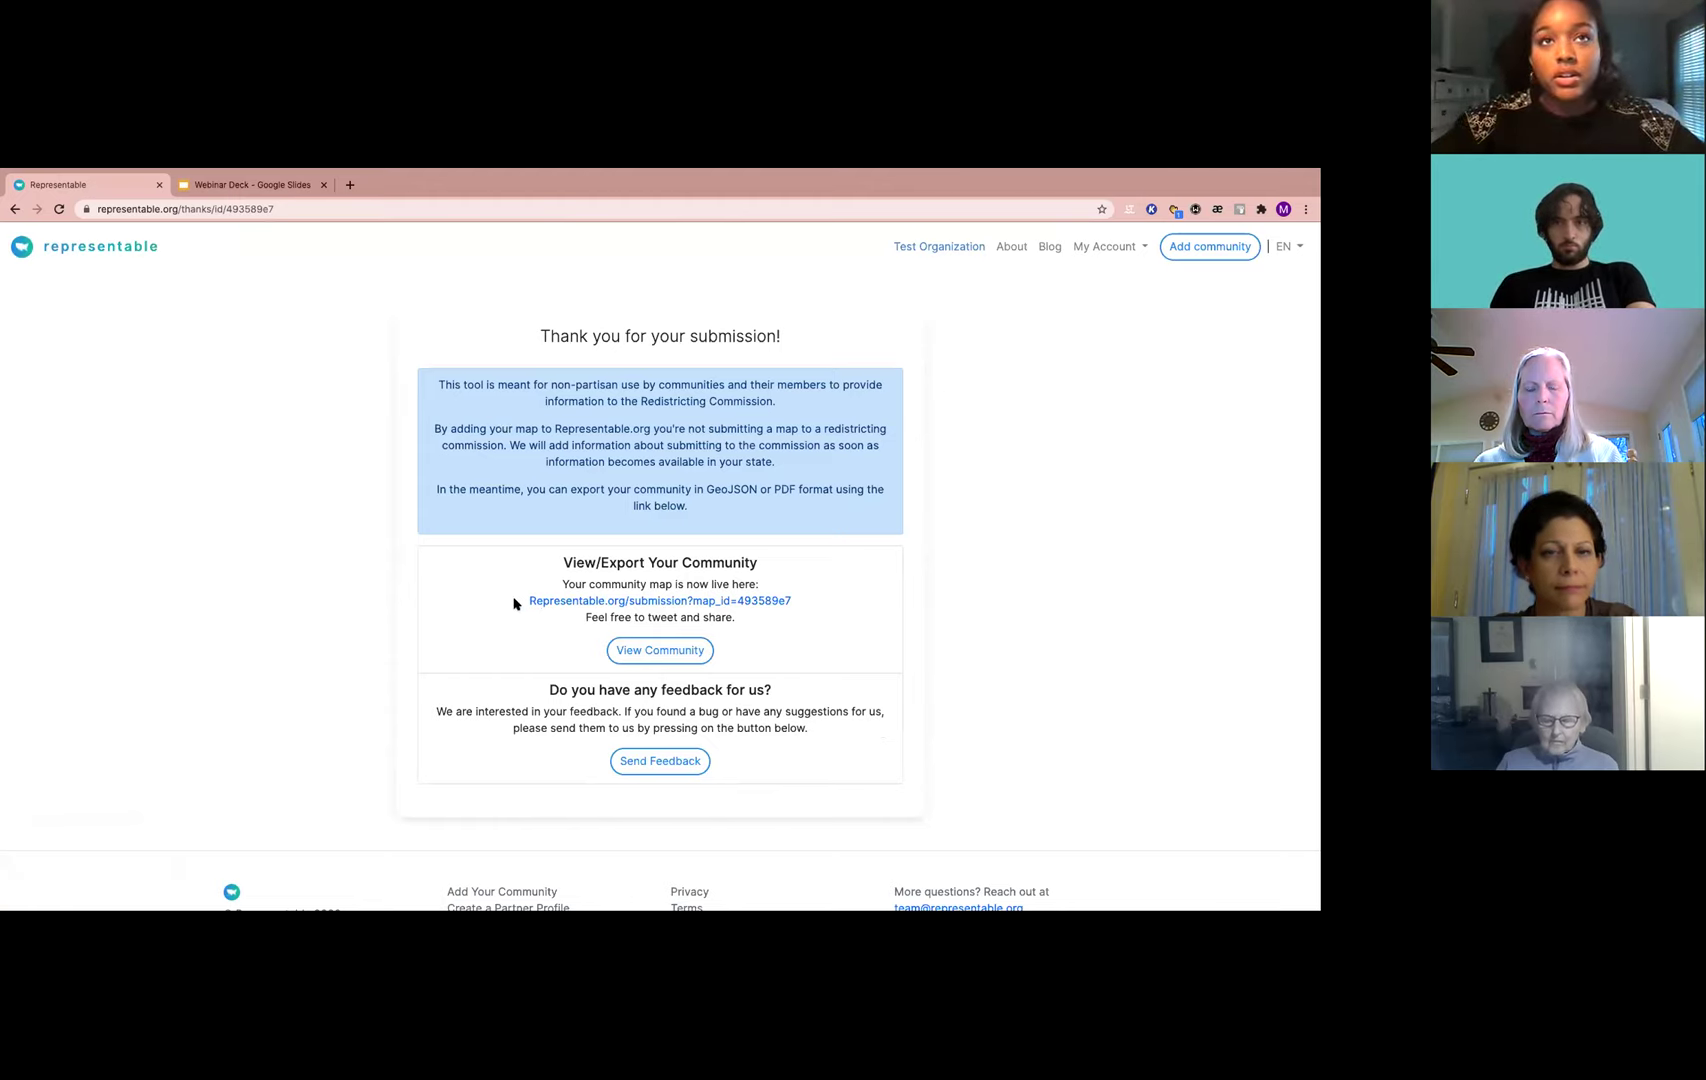
# From the thank-you page, open the saved College Rd Community's map page via View Community
pyautogui.moveTo(514, 602); pyautogui.dragTo(845, 605)
pyautogui.click(844, 607)
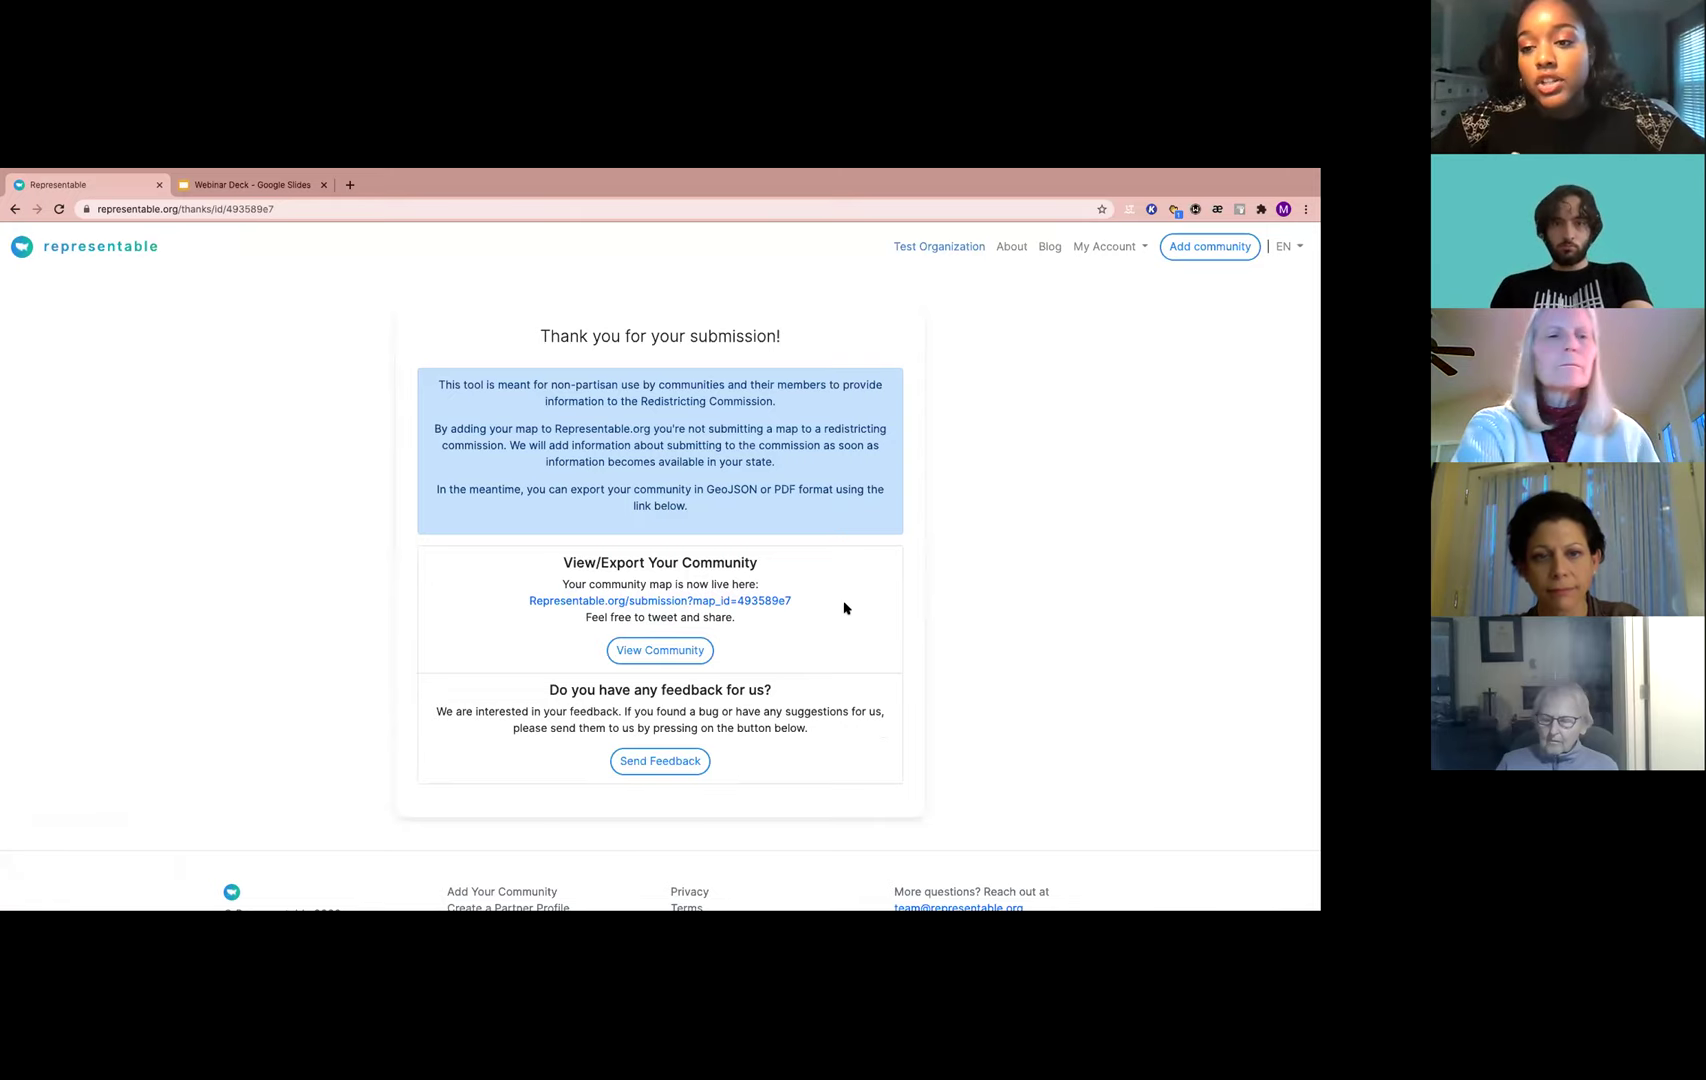
pyautogui.click(652, 652)
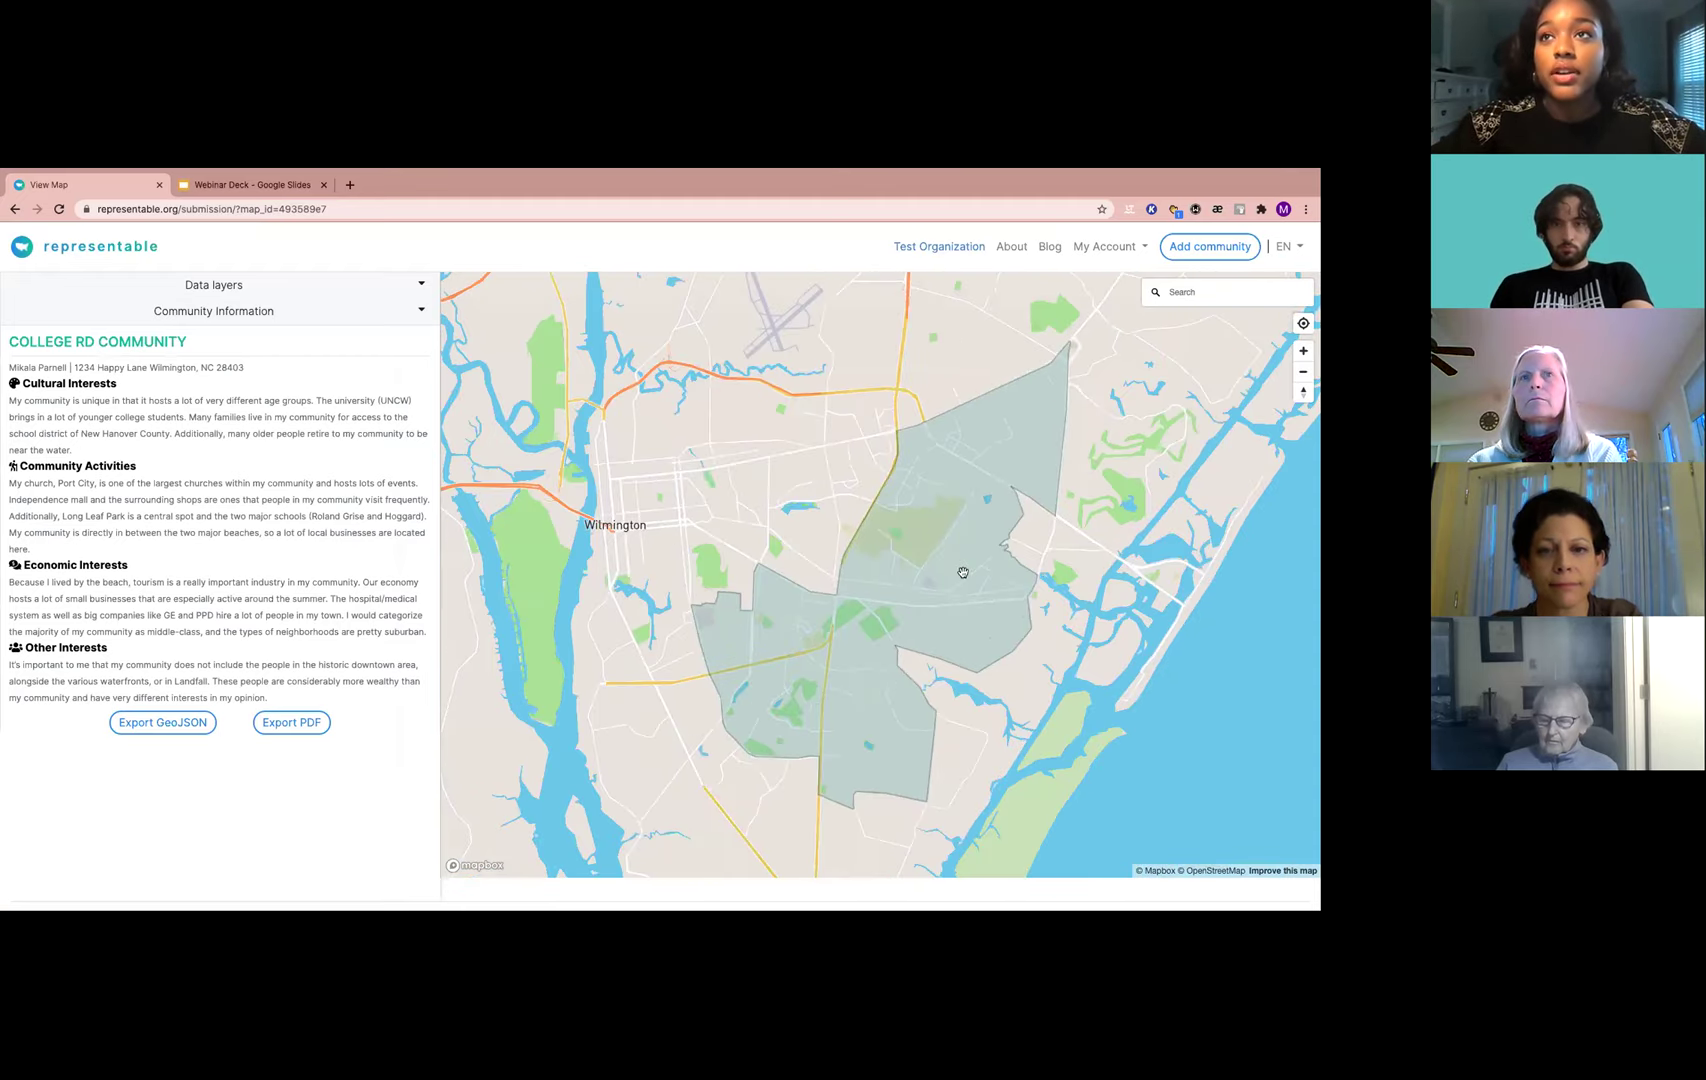
# Expand Data layers, preview 5-digit Postcode Areas and Census Block Groups, then switch both off
pyautogui.click(190, 288)
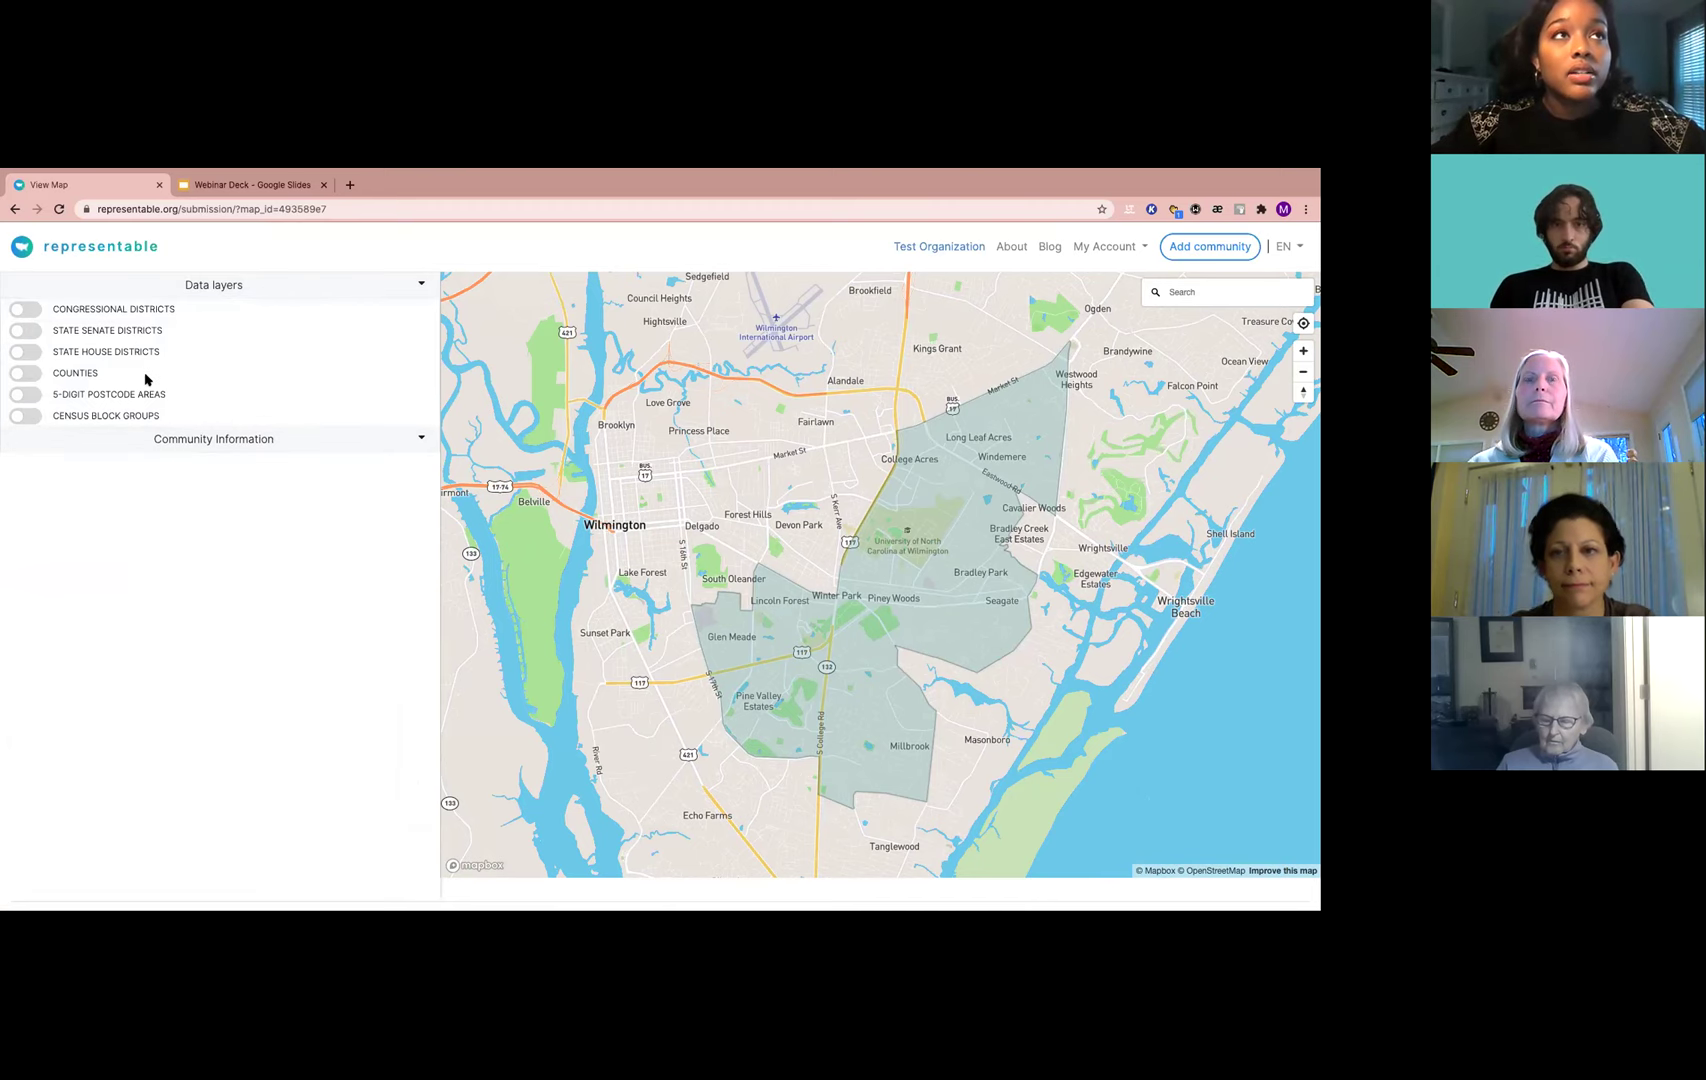
pyautogui.click(27, 396)
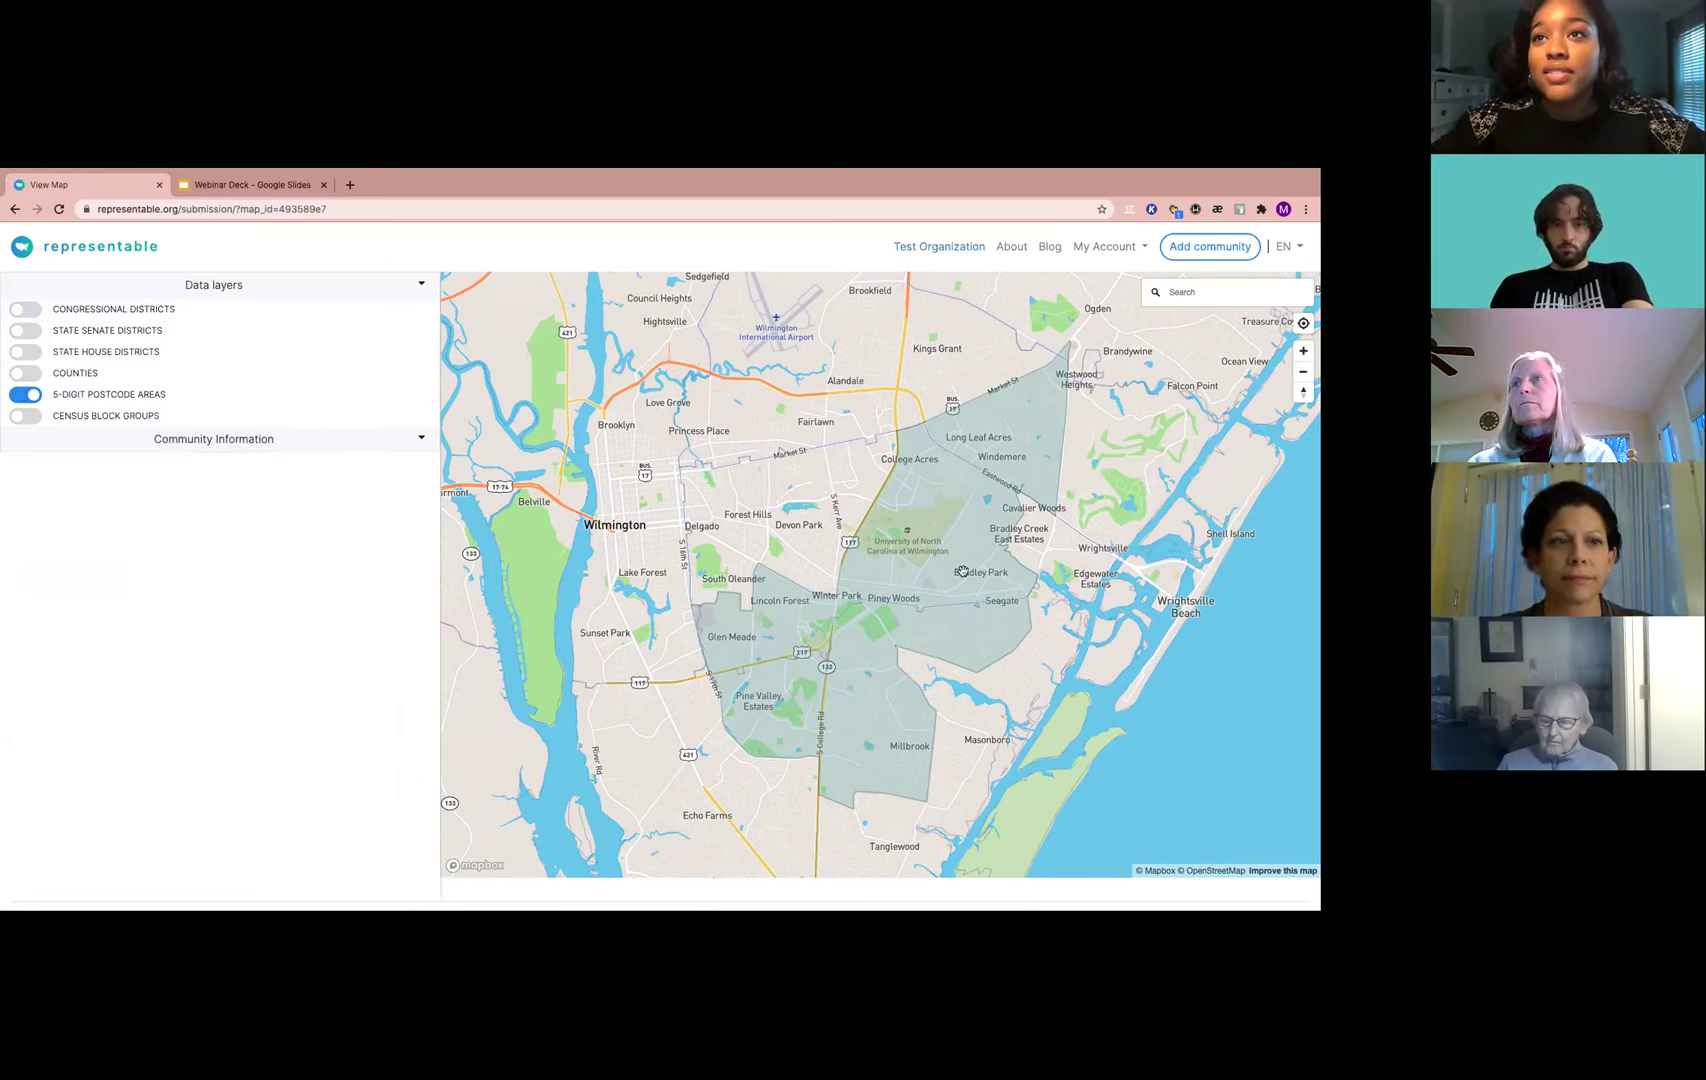
pyautogui.click(26, 396)
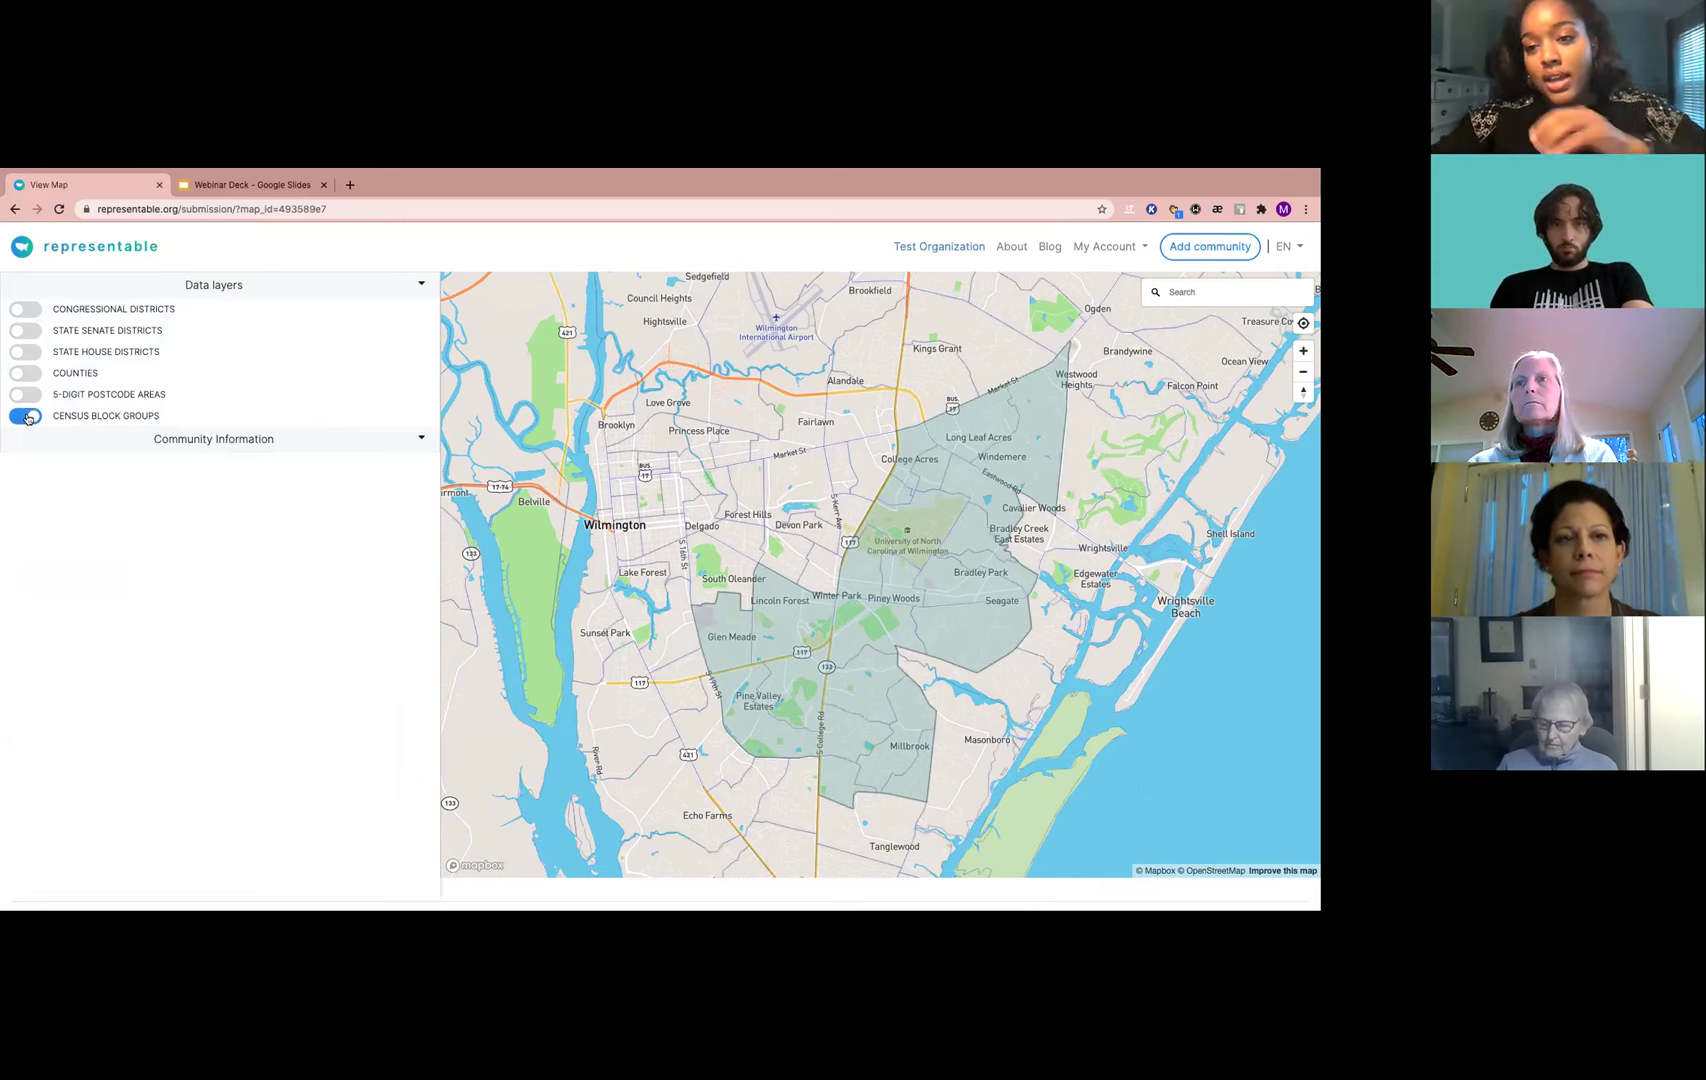
pyautogui.click(28, 417)
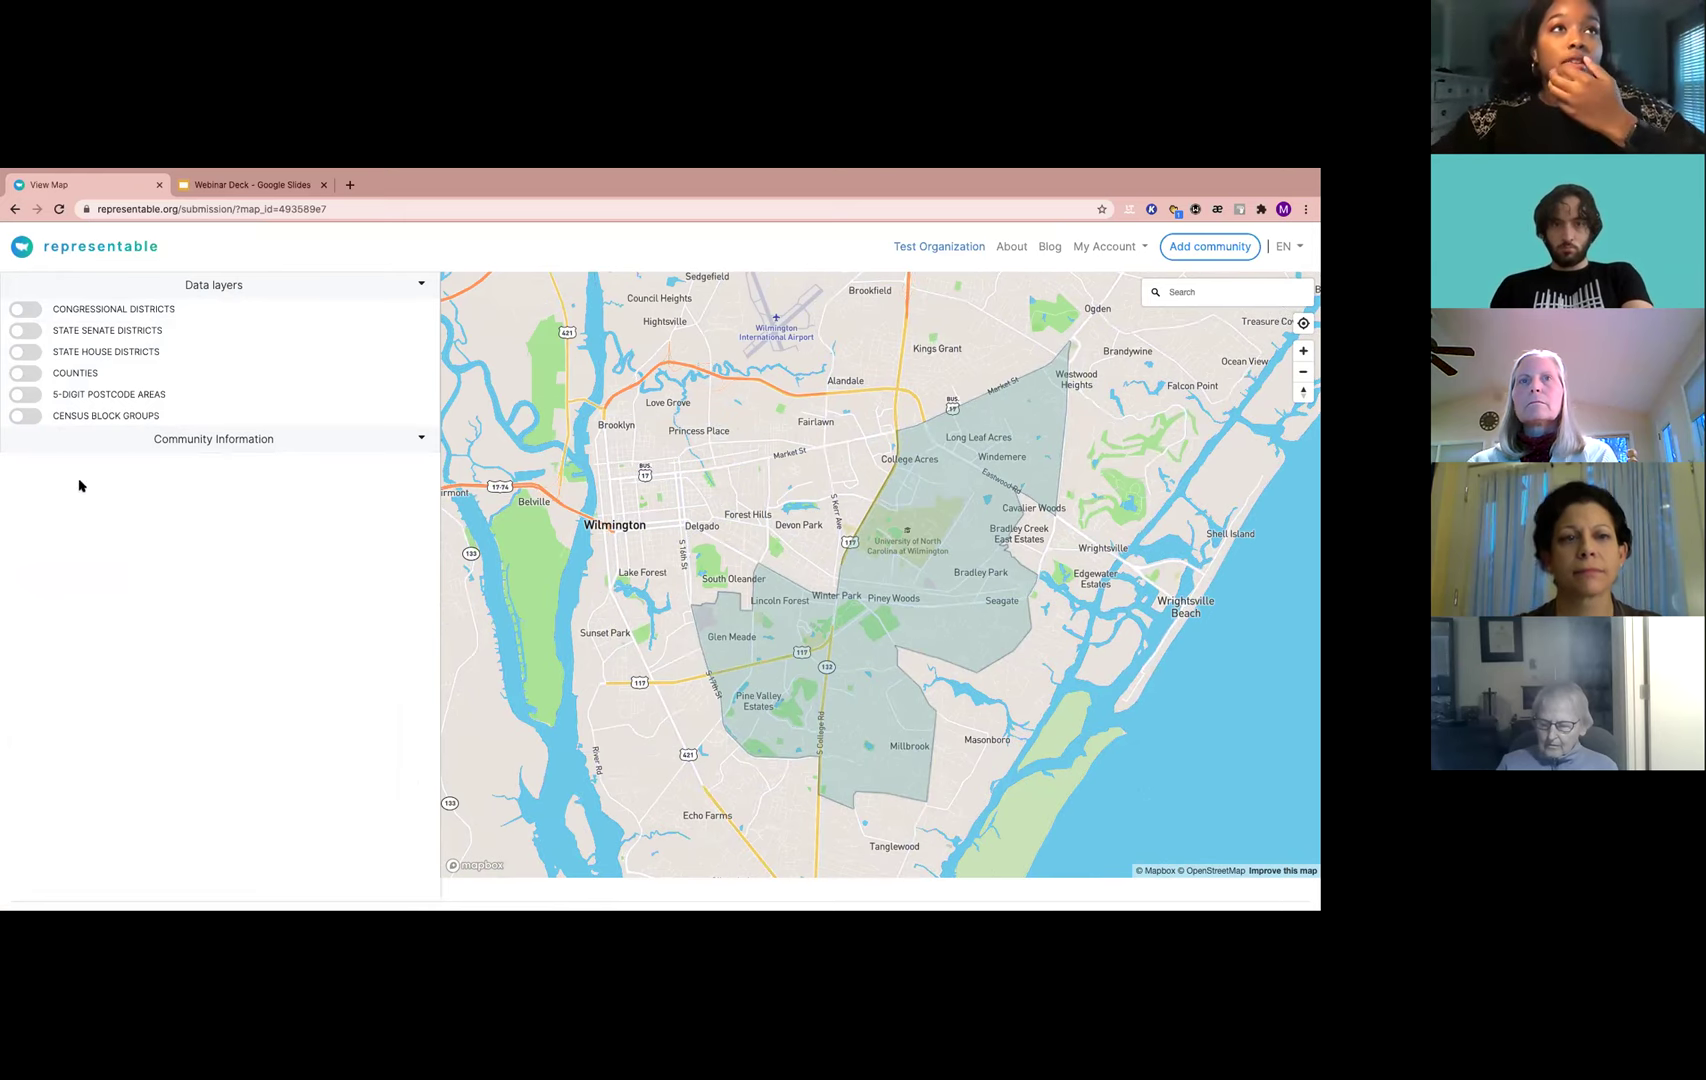
# Re-expand the College Rd Community information and go to the Test Organization partner dashboard
pyautogui.click(261, 438)
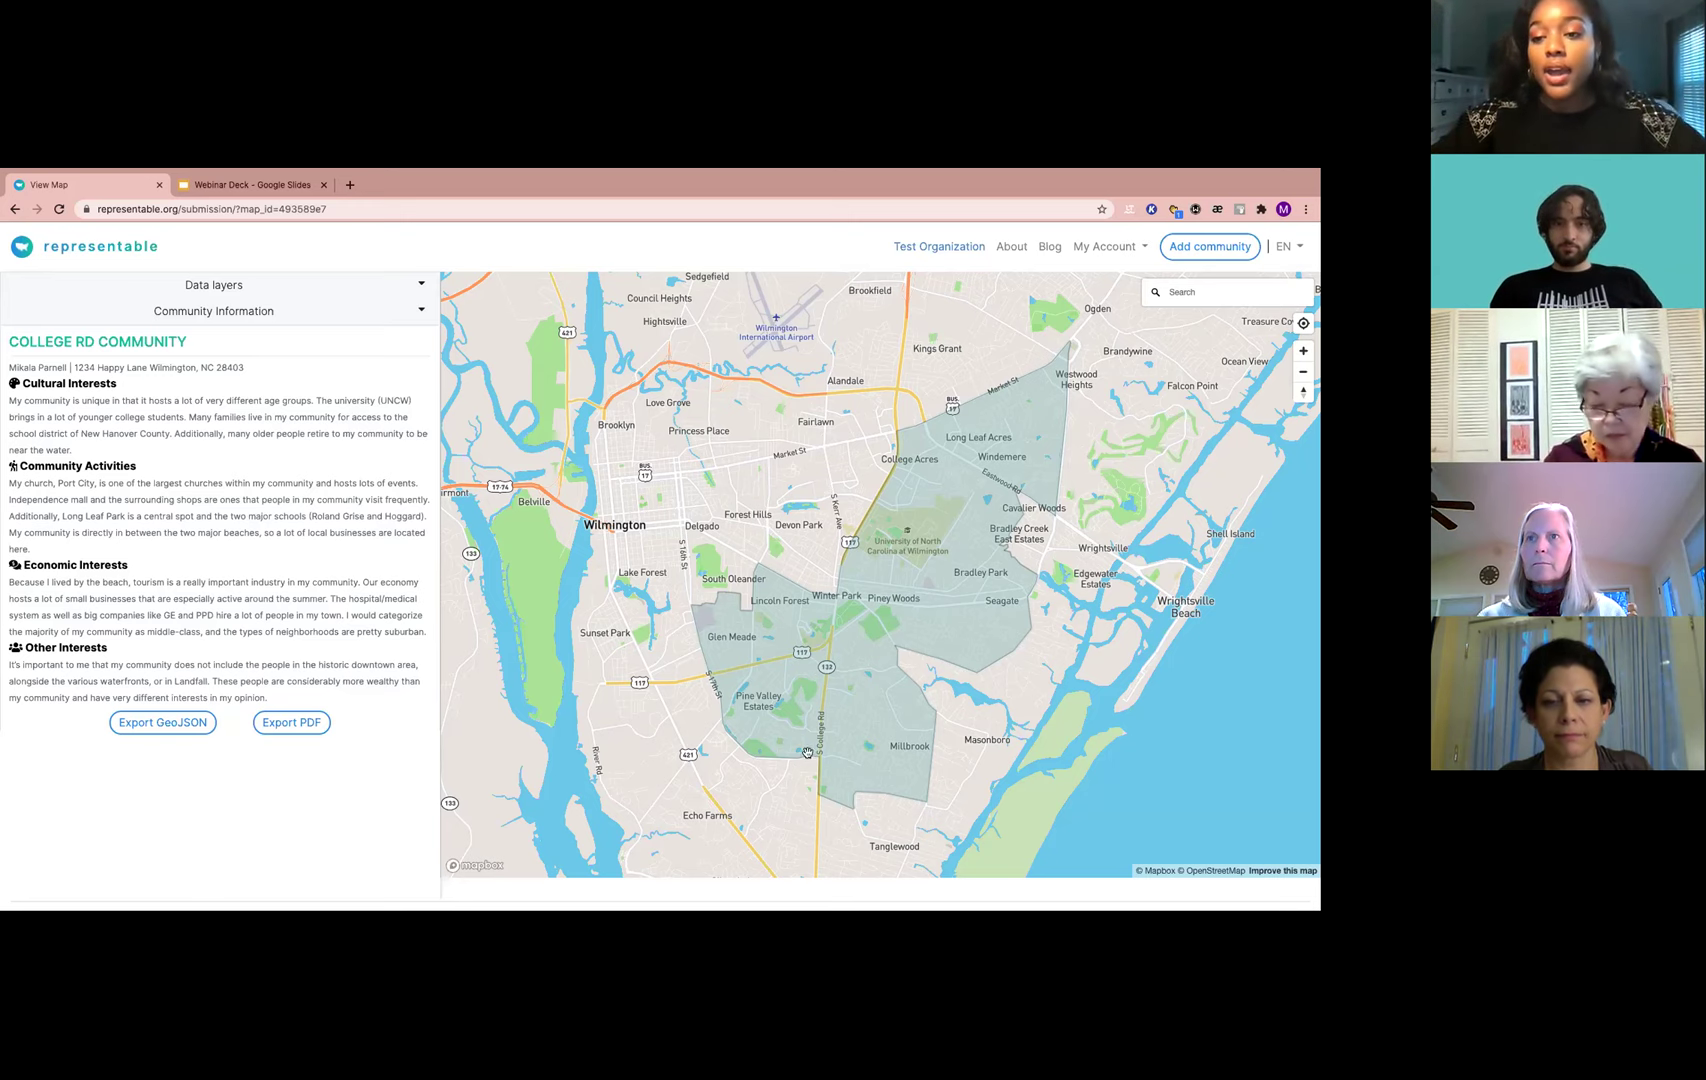
pyautogui.click(939, 248)
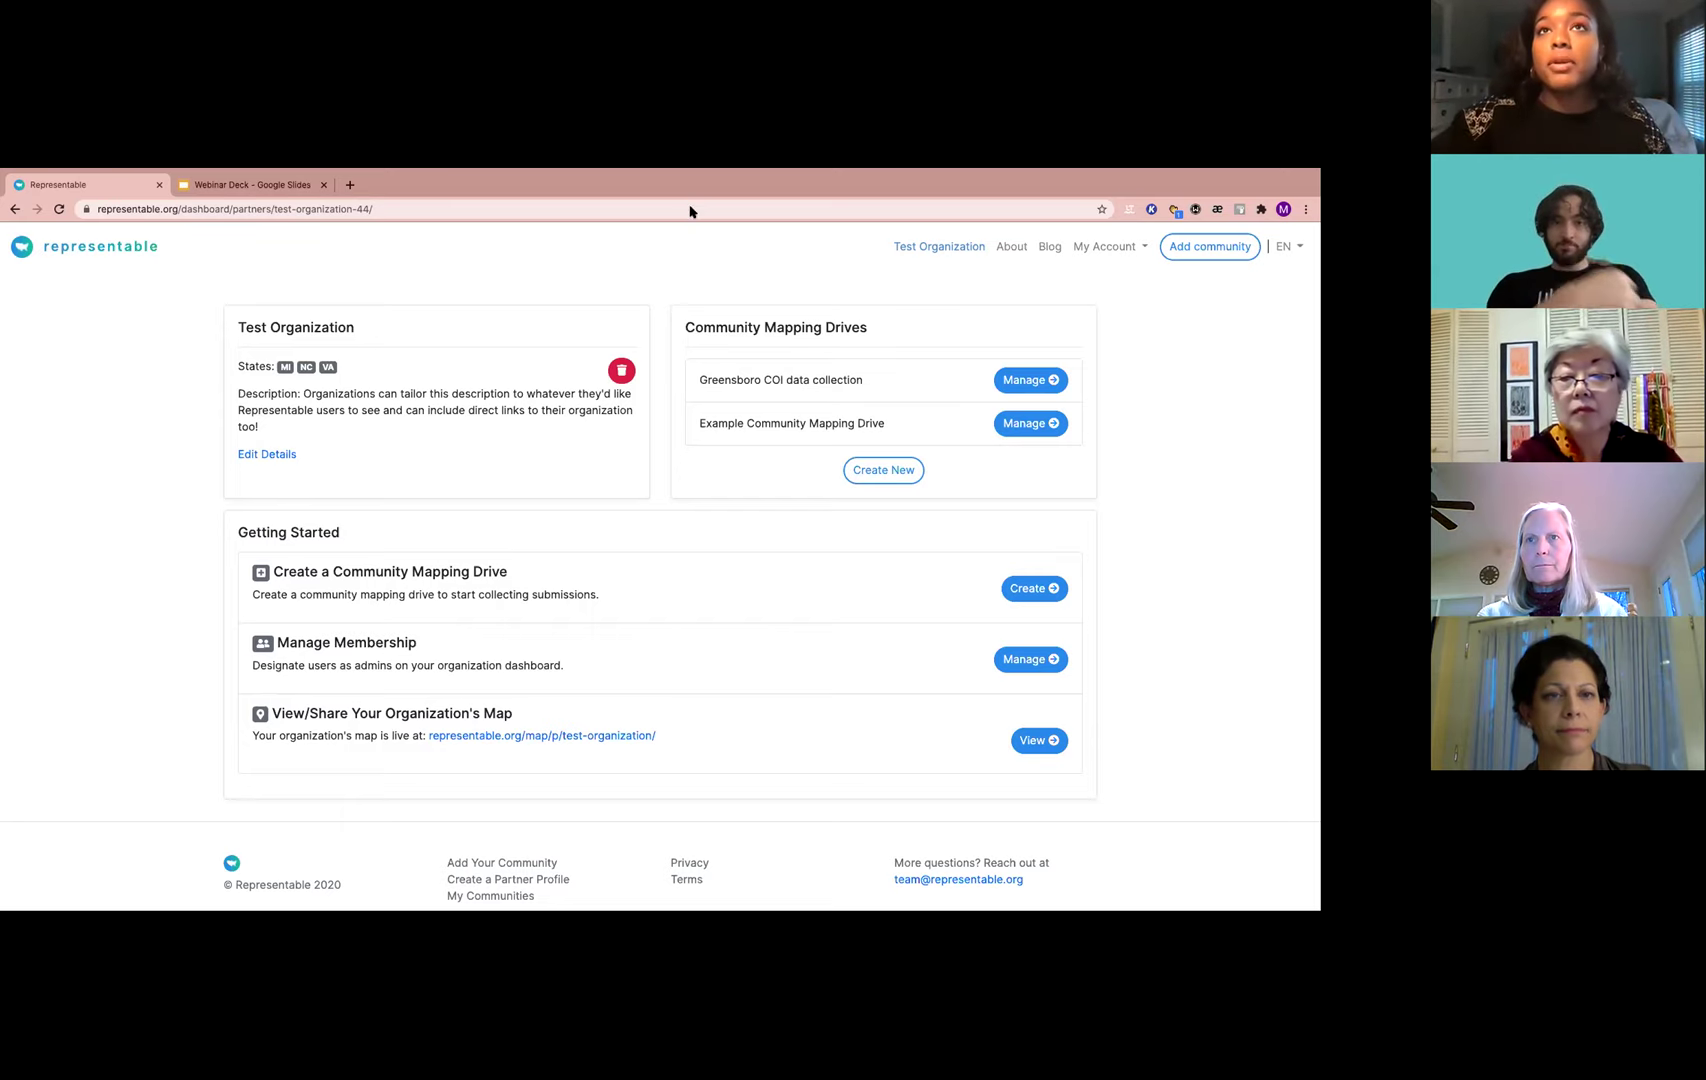
# Manage the Greensboro COI data collection drive from the Community Mapping Drives panel
pyautogui.click(998, 388)
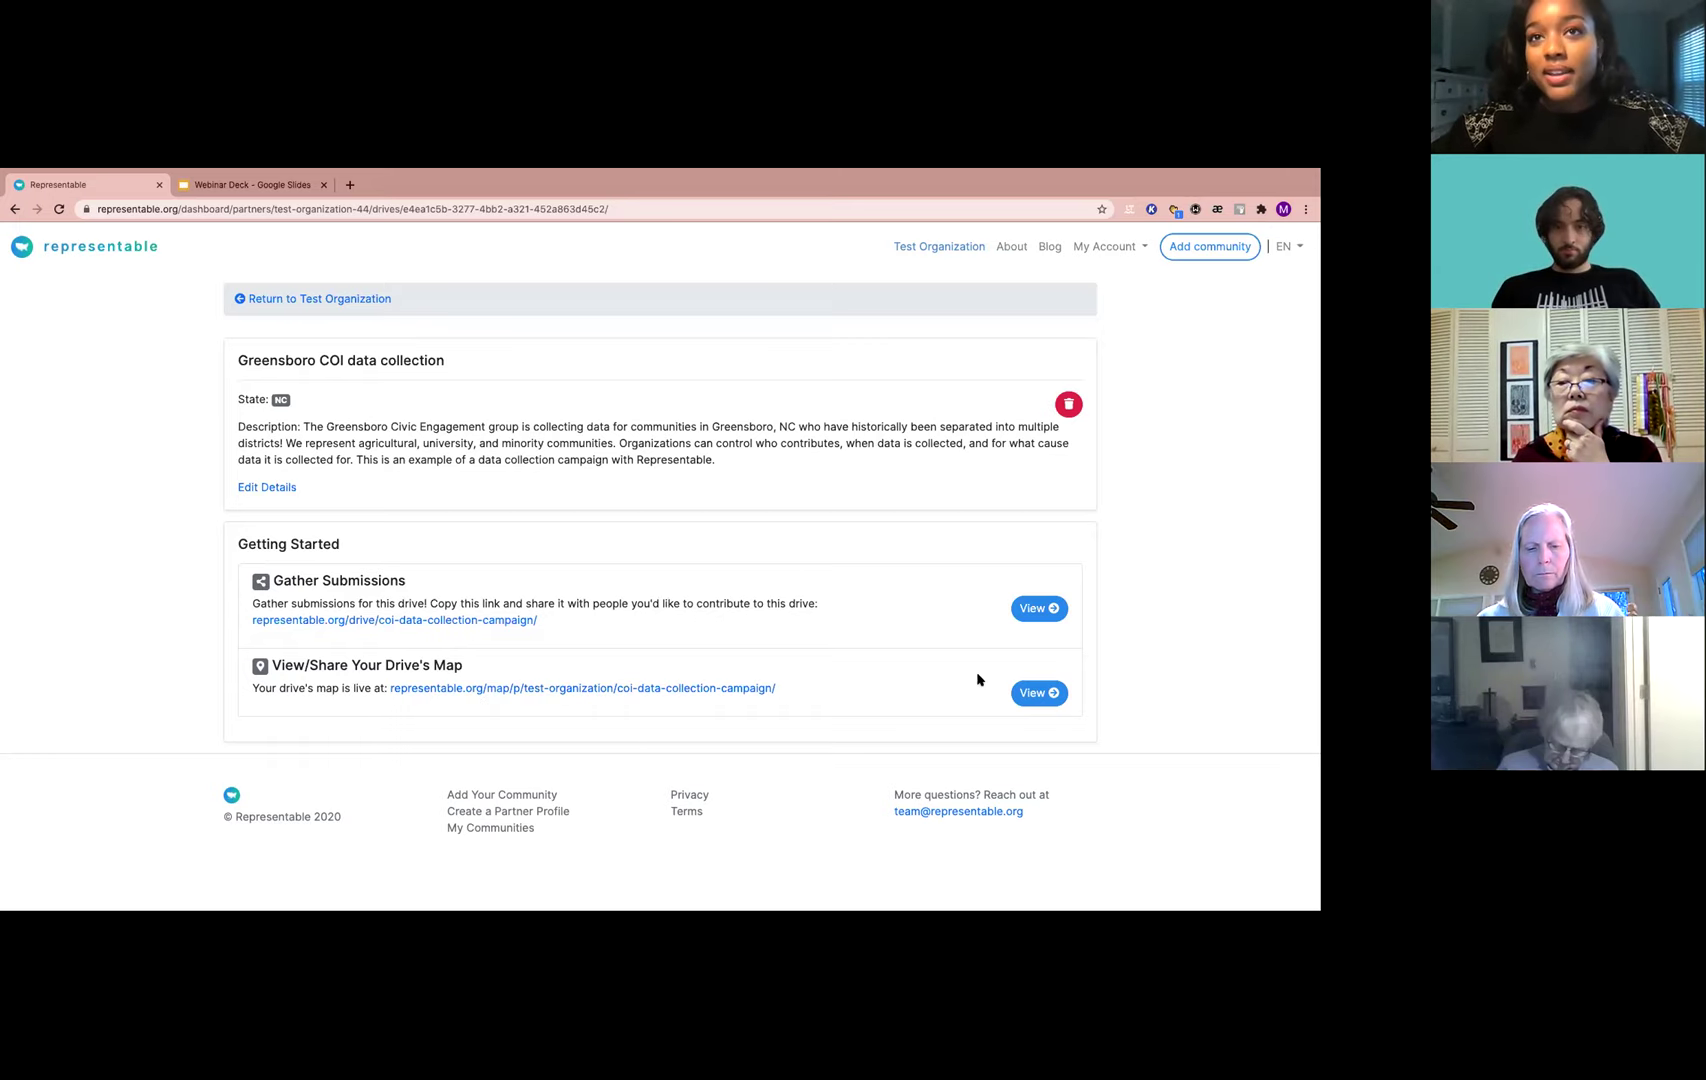
# Open the drive's community submission map and pan to show Greensboro, Winston-Salem and Durham
pyautogui.click(1027, 693)
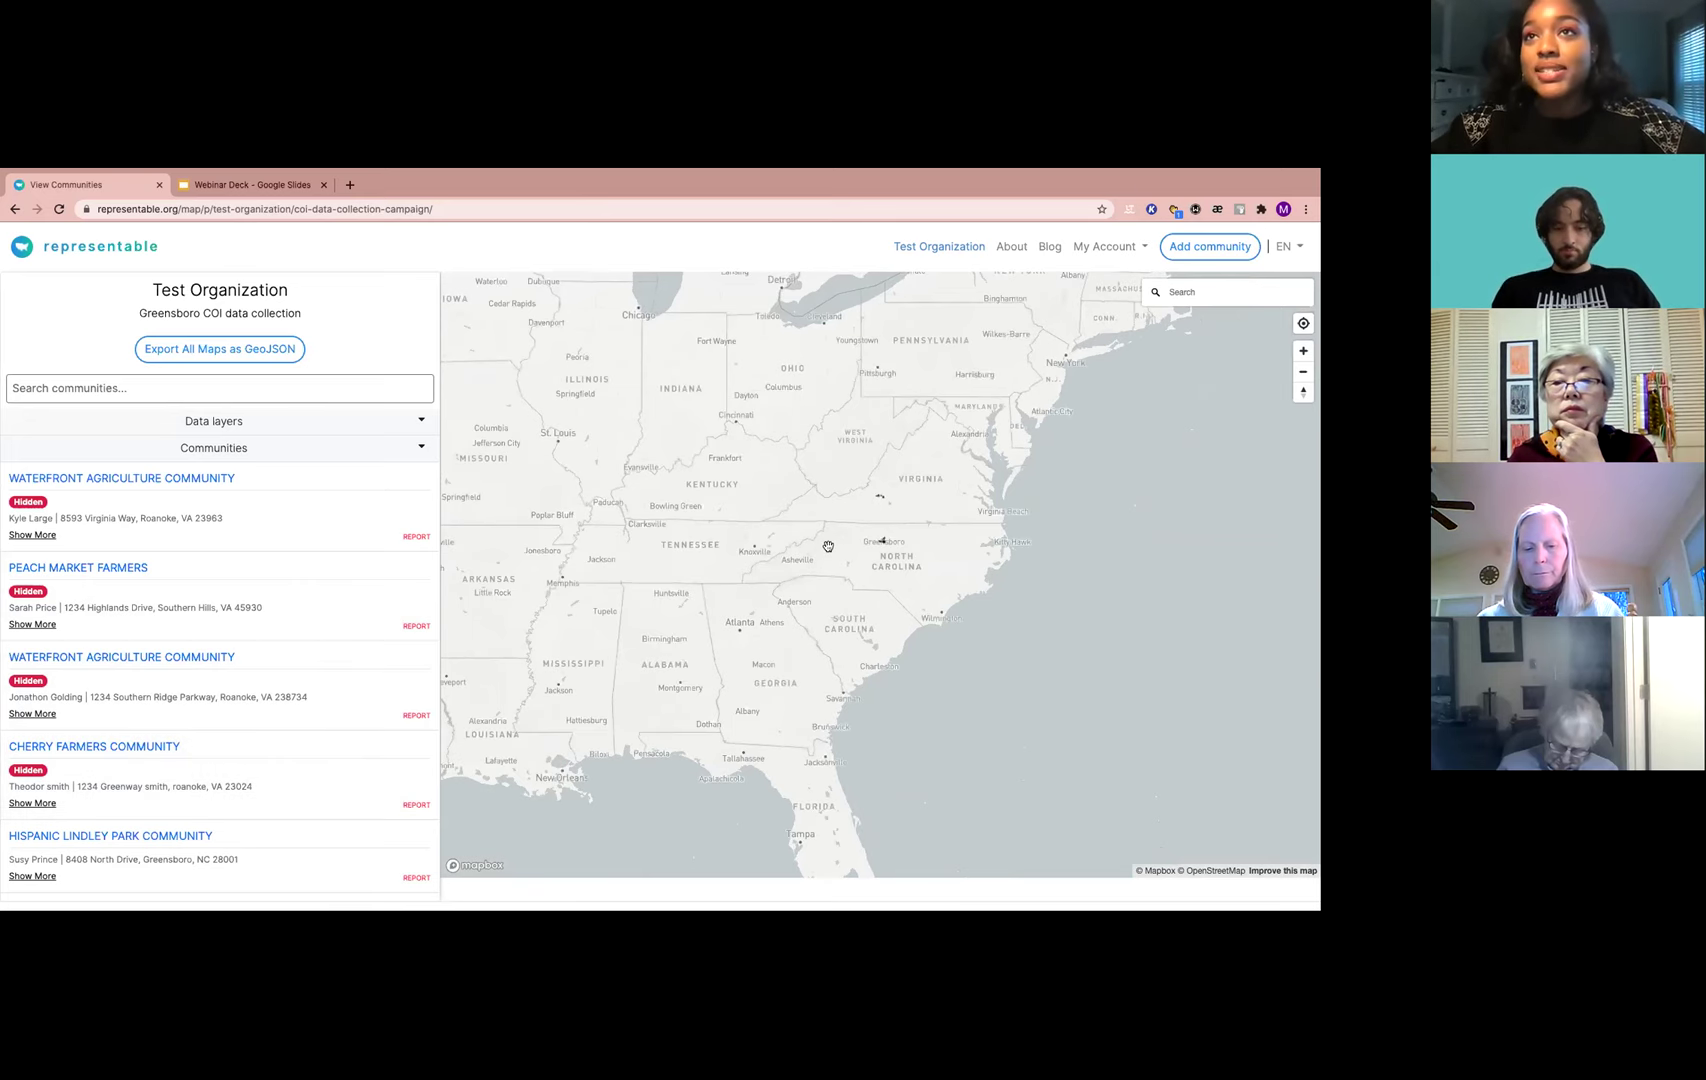
pyautogui.scroll(1, 828, 546)
pyautogui.scroll(-3, 180, 820)
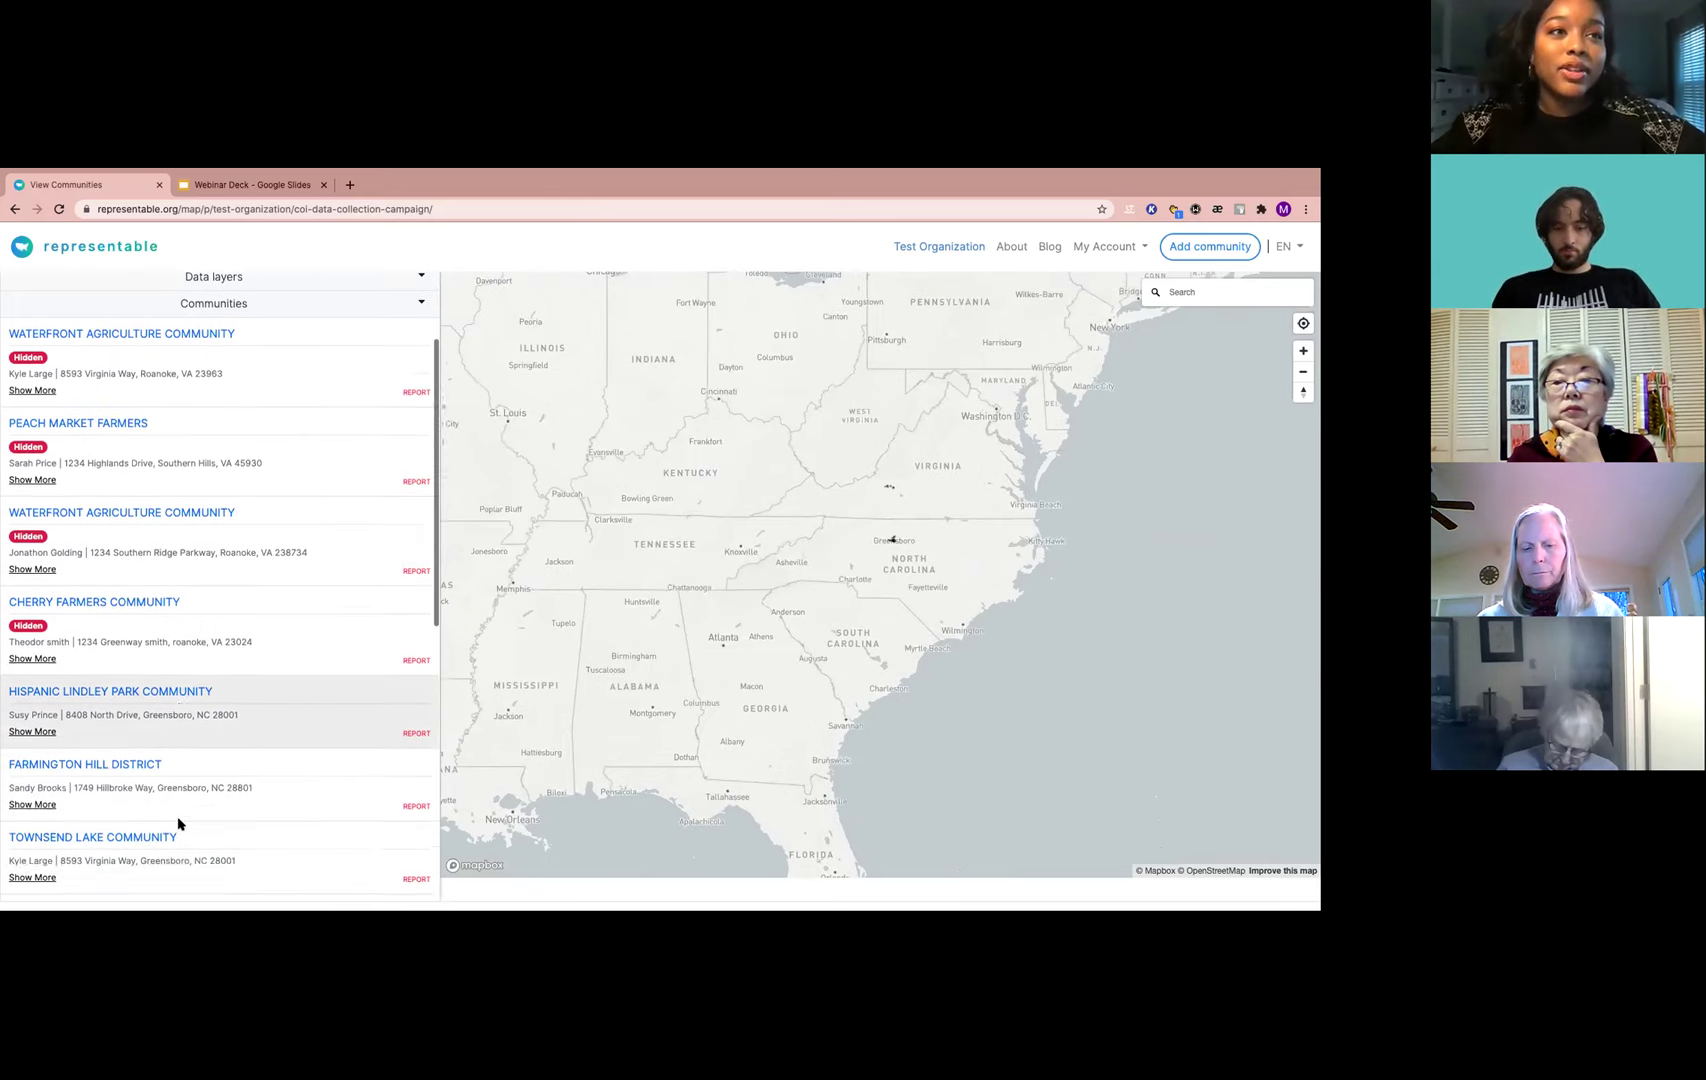
pyautogui.scroll(2, 909, 565)
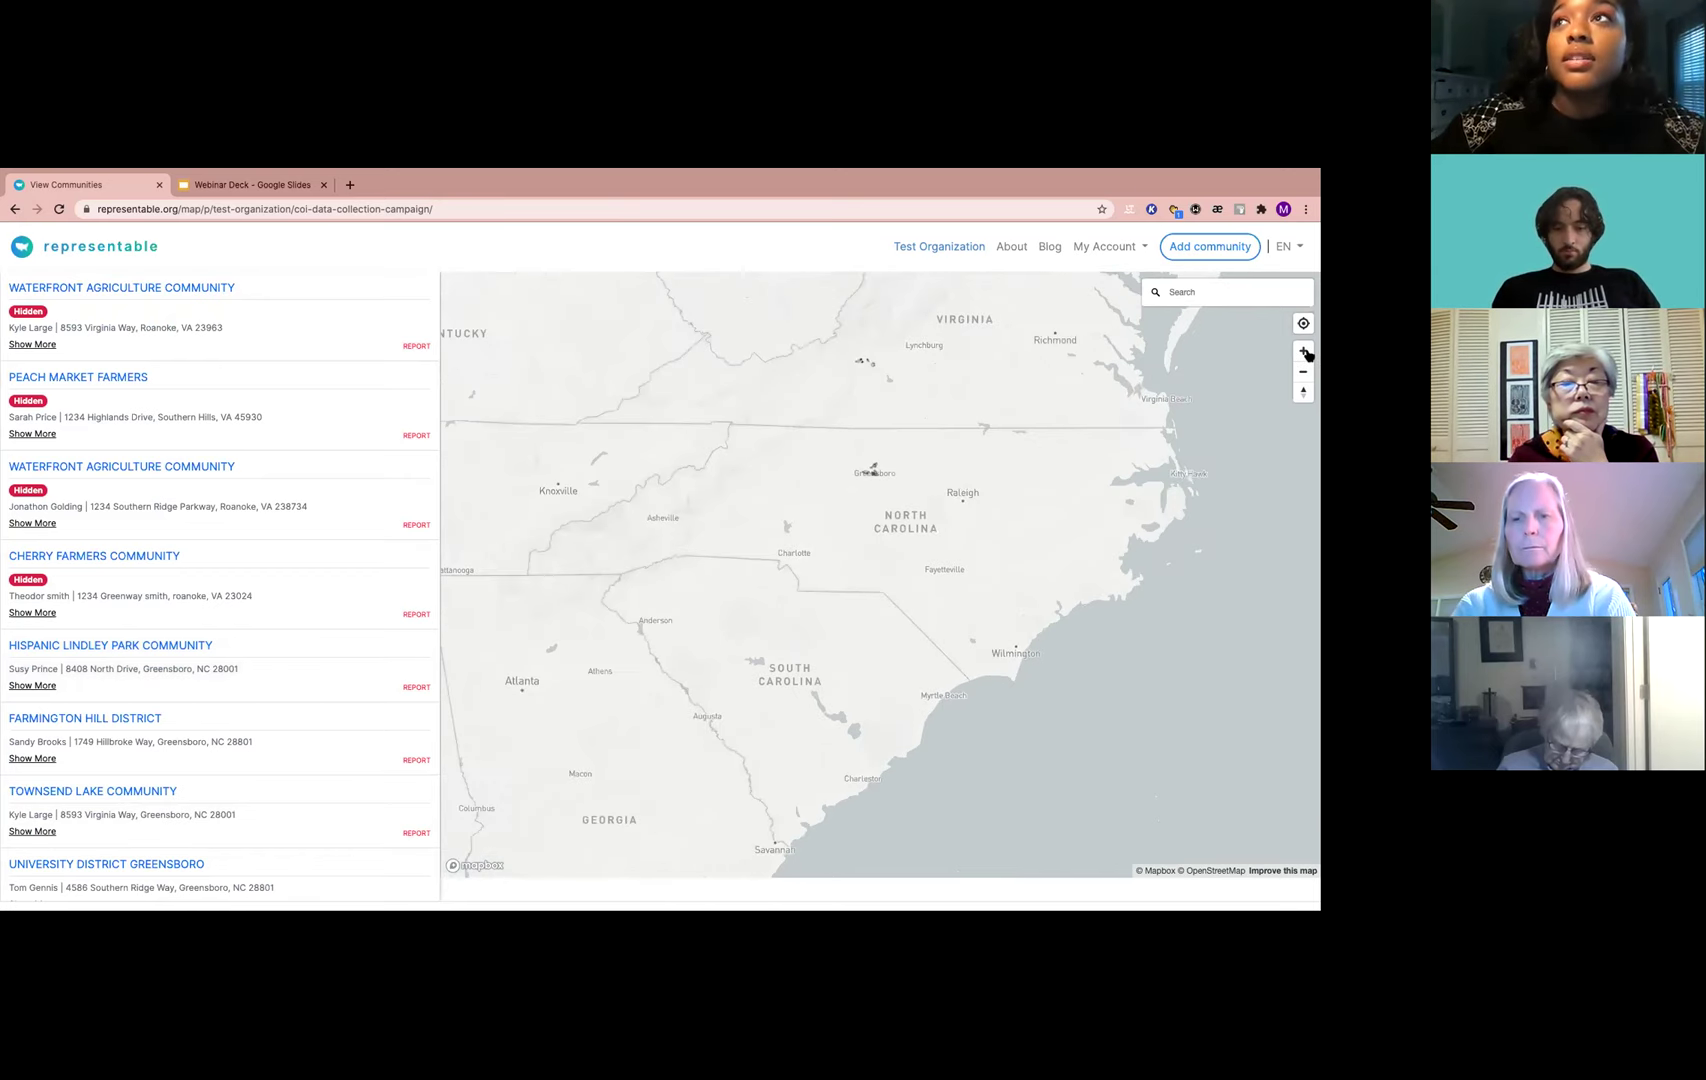
pyautogui.scroll(3, 870, 470)
pyautogui.moveTo(916, 539); pyautogui.dragTo(903, 770)
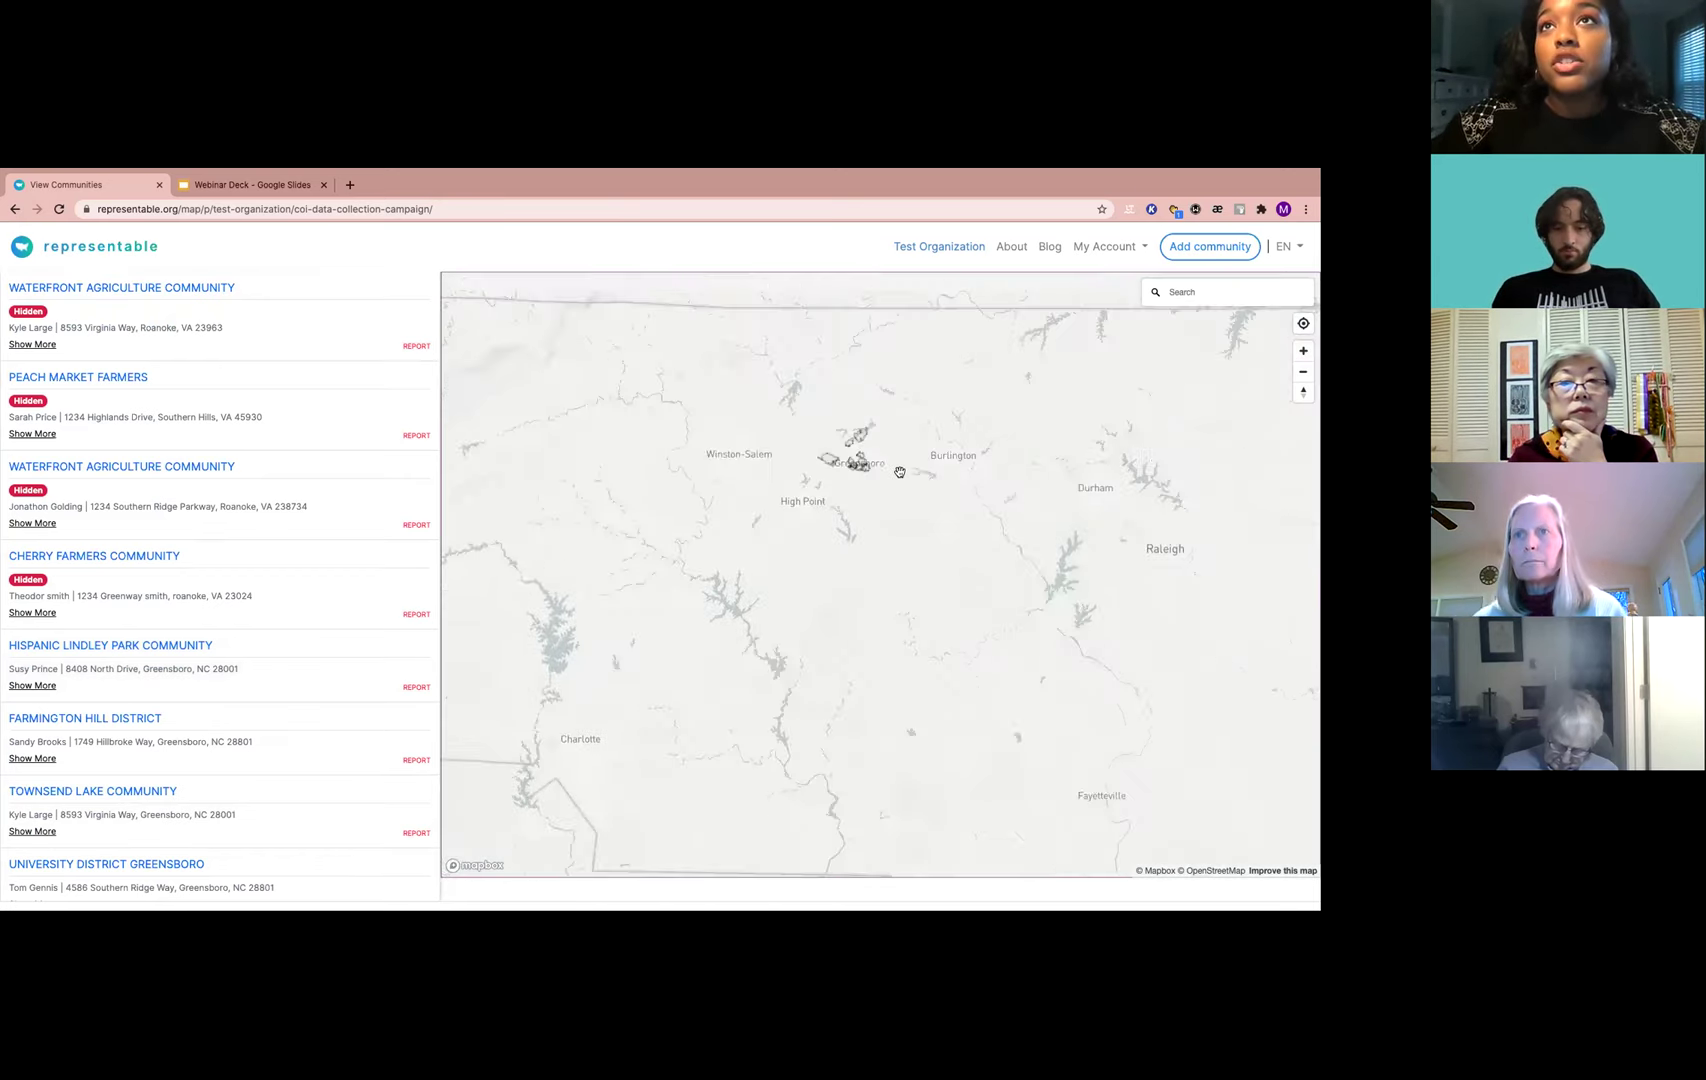
# Zoom in on Greensboro and center its community outlines in the map
pyautogui.click(1303, 351)
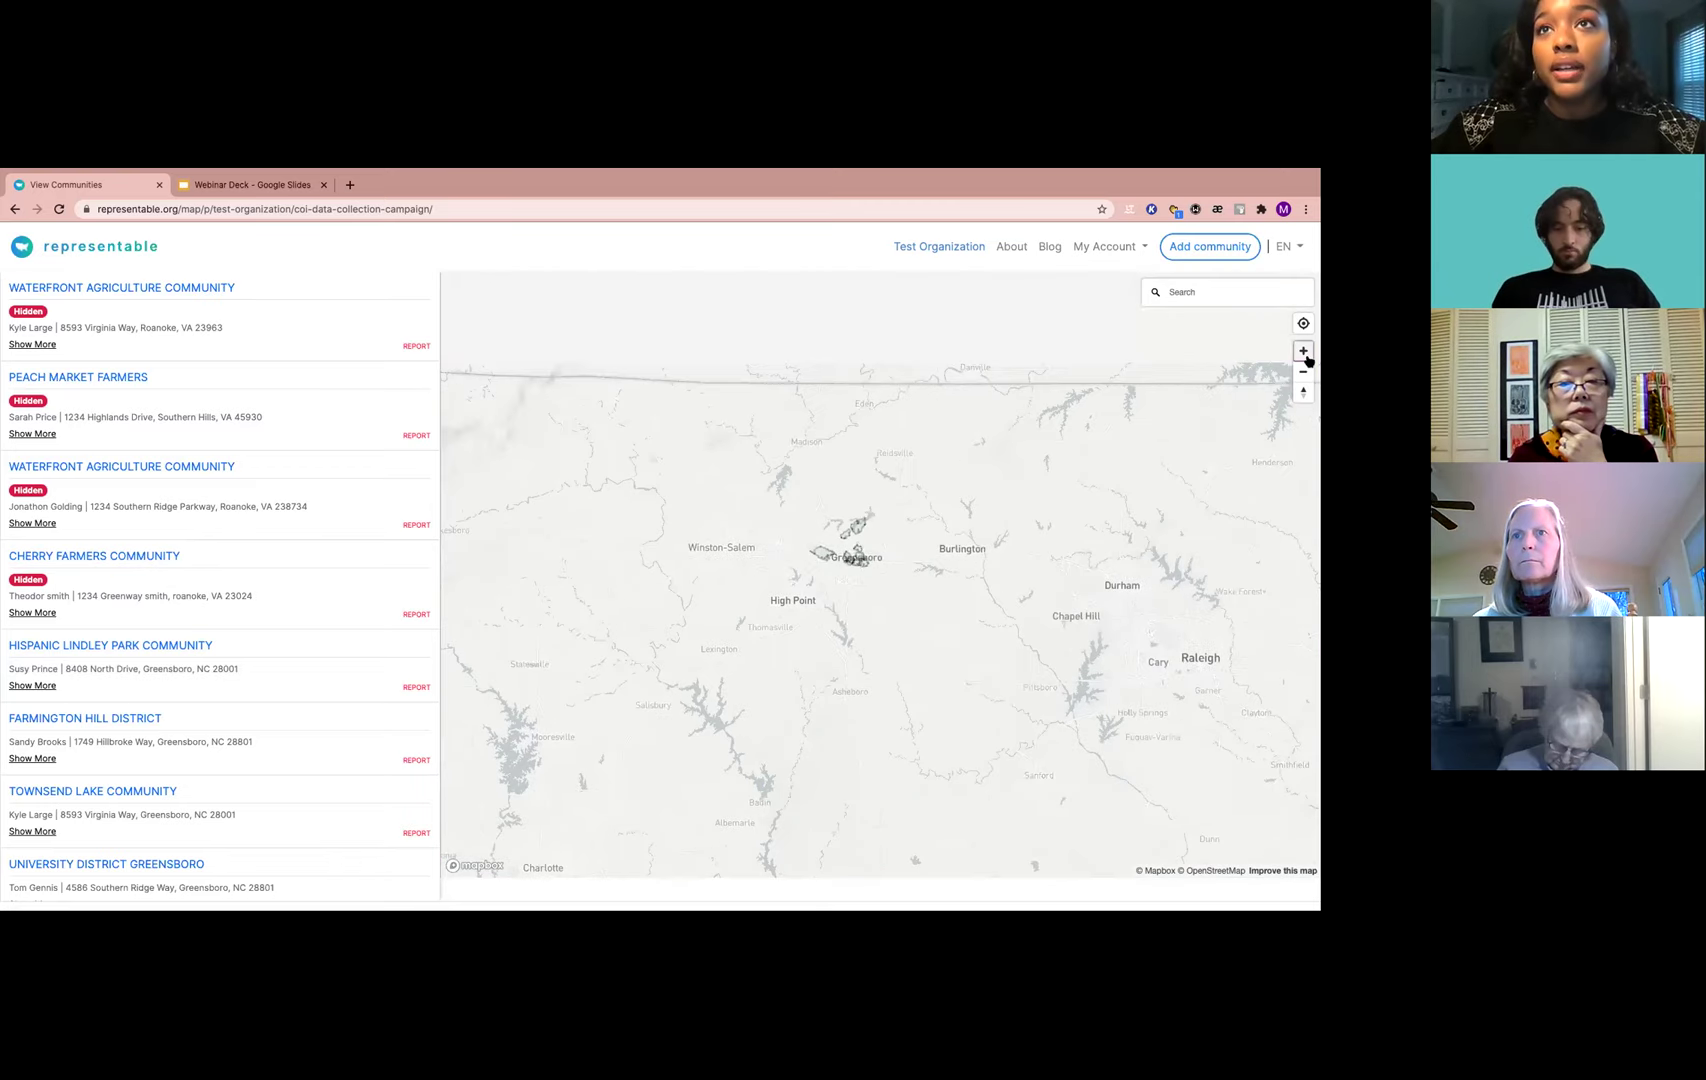
pyautogui.scroll(3, 903, 491)
pyautogui.moveTo(1094, 687); pyautogui.dragTo(1047, 696)
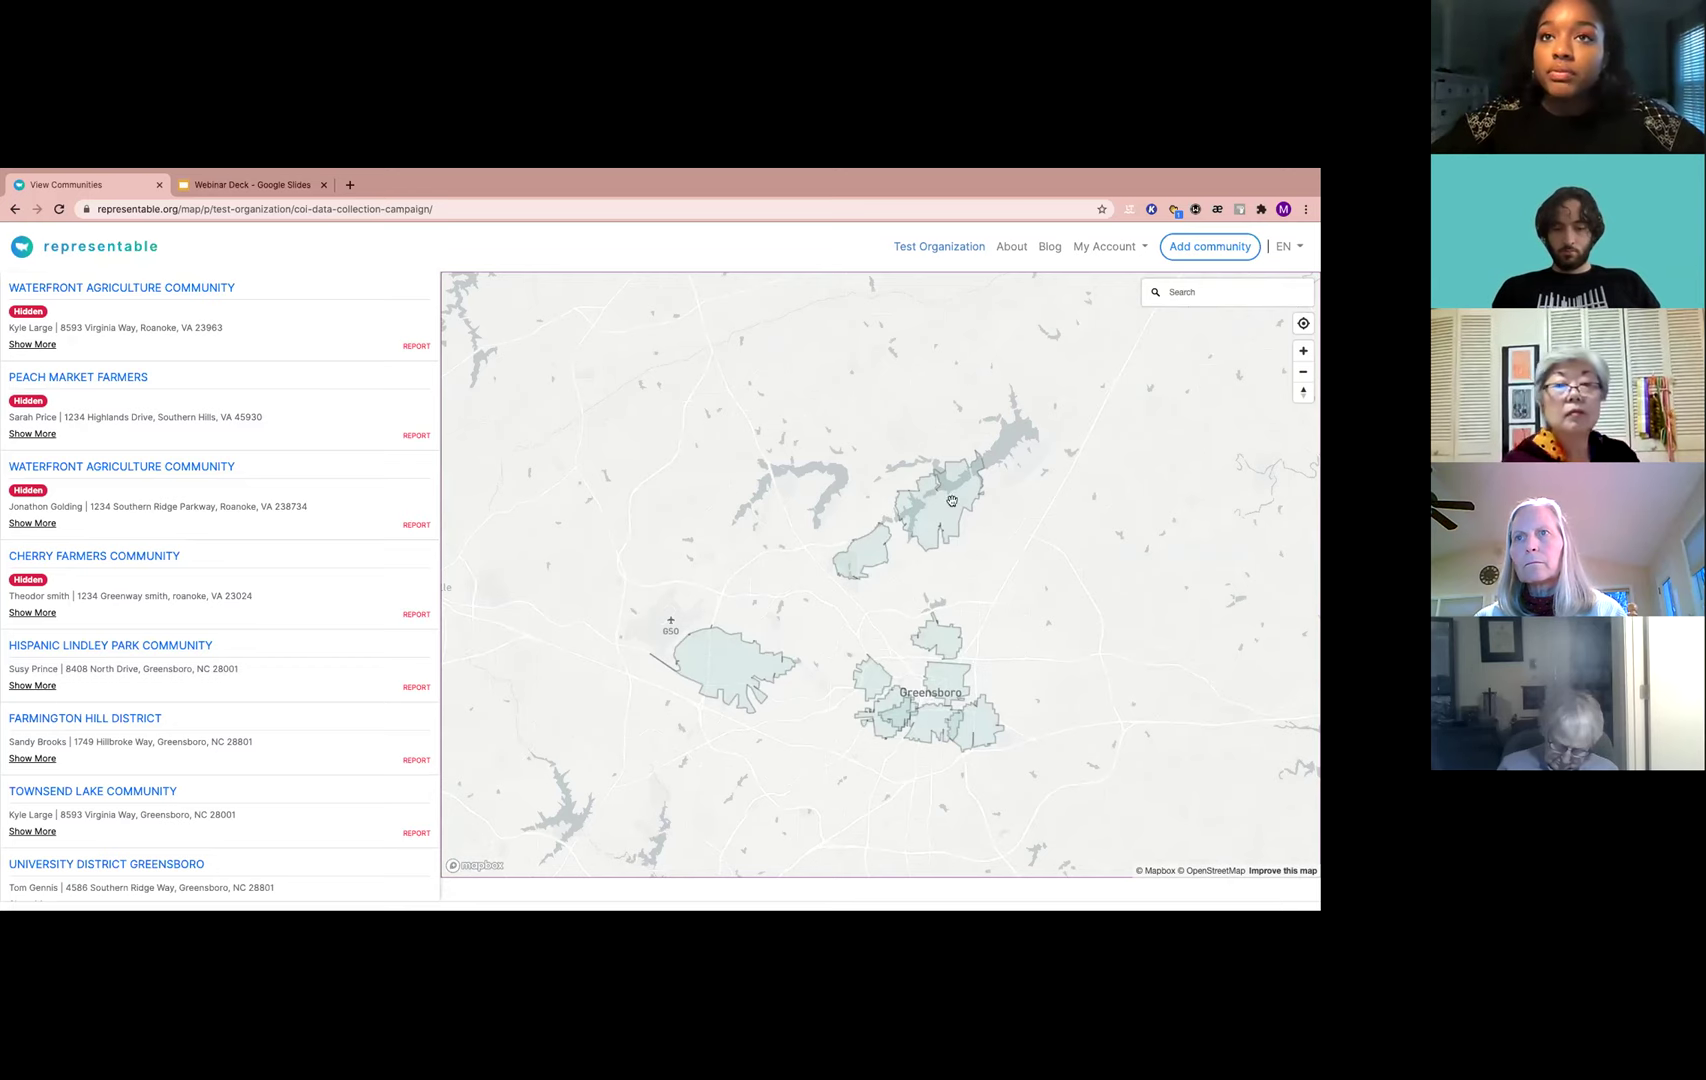
pyautogui.moveTo(899, 727); pyautogui.dragTo(851, 725)
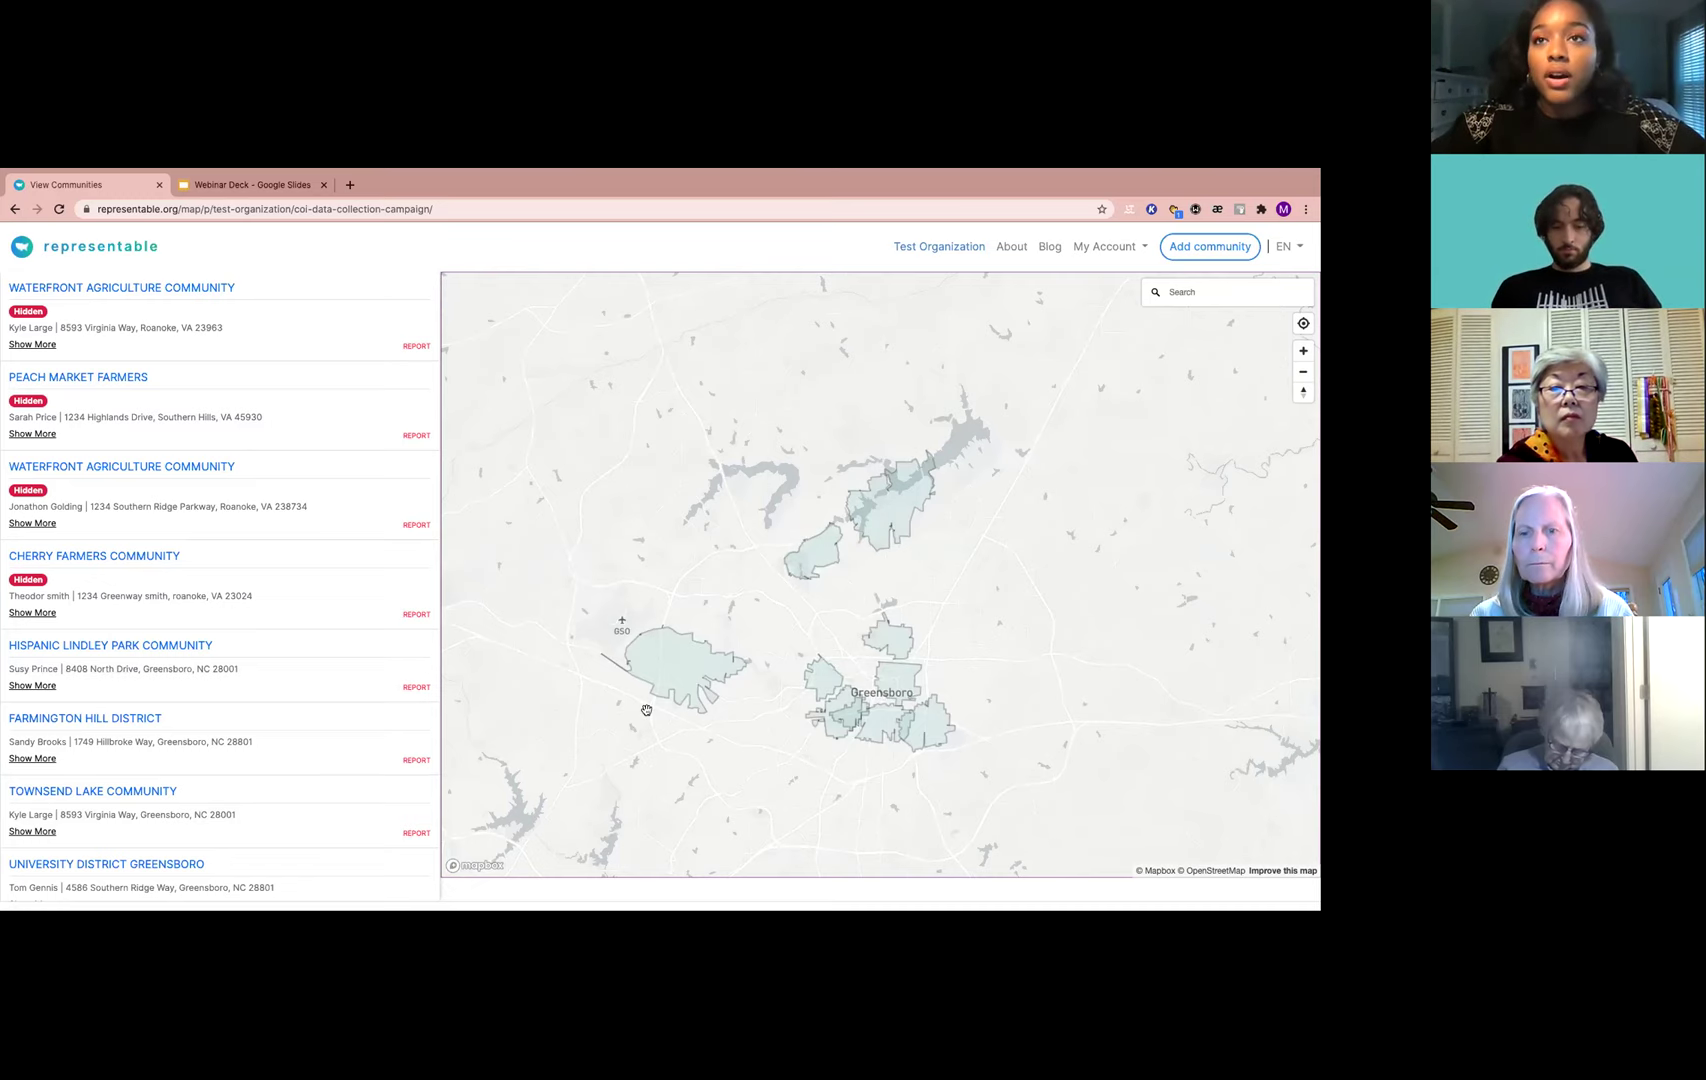
pyautogui.scroll(-2, 300, 826)
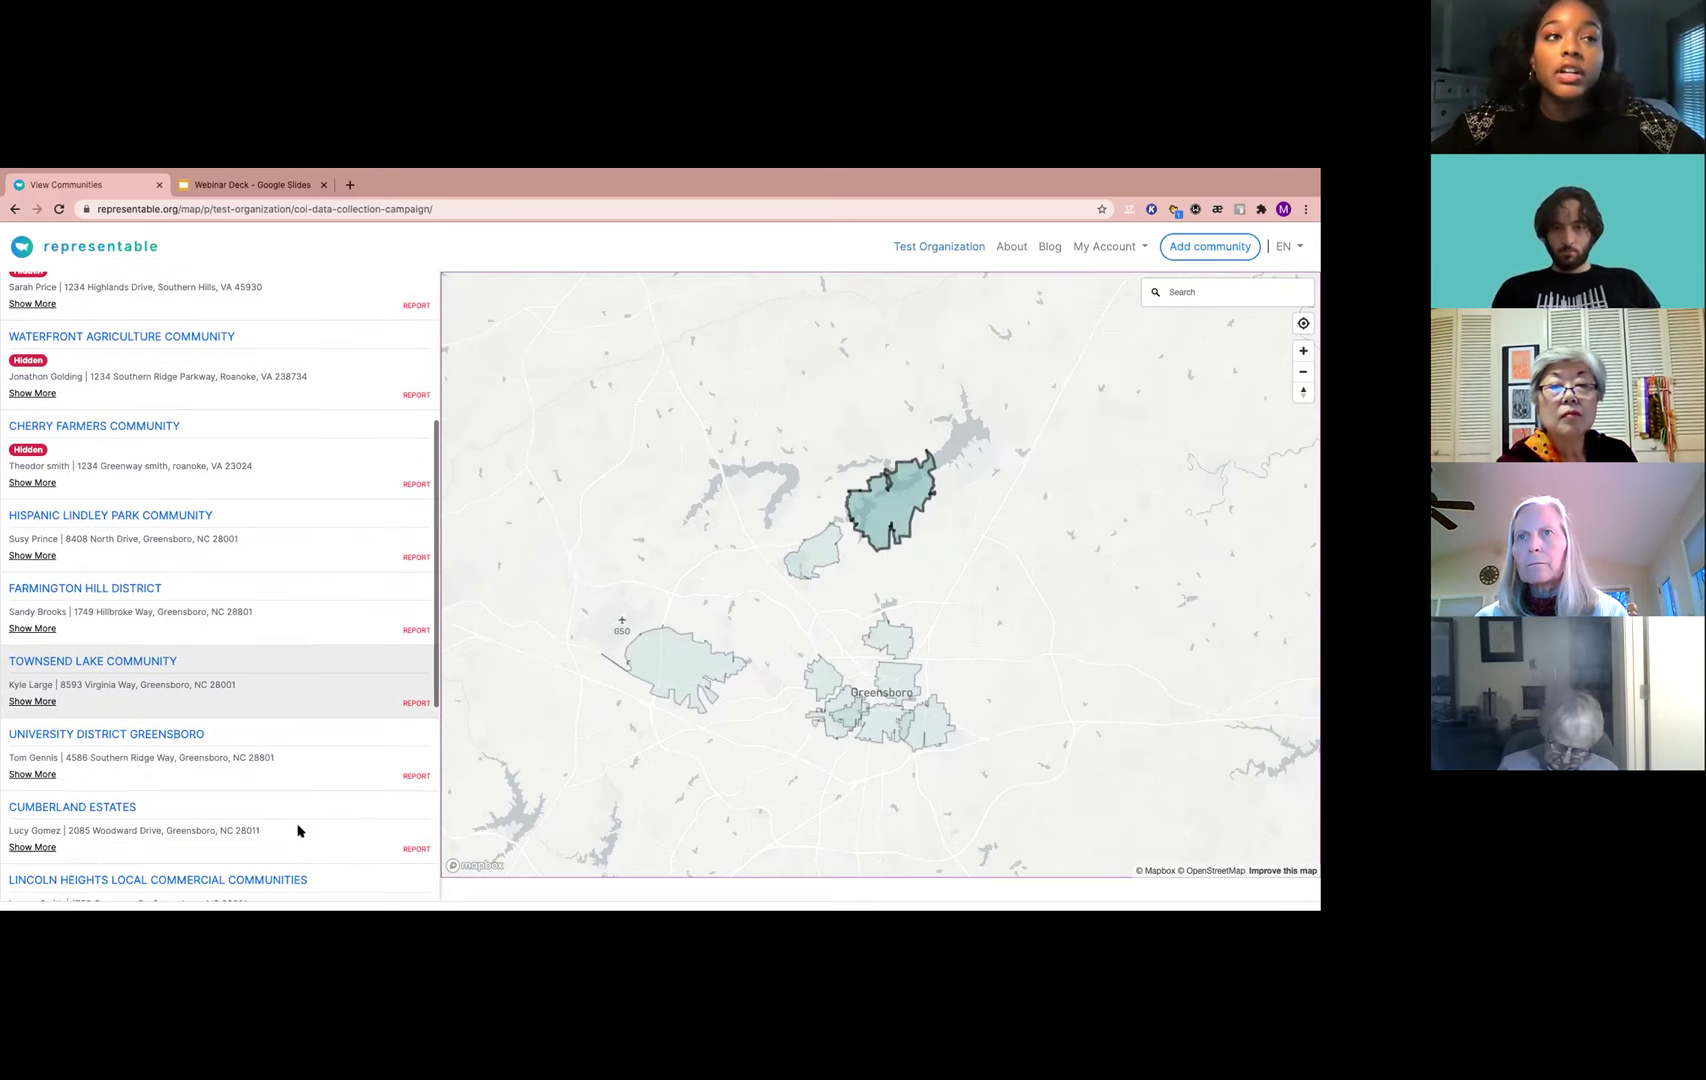
pyautogui.scroll(5, 280, 612)
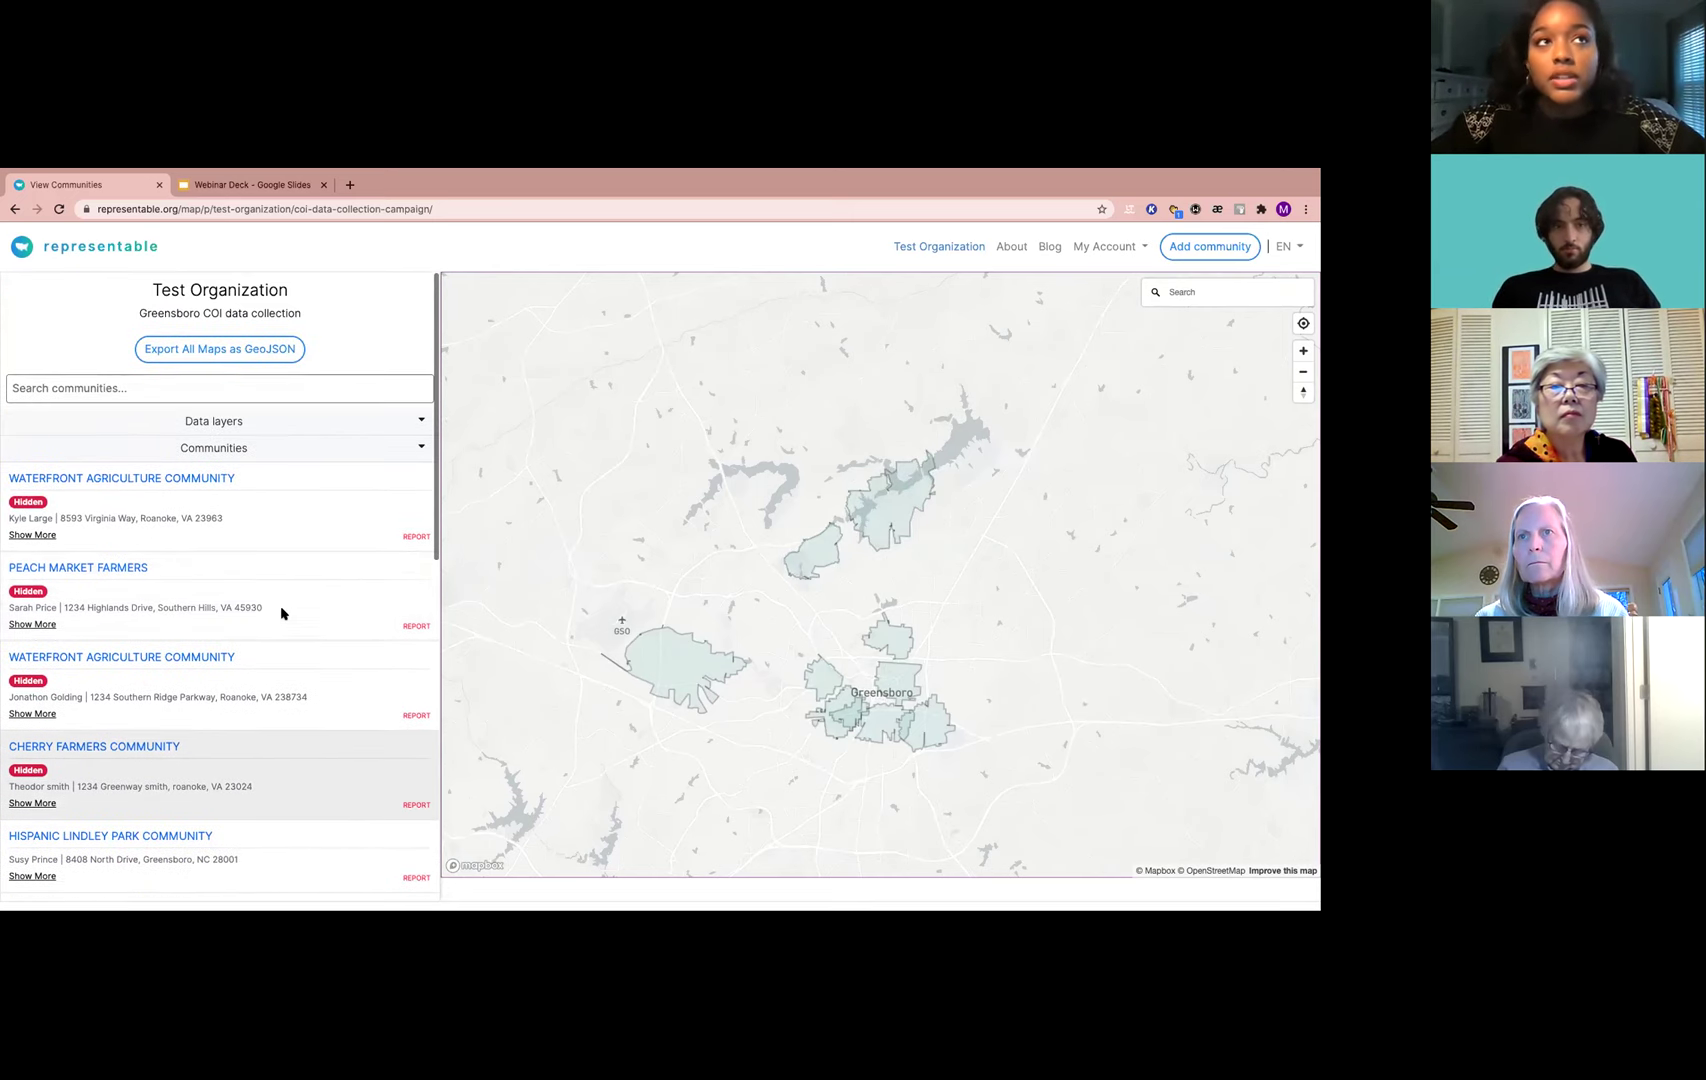
pyautogui.click(264, 423)
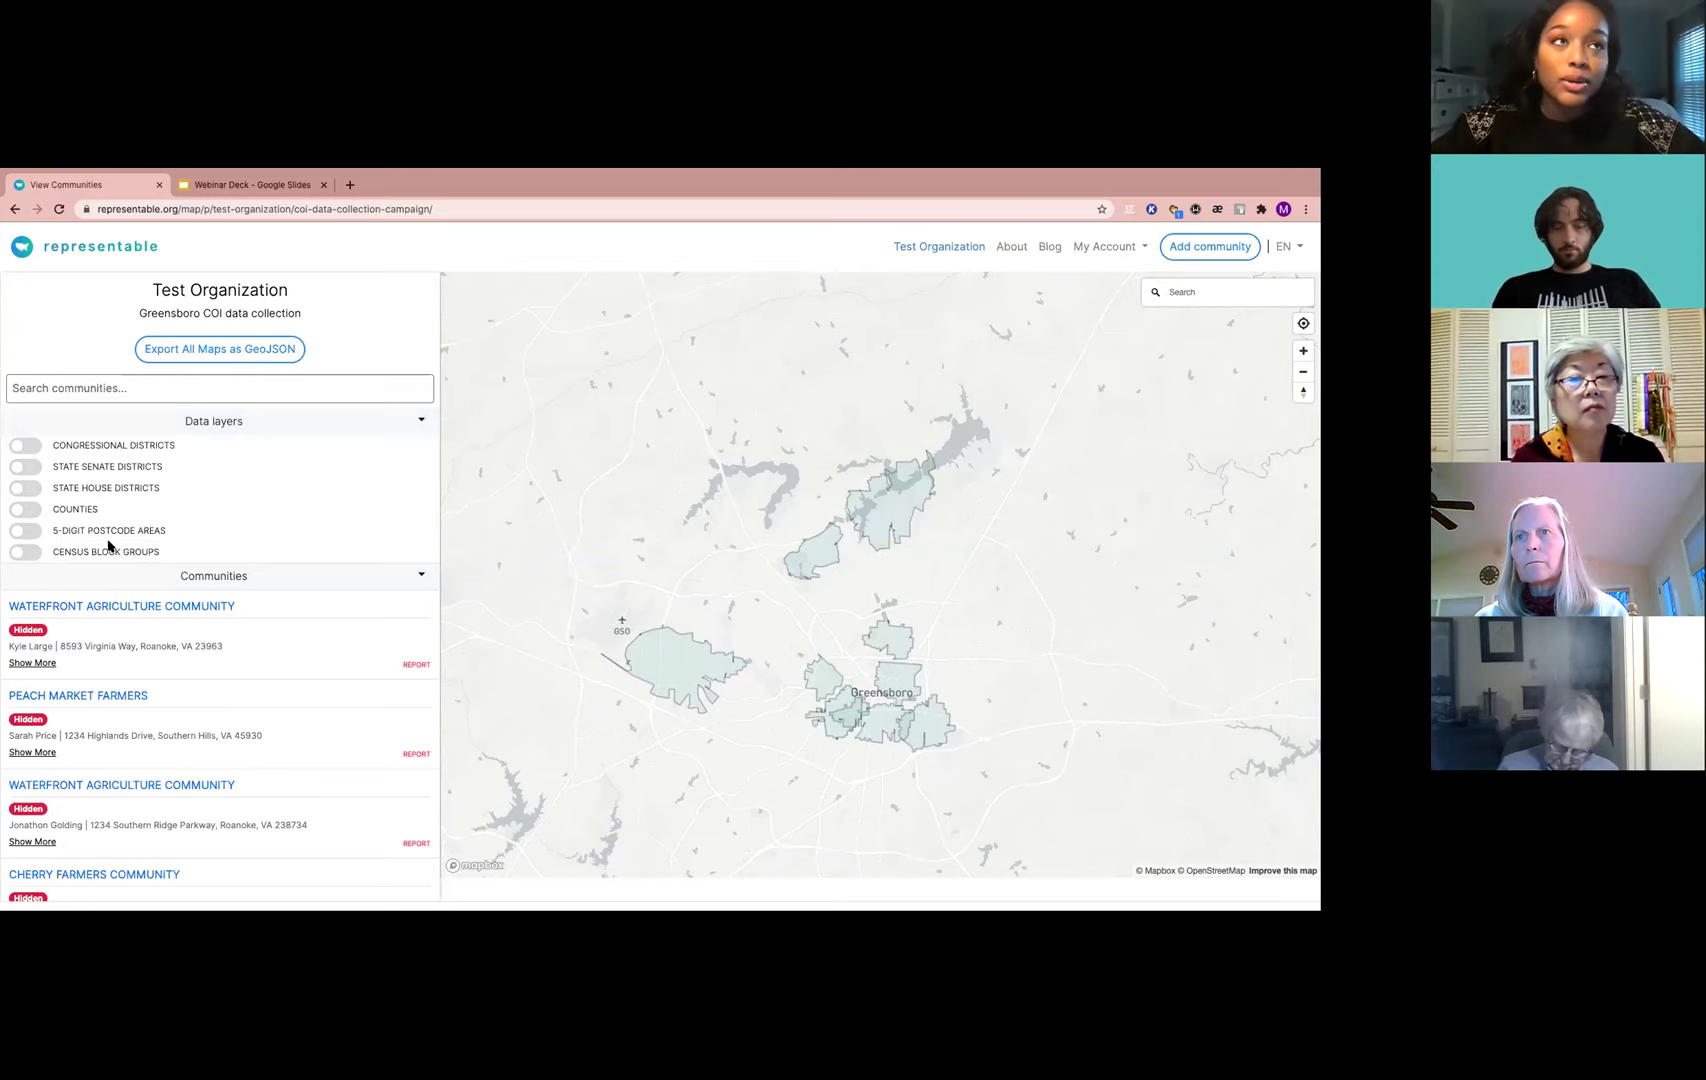
pyautogui.click(73, 509)
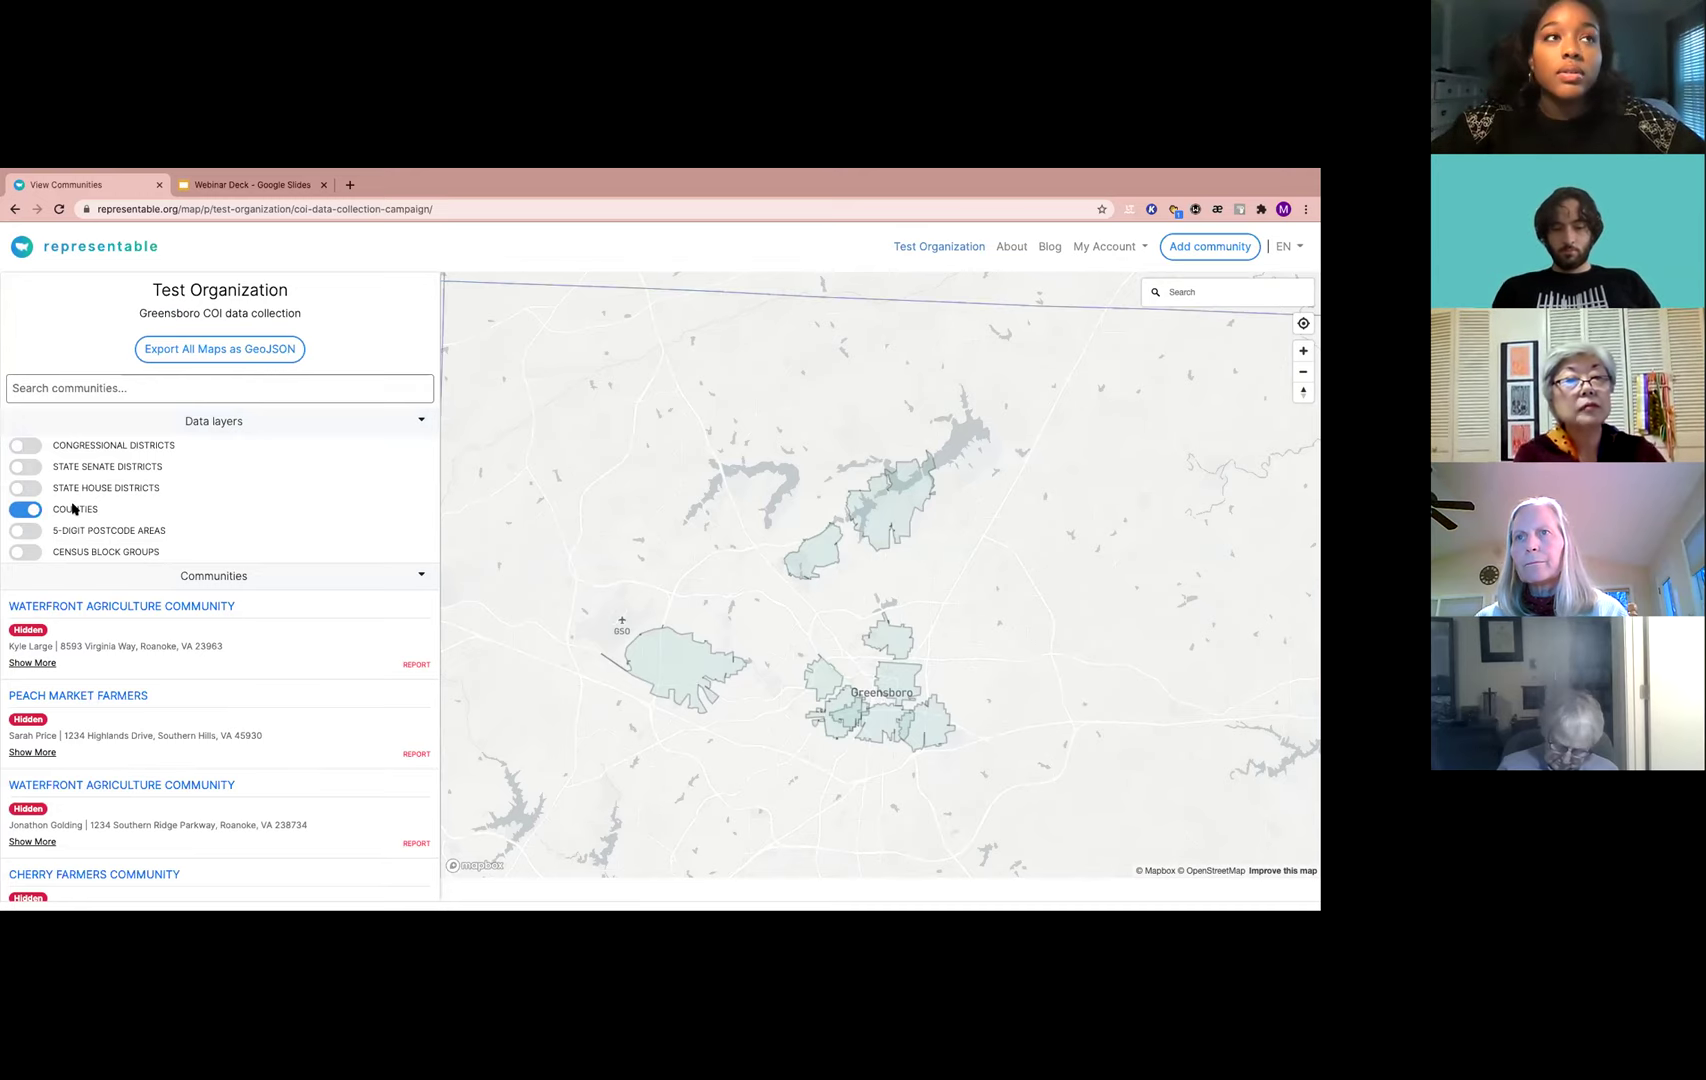
pyautogui.click(73, 509)
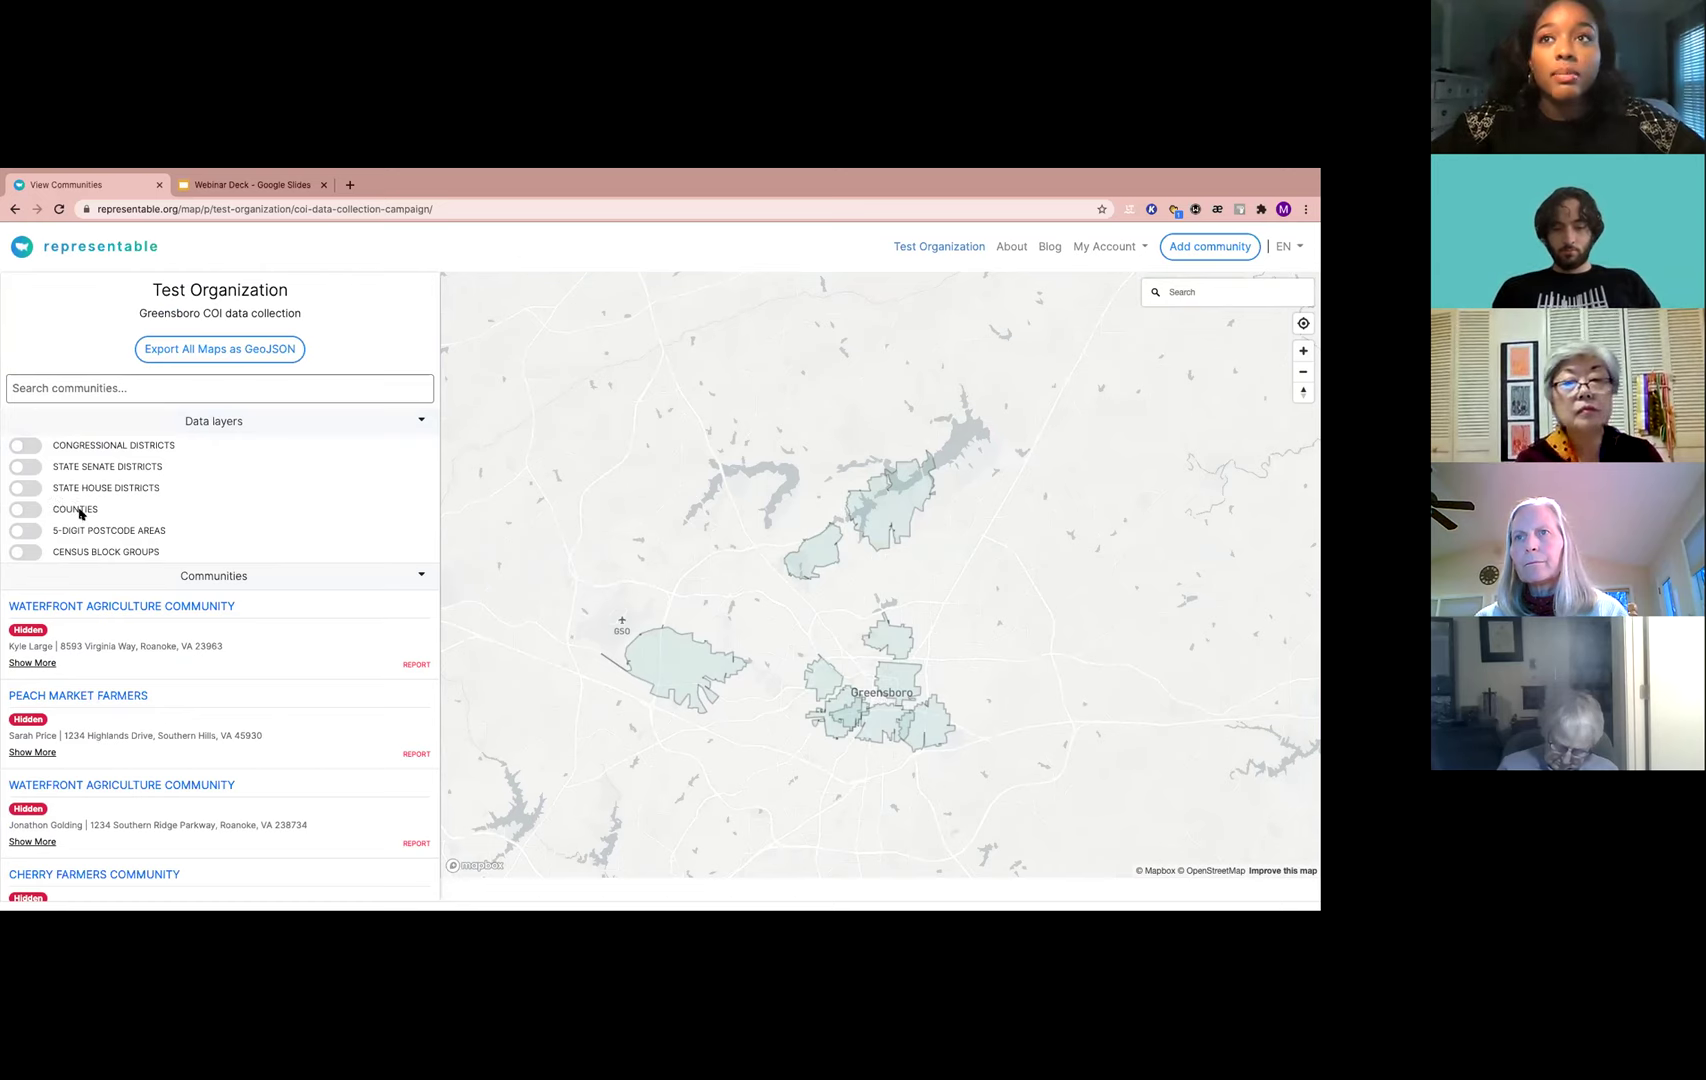
pyautogui.click(90, 530)
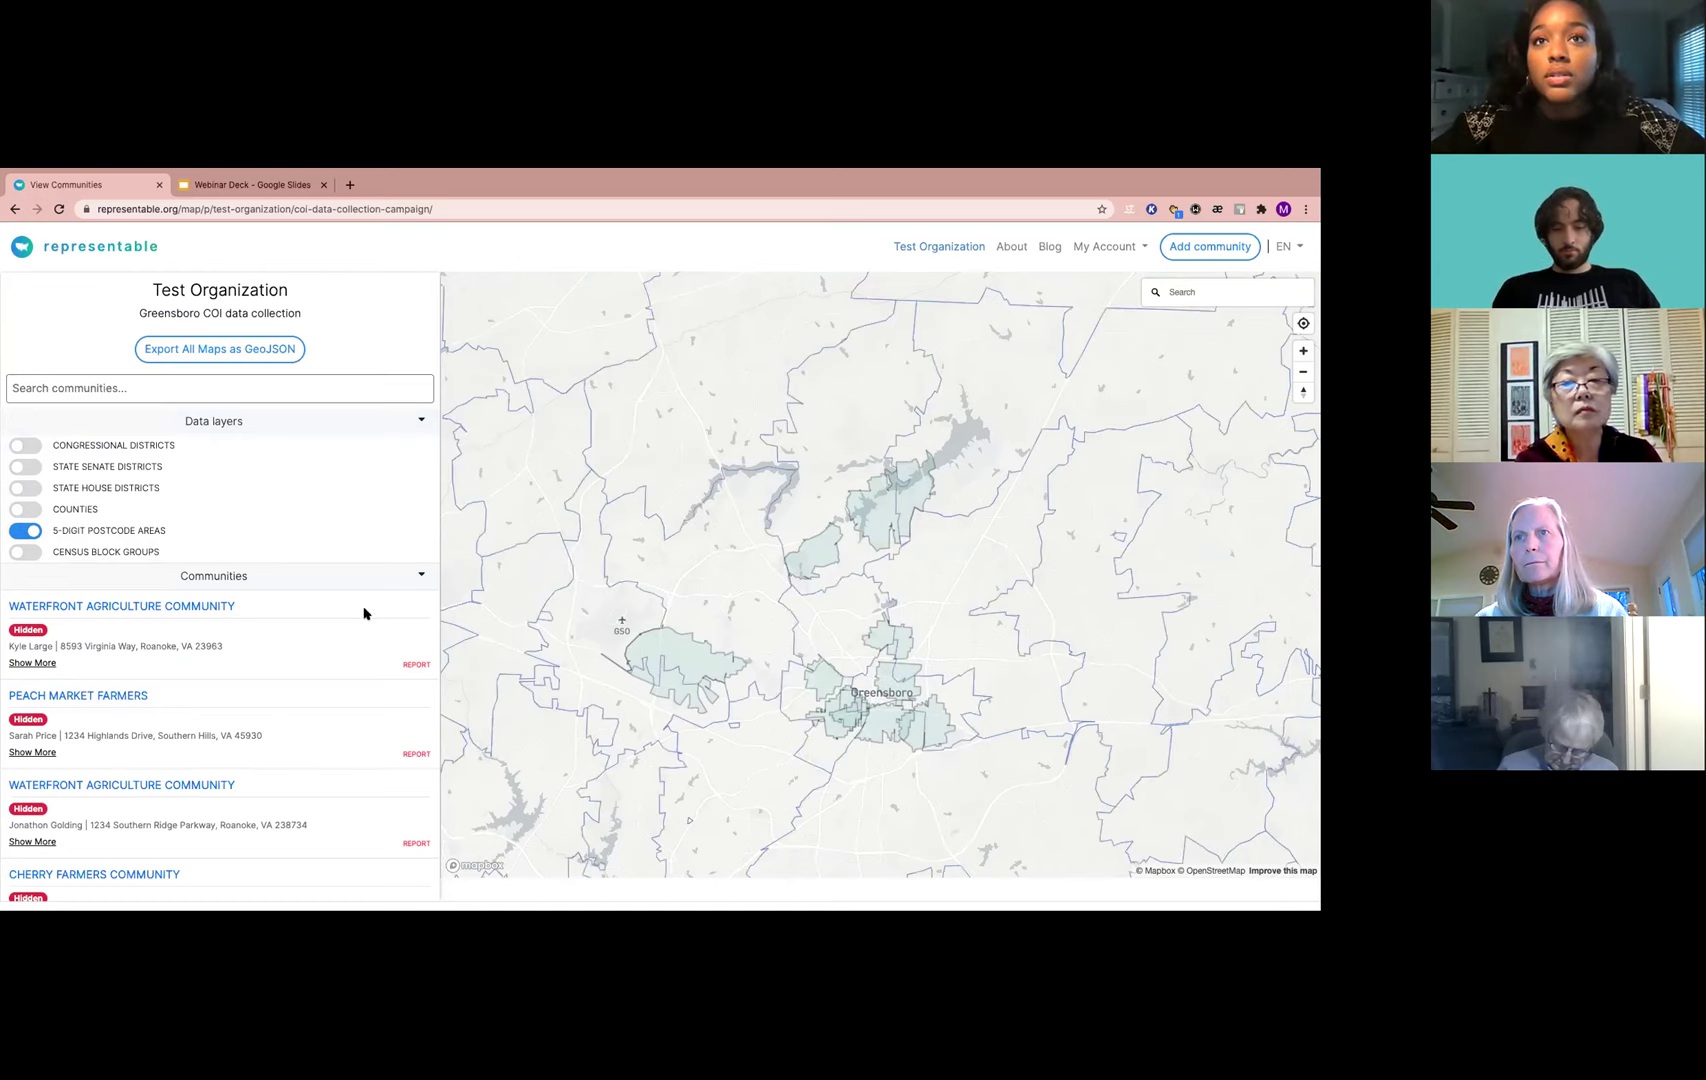
pyautogui.click(138, 536)
pyautogui.click(113, 446)
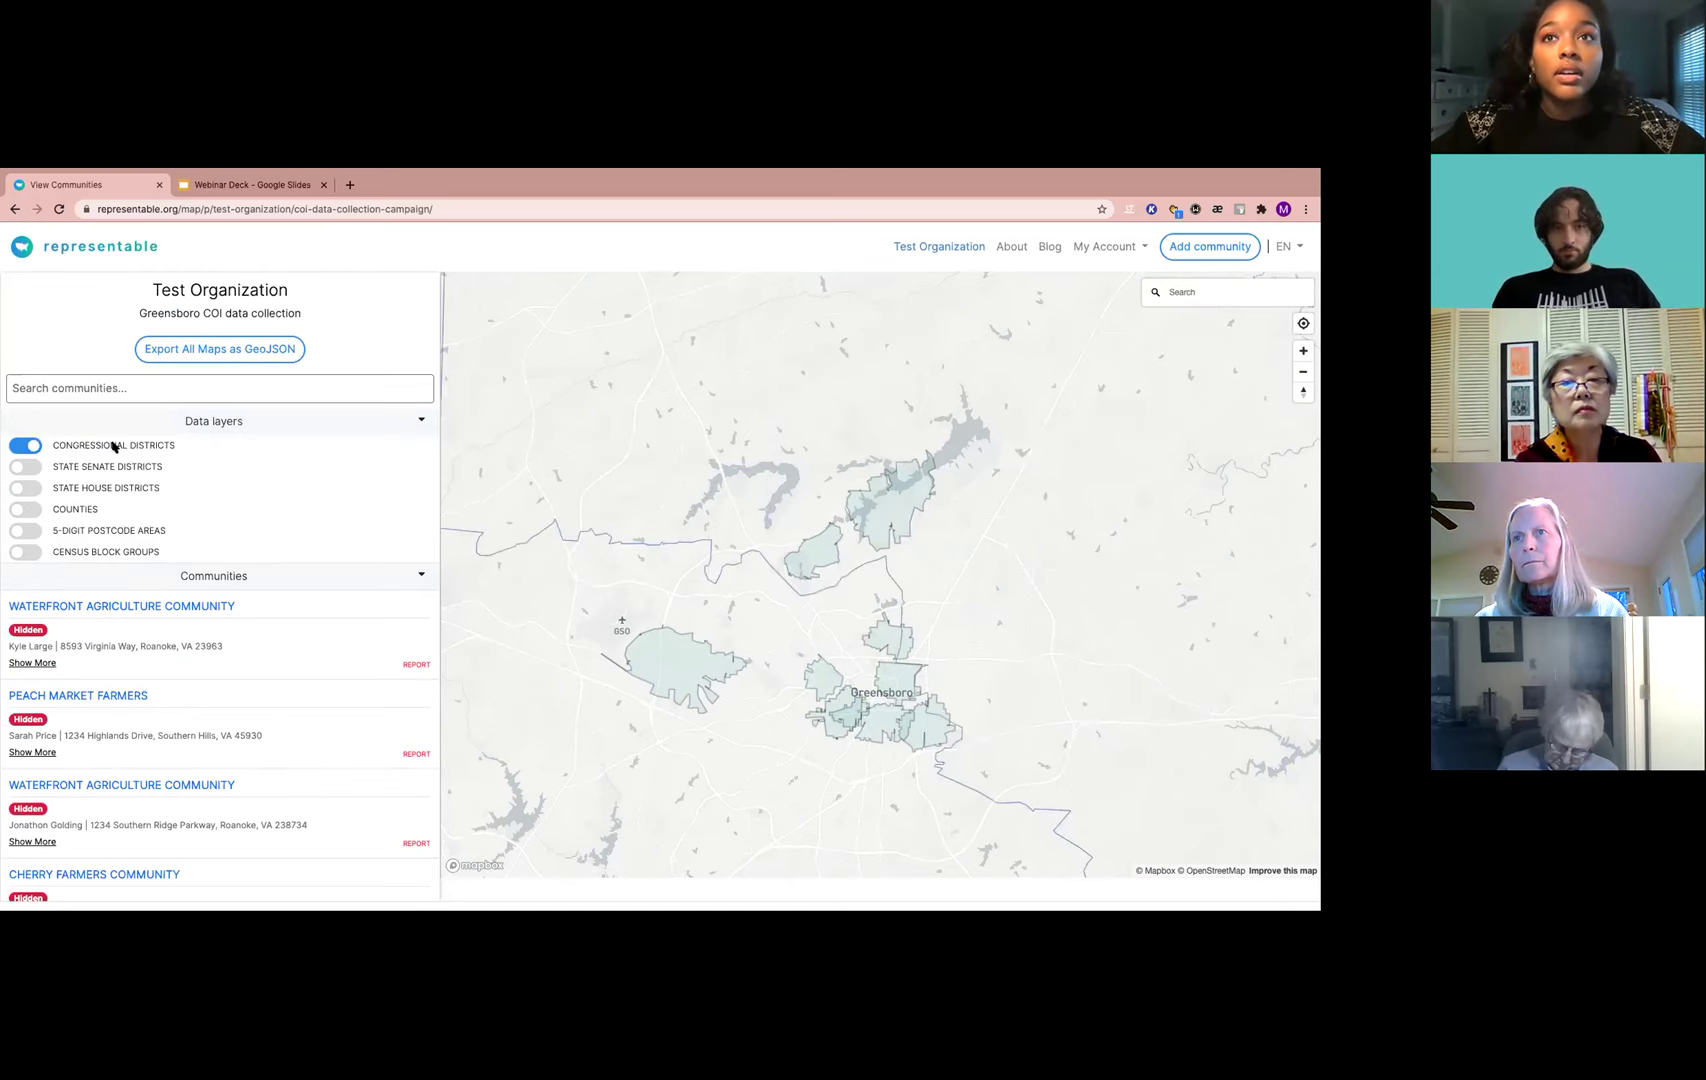
pyautogui.click(113, 446)
pyautogui.click(114, 463)
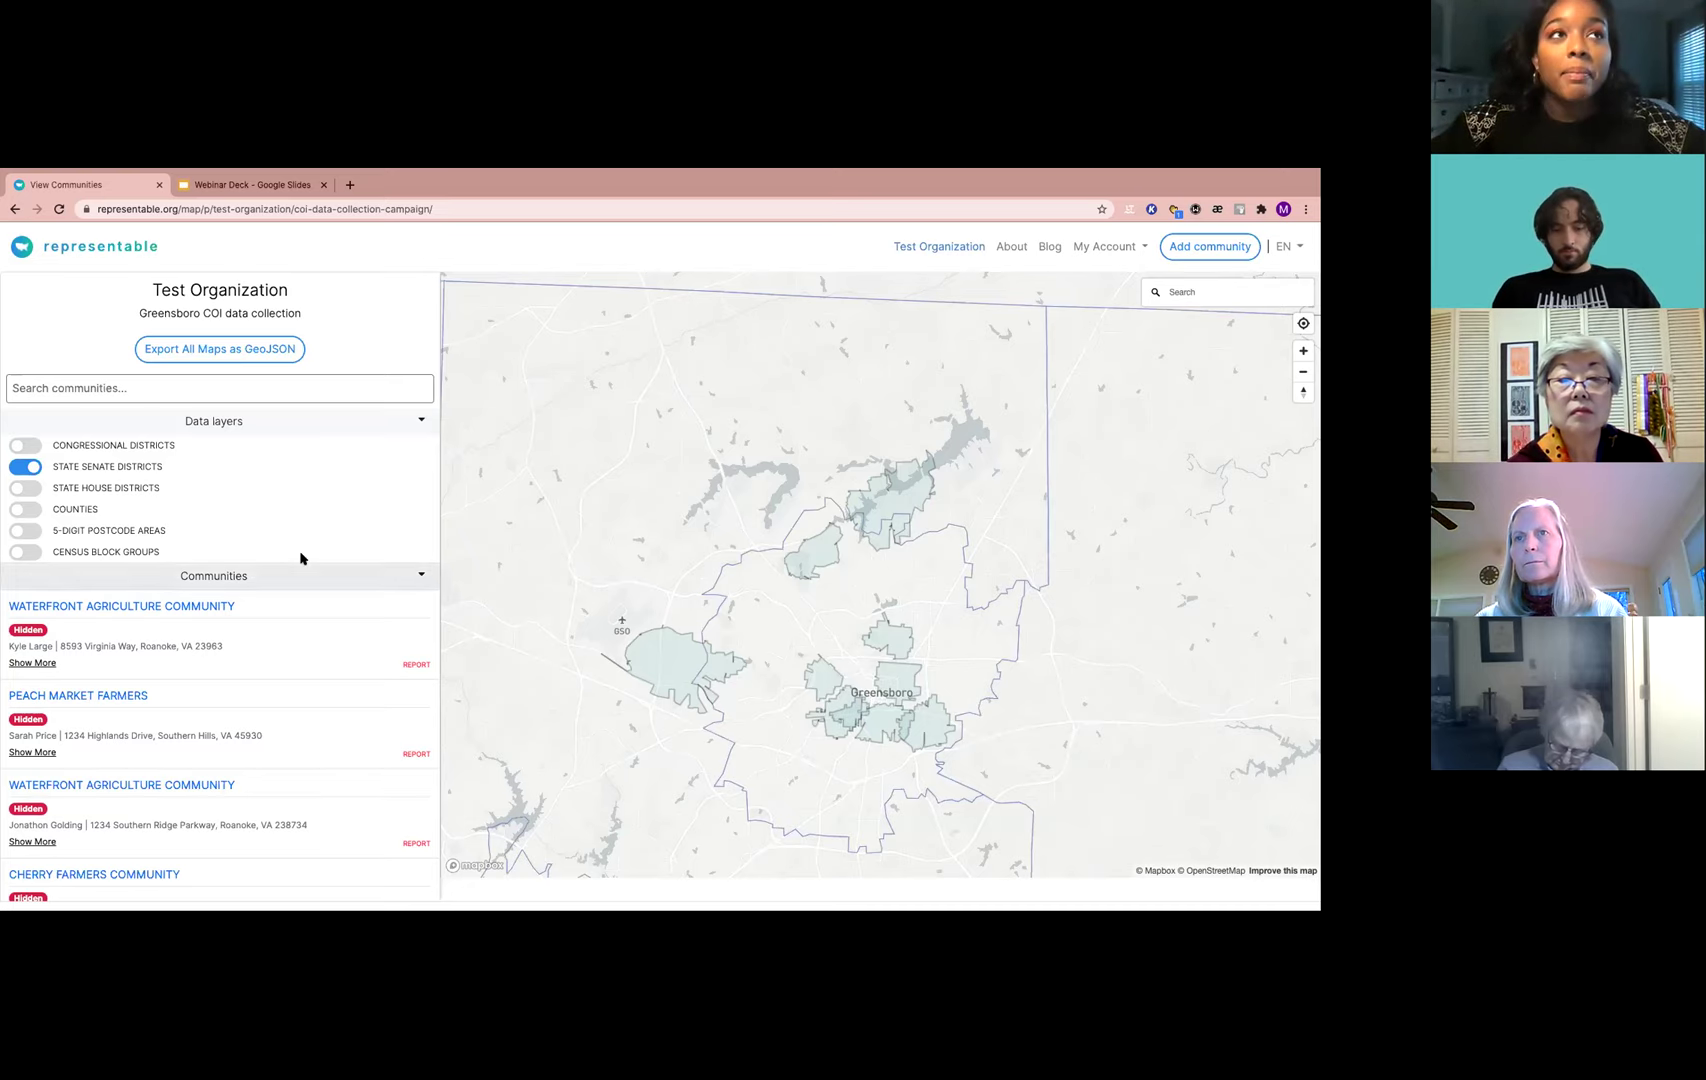
pyautogui.moveTo(792, 655); pyautogui.dragTo(849, 652)
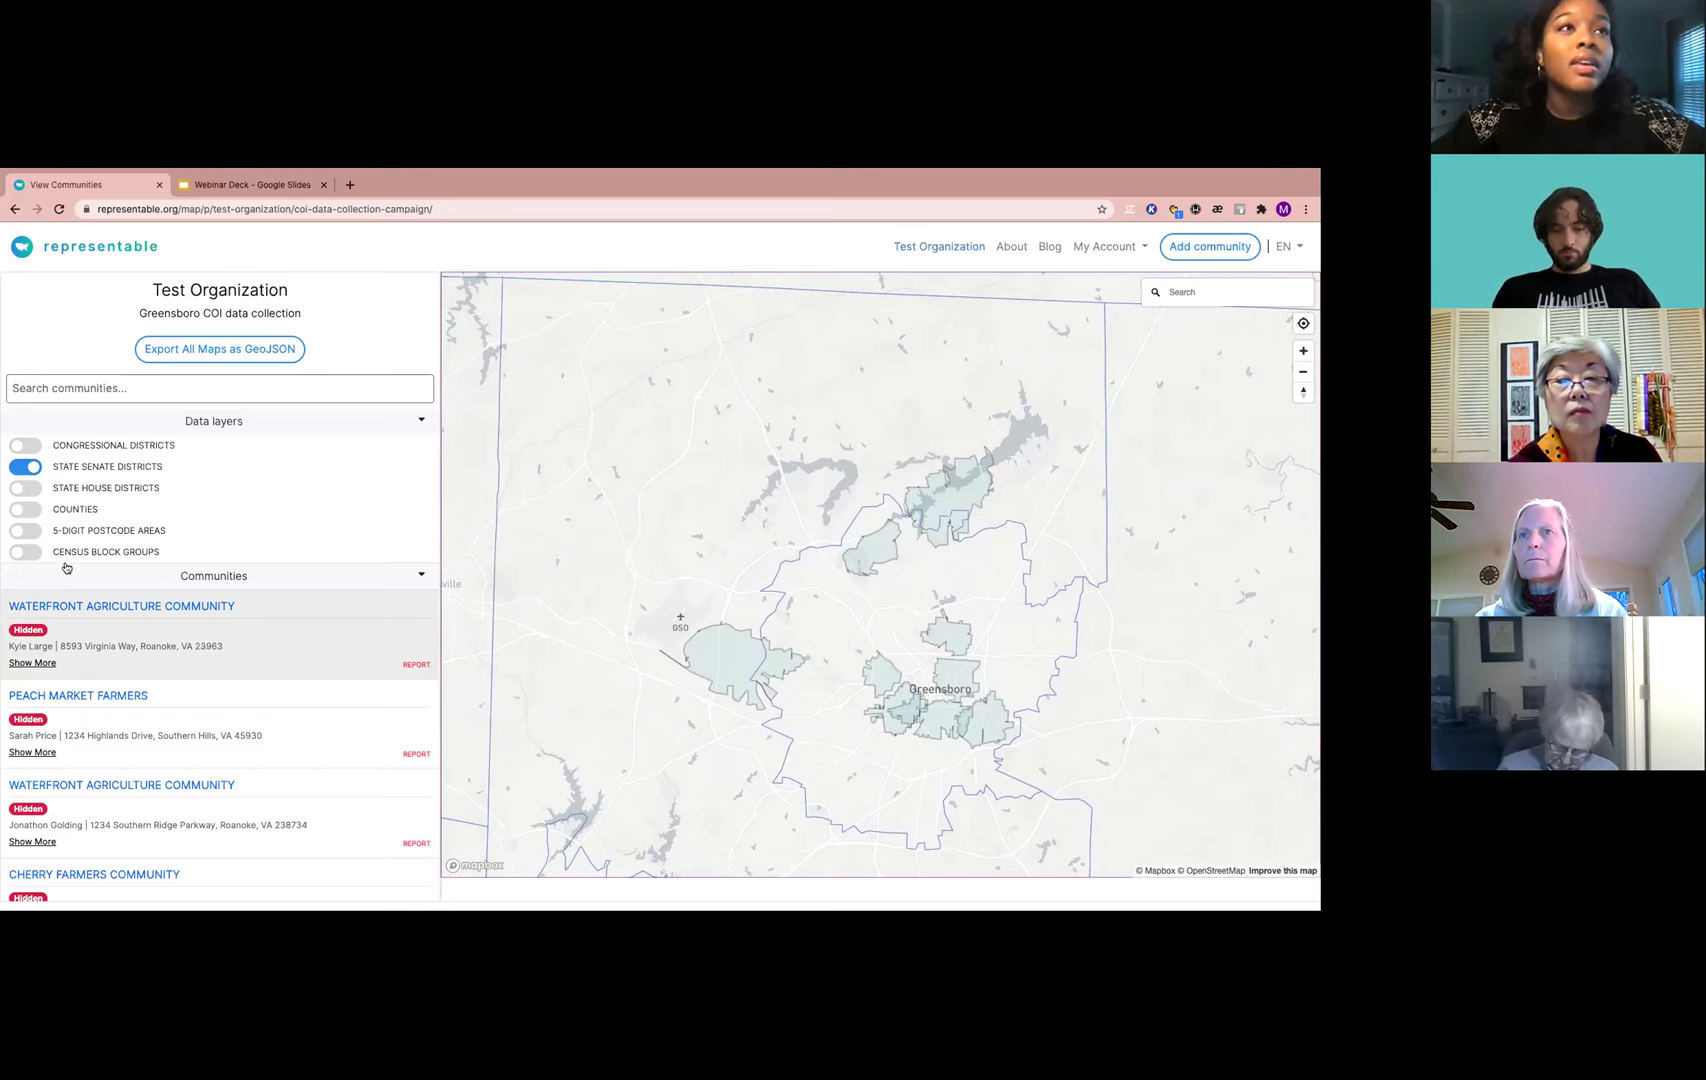
pyautogui.click(27, 467)
pyautogui.click(152, 425)
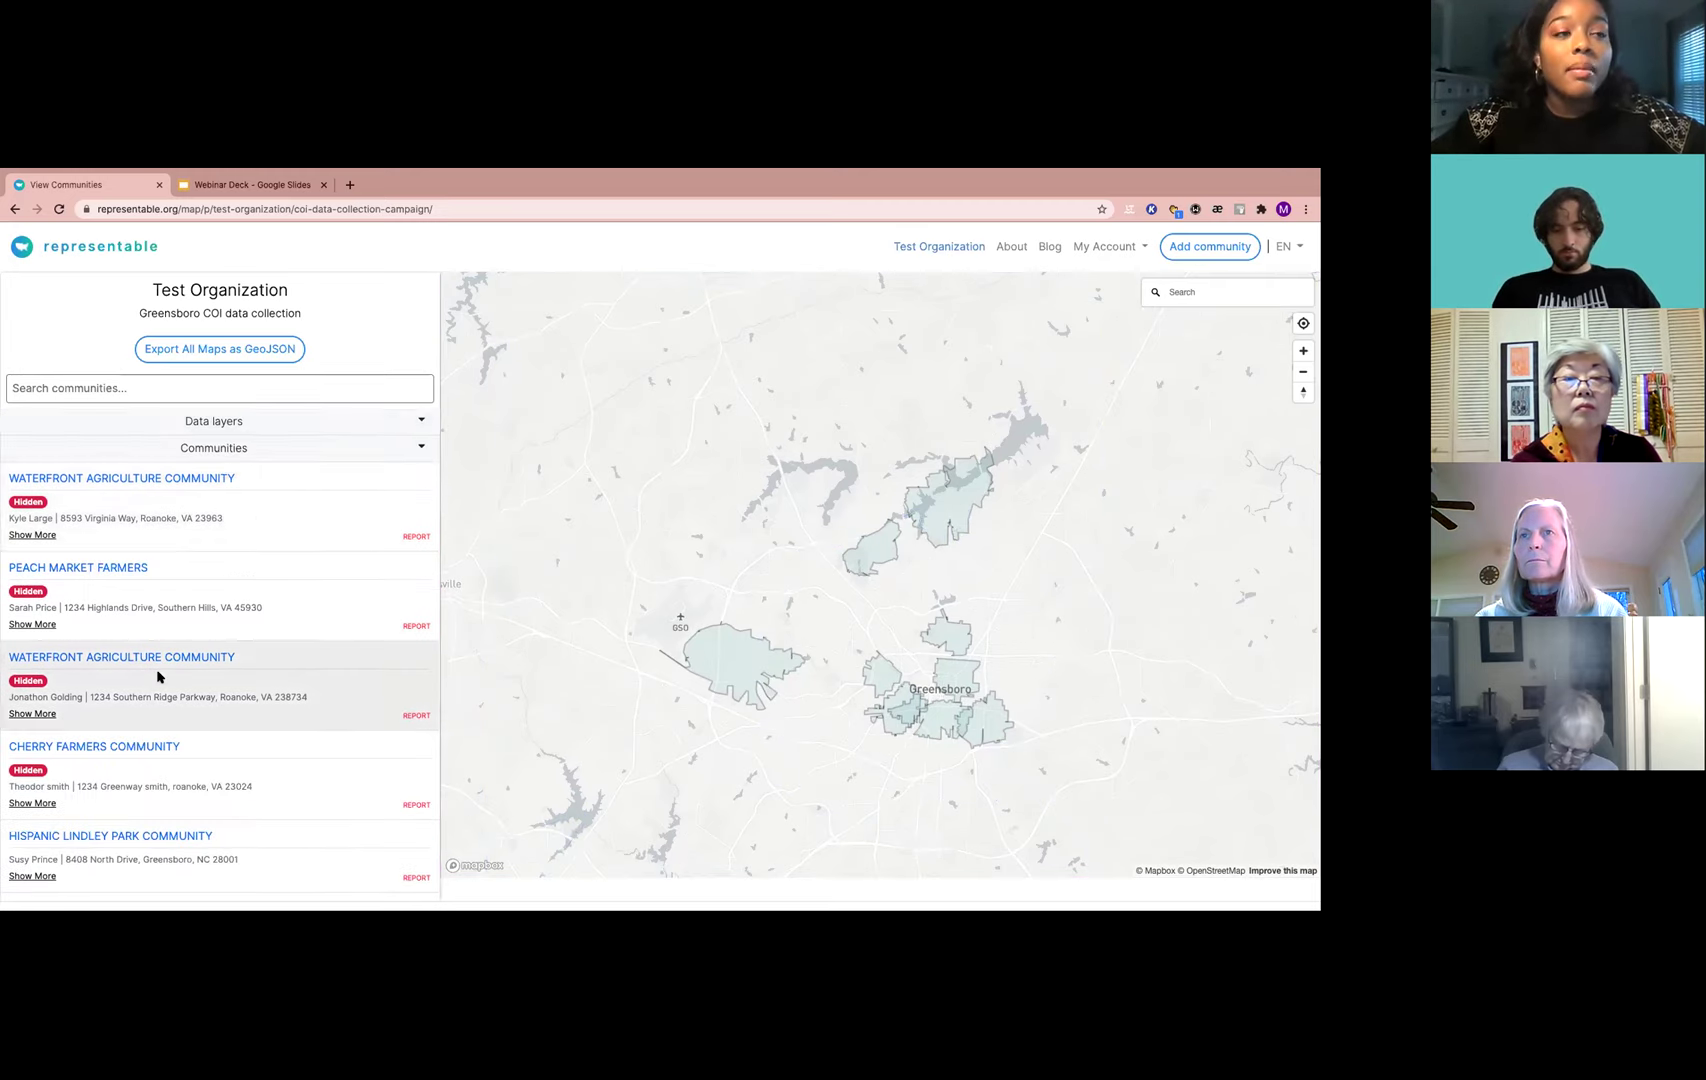
pyautogui.scroll(-5, 157, 675)
pyautogui.scroll(-1, 157, 675)
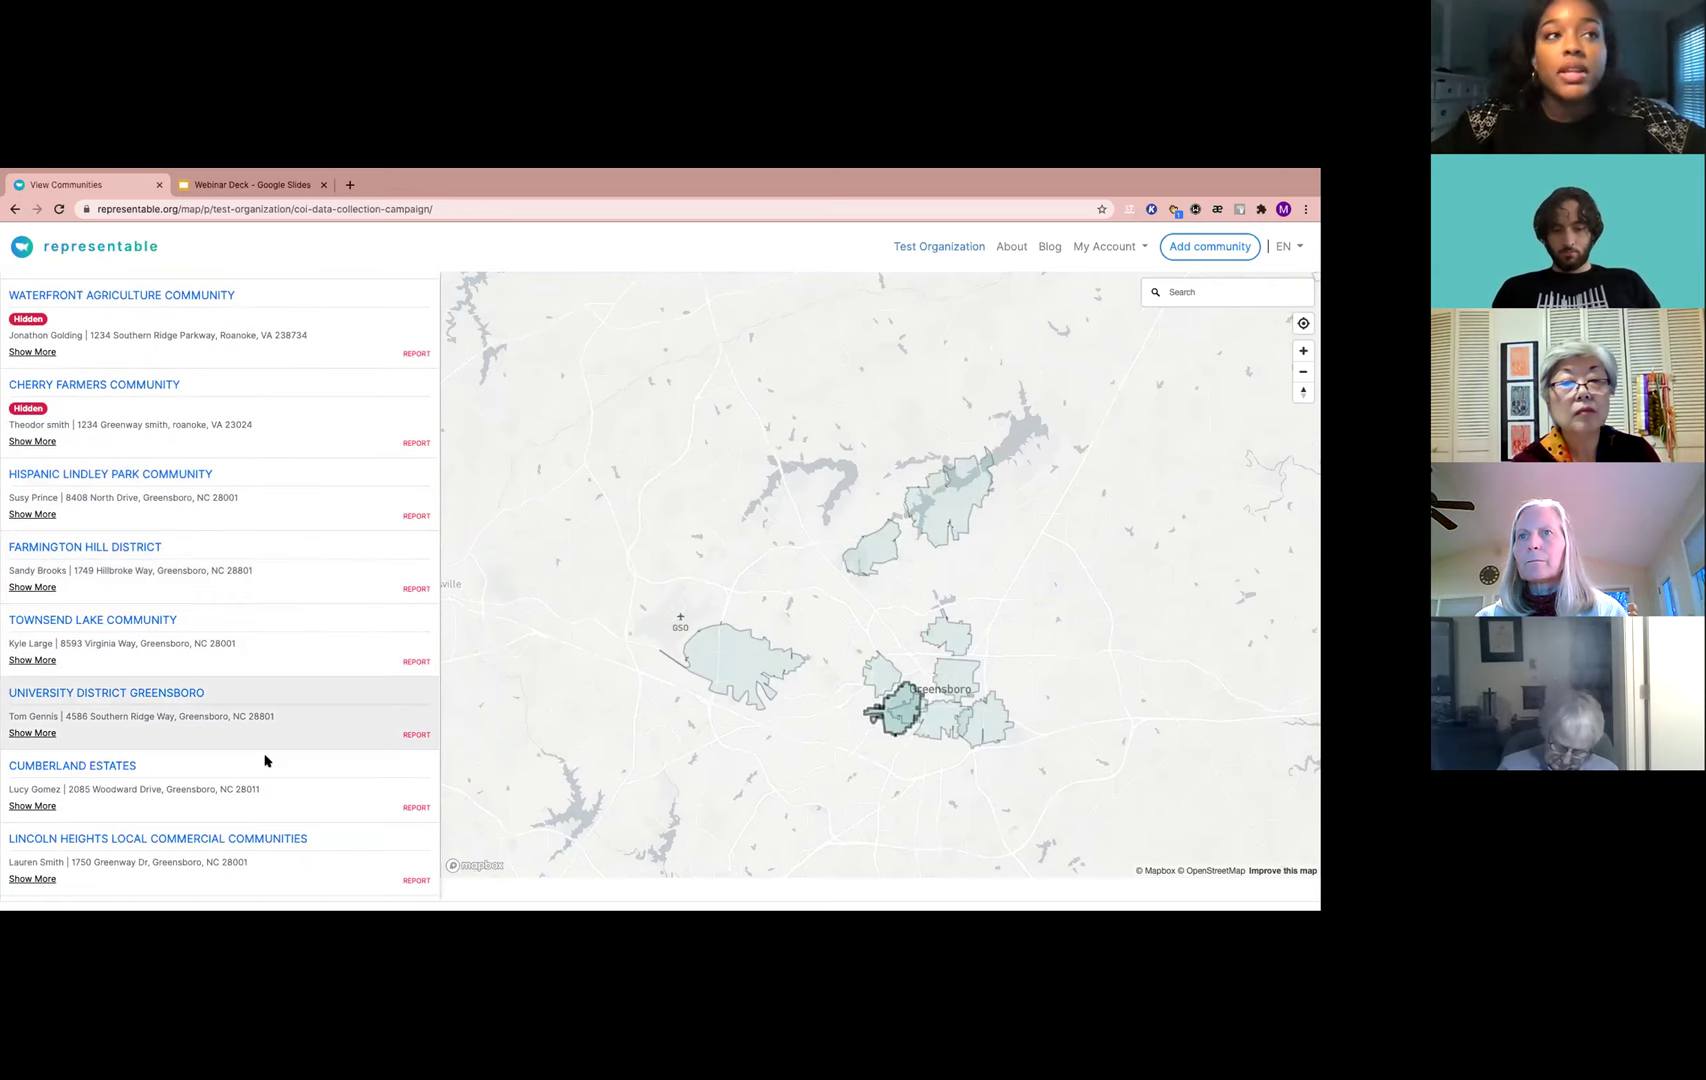
# View the University District Greensboro submission, then navigate back to the Test Organization dashboard
pyautogui.click(63, 694)
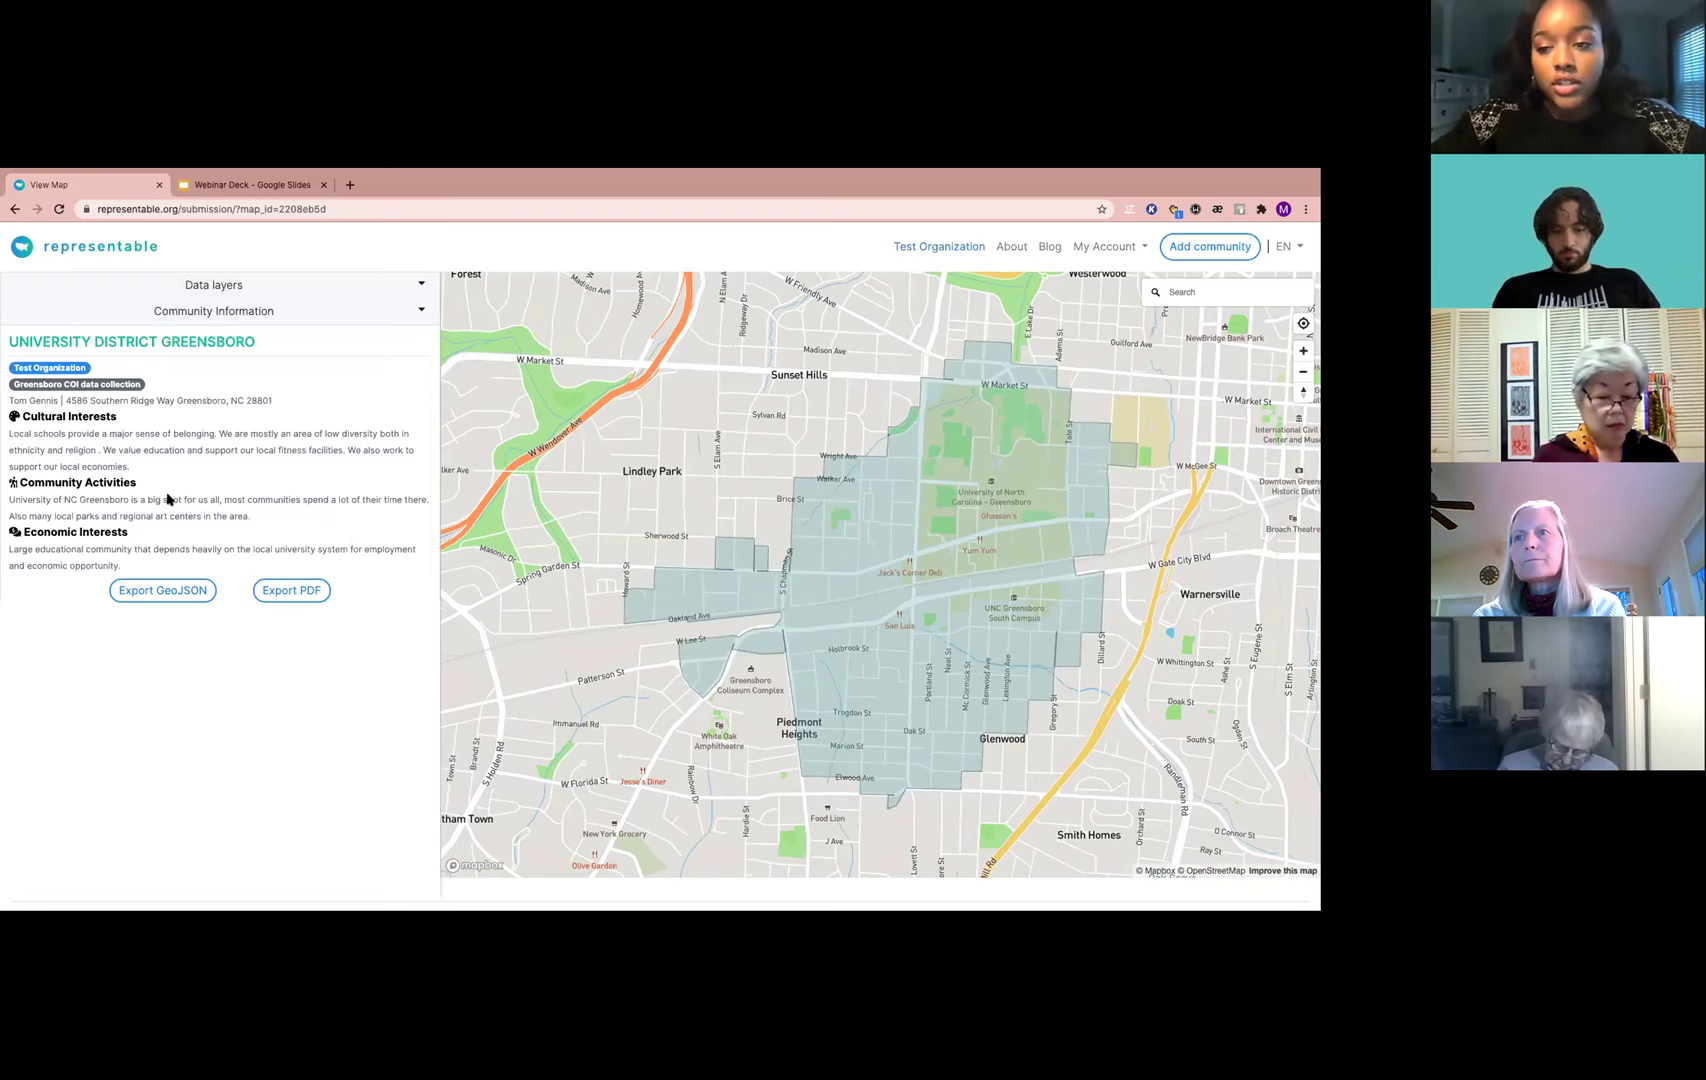
pyautogui.click(13, 210)
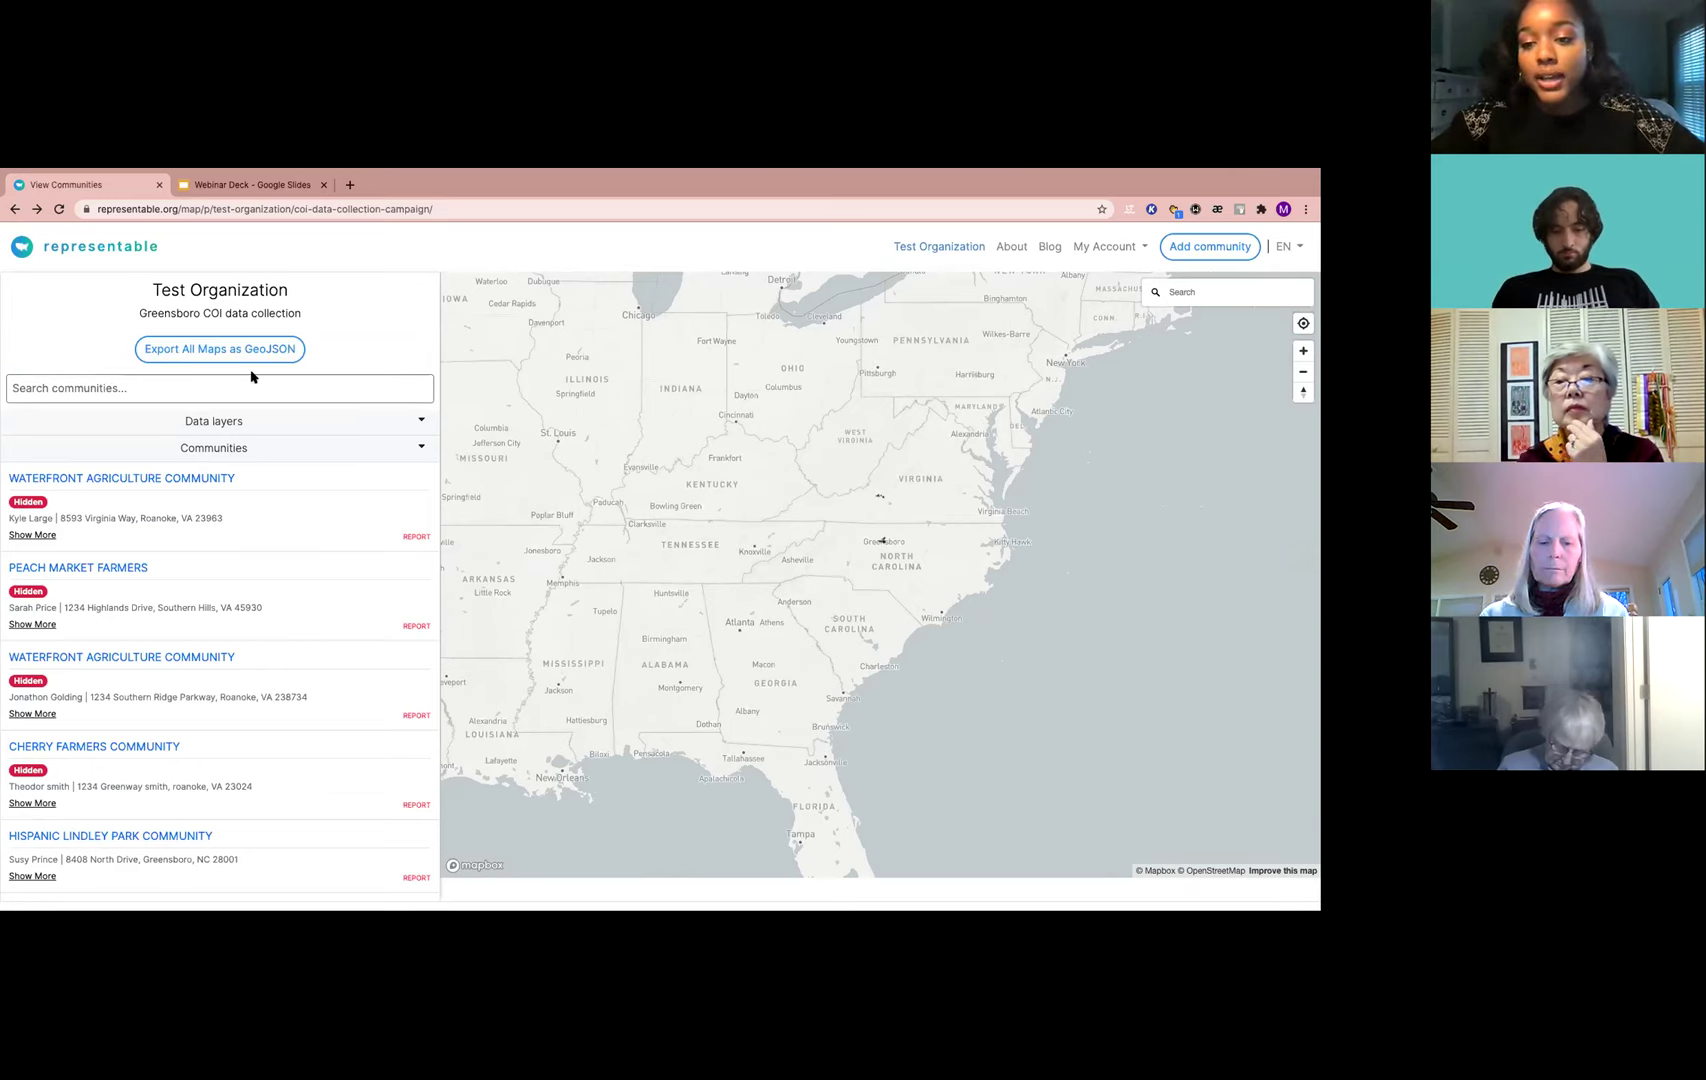
pyautogui.click(16, 210)
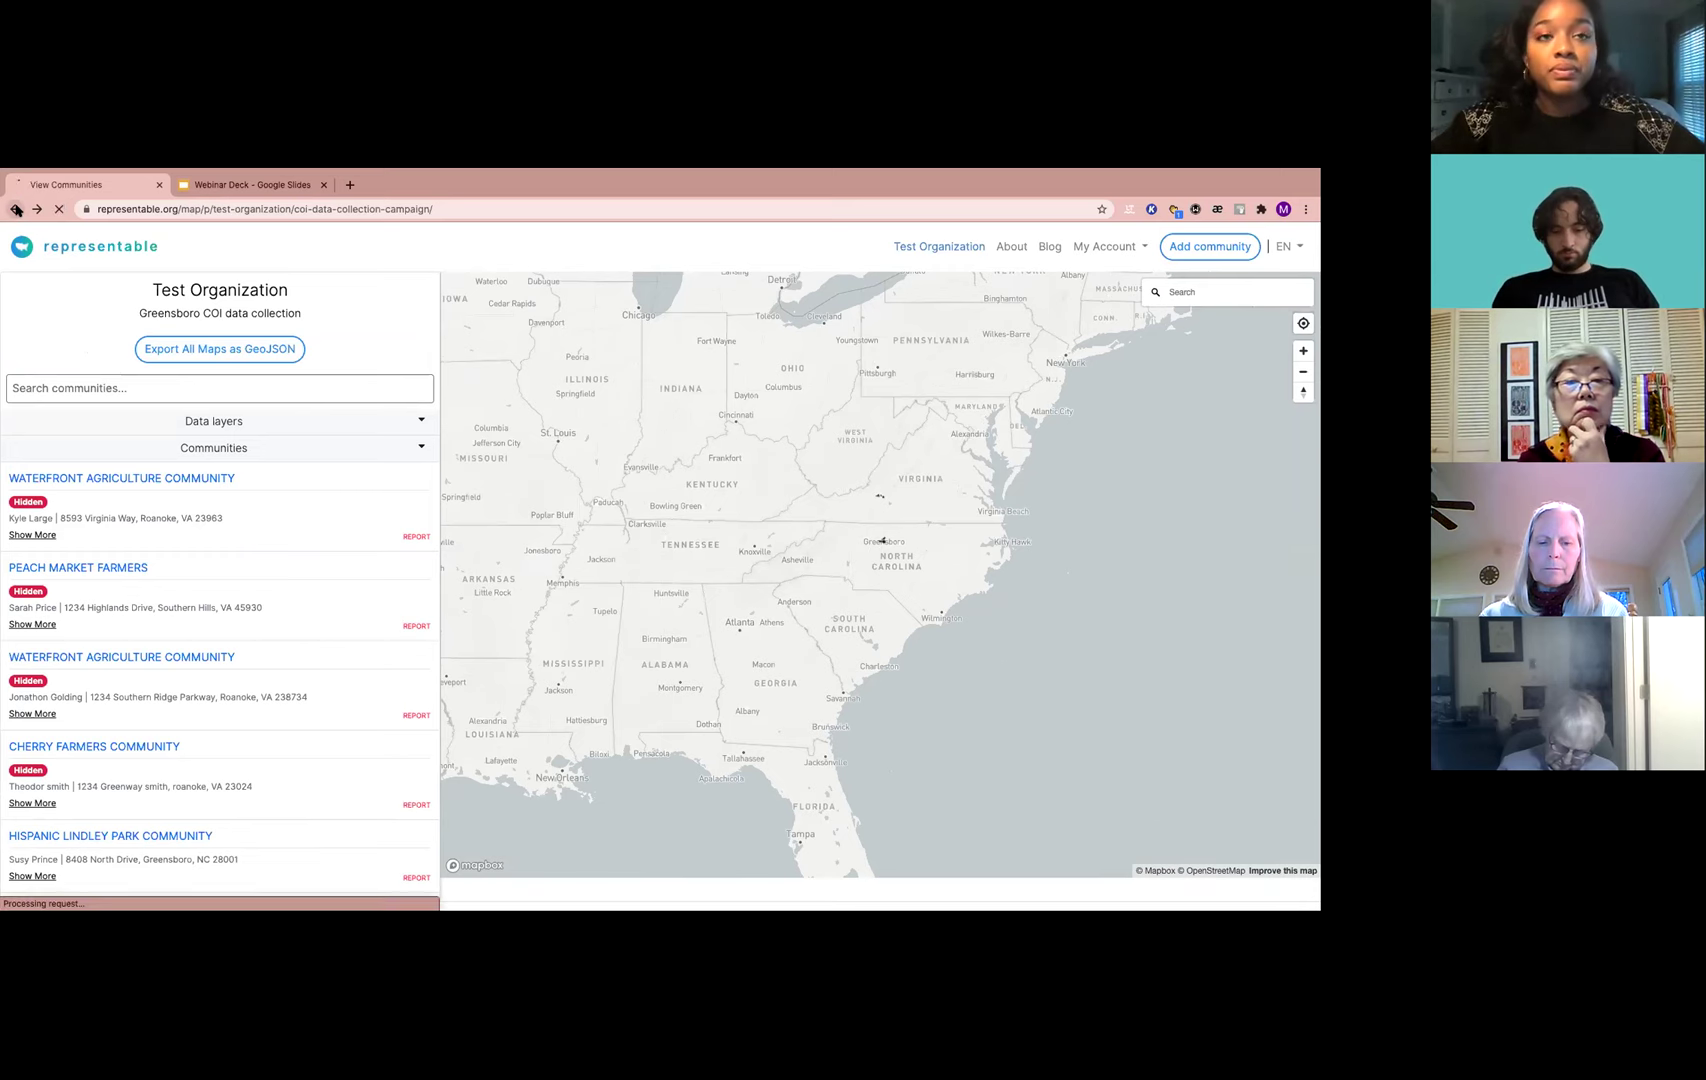
pyautogui.hotkey('alt', 'Left')
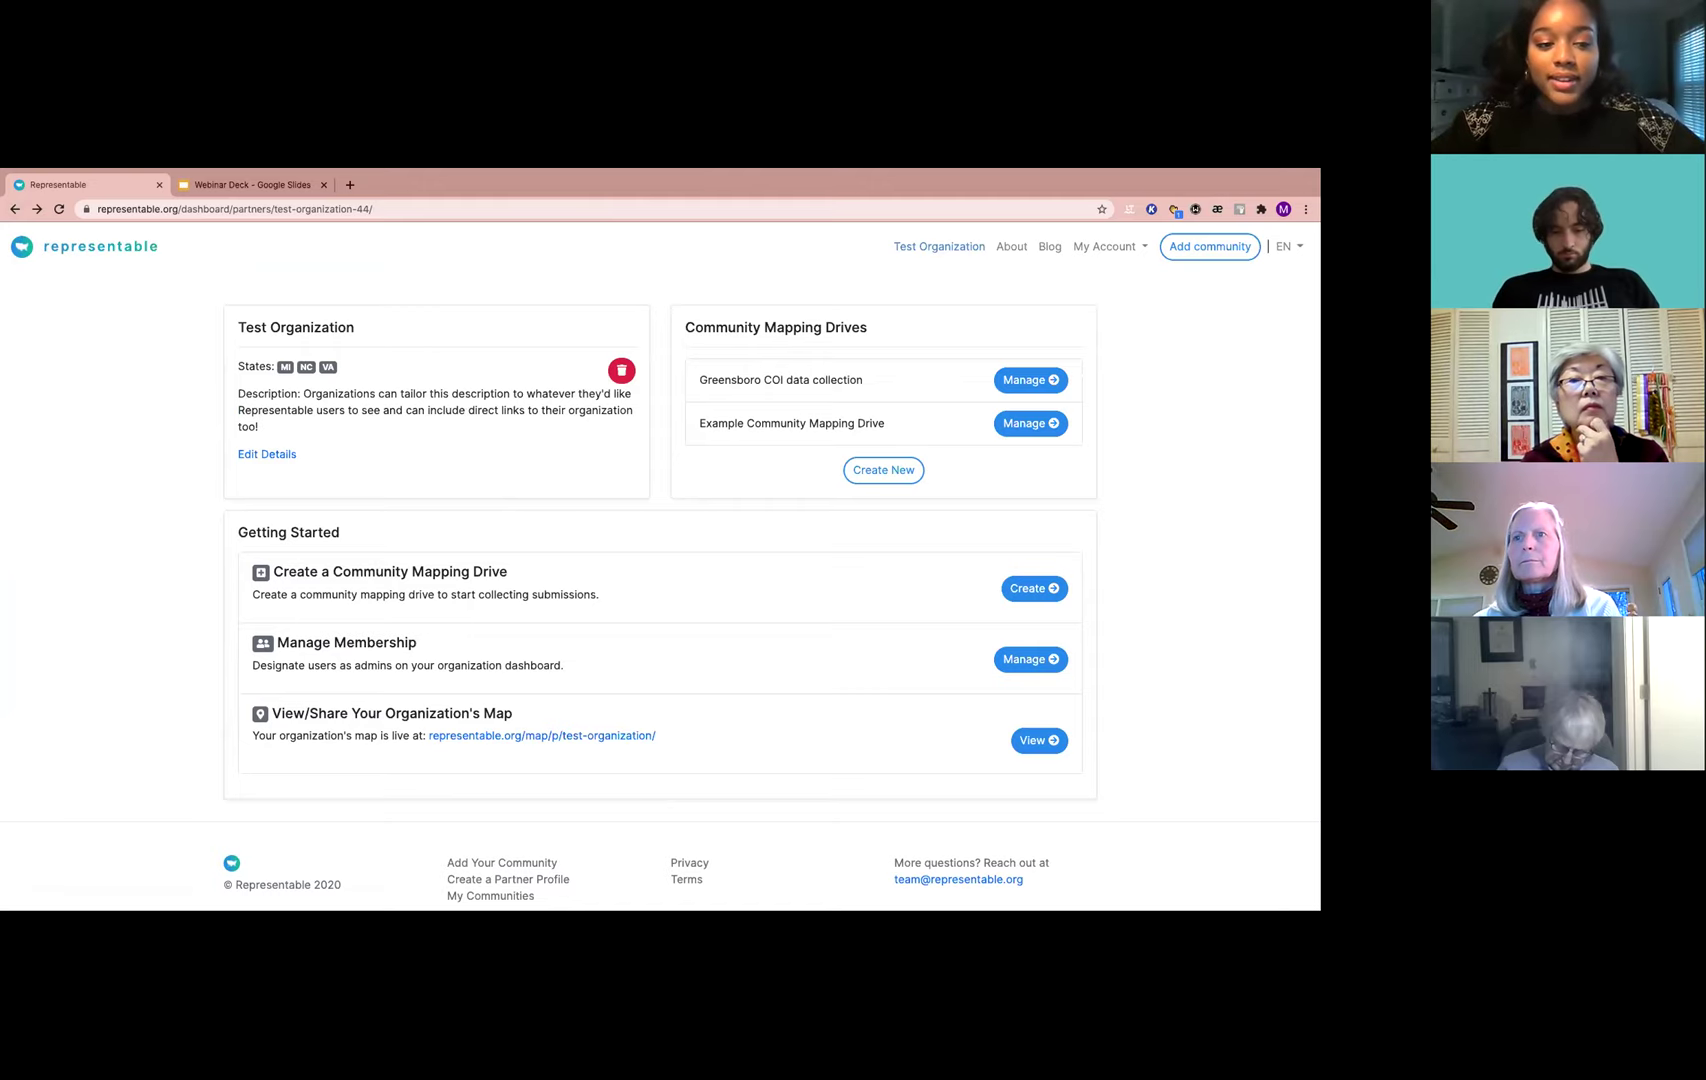
# Show the Webinar Deck's closing slide 13 and select its contact e-mail address
pyautogui.click(230, 186)
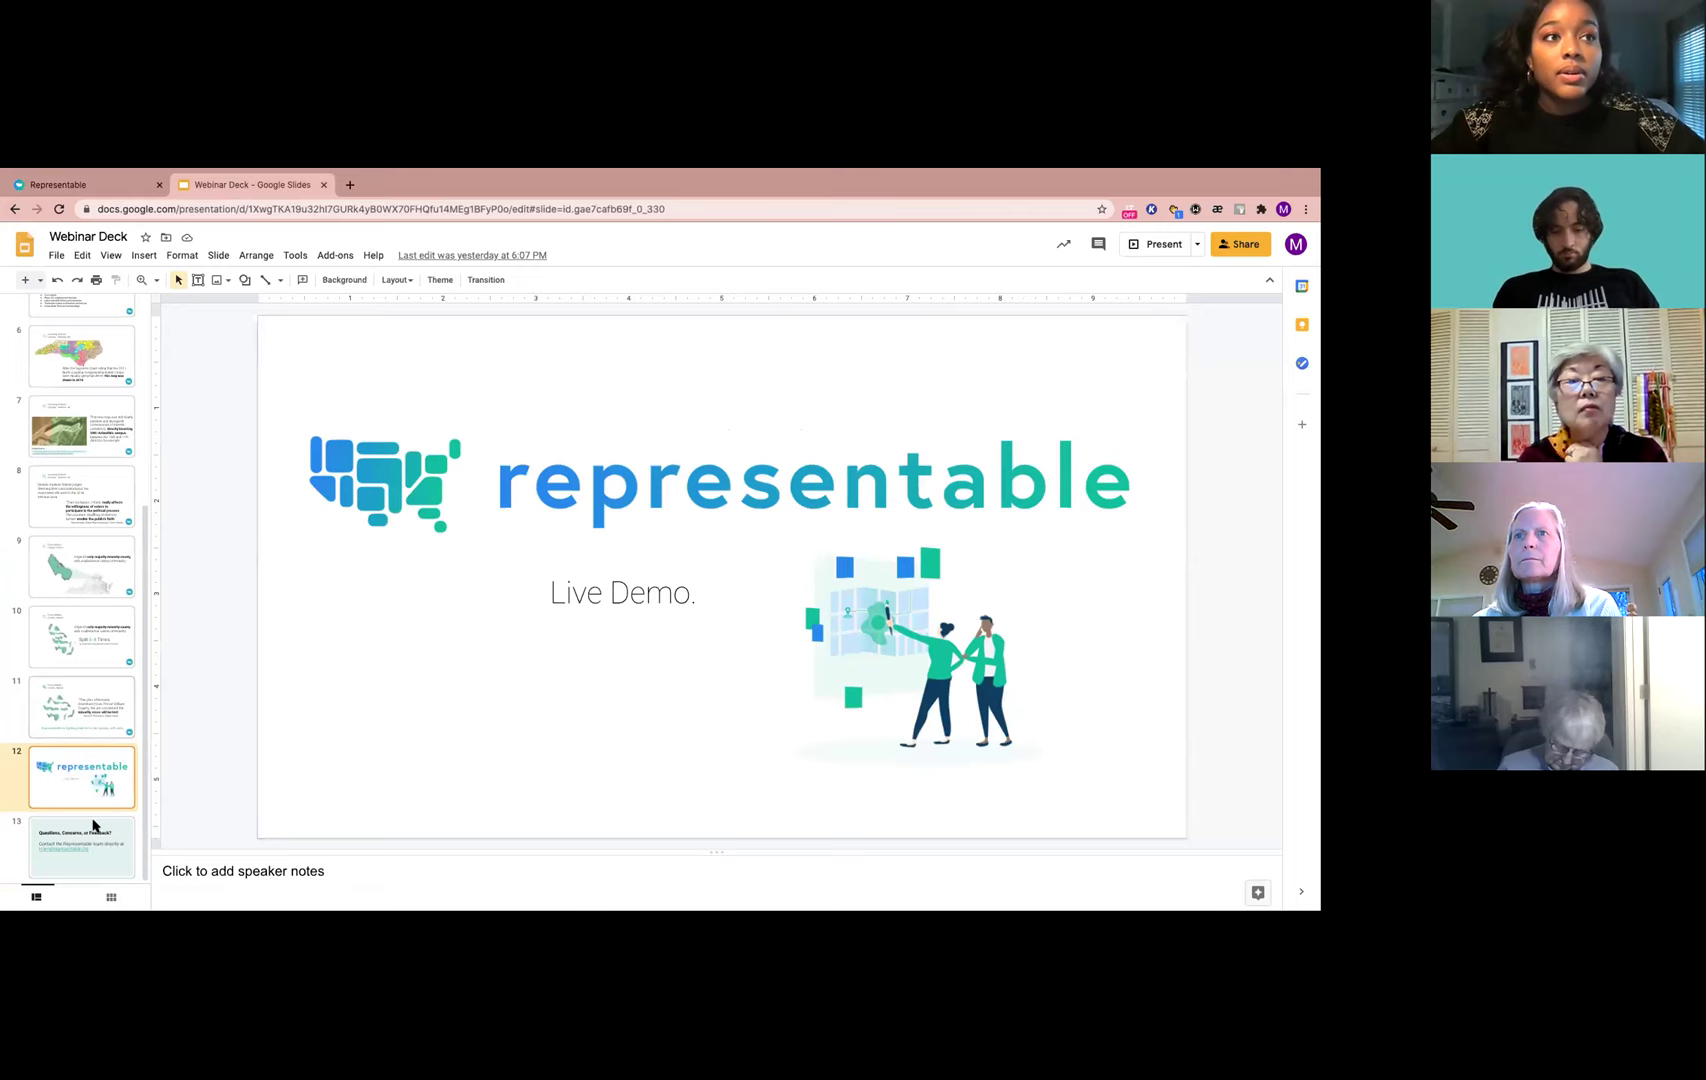
pyautogui.click(82, 864)
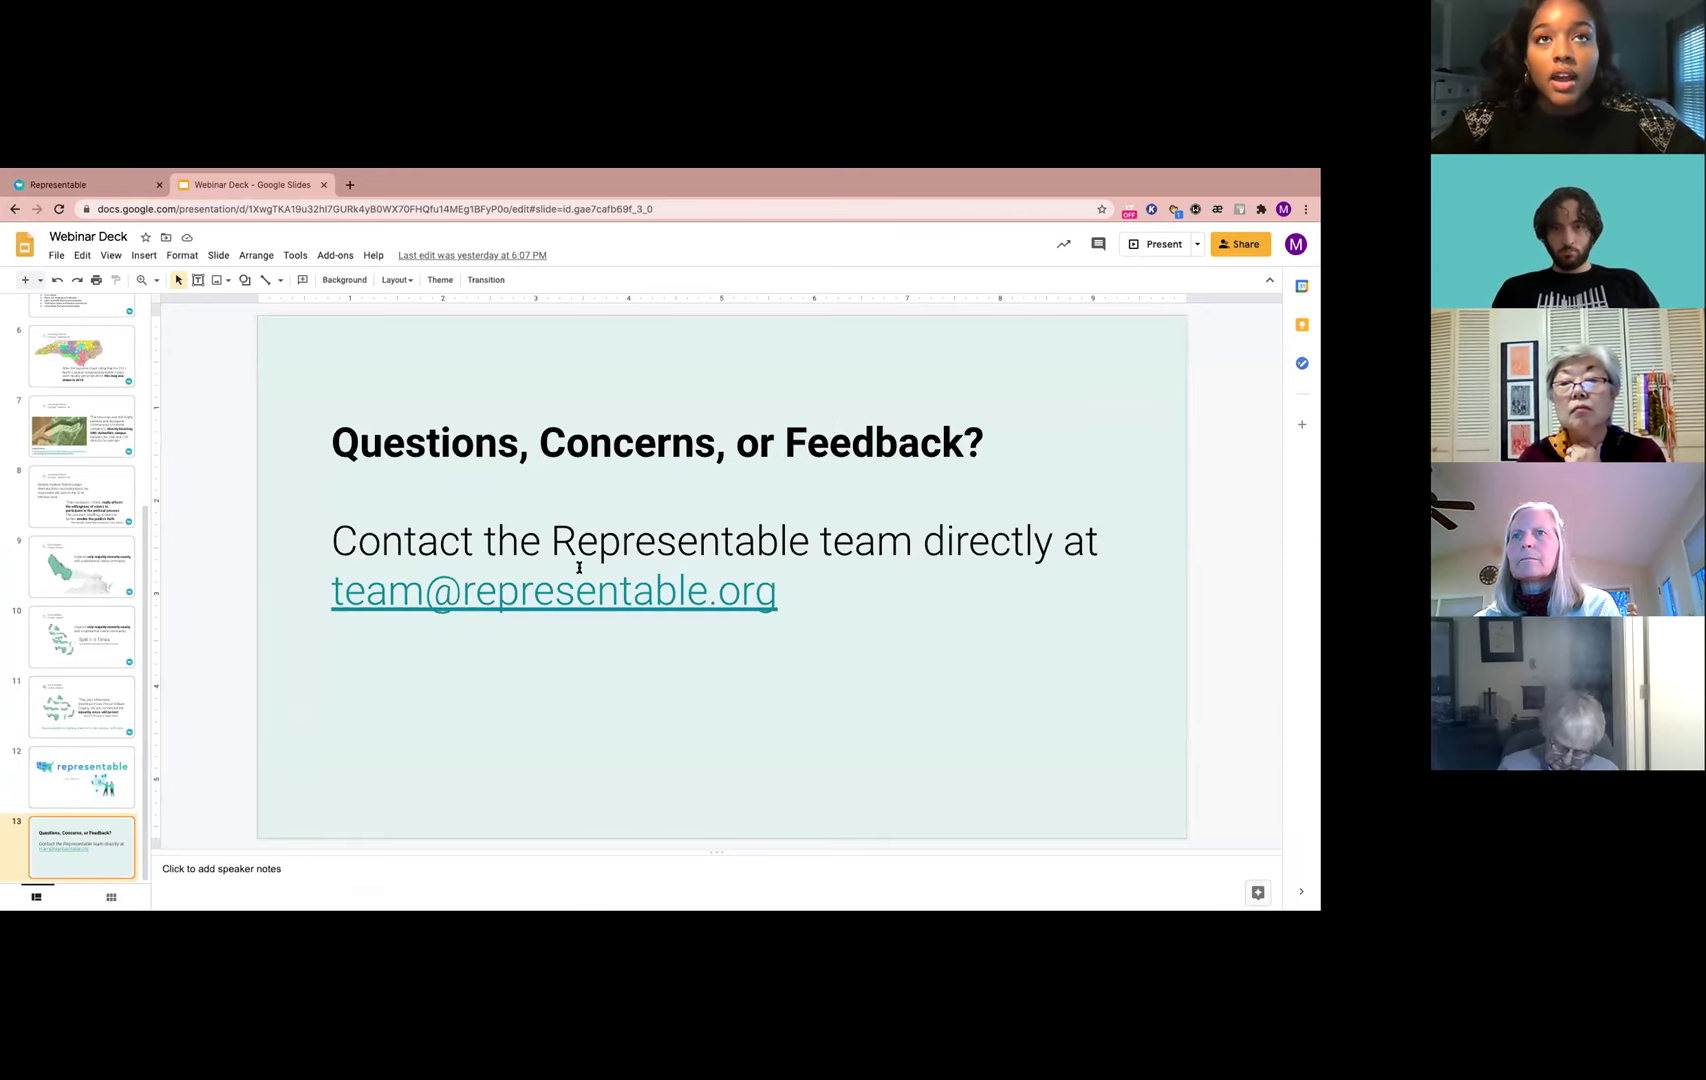
pyautogui.moveTo(758, 597); pyautogui.dragTo(337, 593)
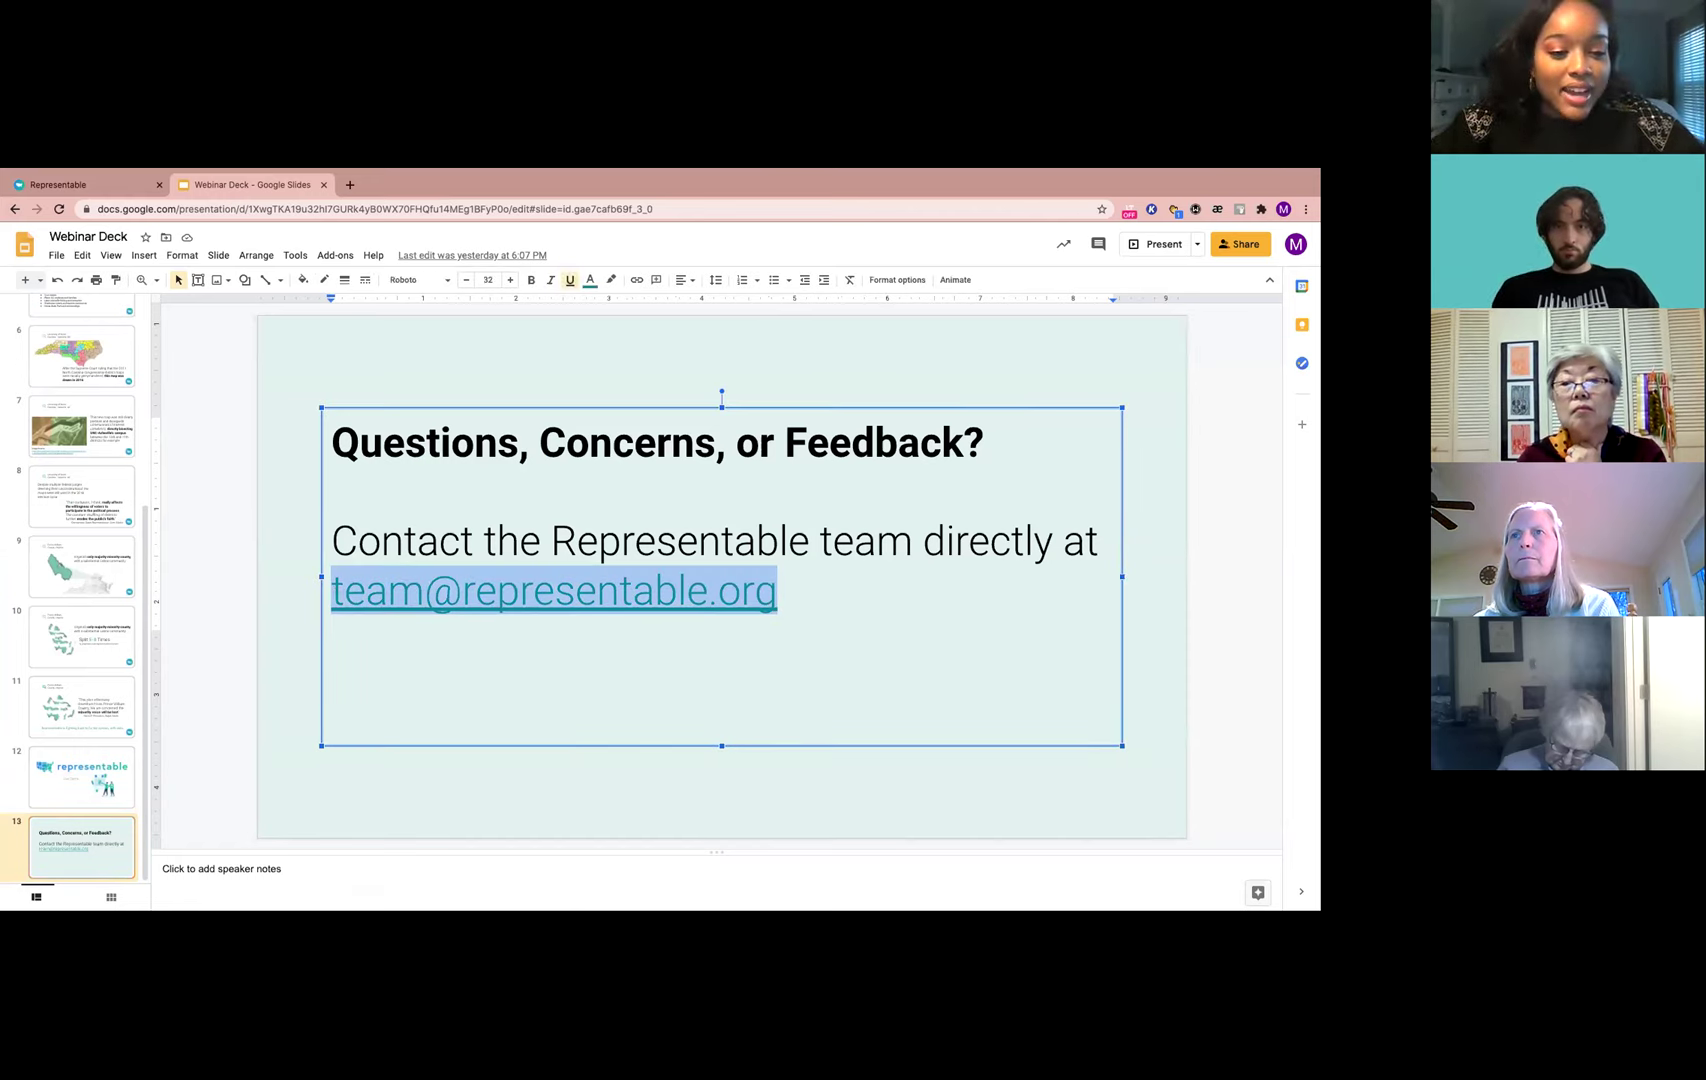